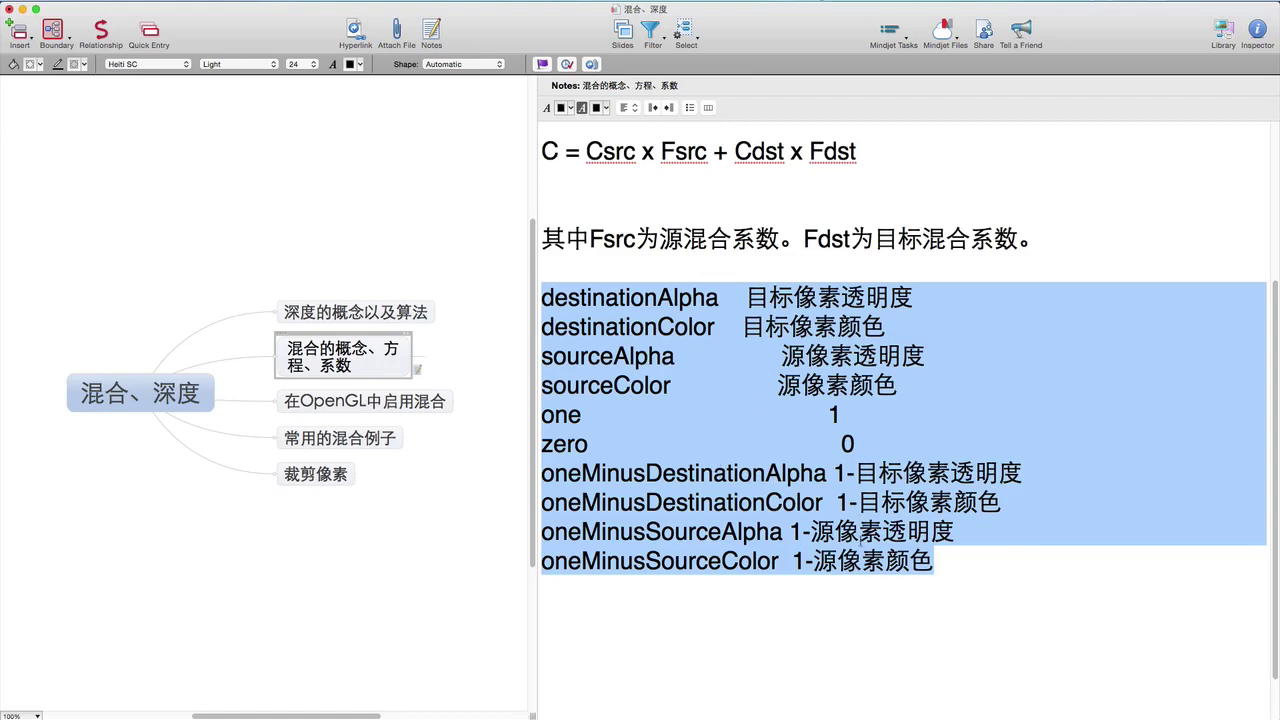
Highlight the list of blend factors from destinationAlpha to oneMinusSourceColor in the notes for review
click(968, 565)
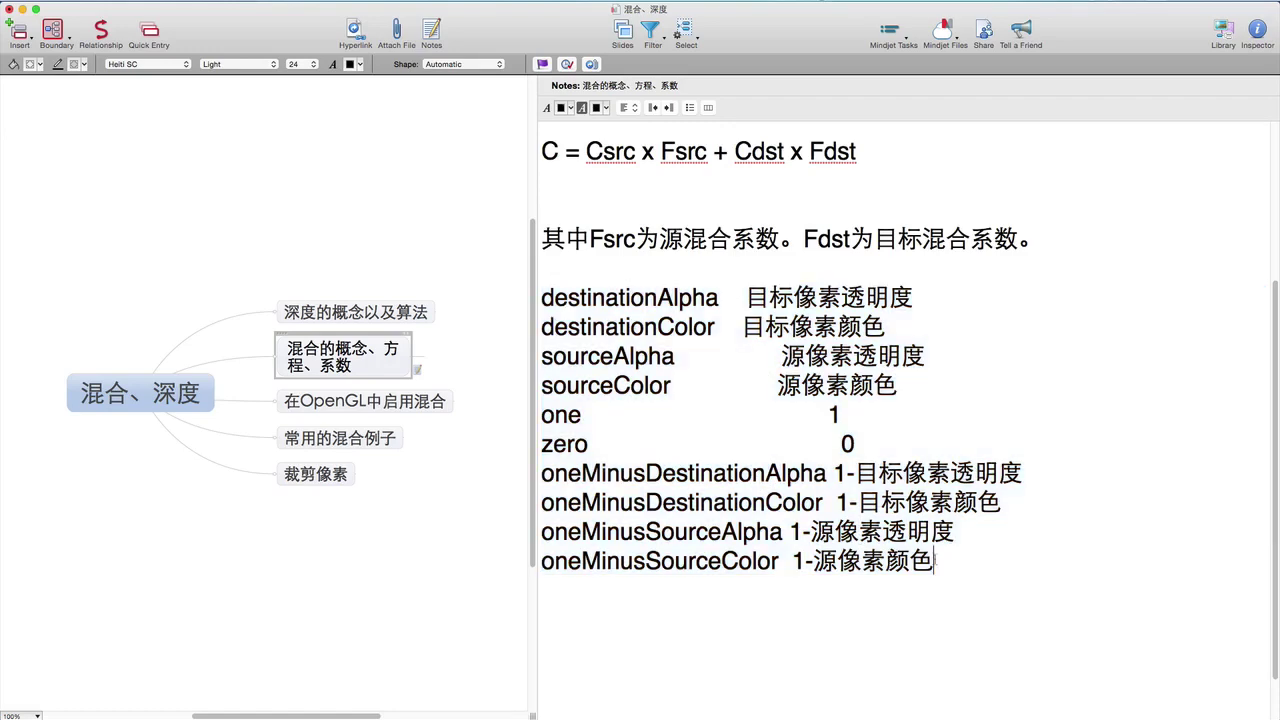
drag(950, 563, 540, 298)
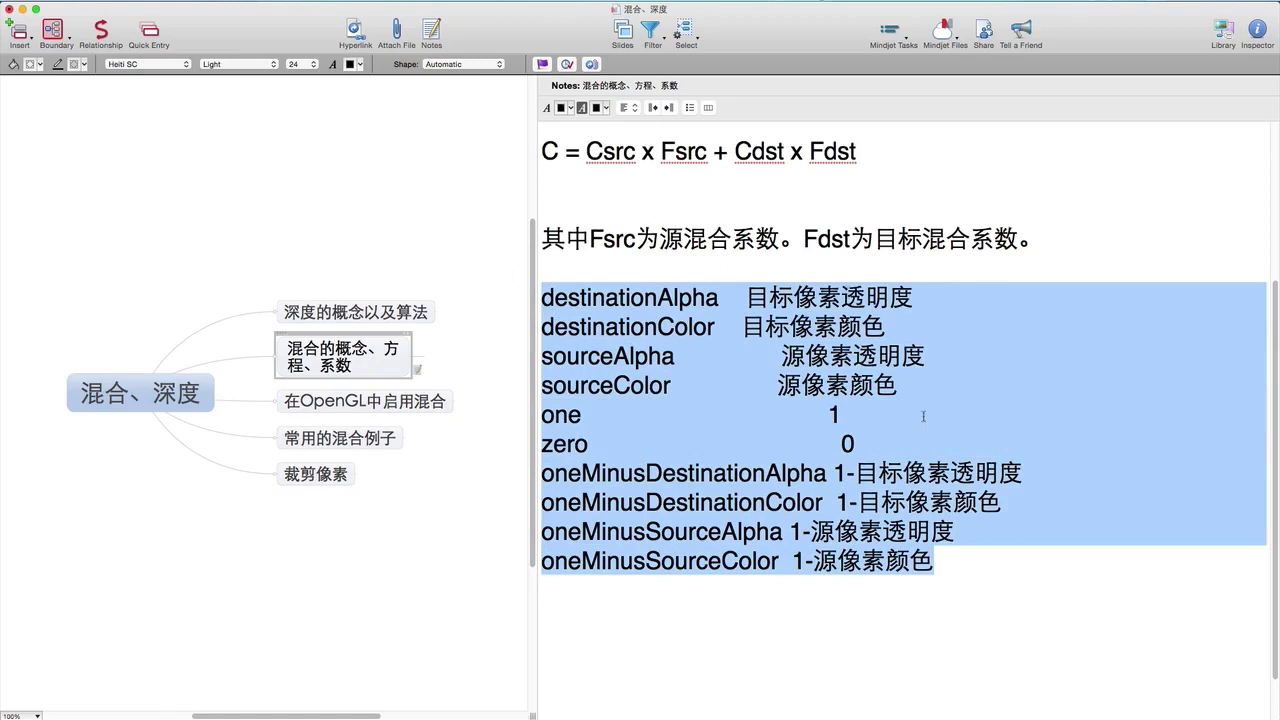
click(730, 270)
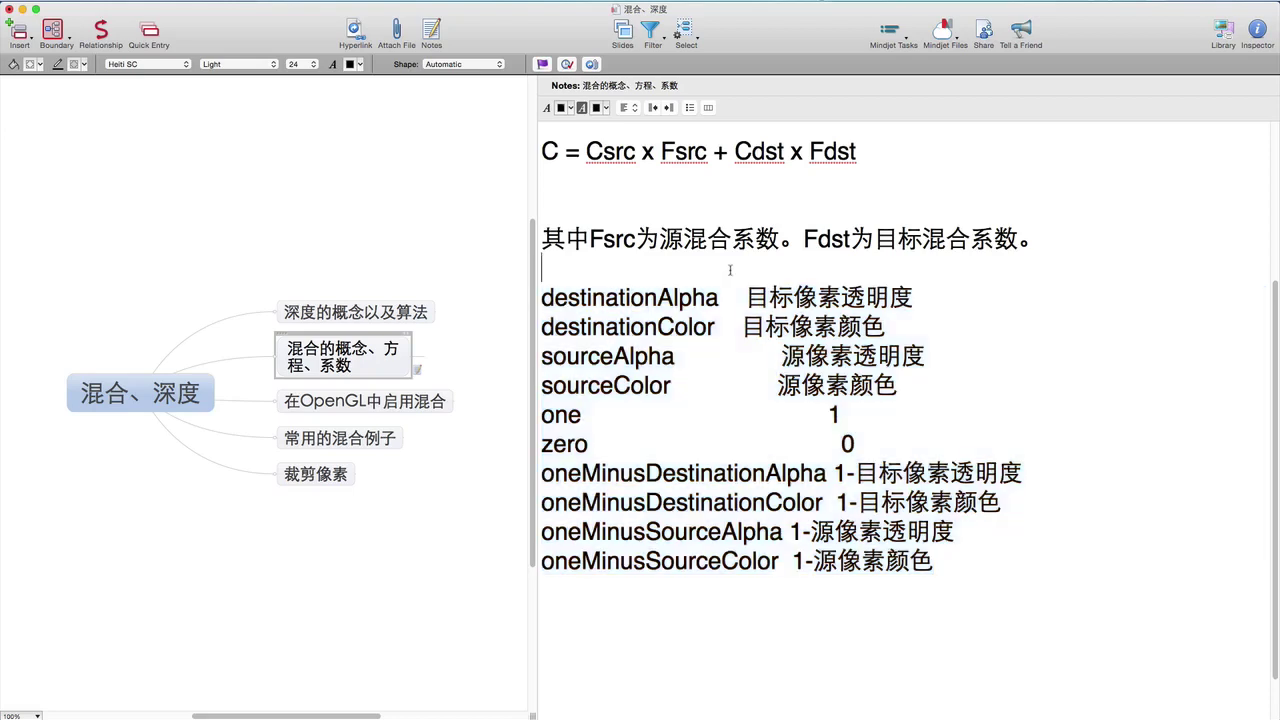
Switch to WarshipIDE and enlarge the scene view in both height and width
key(super+space)
text(we)
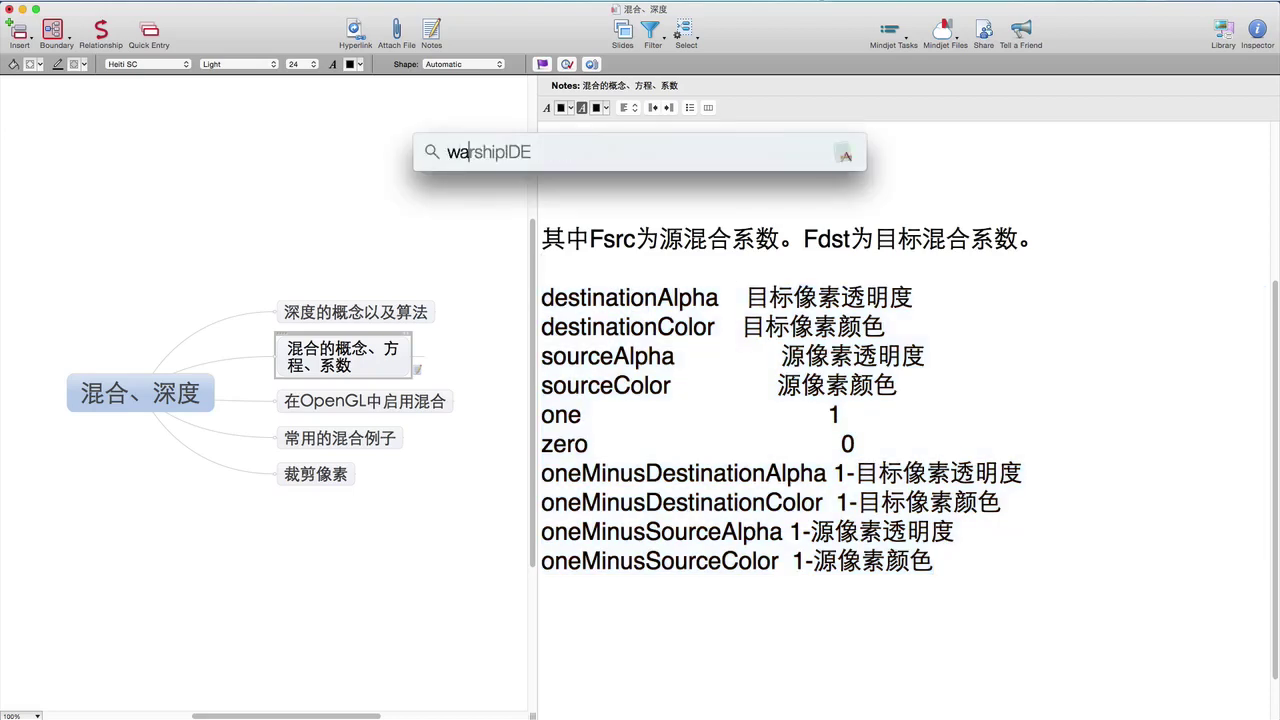
key(Return)
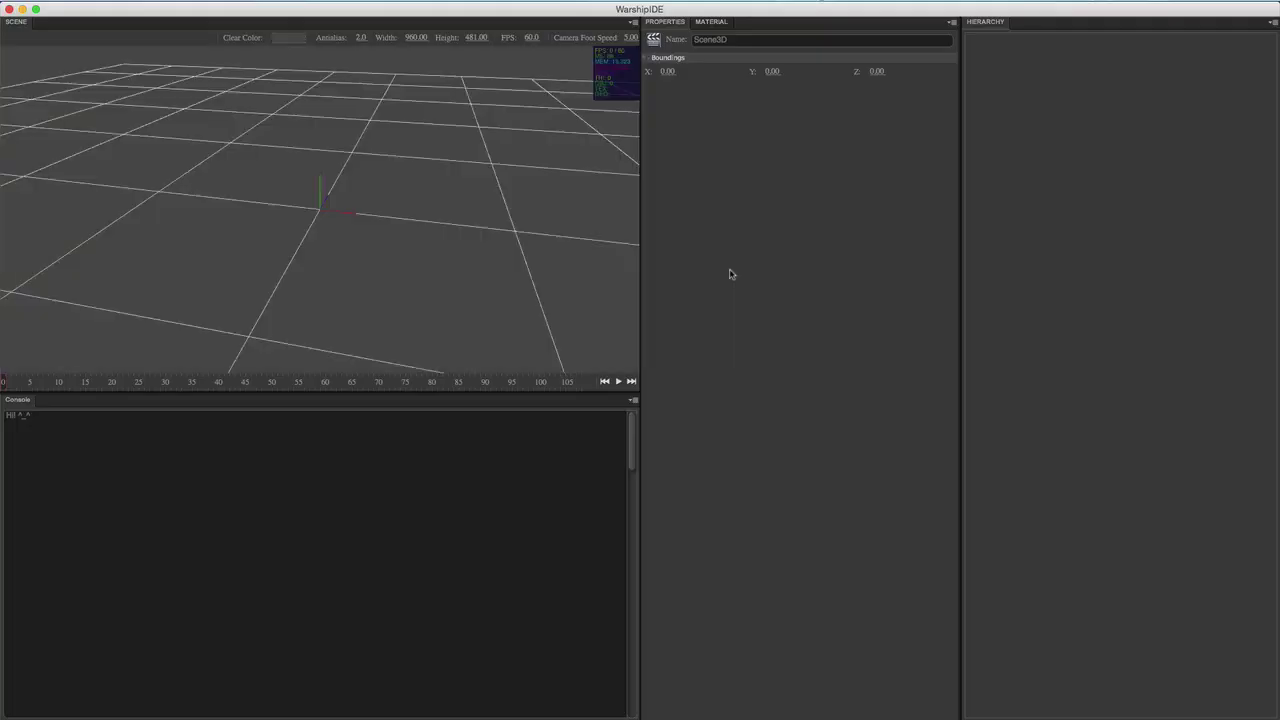
drag(545, 392, 605, 636)
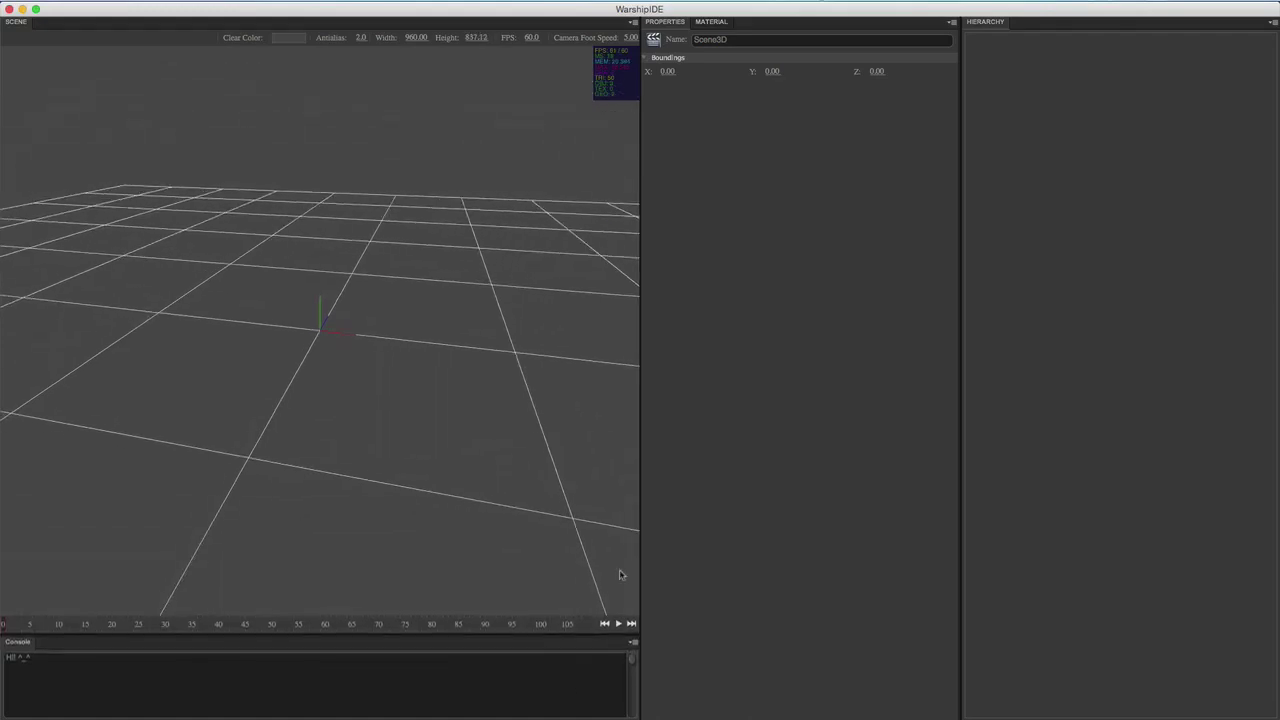
drag(690, 513, 832, 513)
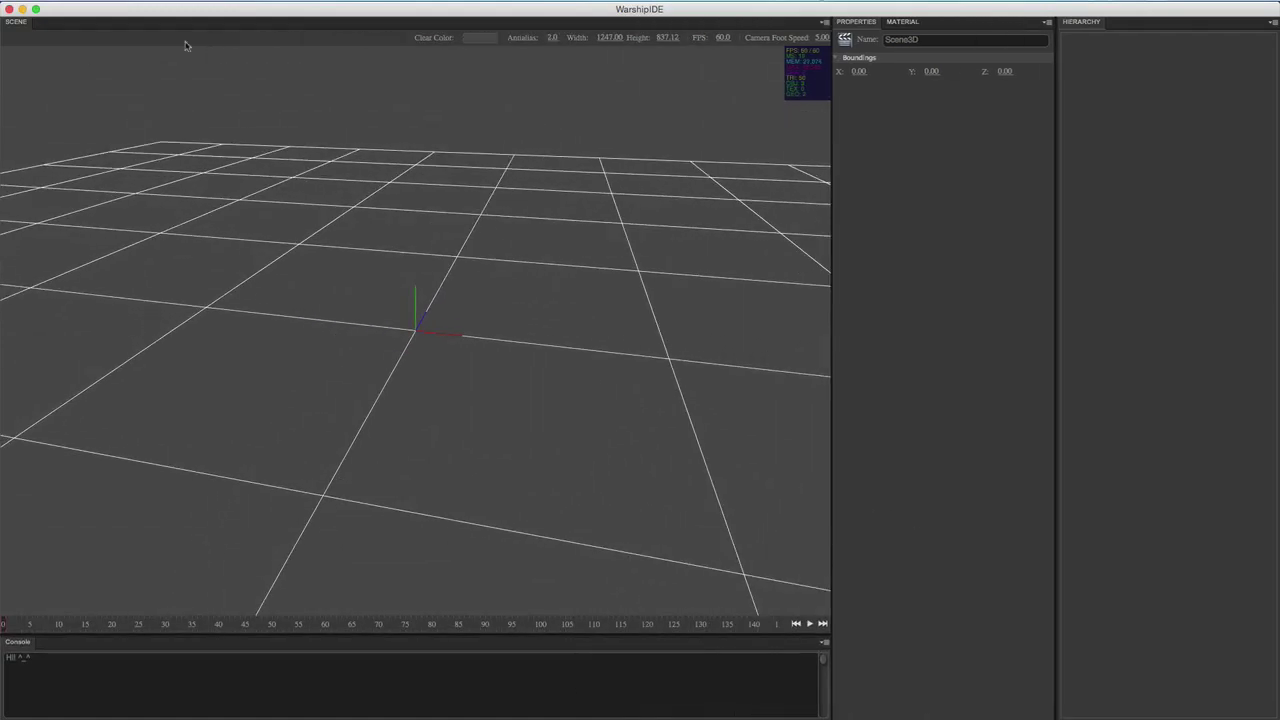
Add a Cube to the scene and show its material settings
click(110, 2)
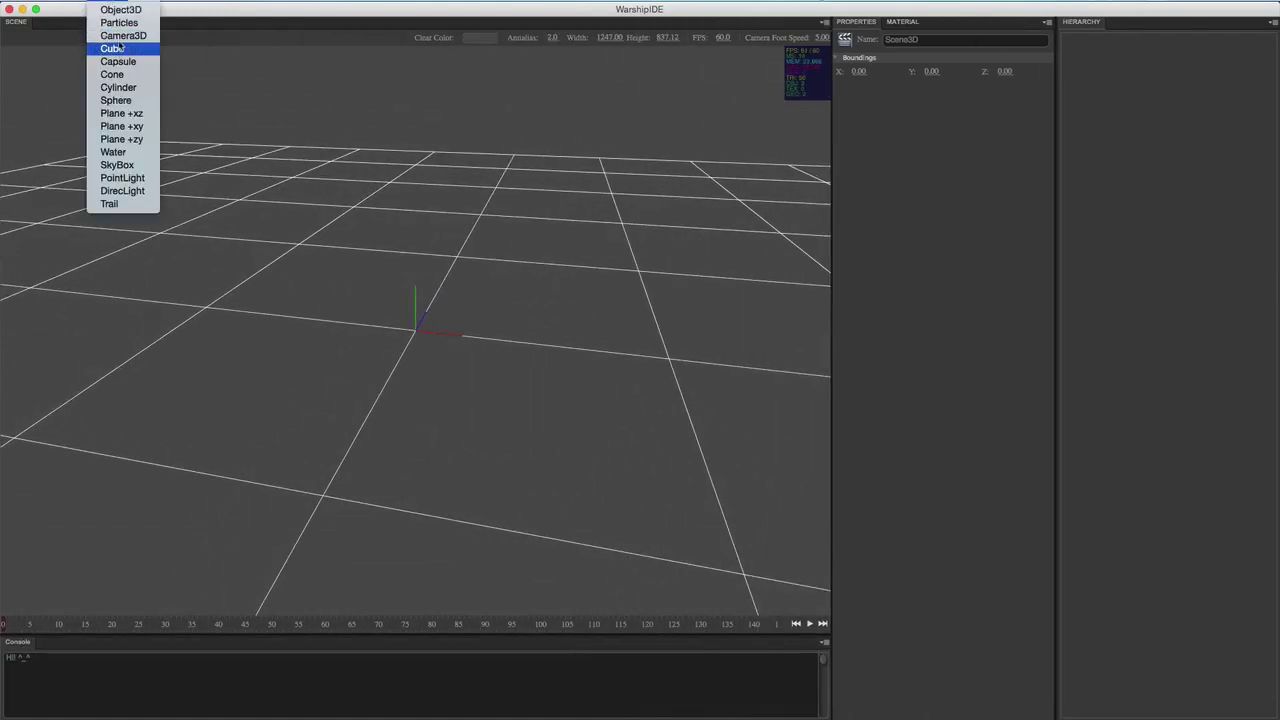
click(121, 50)
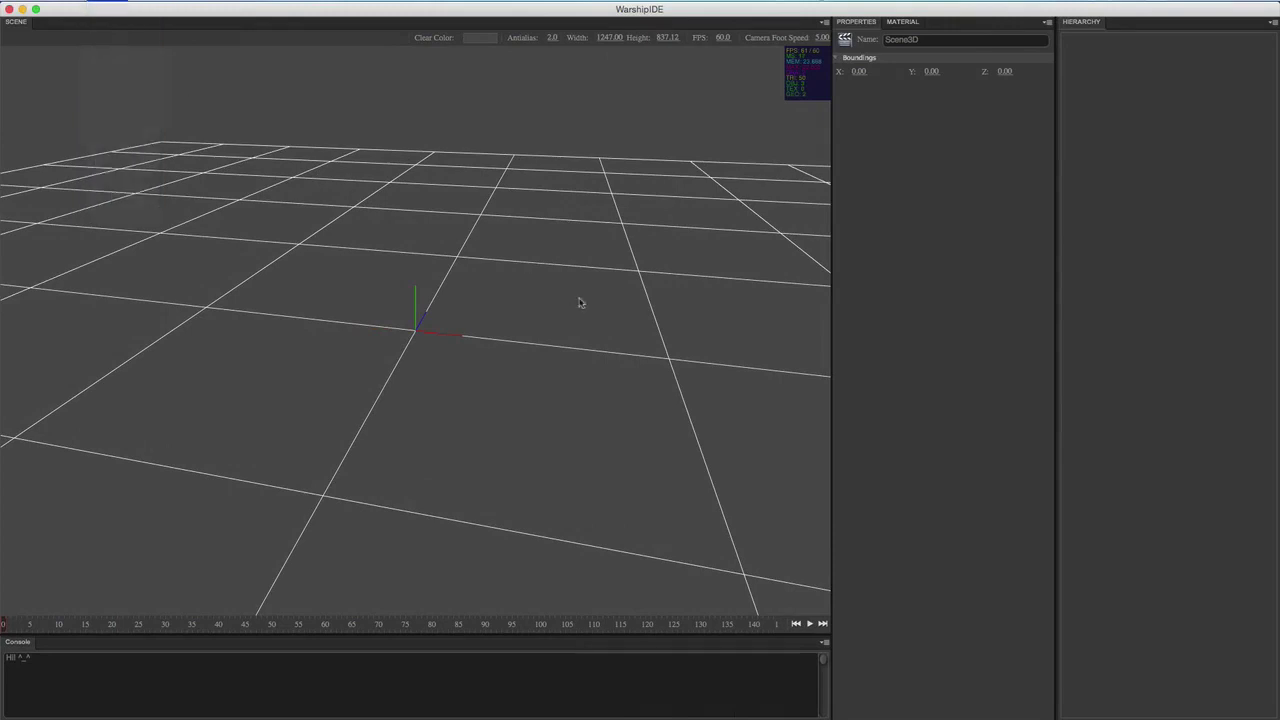
click(908, 24)
drag(703, 354, 554, 374)
scroll(529, 388, up, 5)
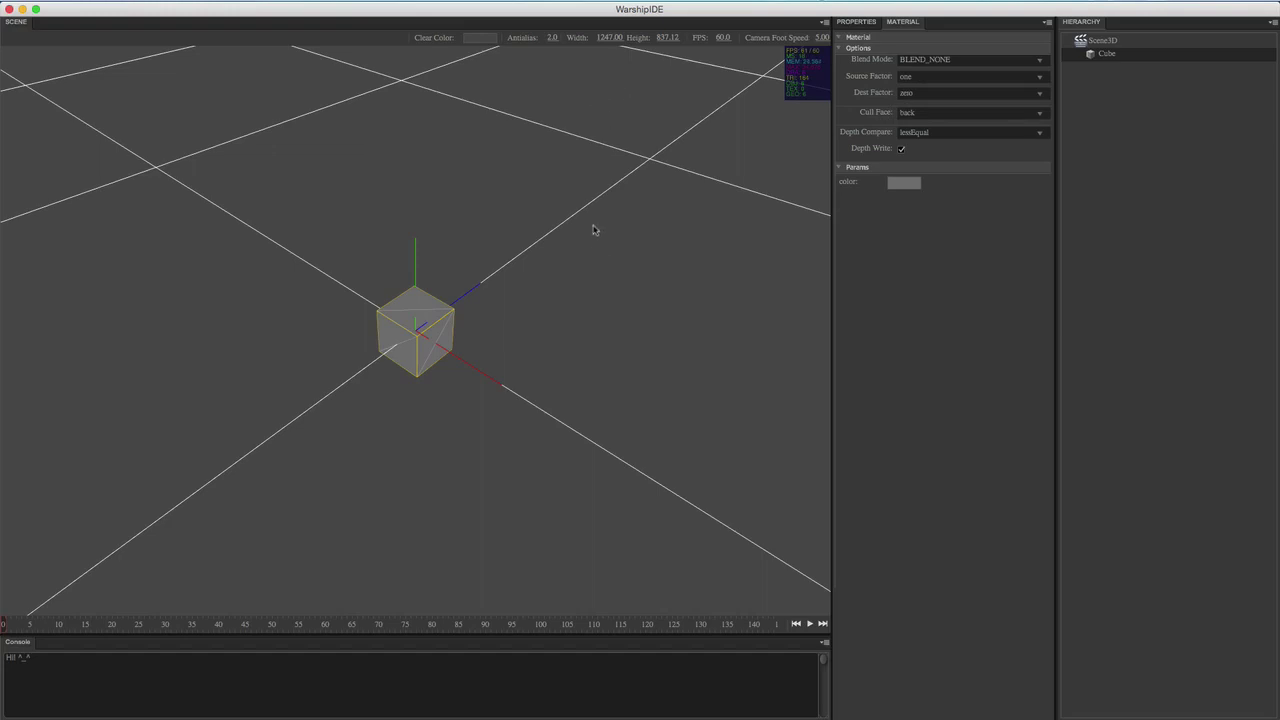
Switch to Mindjet MindManager and move the formula "C = Csrc x Fsrc + Cdst x Fdst" below the blend factor list in the notes
key(super+space)
text(mind)
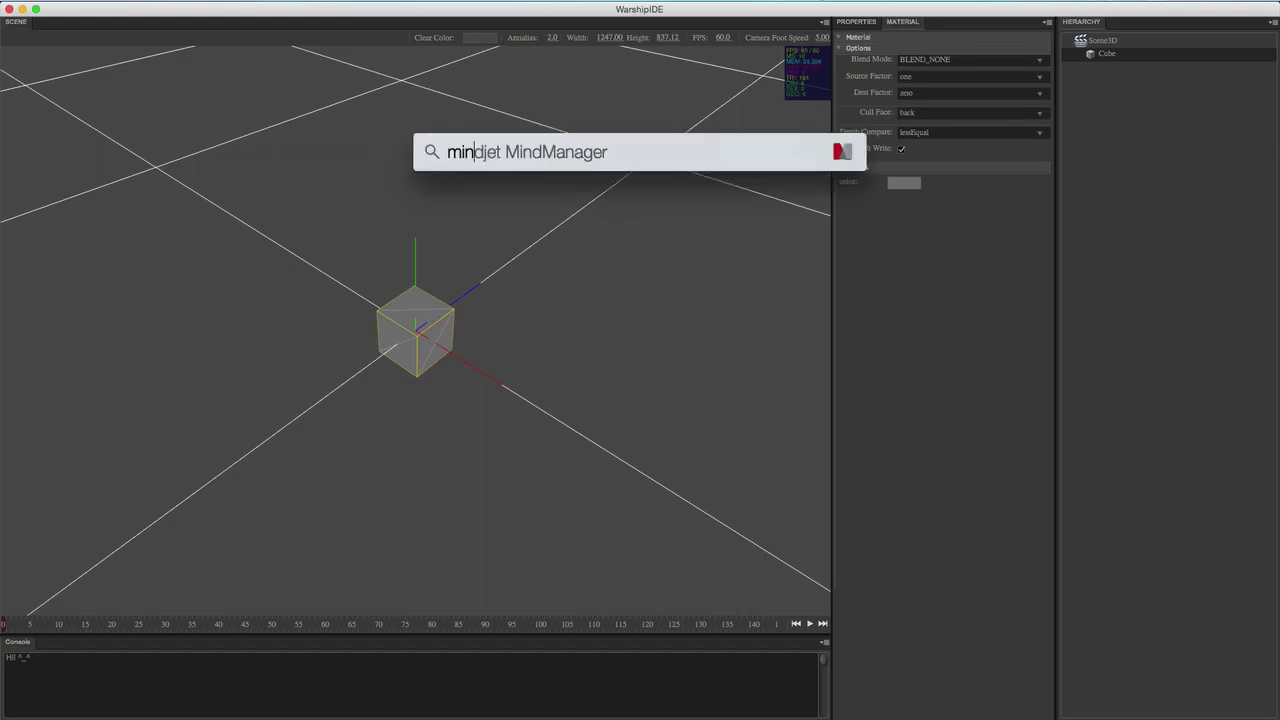
key(Return)
scroll(592, 155, up, 1)
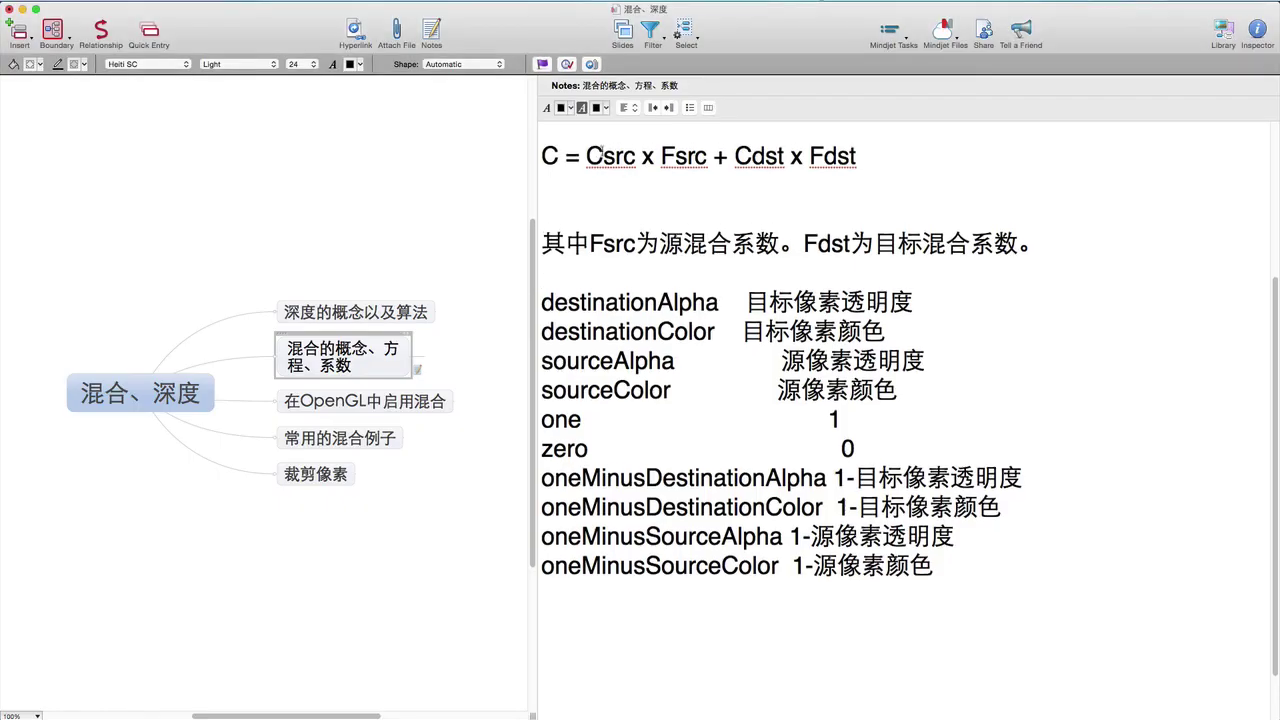
drag(870, 150, 534, 135)
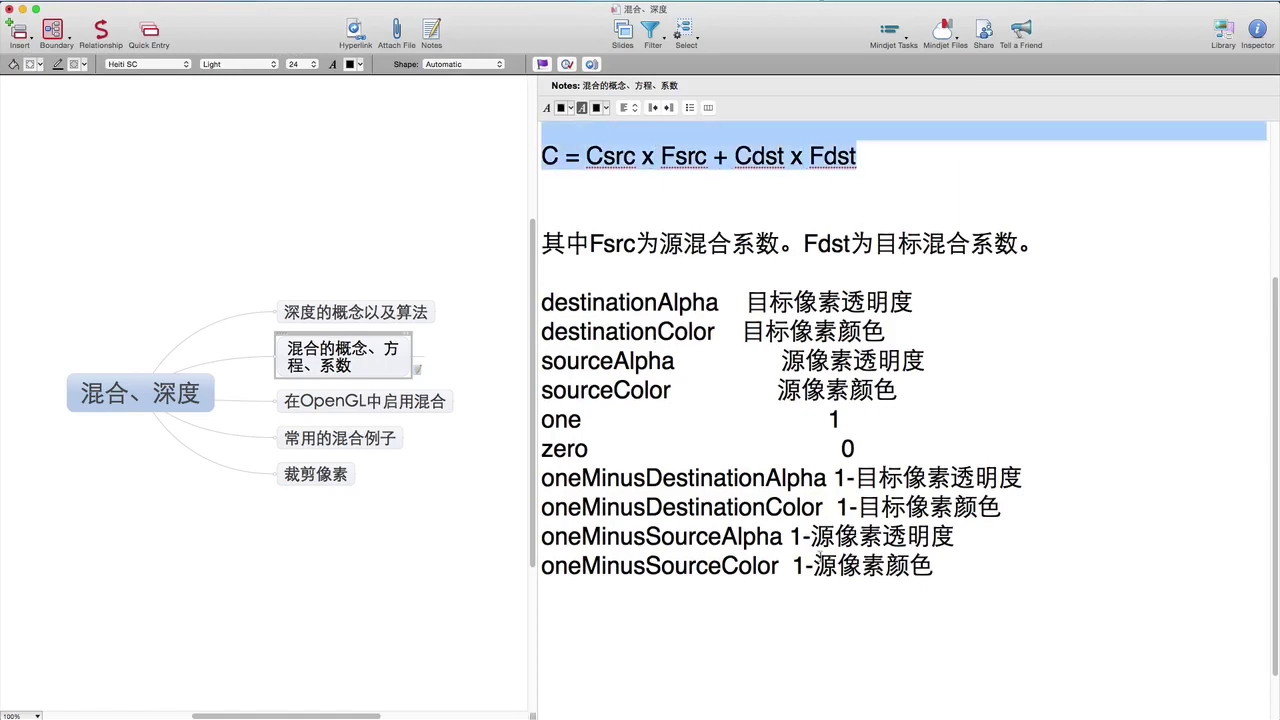
key(super+x)
click(937, 595)
key(super+v)
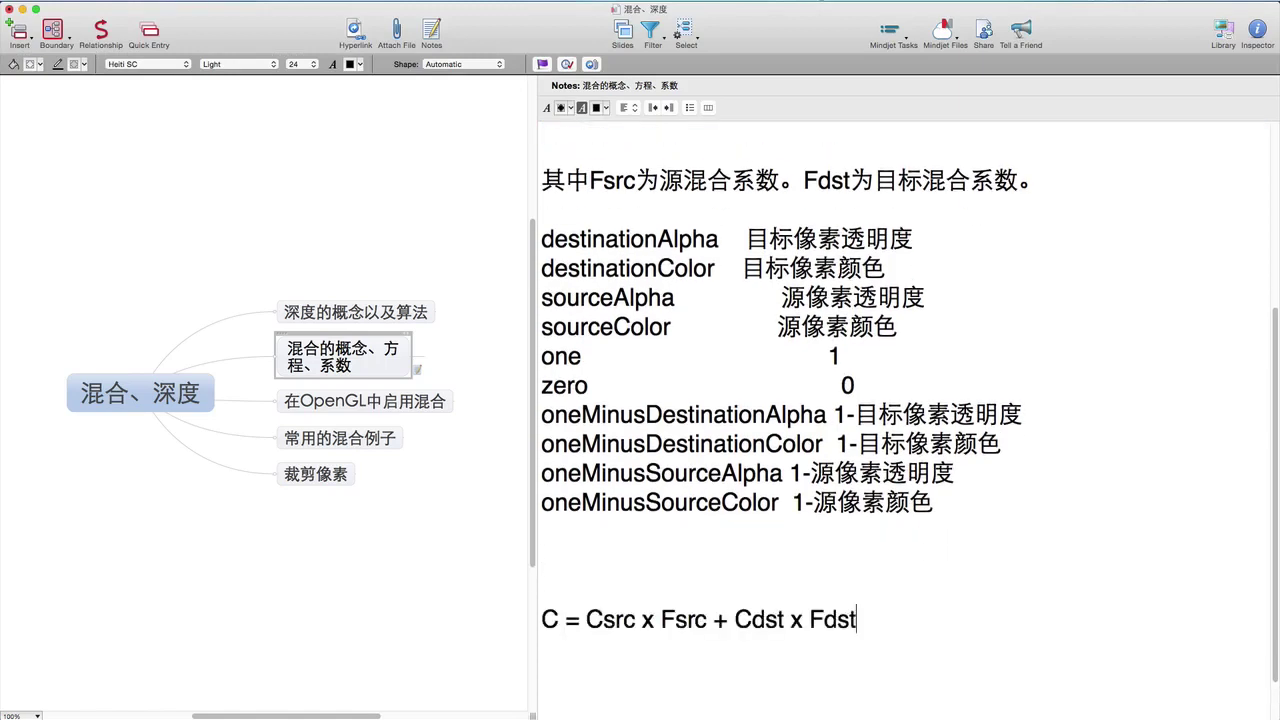
Write "Fsrc = 1" and "Fdst = 0" on separate lines below the moved formula, leaving a blank line between
key(Return)
key(Return)
scroll(928, 593, down, 3)
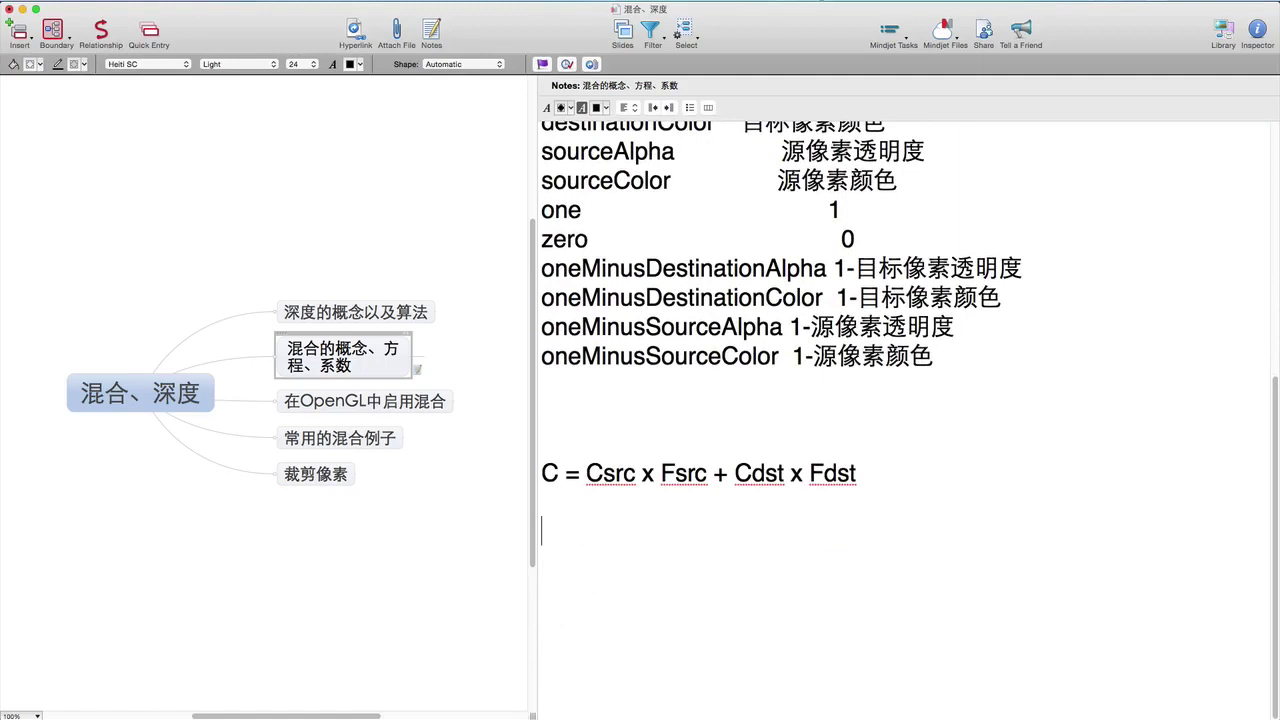
text(Fsrc = 1)
key(Return)
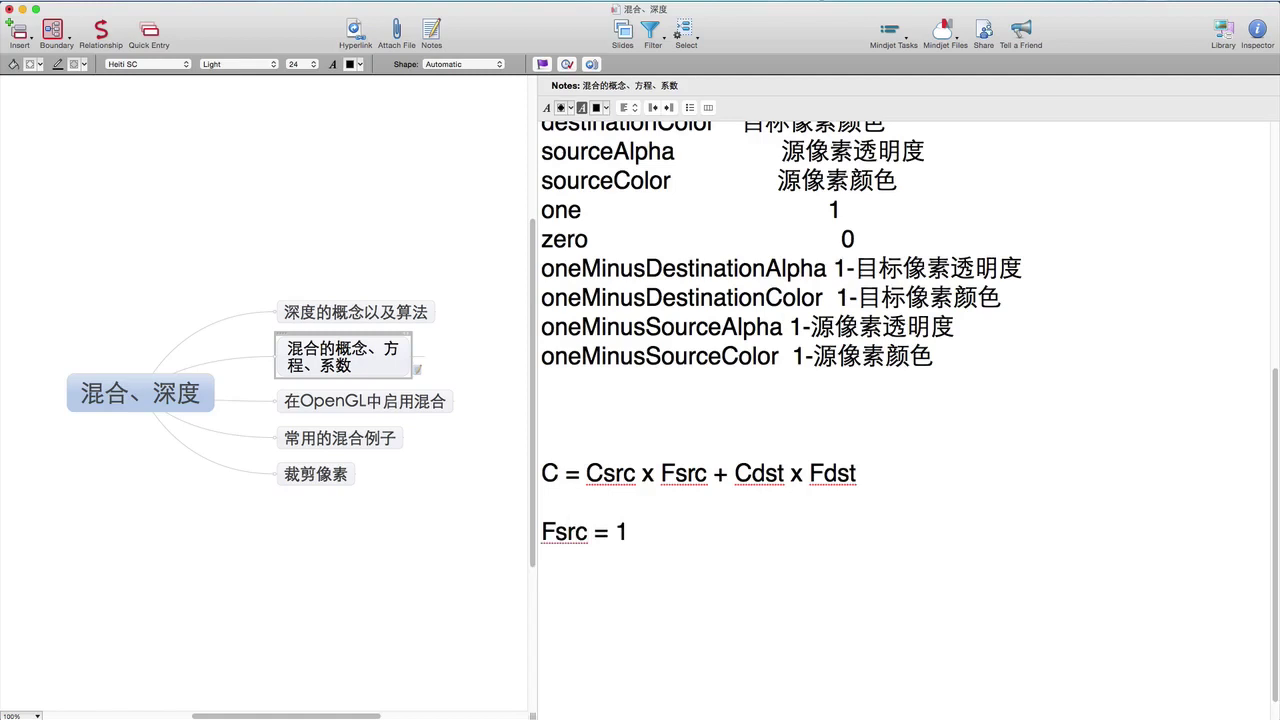
text(Fdst = 0)
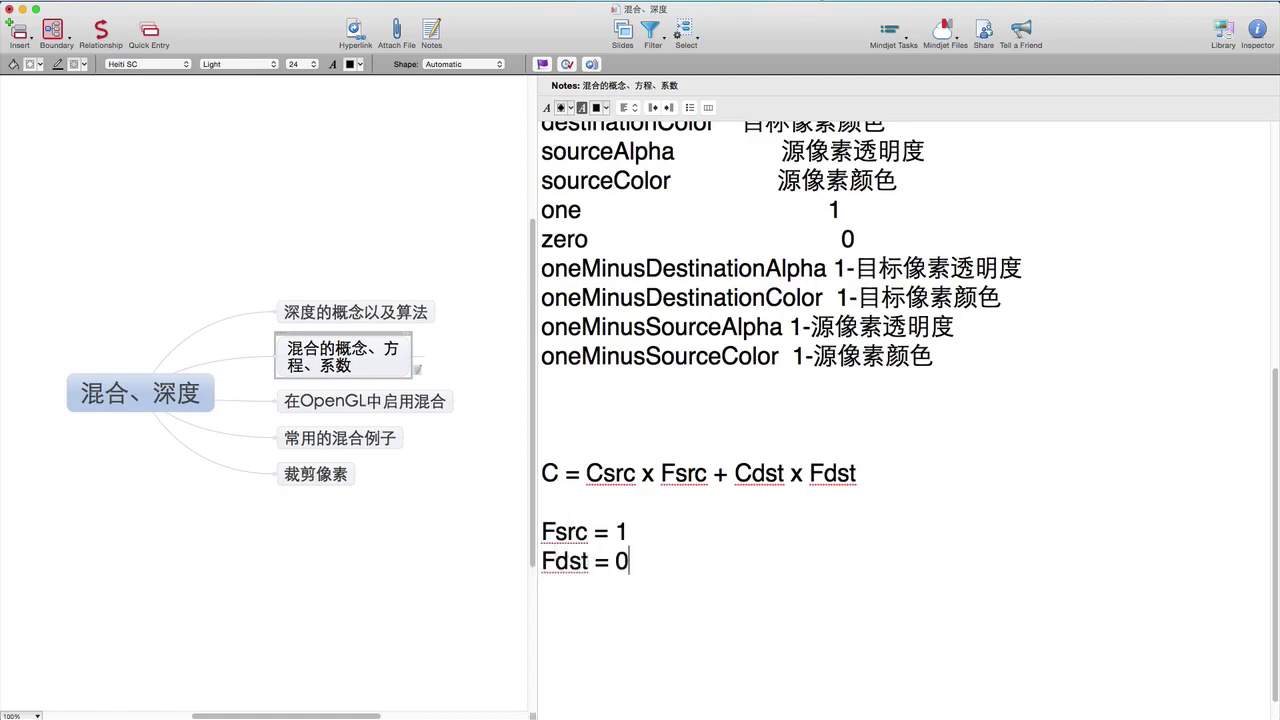
text(s)
key(BackSpace)
key(Return)
scroll(937, 594, down, 2)
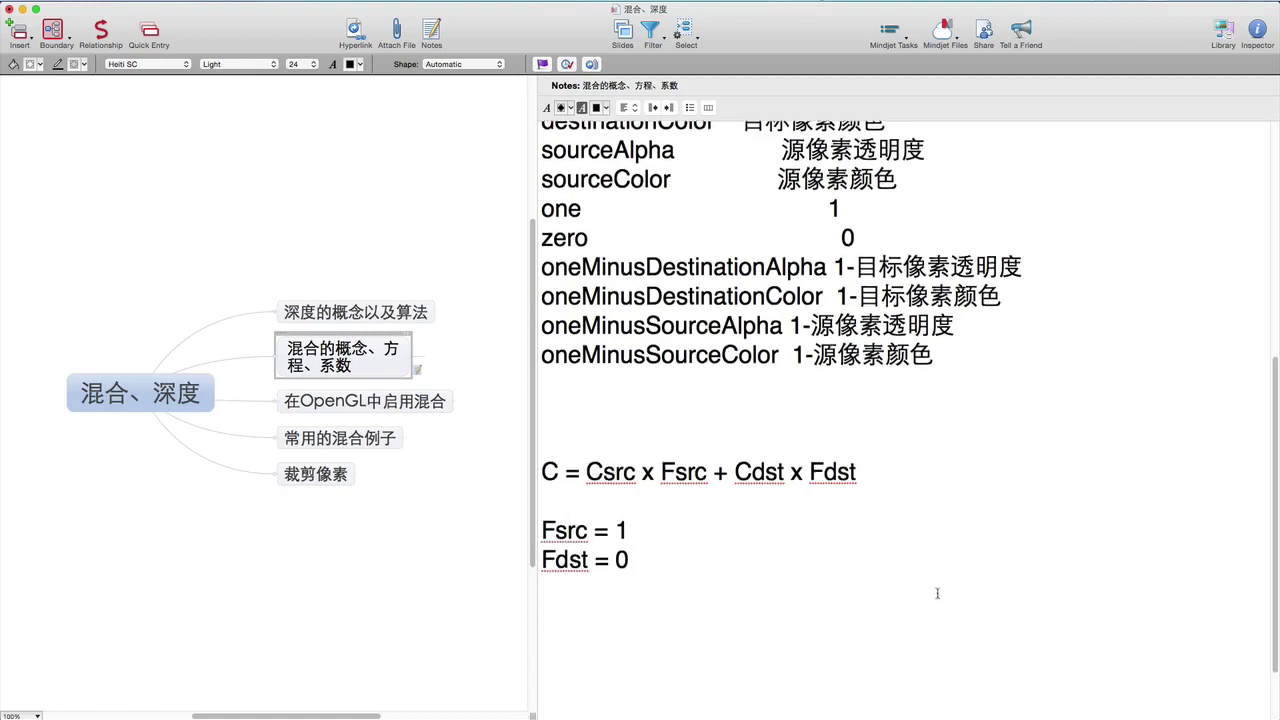
Start the substituted equation below the factor values with "C = Csrc * 1 +"
text(c)
key(BackSpace)
text(C)
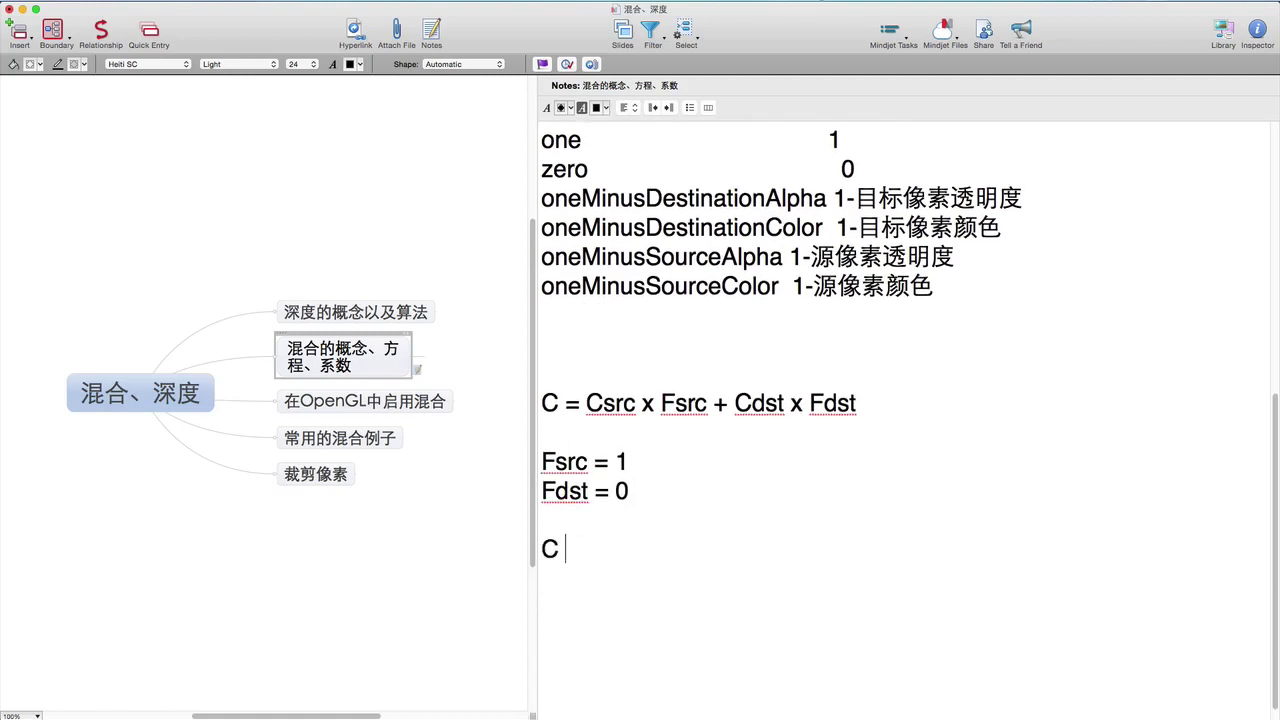
text( = Src)
key(BackSpace)
key(BackSpace)
text(src)
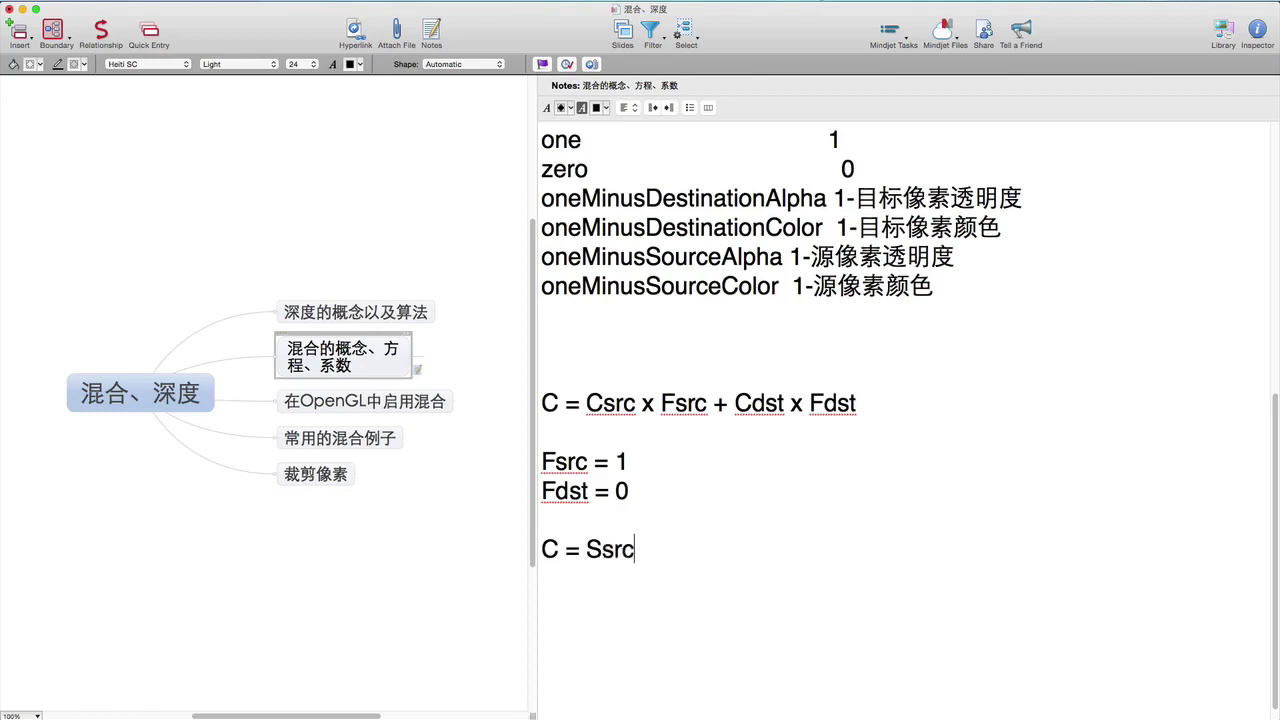
key(BackSpace)
key(BackSpace)
key(BackSpace)
key(BackSpace)
text(Csrc * 1 + 0)
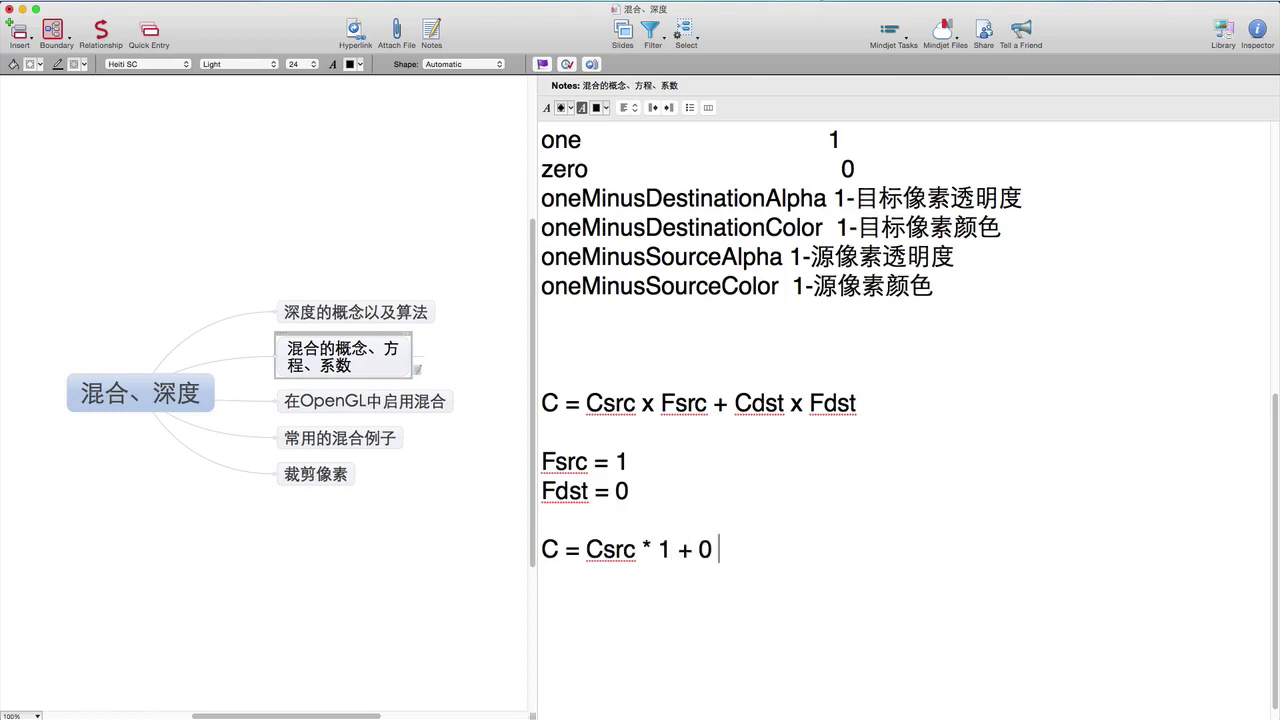
Complete the substituted equation with "Cdst * 0 = Csrc" and start a new line below it
key(BackSpace)
key(BackSpace)
text(S)
key(BackSpace)
text(Cdst )
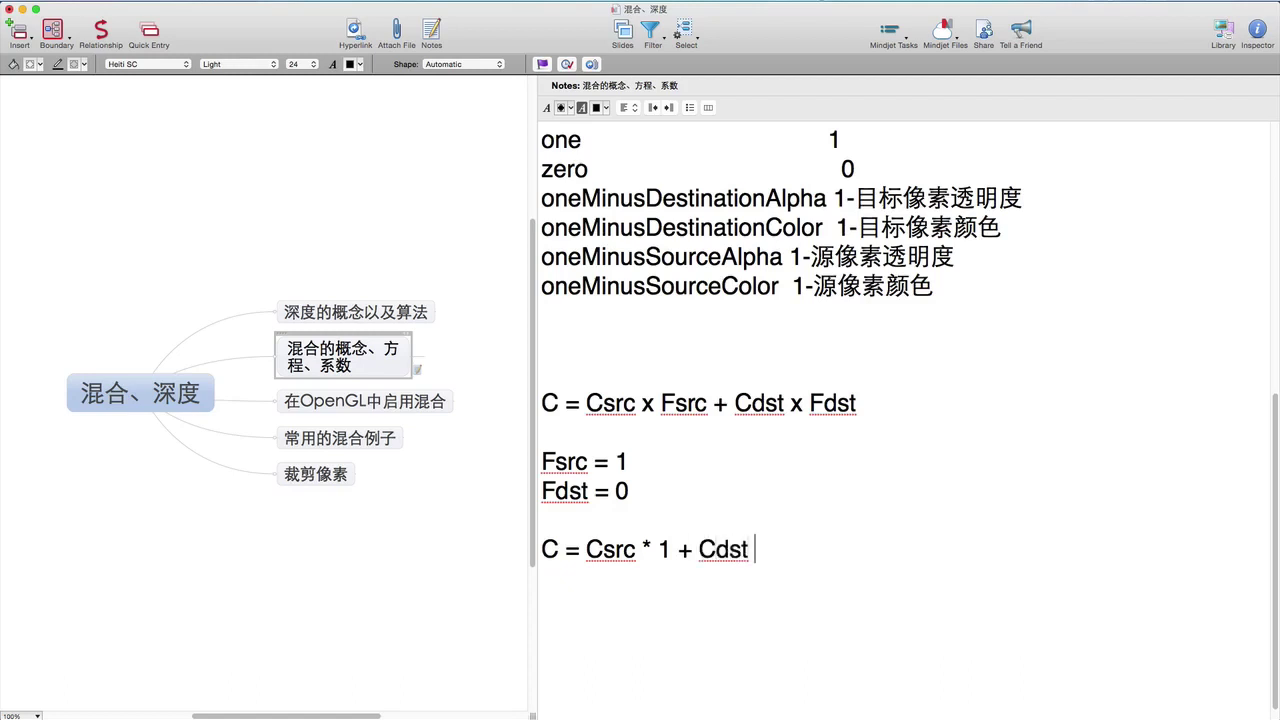
text(* 0)
key(Return)
key(BackSpace)
key(BackSpace)
key(BackSpace)
text(= Csrc)
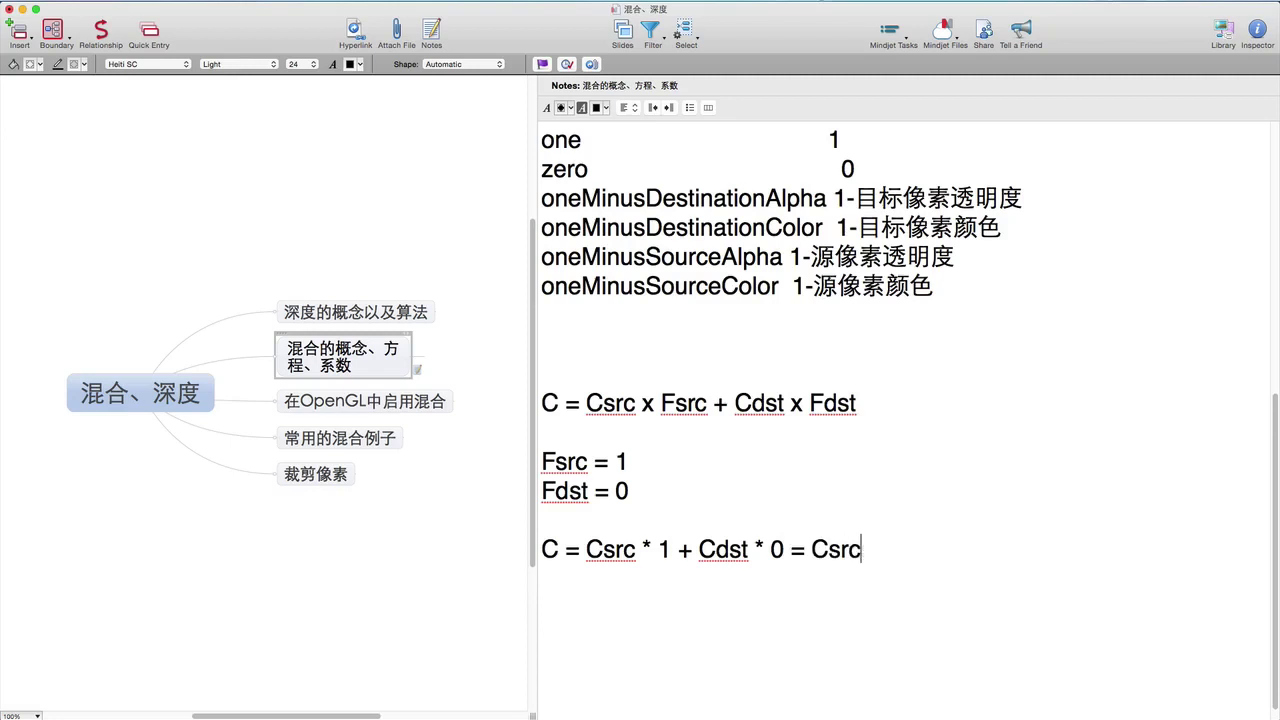
key(Return)
text(s)
key(BackSpace)
Highlight the two factor values and the substituted equation in turn to review the calculation
drag(634, 458, 519, 460)
drag(630, 490, 510, 472)
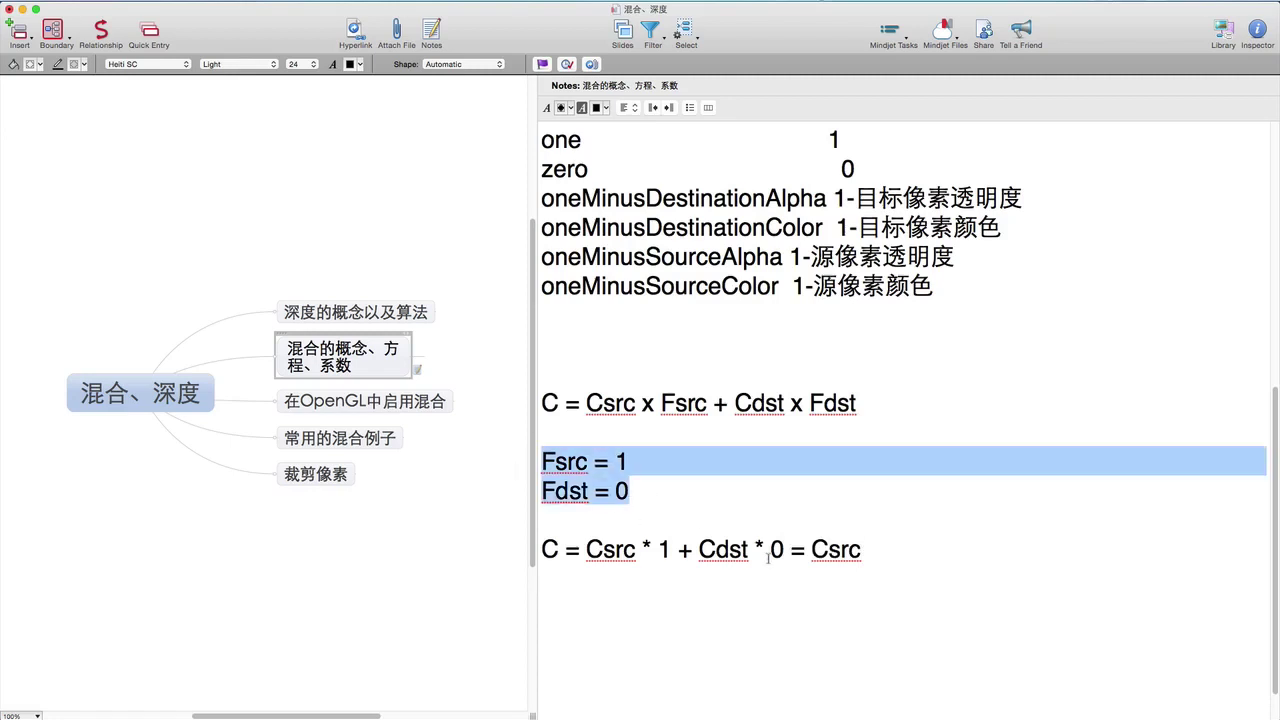
click(747, 589)
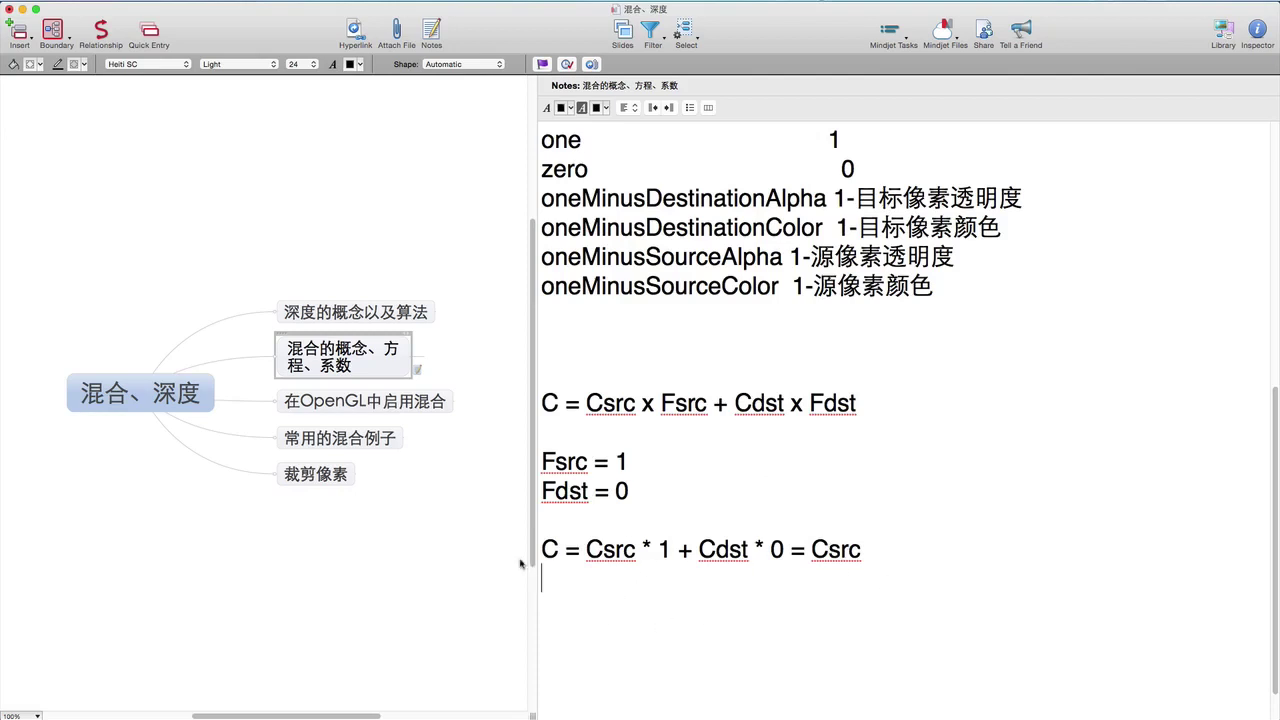
drag(848, 553, 541, 557)
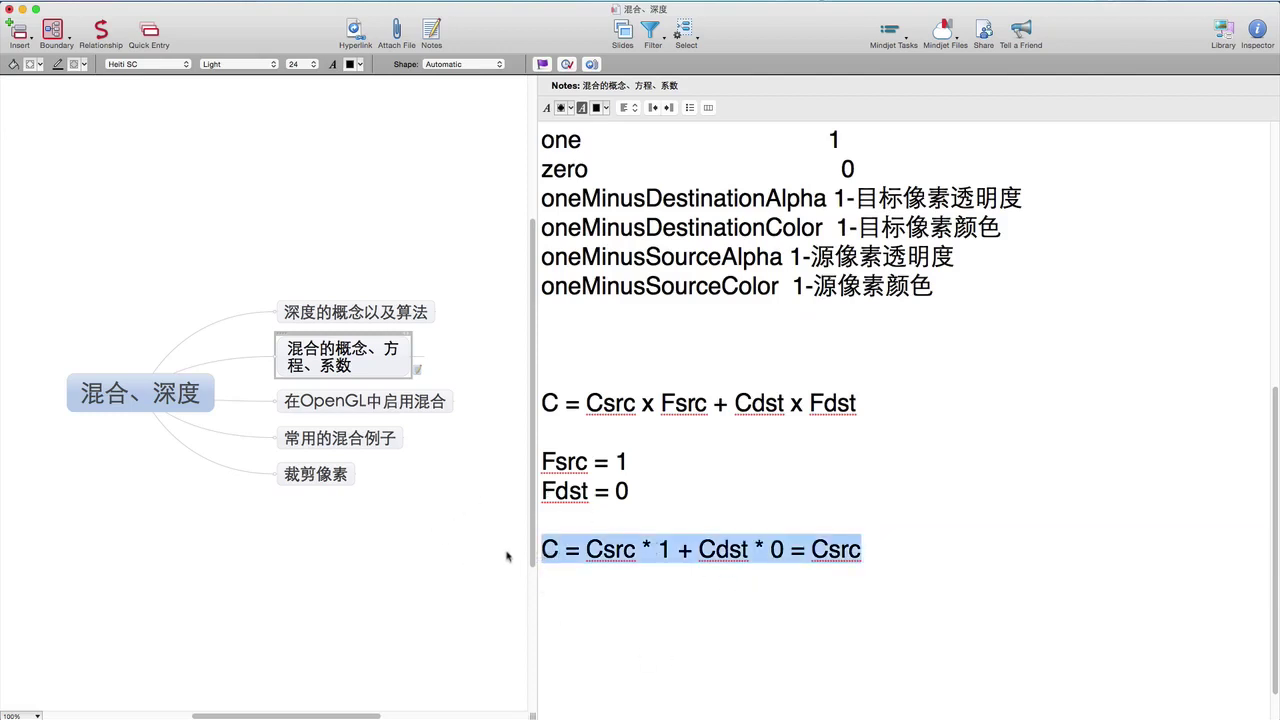
click(637, 593)
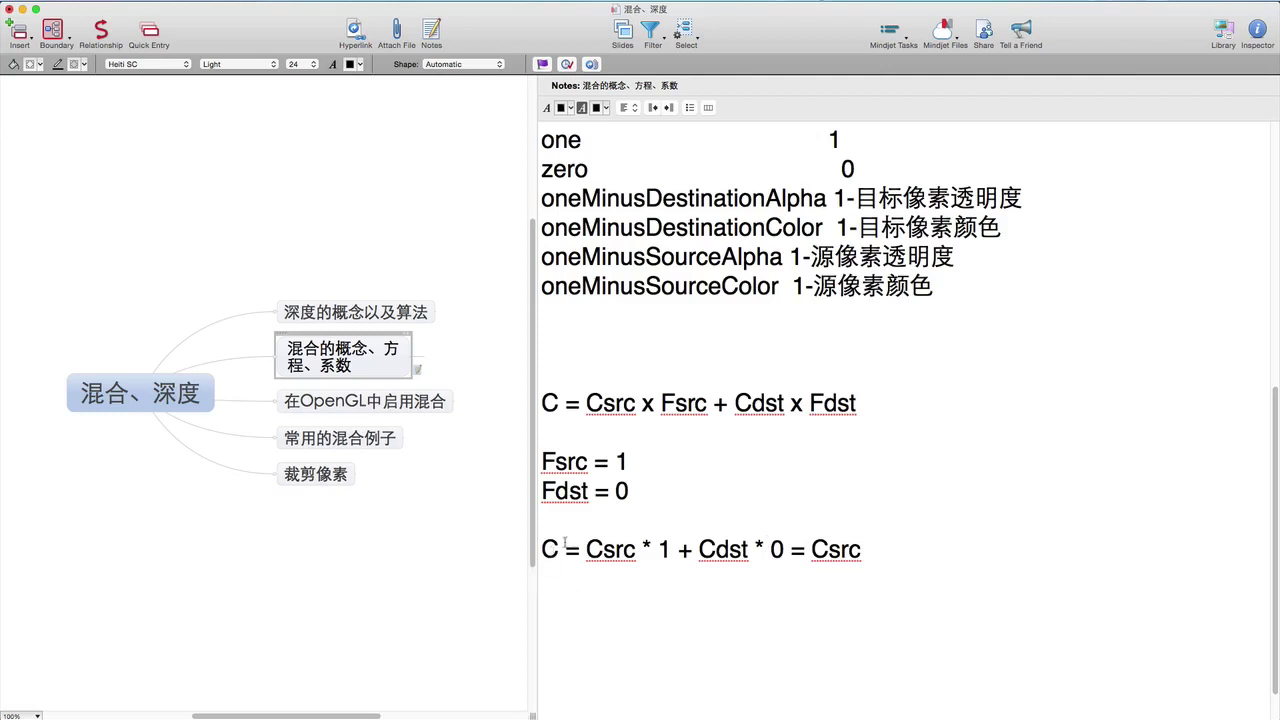
Examine the result C and the final Csrc term in the substituted equation
drag(566, 548, 541, 549)
click(574, 589)
click(559, 550)
drag(559, 549, 538, 547)
click(829, 549)
double_click(829, 549)
click(797, 583)
drag(864, 550, 531, 550)
click(557, 550)
Highlight the Fsrc and Fdst names in the factor value lines for review
double_click(560, 463)
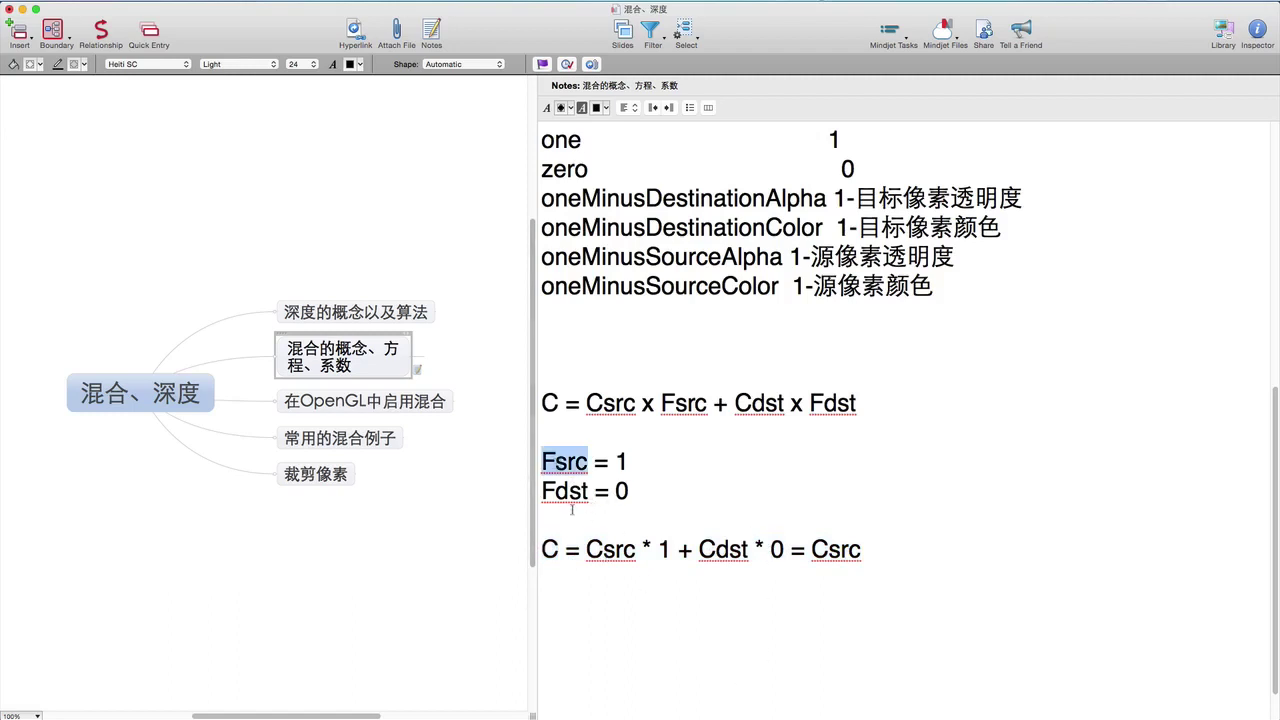
click(572, 509)
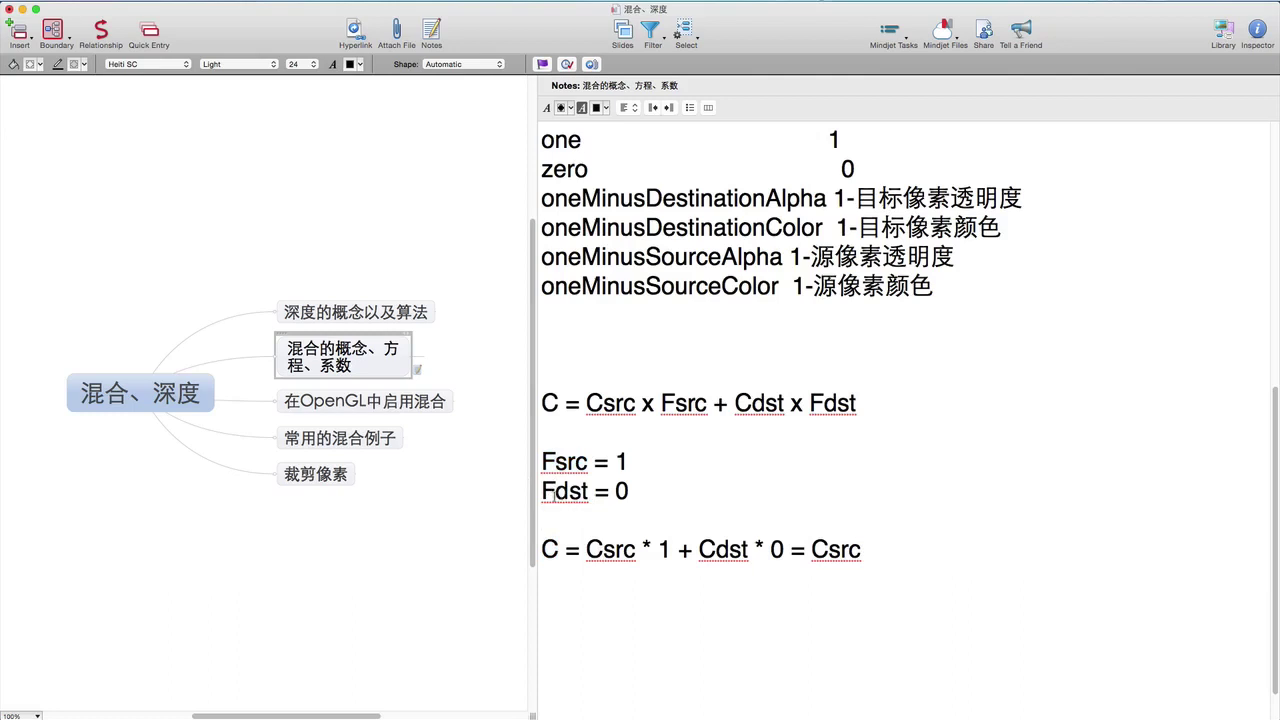
double_click(557, 491)
click(569, 511)
click(718, 611)
Switch to WarshipIDE and set the cube material's Source Factor to destinationAlpha
key(super+space)
text(wa)
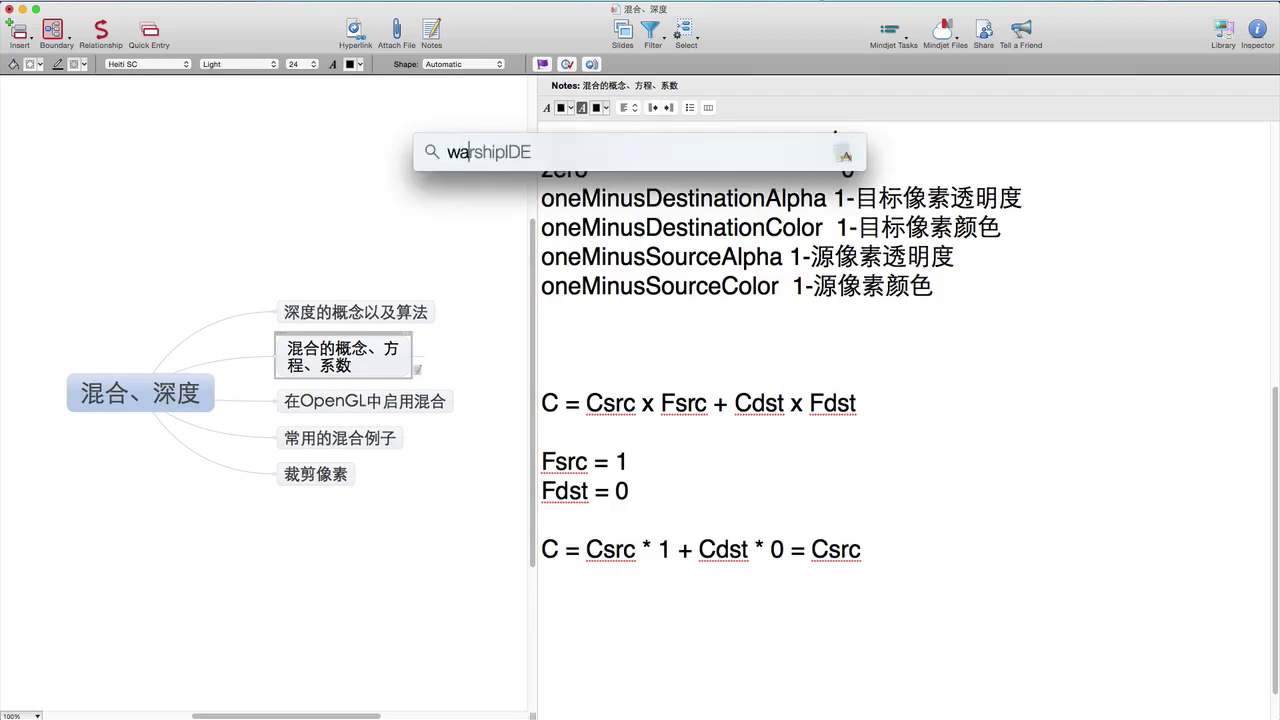
key(Return)
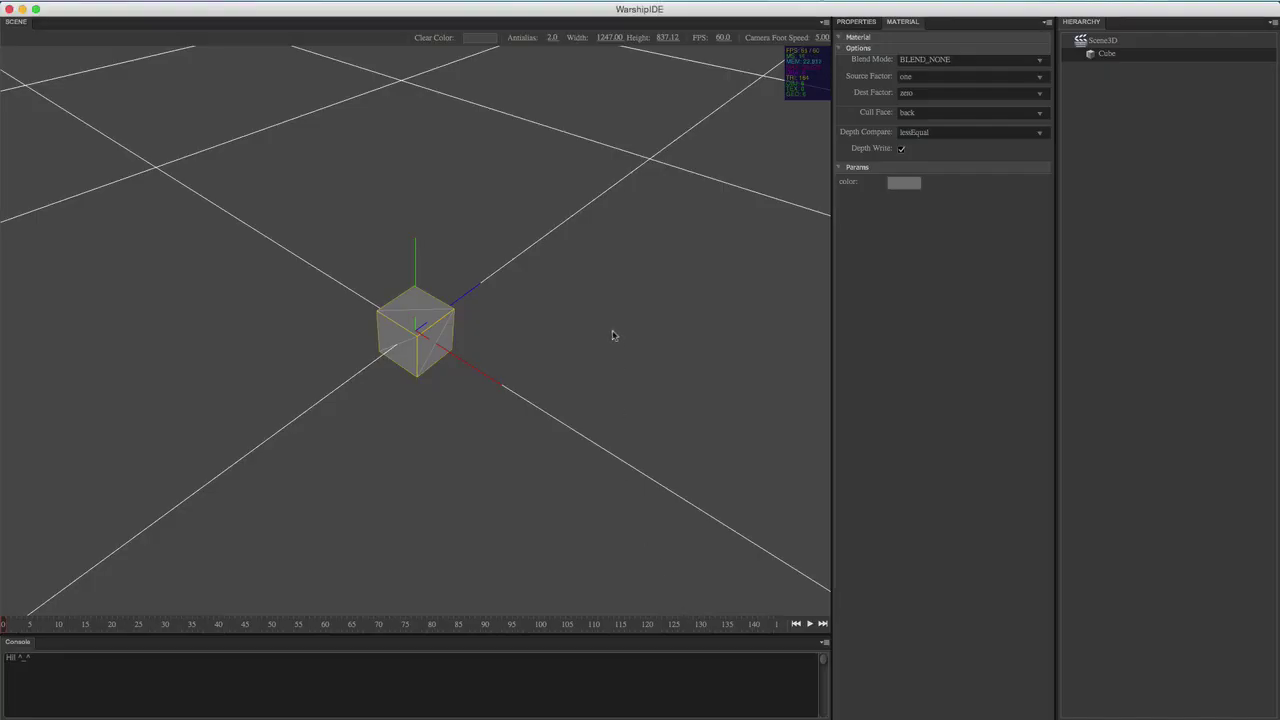
scroll(654, 214, up, 2)
drag(576, 224, 596, 225)
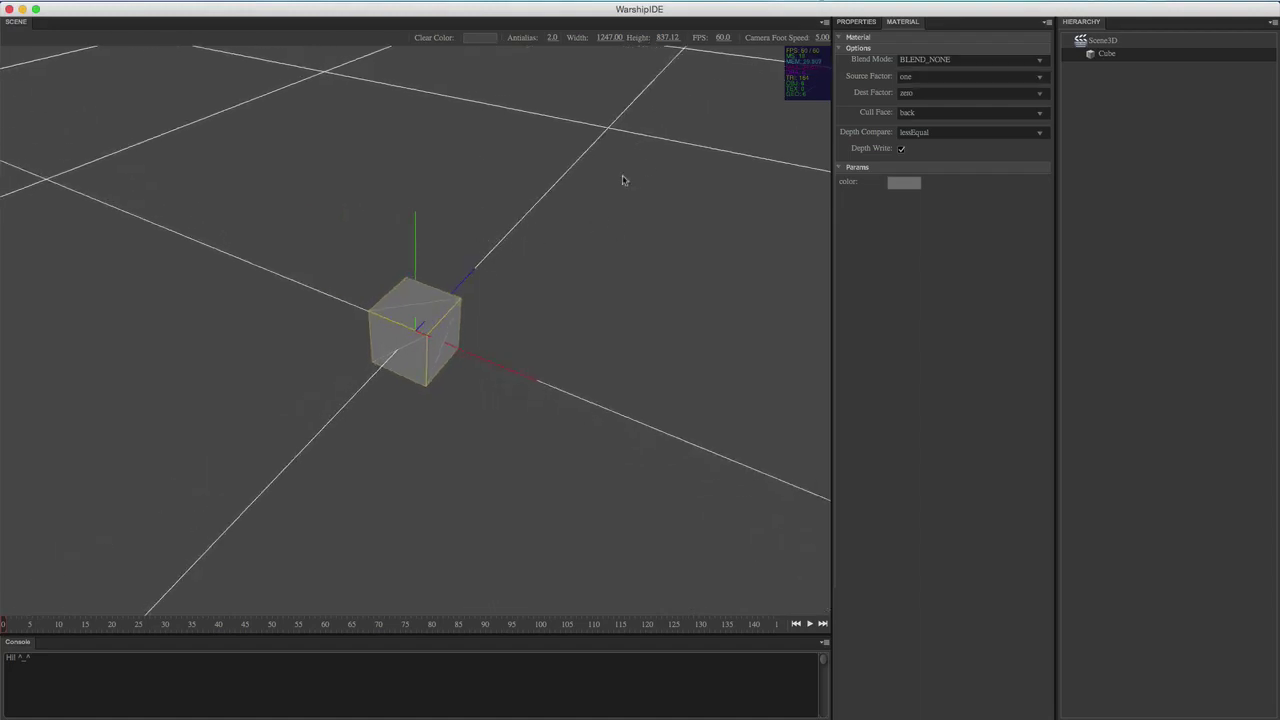
click(955, 77)
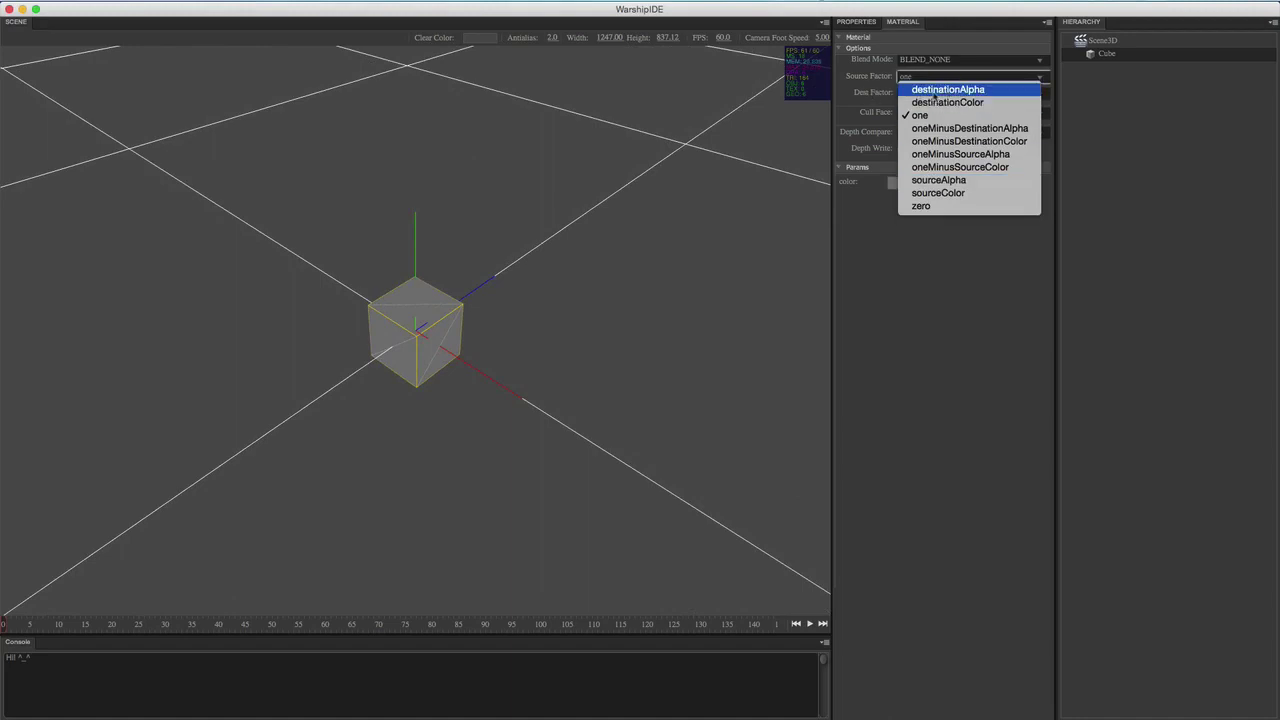
click(944, 90)
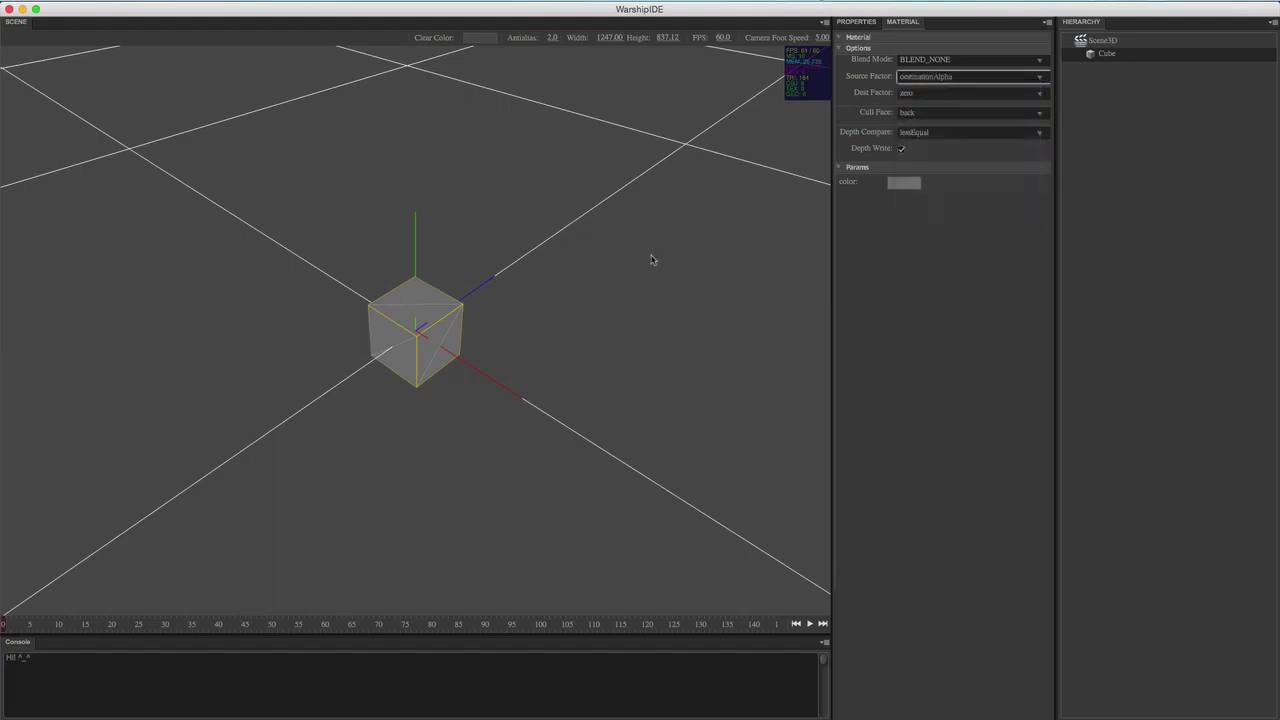
drag(651, 260, 563, 323)
click(579, 377)
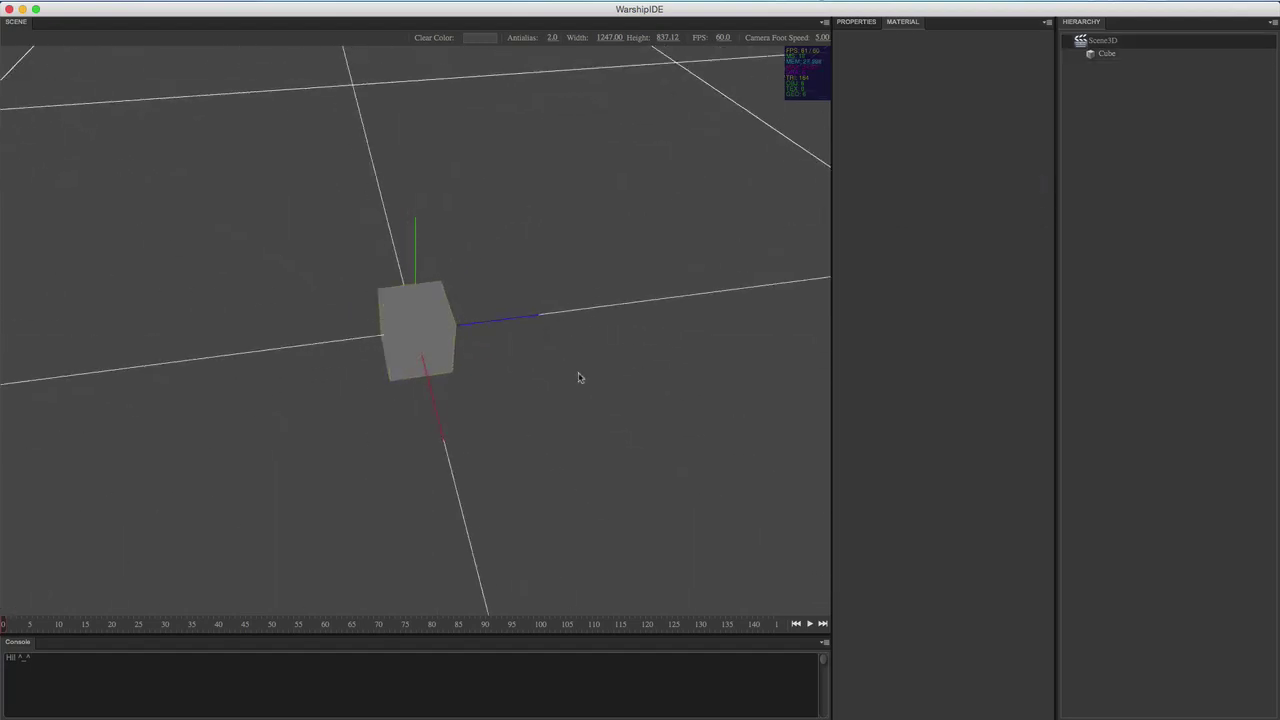
Select the cube in the scene to review its material's blend options
click(421, 345)
drag(421, 345, 446, 352)
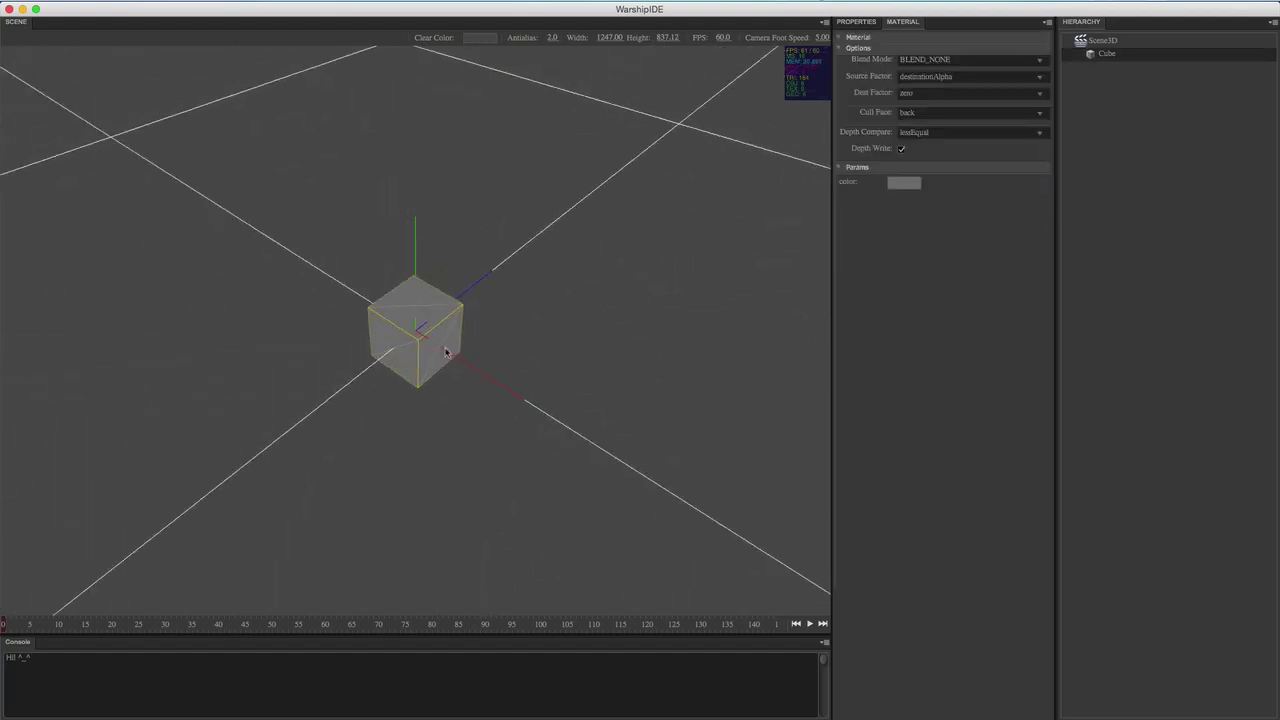
scroll(446, 352, up, 2)
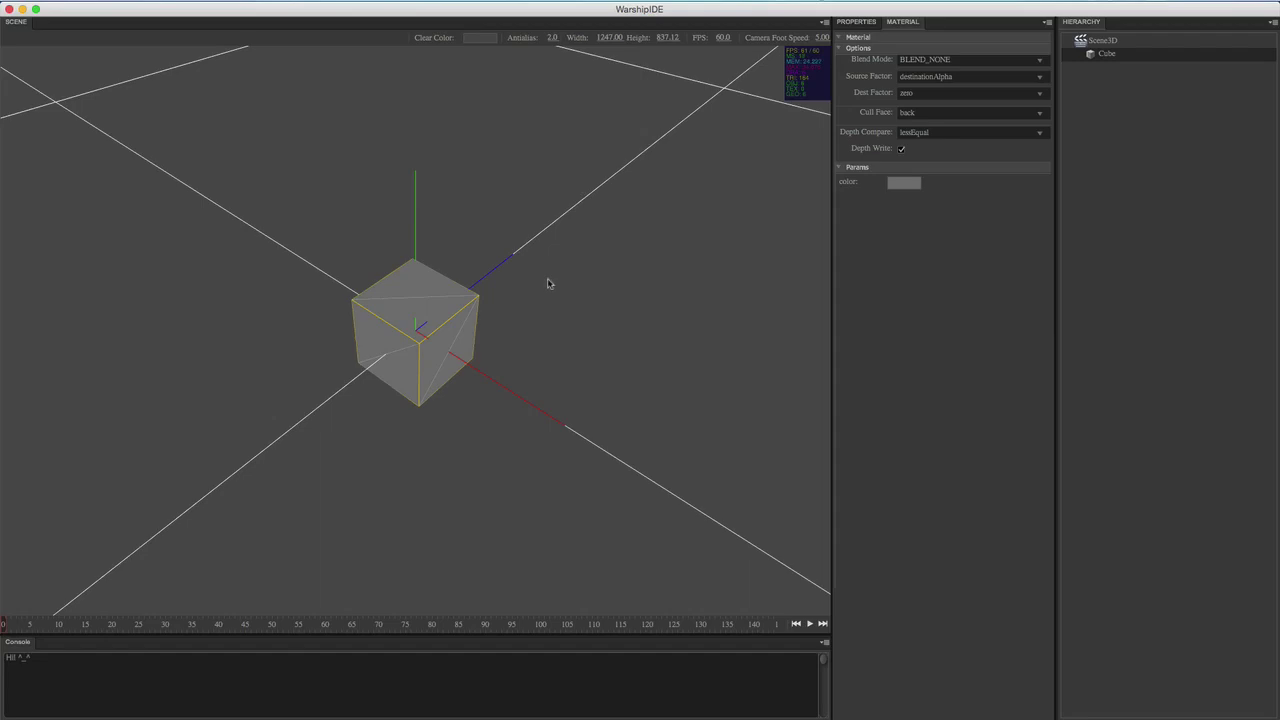
Switch to the mind map notes and replace the Fsrc value with 目标像素透明度
key(super+Tab)
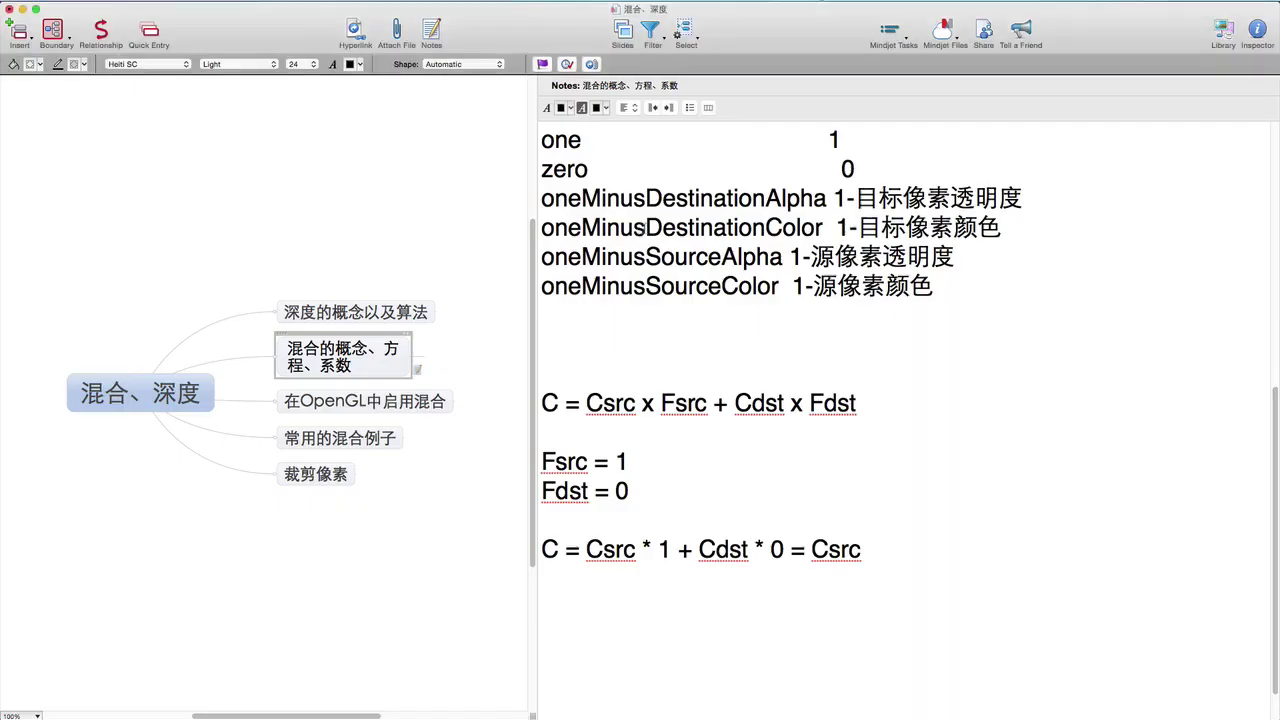
click(636, 463)
key(super+Tab)
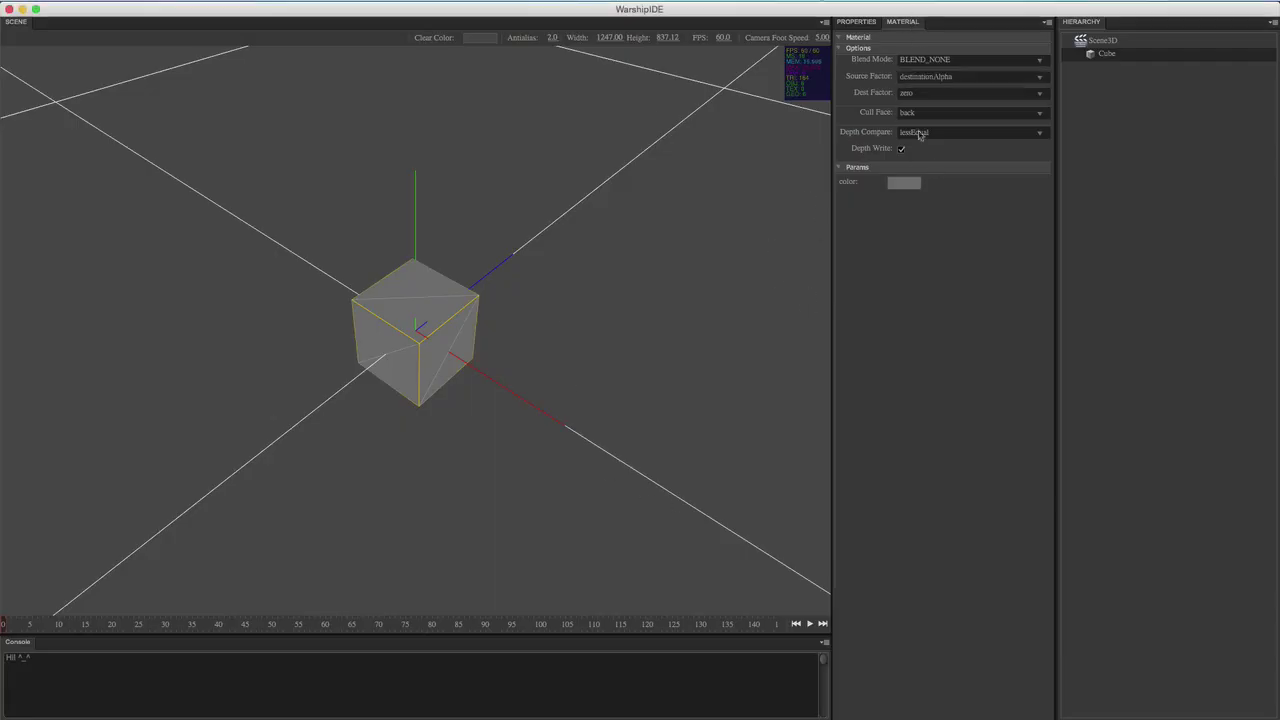
key(super+Tab)
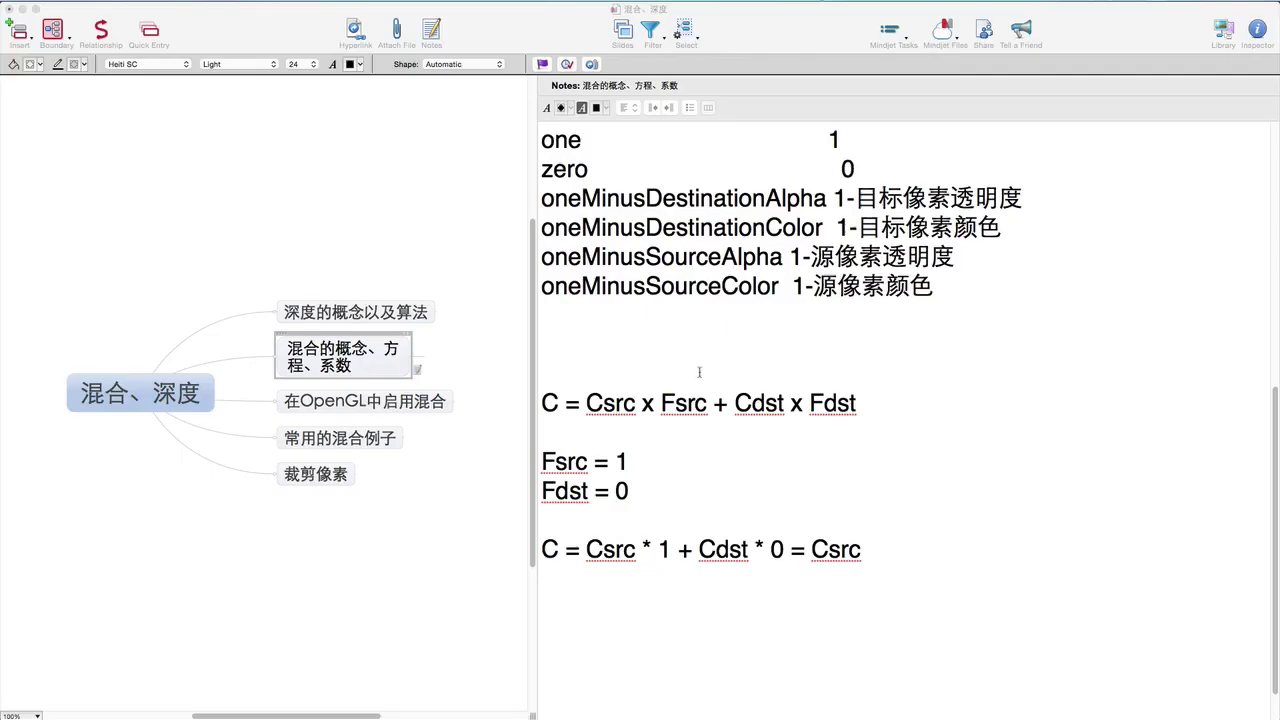
key(BackSpace)
text(mubiao xi)
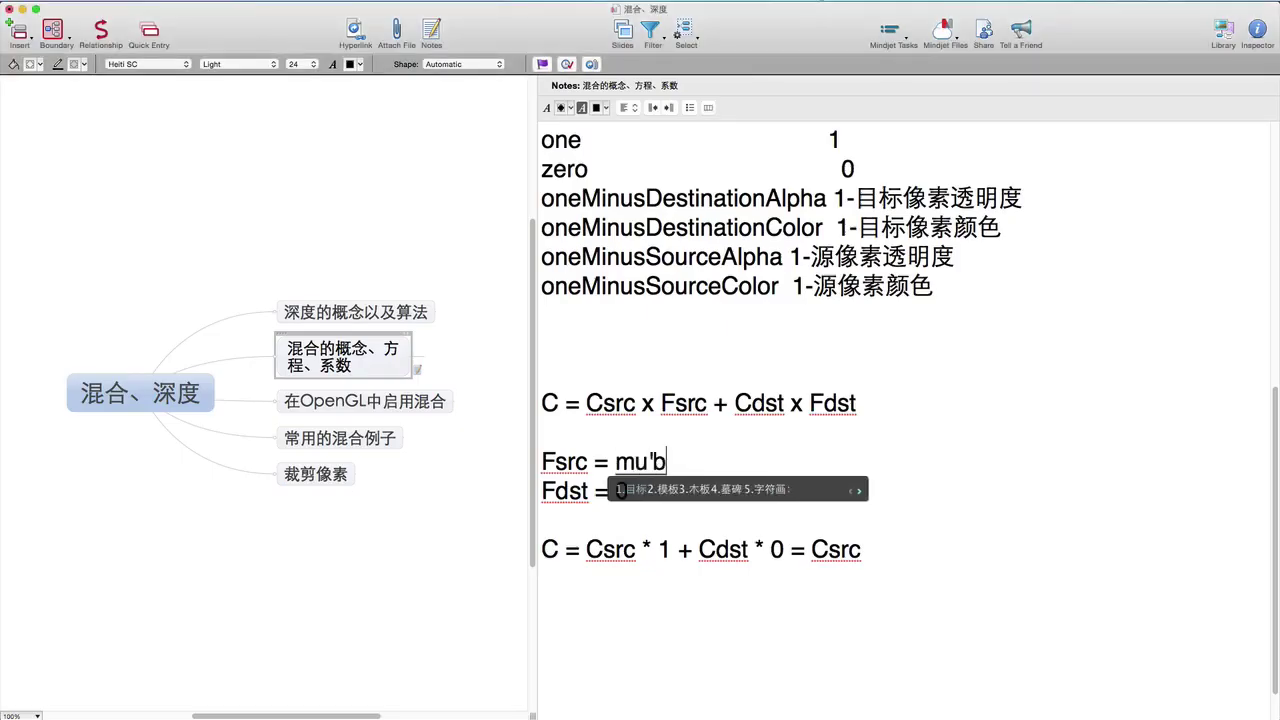
text(angsu toumingdu)
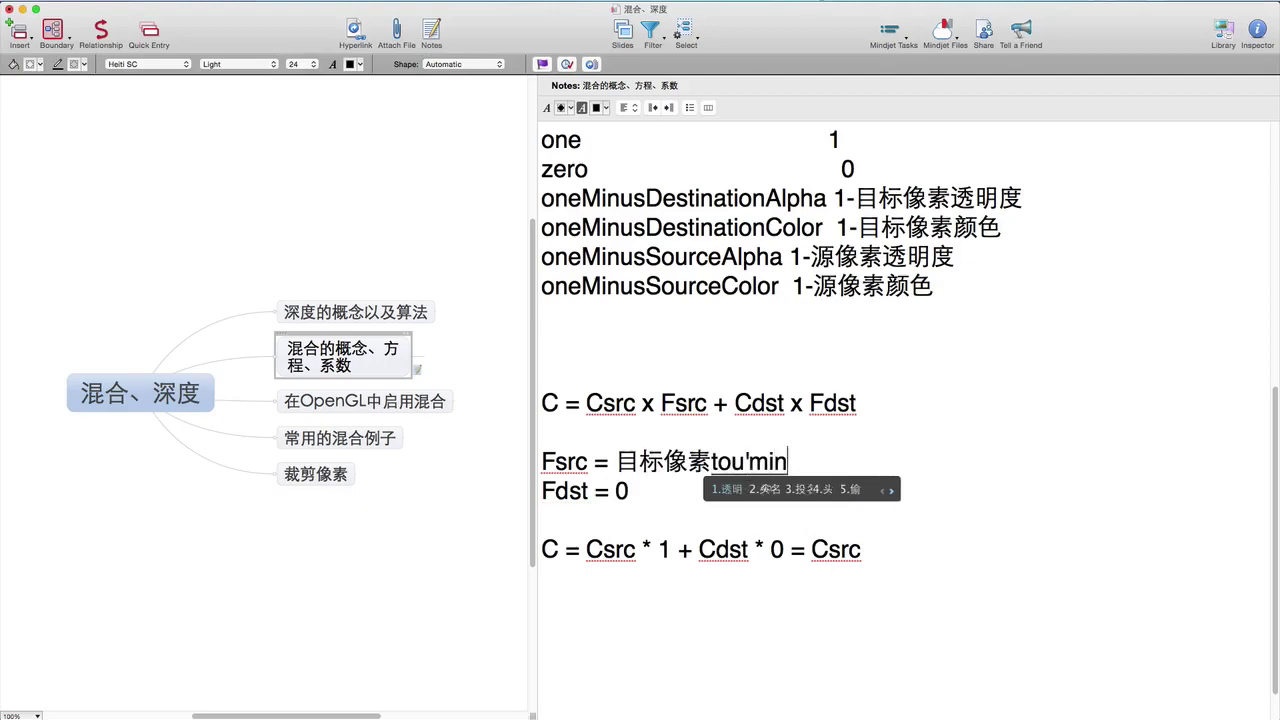
key(space)
Copy 目标像素透明度 from the Fsrc line over the factor 1 in the substituted equation, and highlight the result C
click(628, 490)
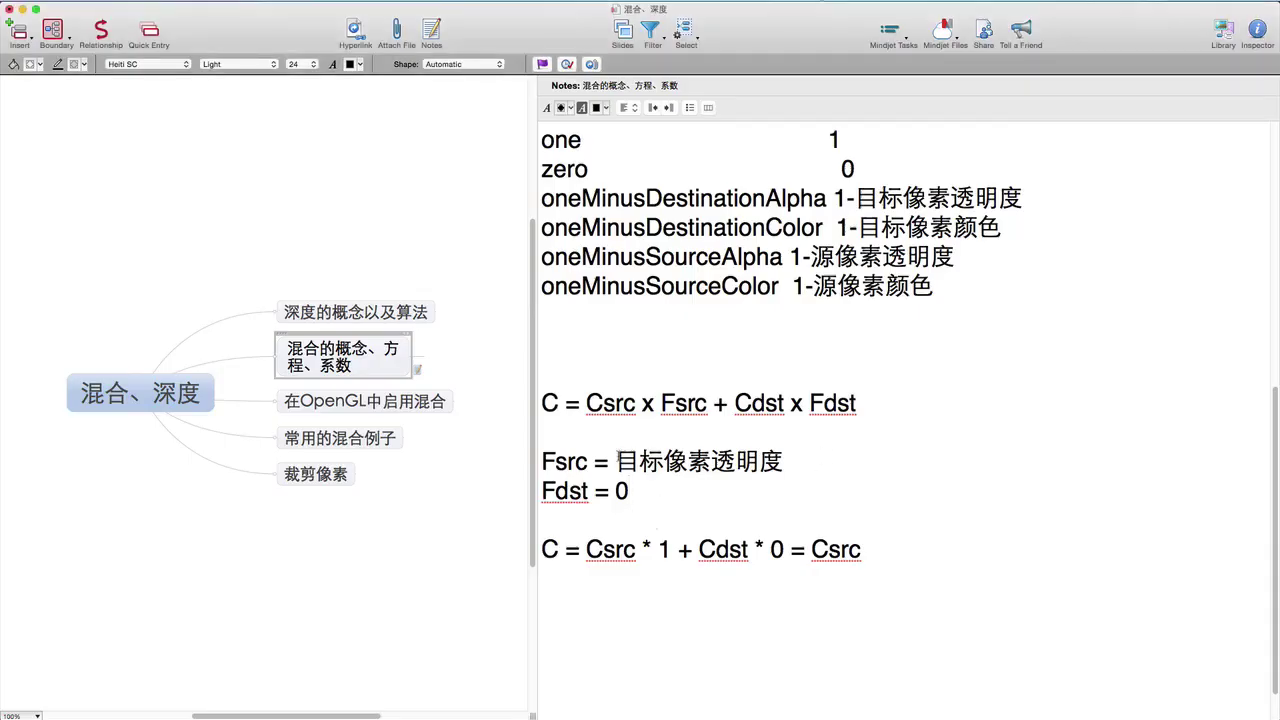
drag(617, 461, 782, 462)
key(super+c)
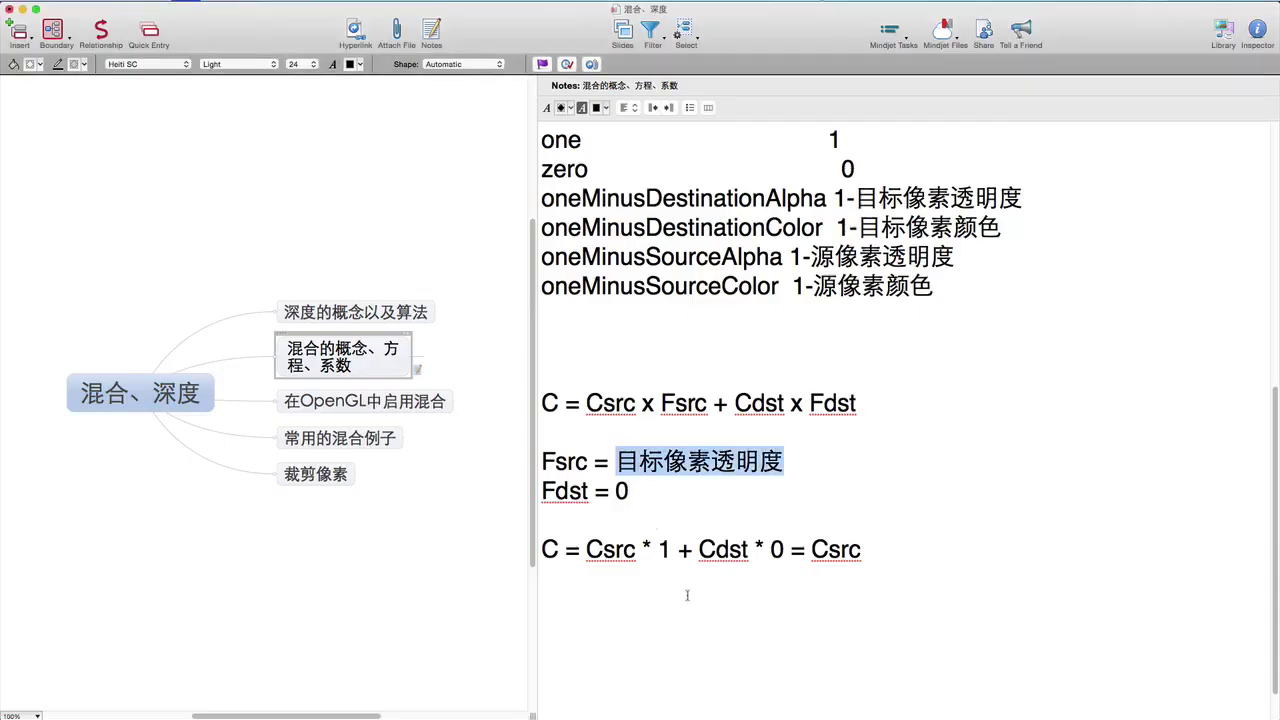
double_click(664, 549)
key(super+v)
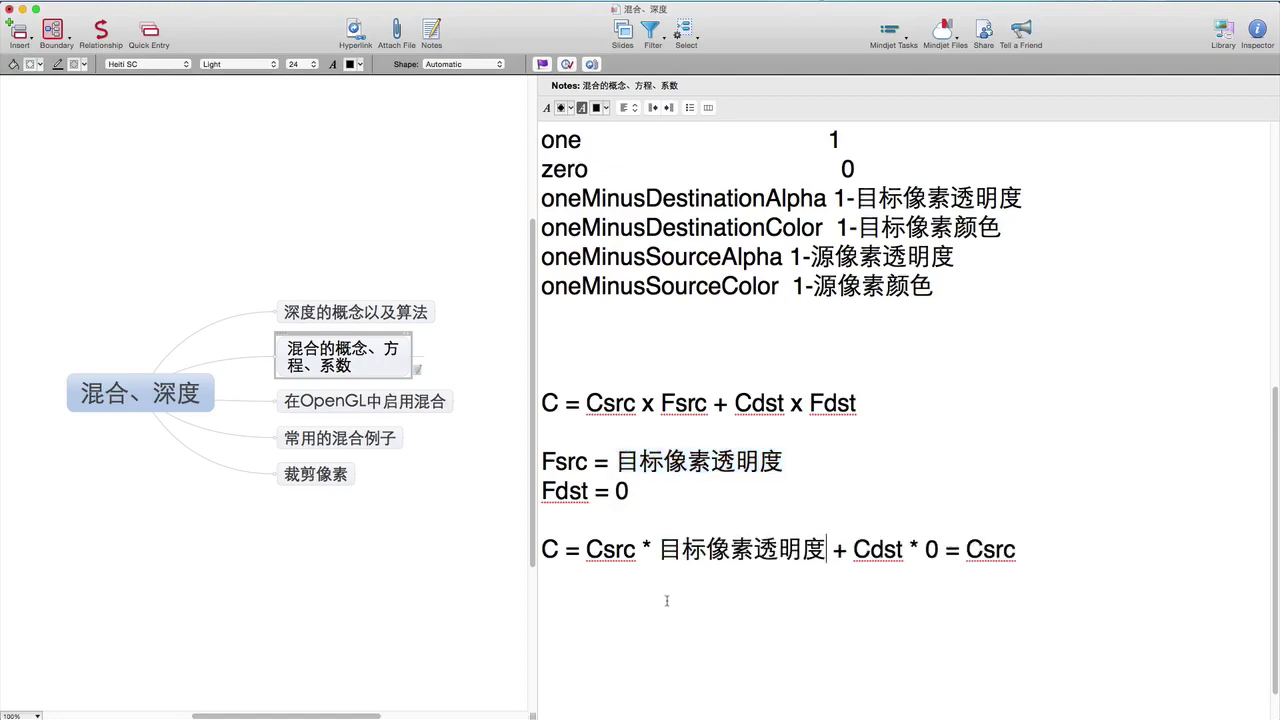
key(BackSpace)
drag(557, 549, 536, 548)
click(610, 592)
Switch to WarshipIDE and set the cube's Z position to -15.80
key(super+Tab)
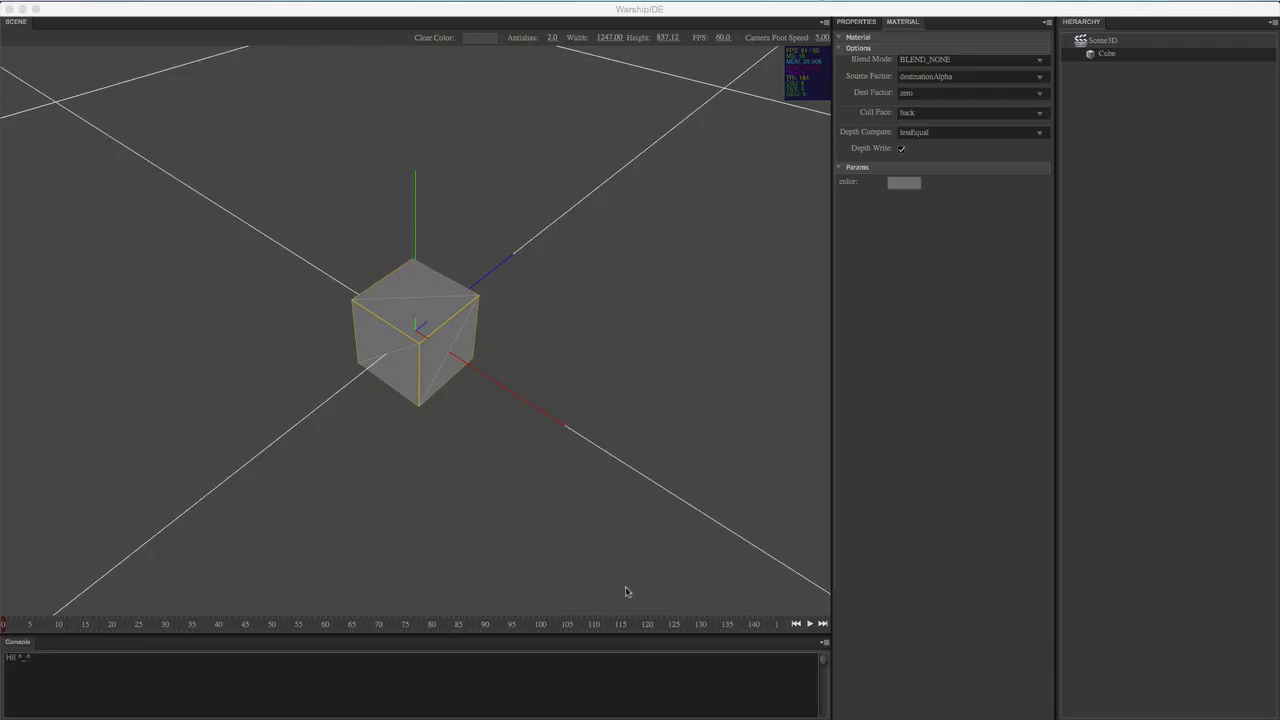
drag(543, 366, 504, 348)
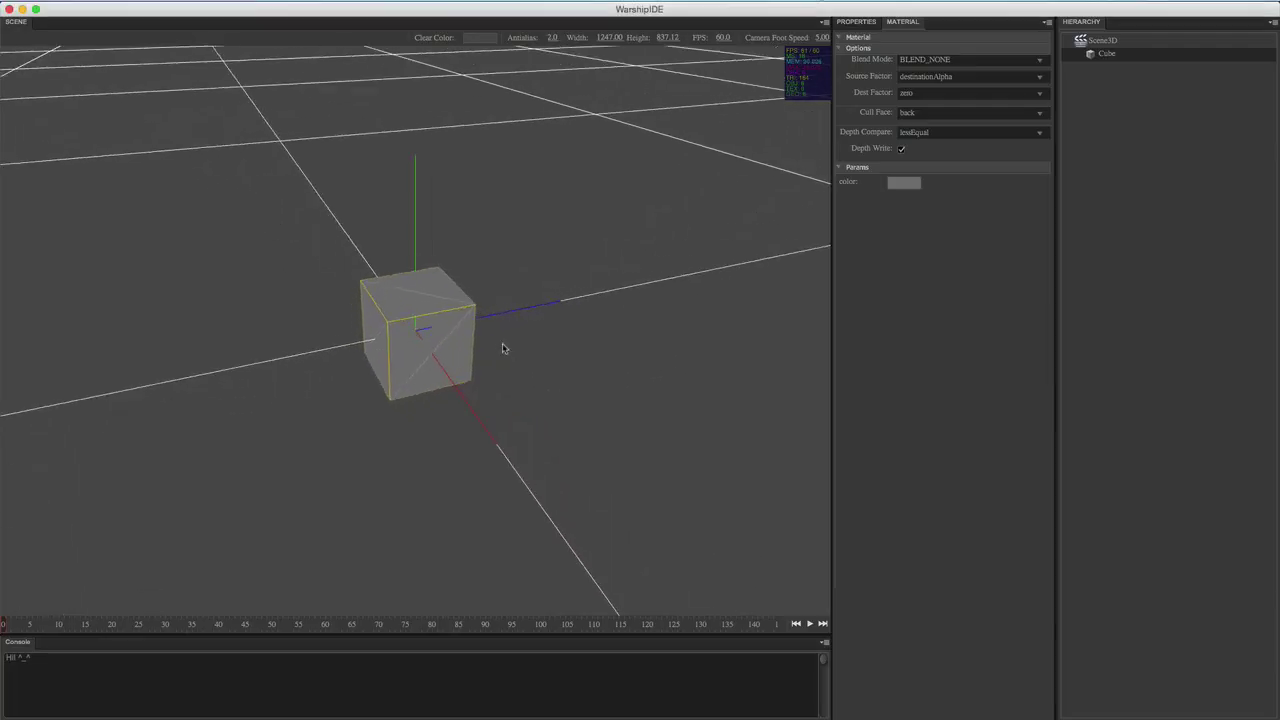
middle_drag(452, 165, 581, 217)
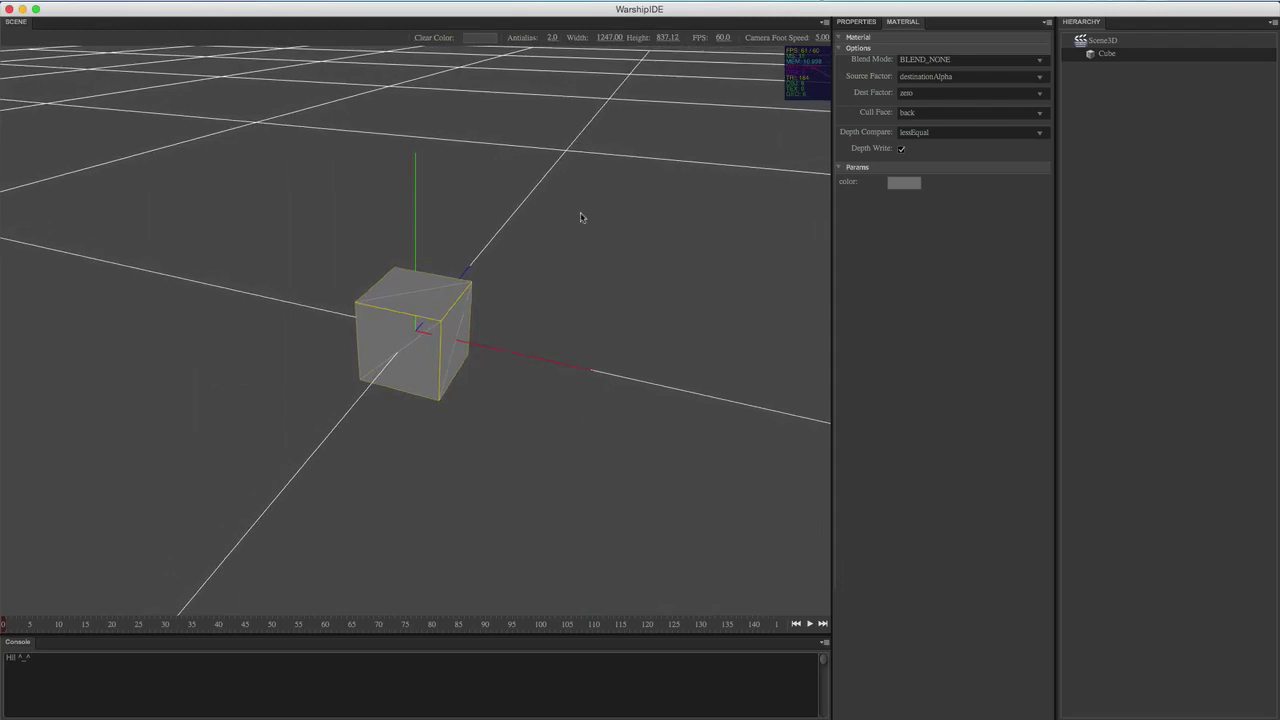
middle_drag(322, 345, 460, 302)
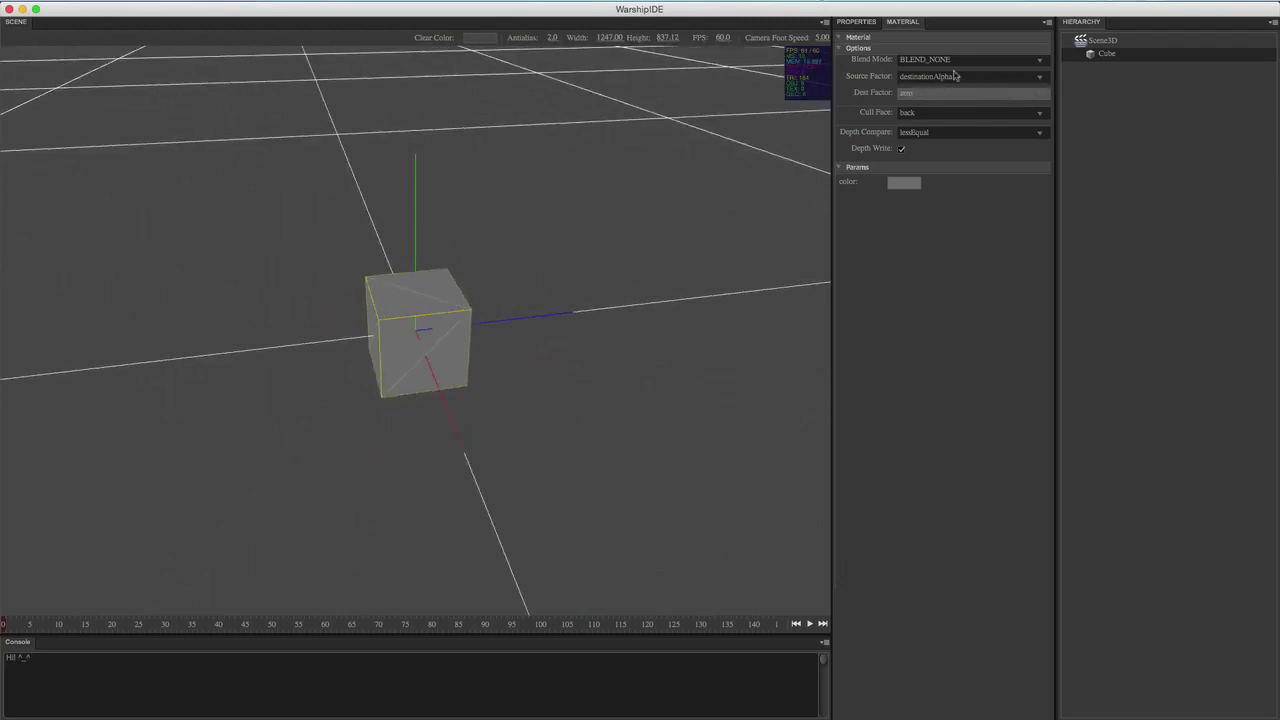
click(851, 21)
drag(1013, 106, 857, 106)
middle_drag(565, 164, 508, 152)
Add a Cone to the scene at the origin and view it together with the cube
click(110, 1)
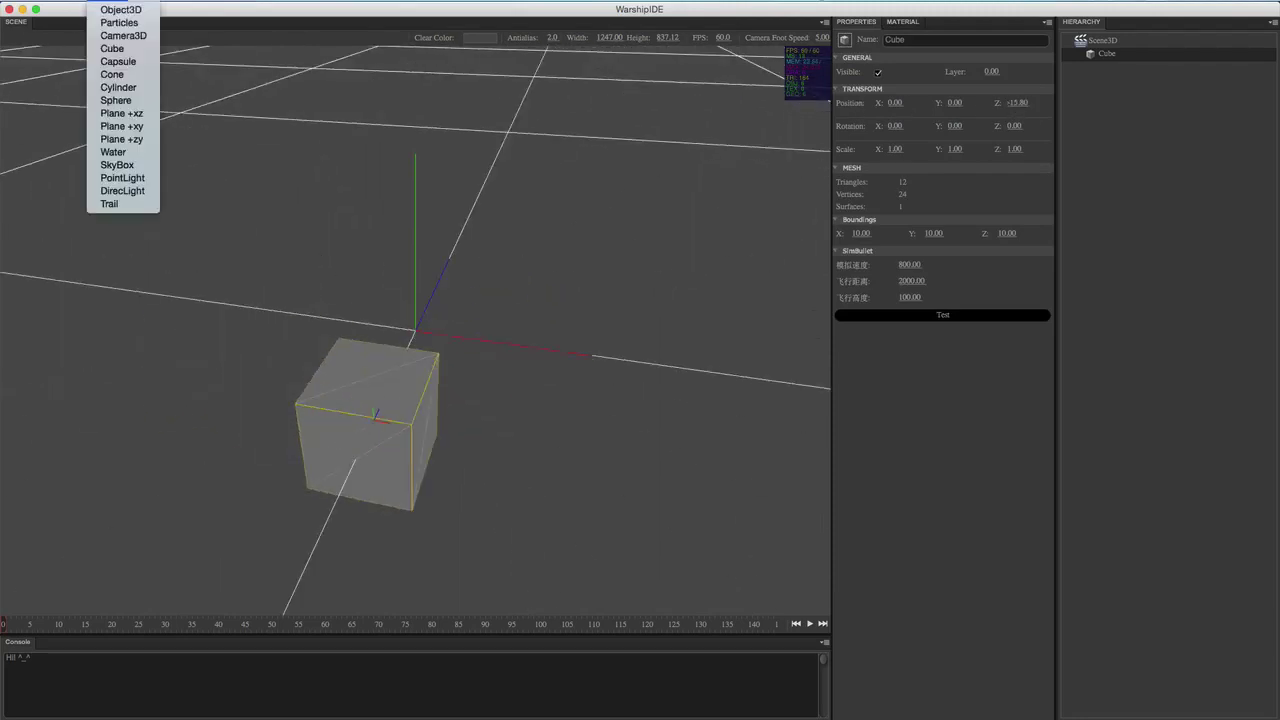
click(131, 75)
middle_drag(497, 254, 566, 243)
click(526, 175)
click(460, 286)
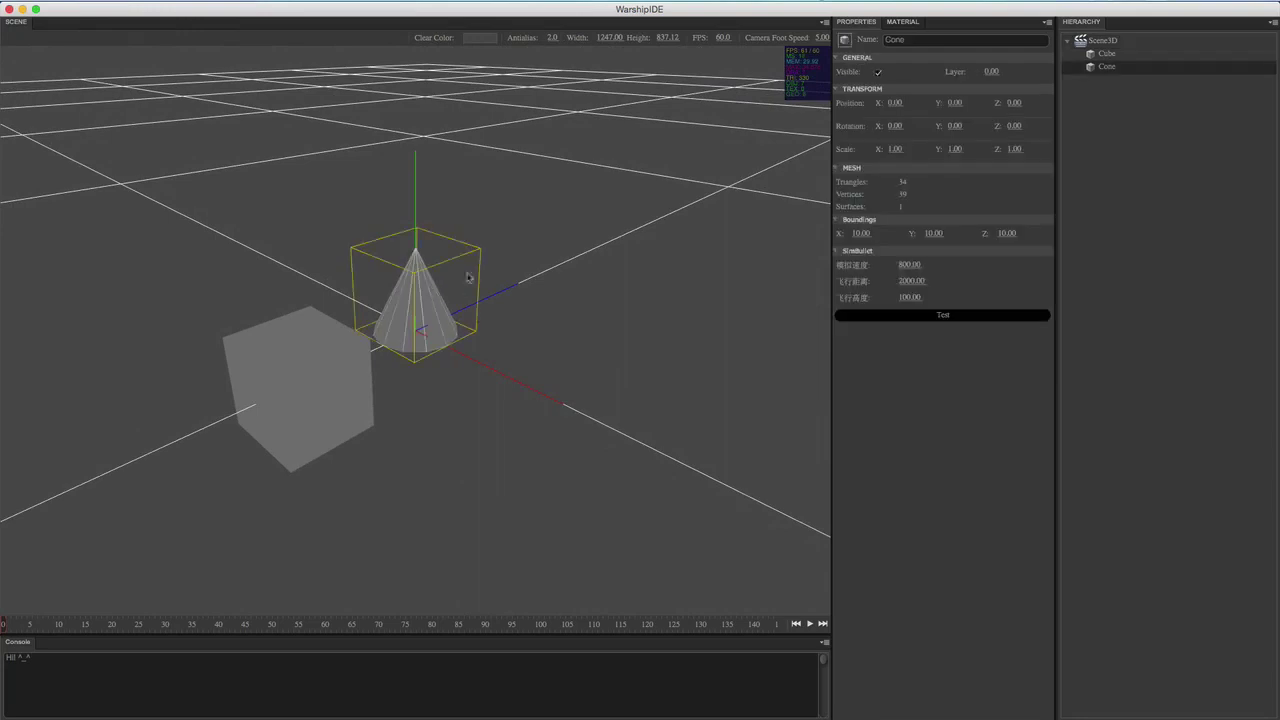
middle_drag(469, 280, 555, 255)
click(555, 255)
click(430, 289)
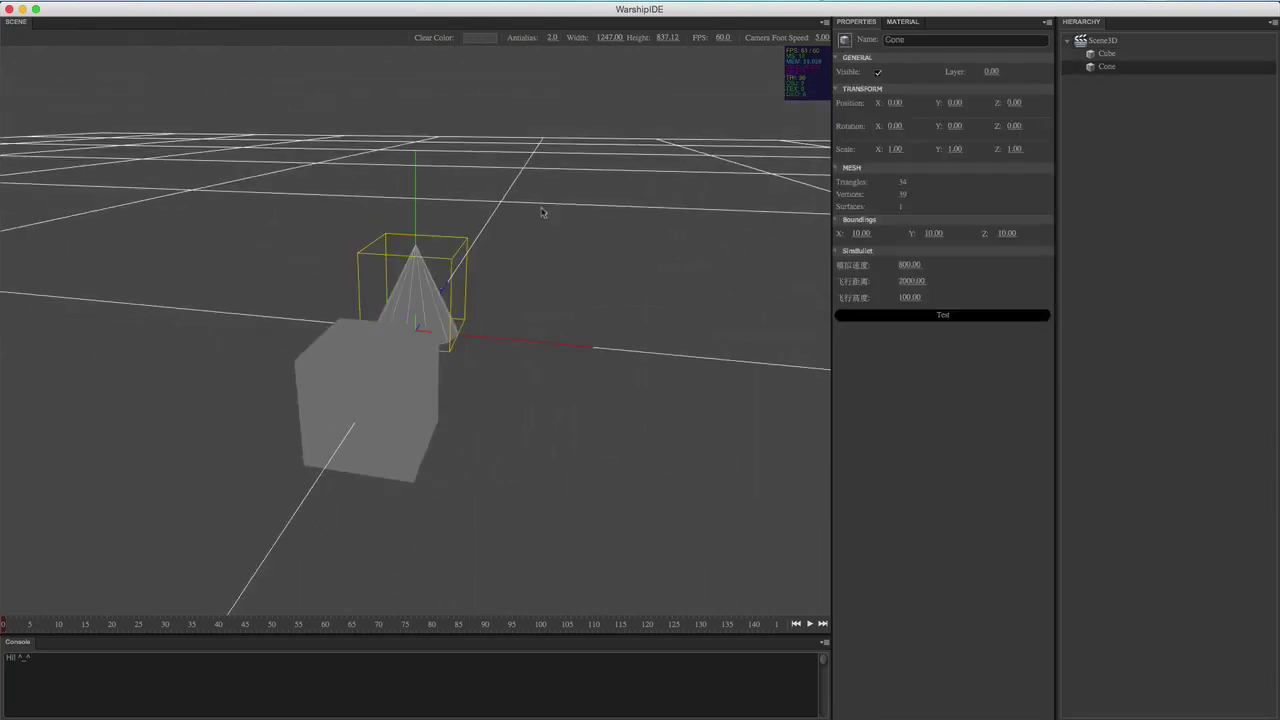
middle_drag(543, 212, 504, 216)
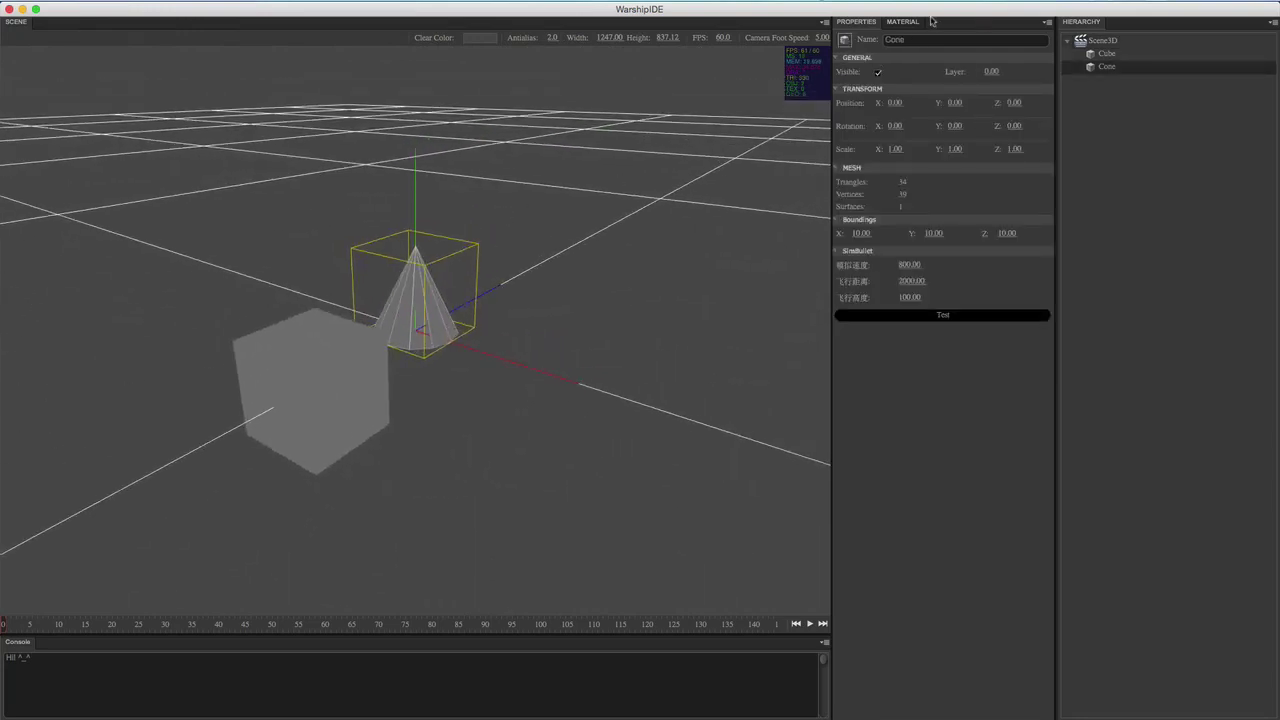
Apply a DiffuseMaterial to the cone and load the flame image as its texture
click(211, 1)
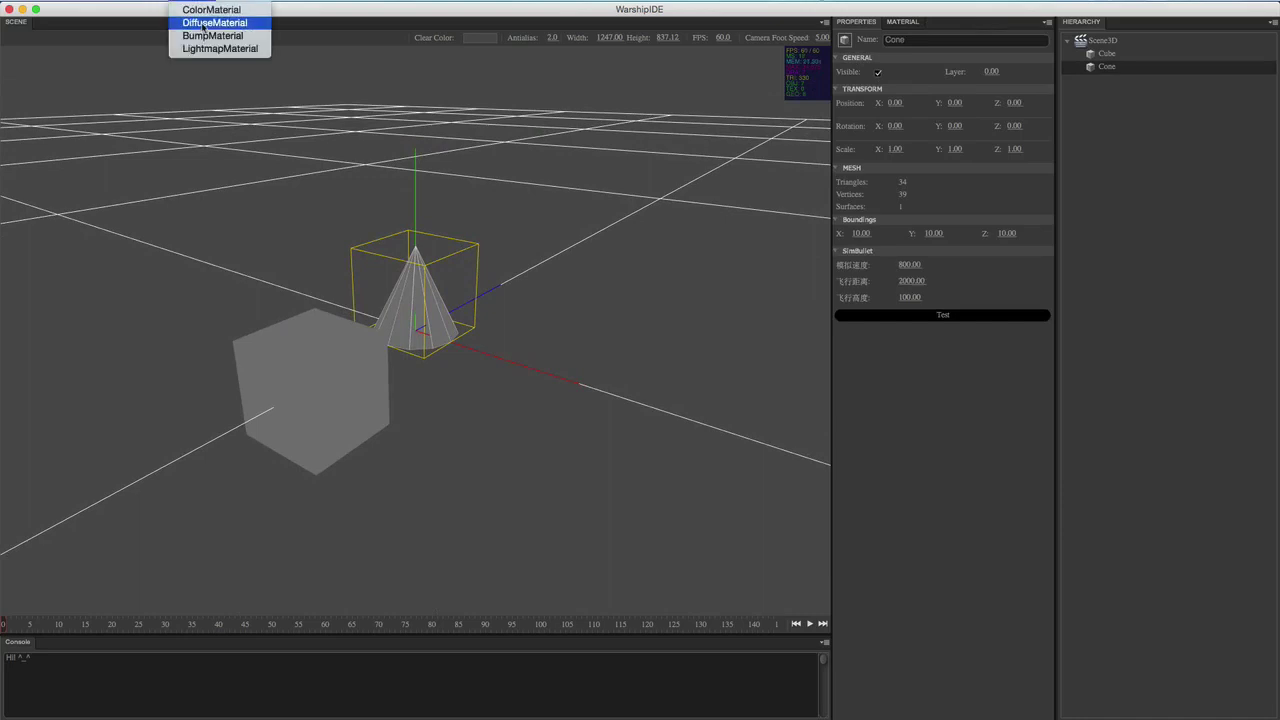
click(203, 23)
click(904, 22)
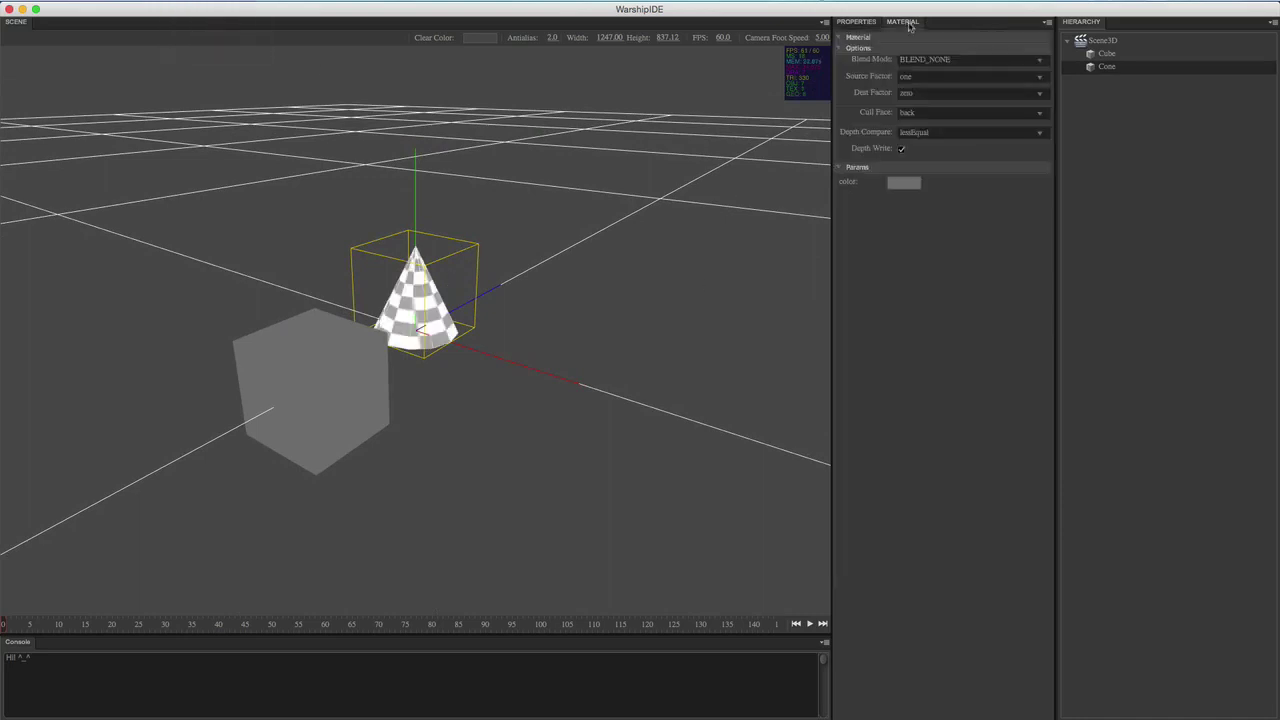
click(912, 279)
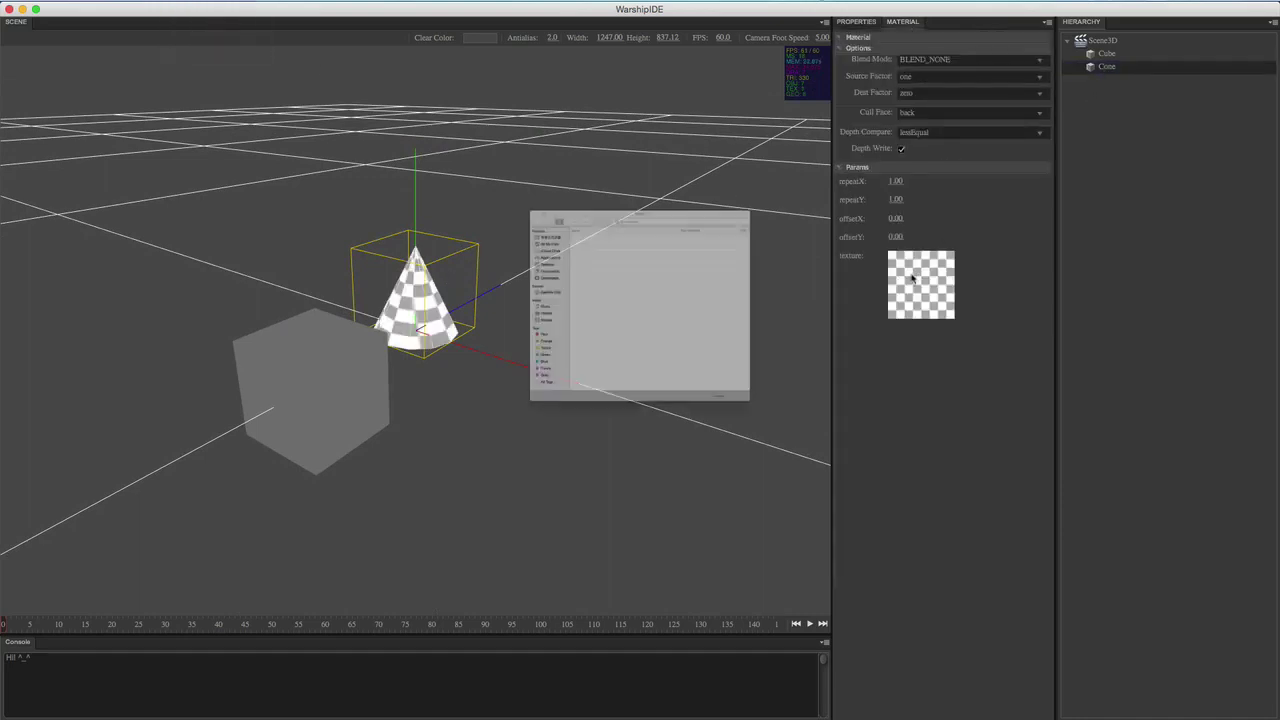
click(895, 540)
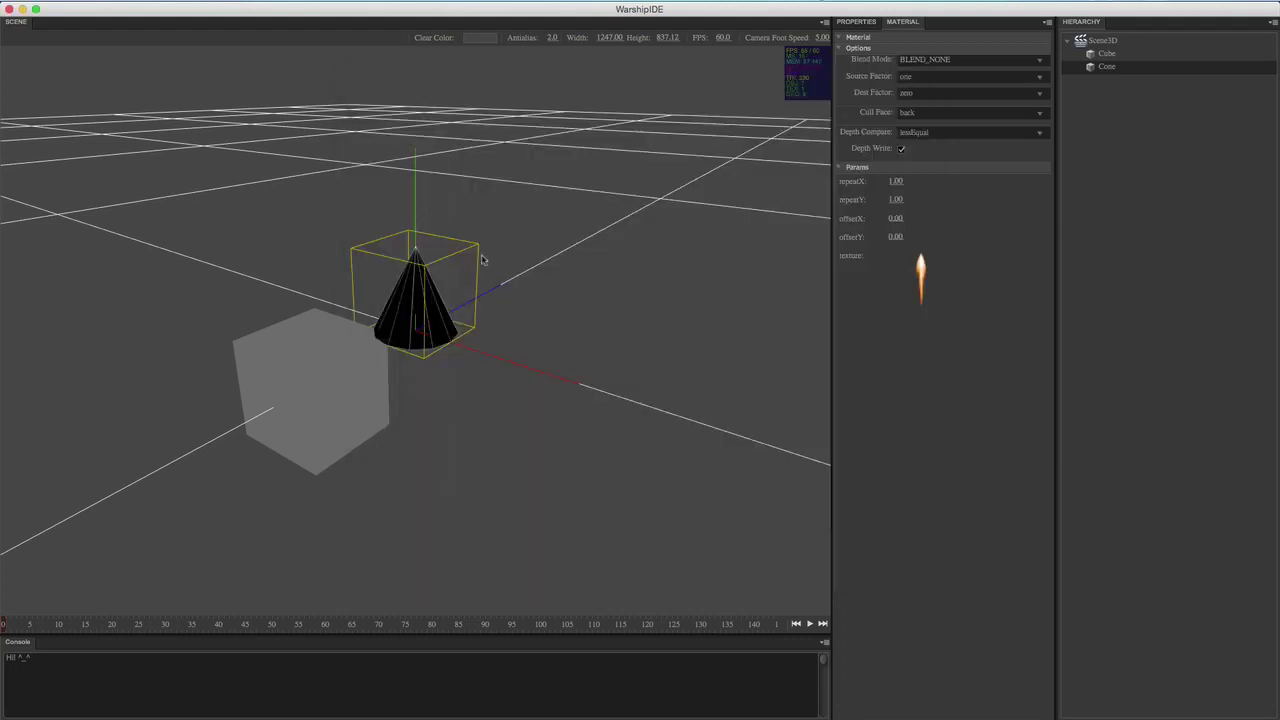
middle_drag(671, 320, 700, 331)
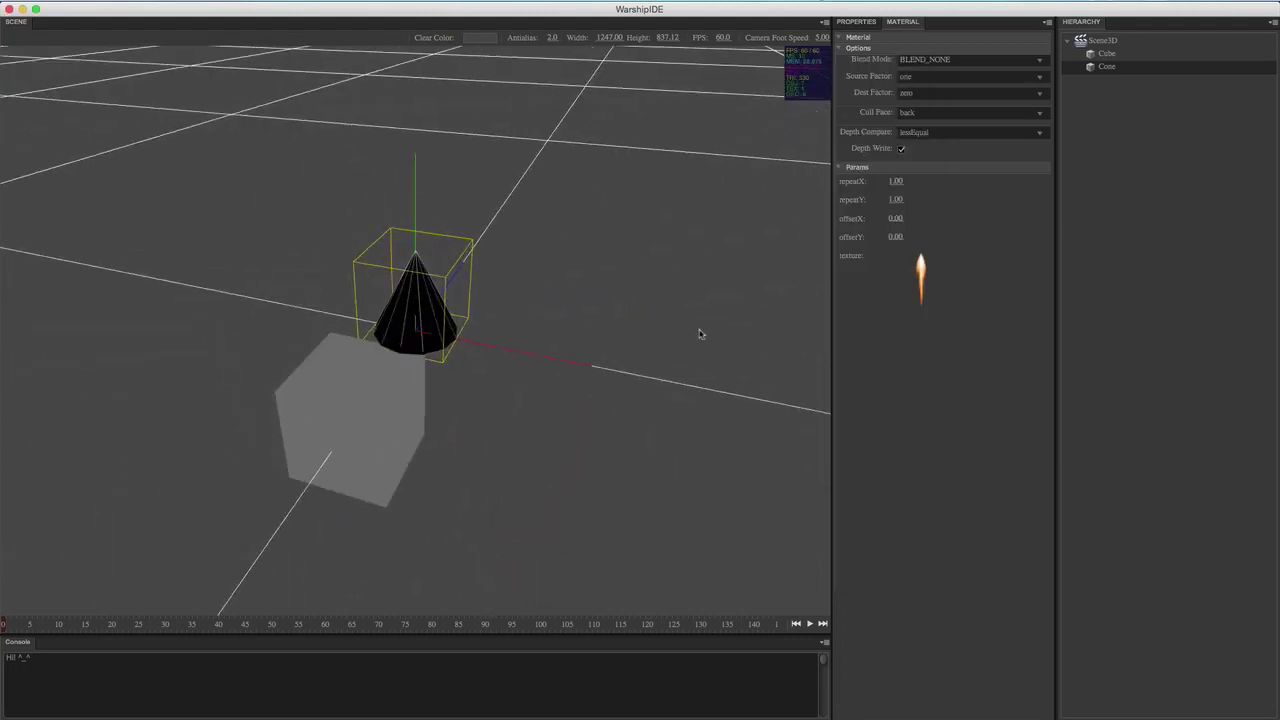
Set the cone material's Blend Mode to BLEND_ALPHA
click(919, 62)
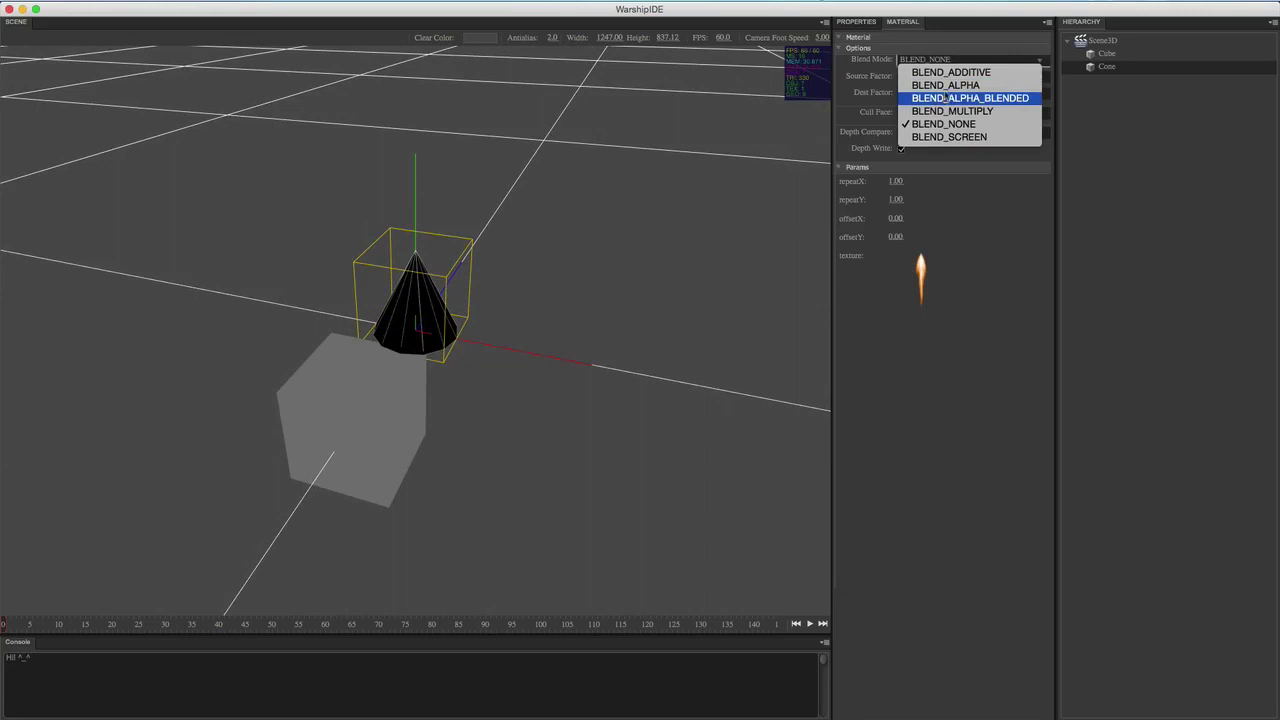
click(944, 86)
click(426, 149)
middle_drag(358, 175, 400, 266)
click(401, 267)
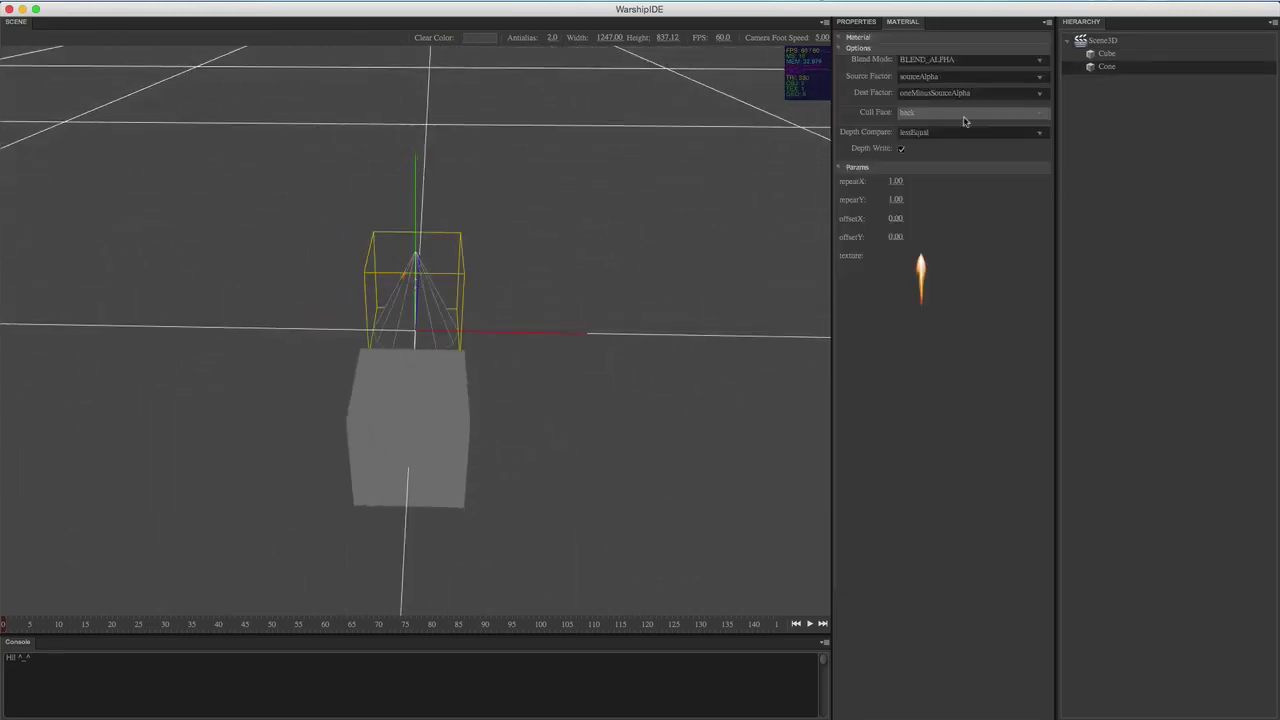
Set the cone's Y rotation to -89.60 so the flame faces the view
click(860, 23)
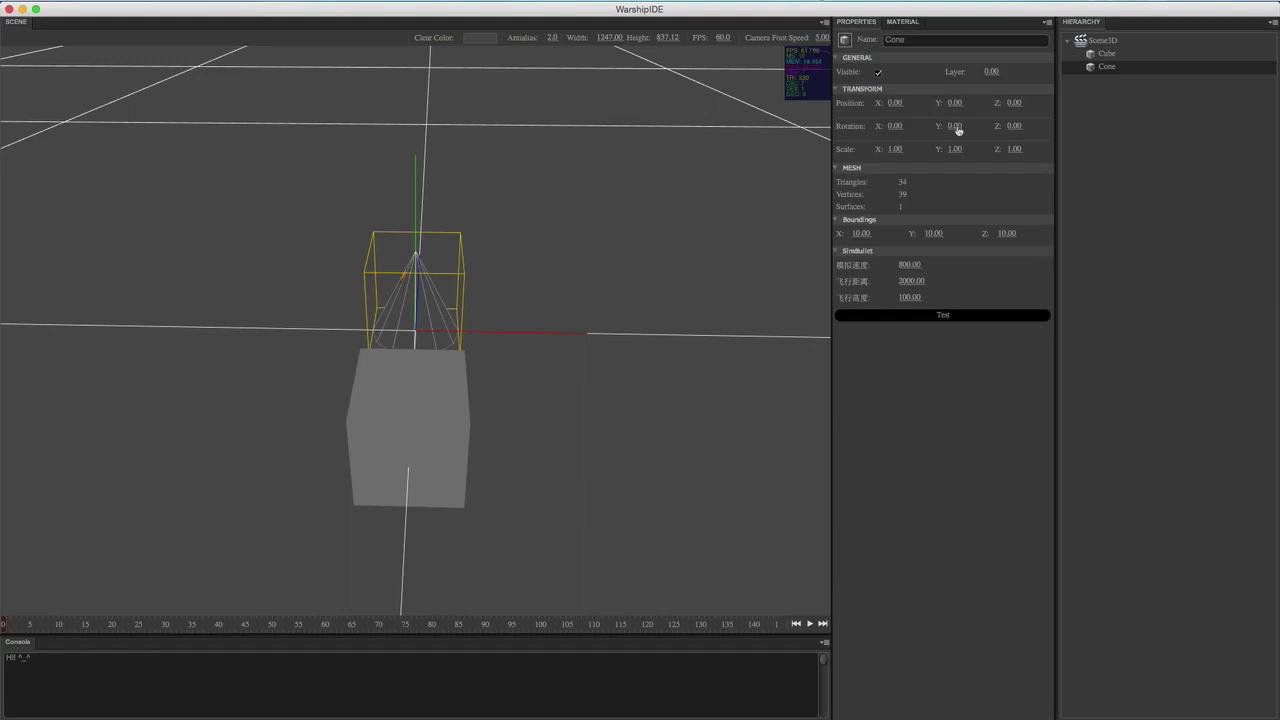
drag(957, 131, 3, 133)
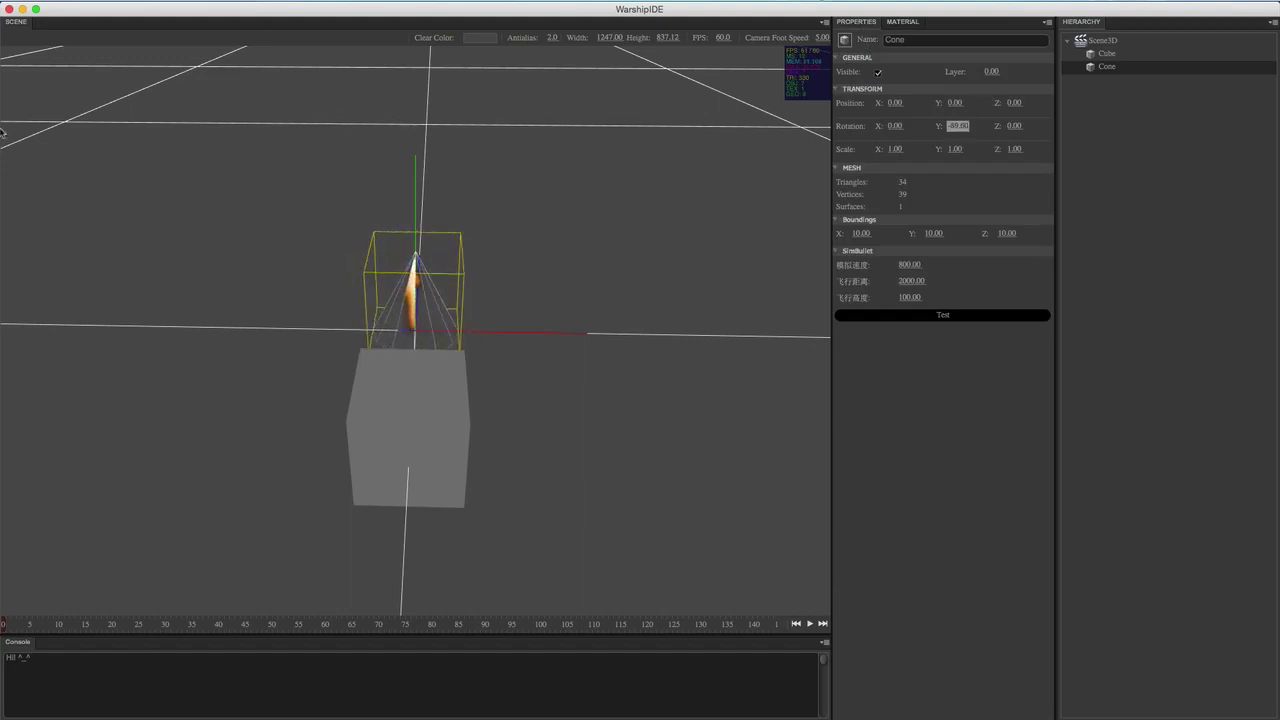
click(505, 212)
mouse_move(498, 311)
middle_down()
mouse_move(491, 256)
mouse_move(469, 255)
mouse_move(503, 251)
mouse_move(515, 298)
middle_up()
Set the cube's Y position to 5.00, placing it in front of the flame cone
click(405, 314)
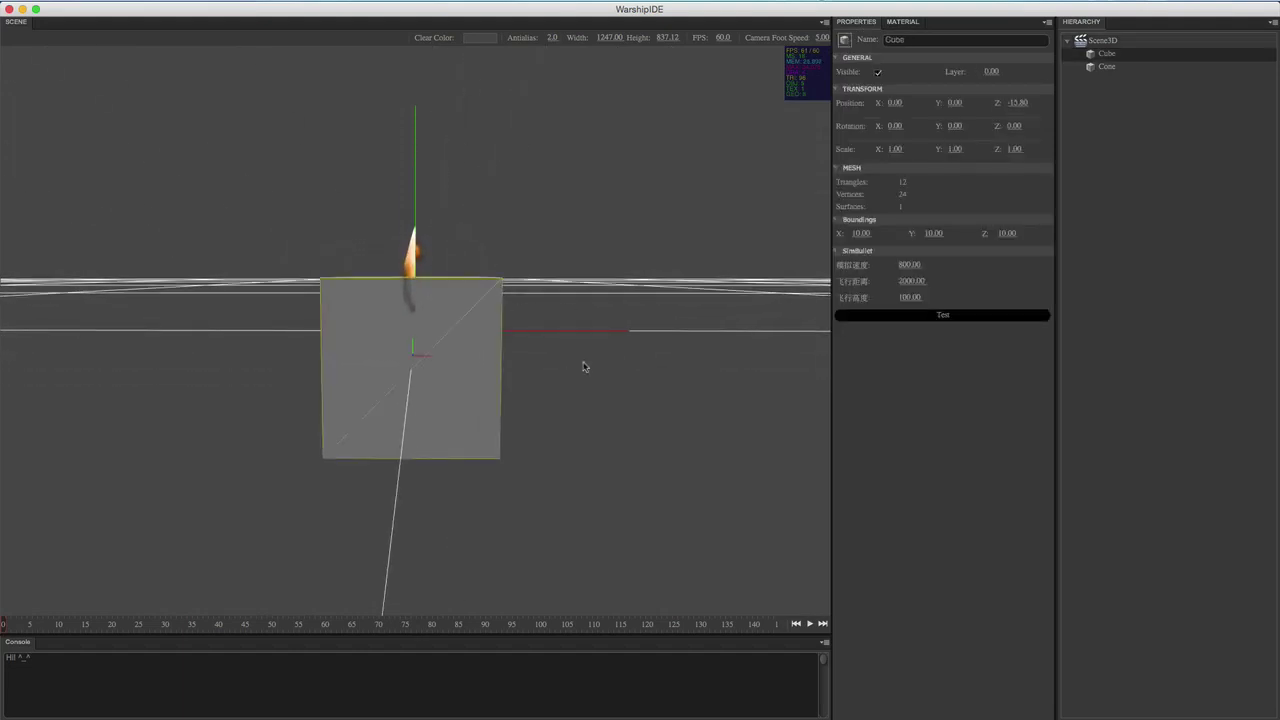
middle_drag(586, 366, 480, 366)
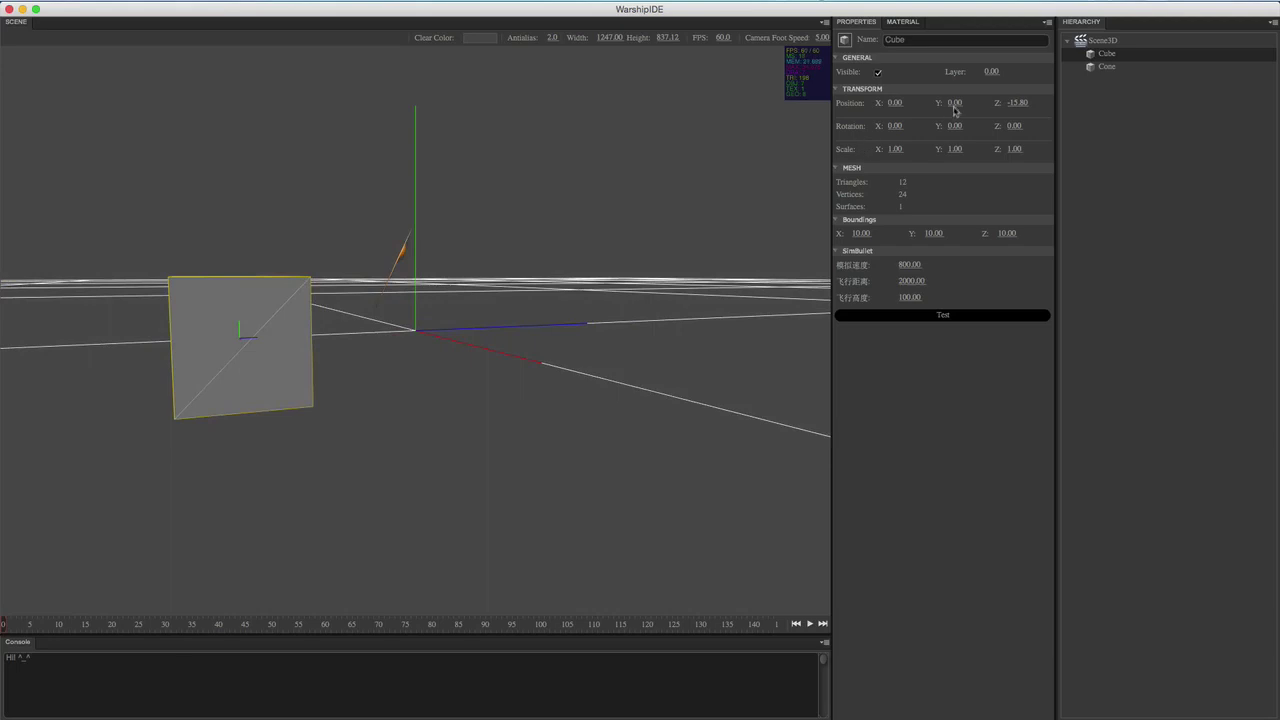
drag(954, 110, 1018, 106)
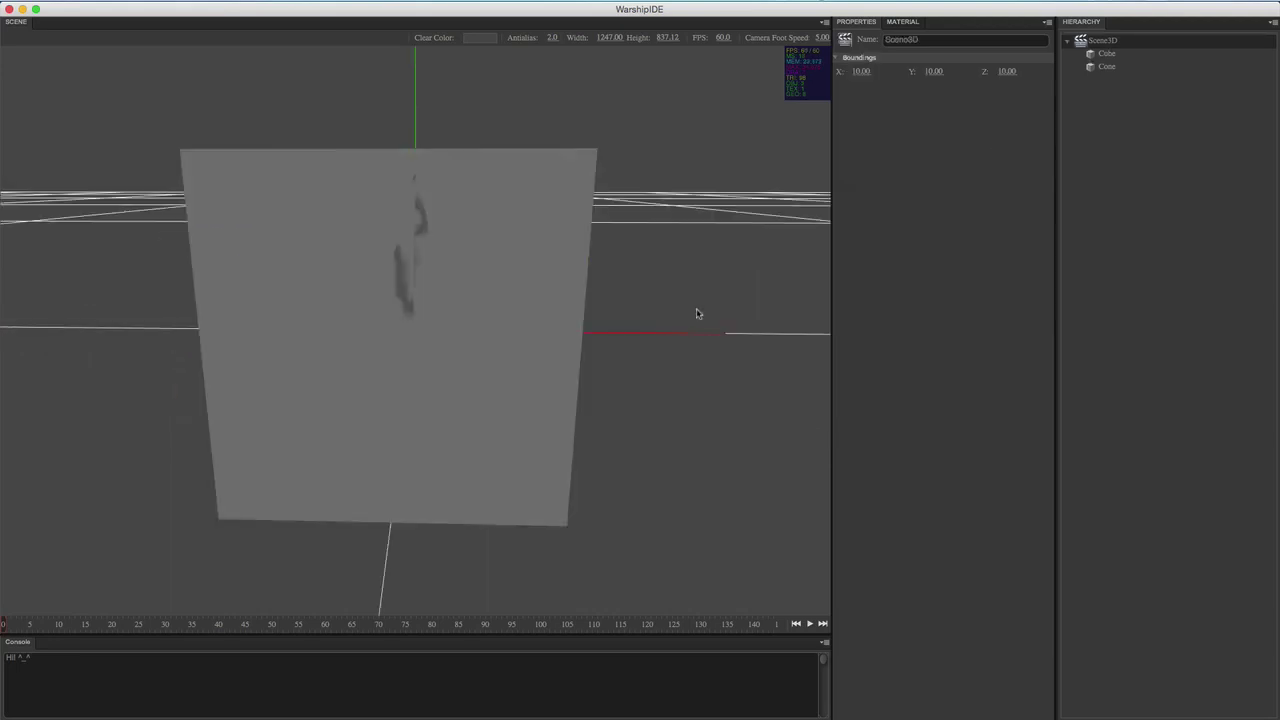
middle_drag(698, 313, 707, 311)
click(636, 398)
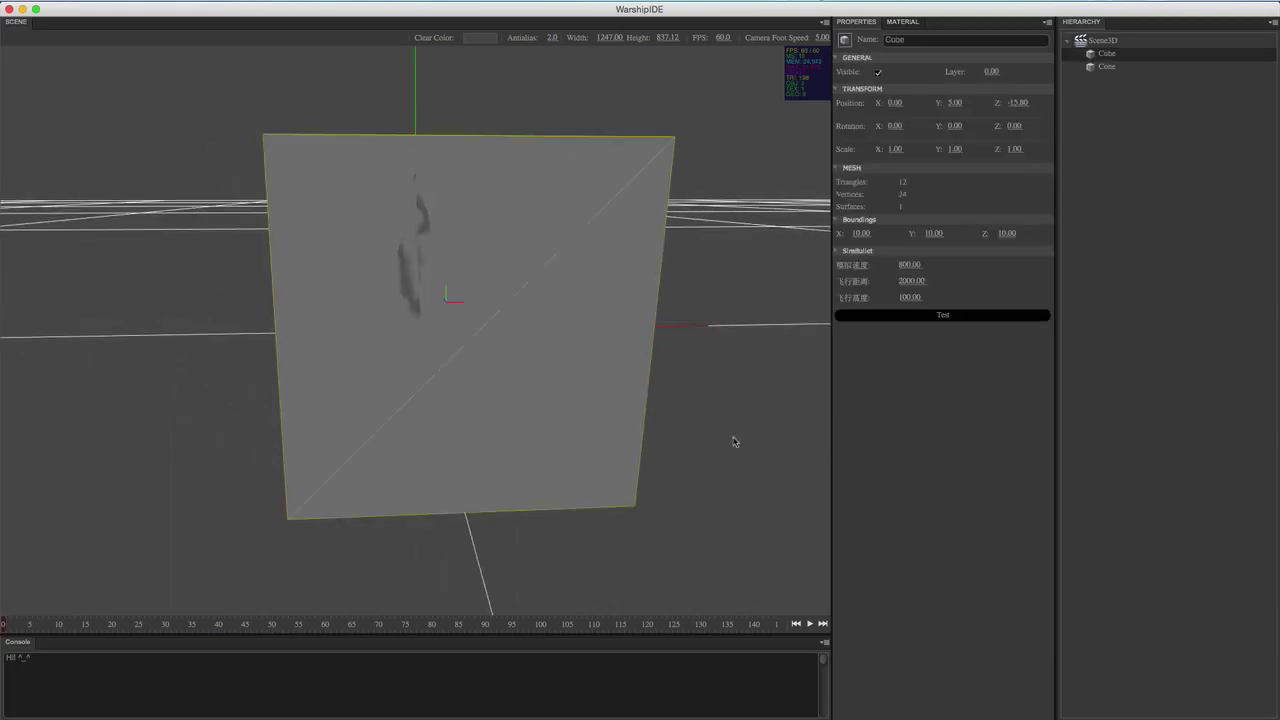
middle_drag(732, 444, 716, 413)
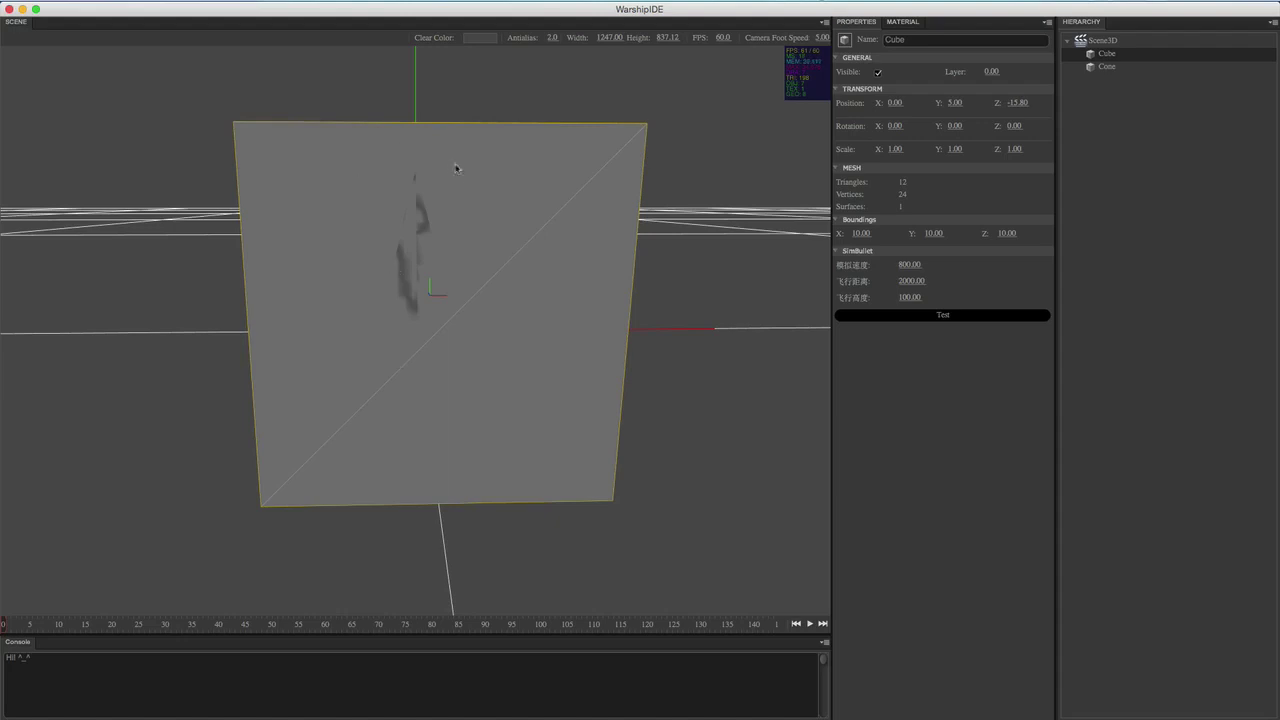
Select the cone and examine its flame from above and through the cube
click(1123, 67)
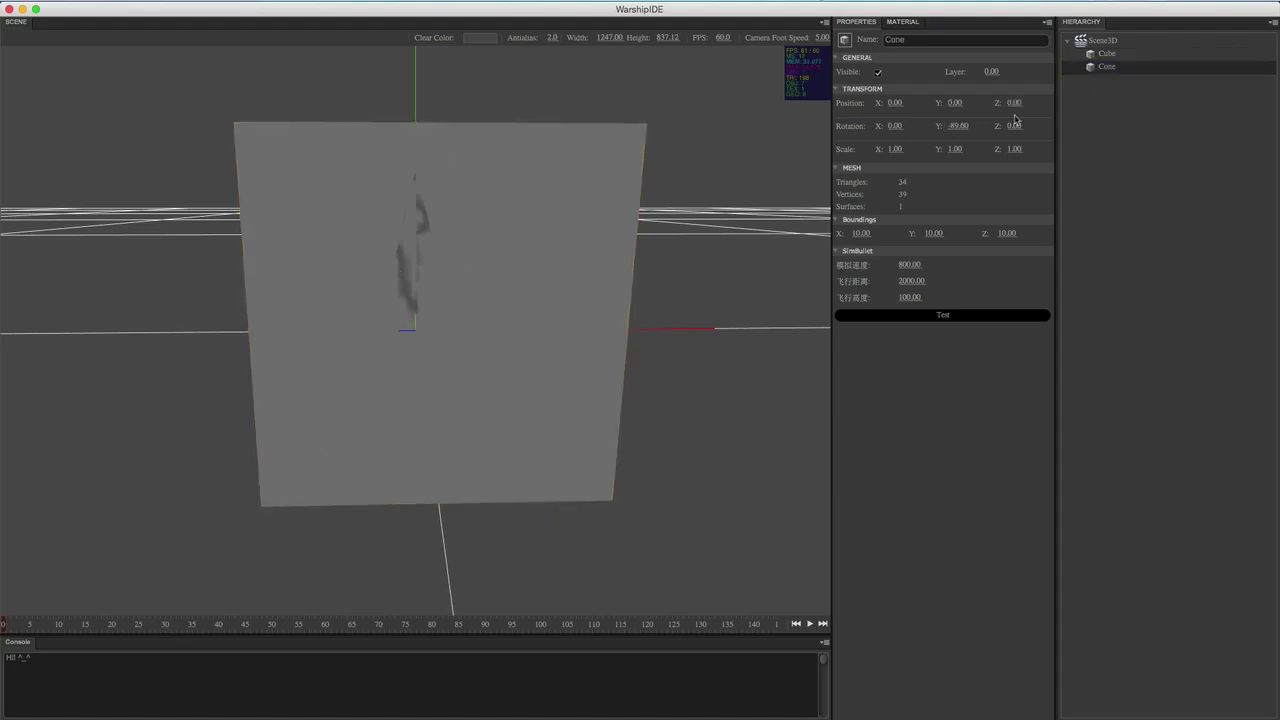
middle_drag(398, 164, 414, 208)
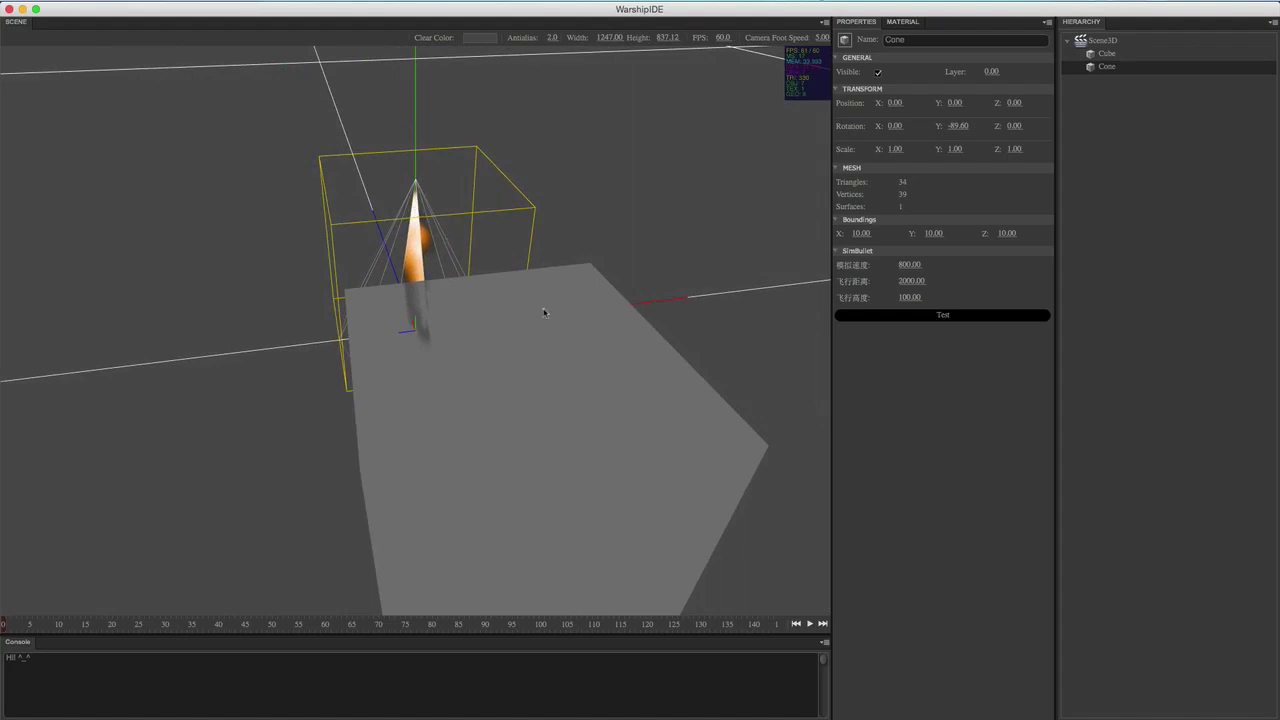
middle_drag(543, 309, 405, 290)
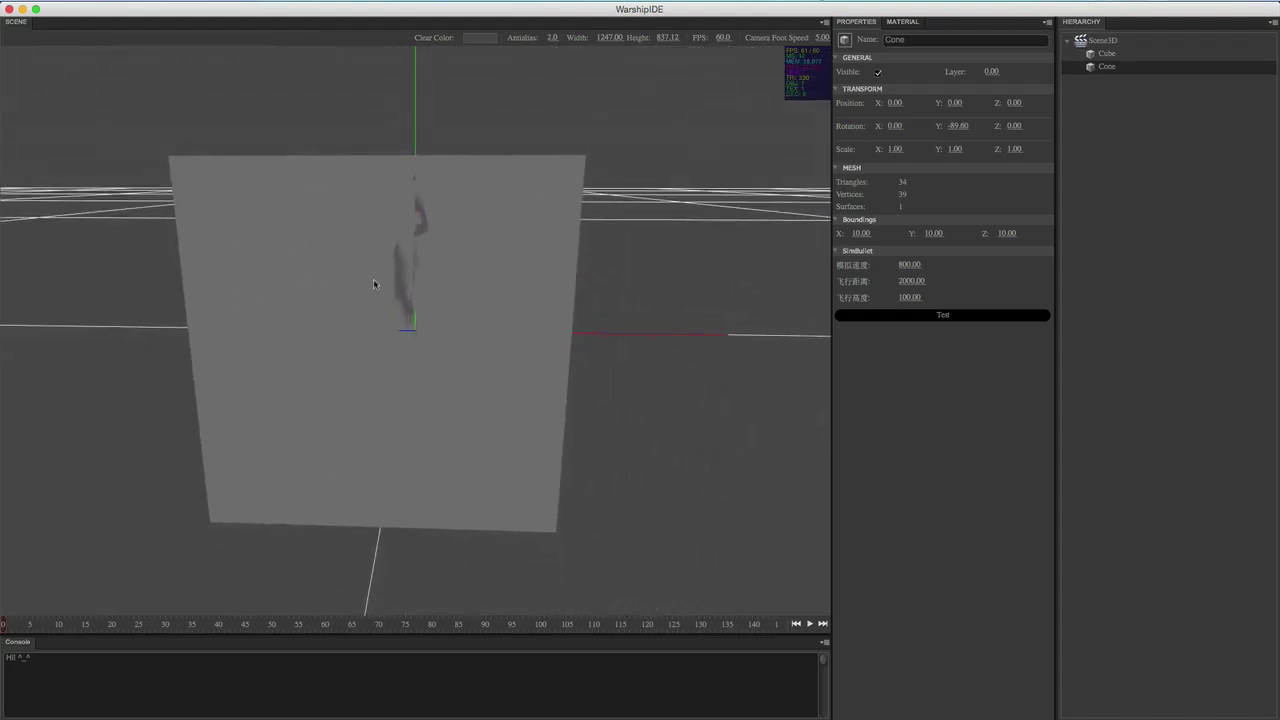
Compare the blend settings of the cone and cube materials, including the Source Factor options available for the cube
click(904, 22)
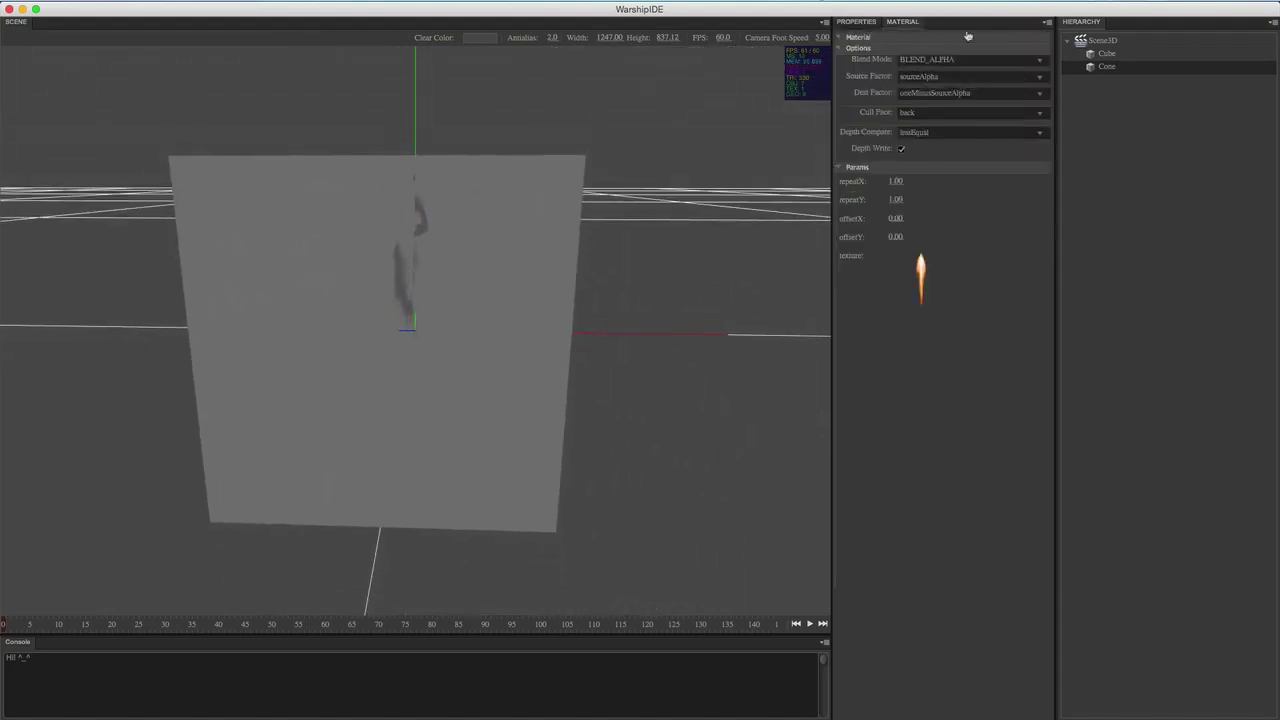
click(1106, 53)
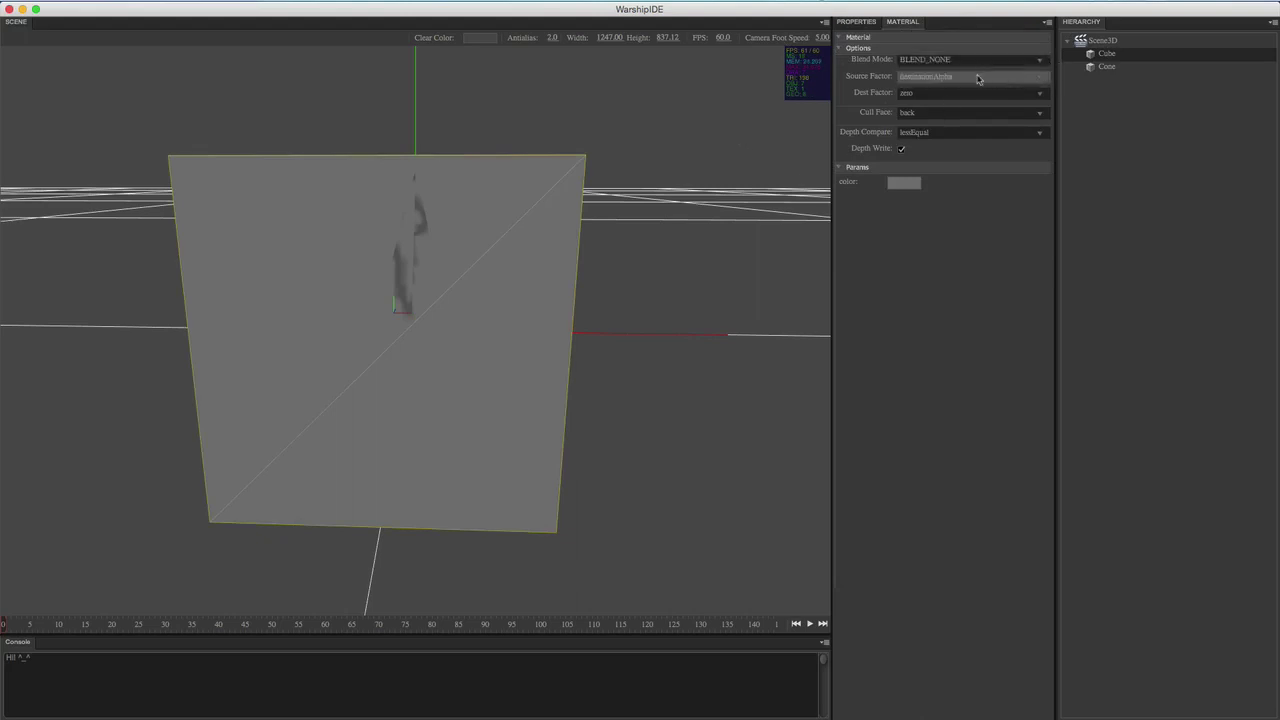
click(942, 78)
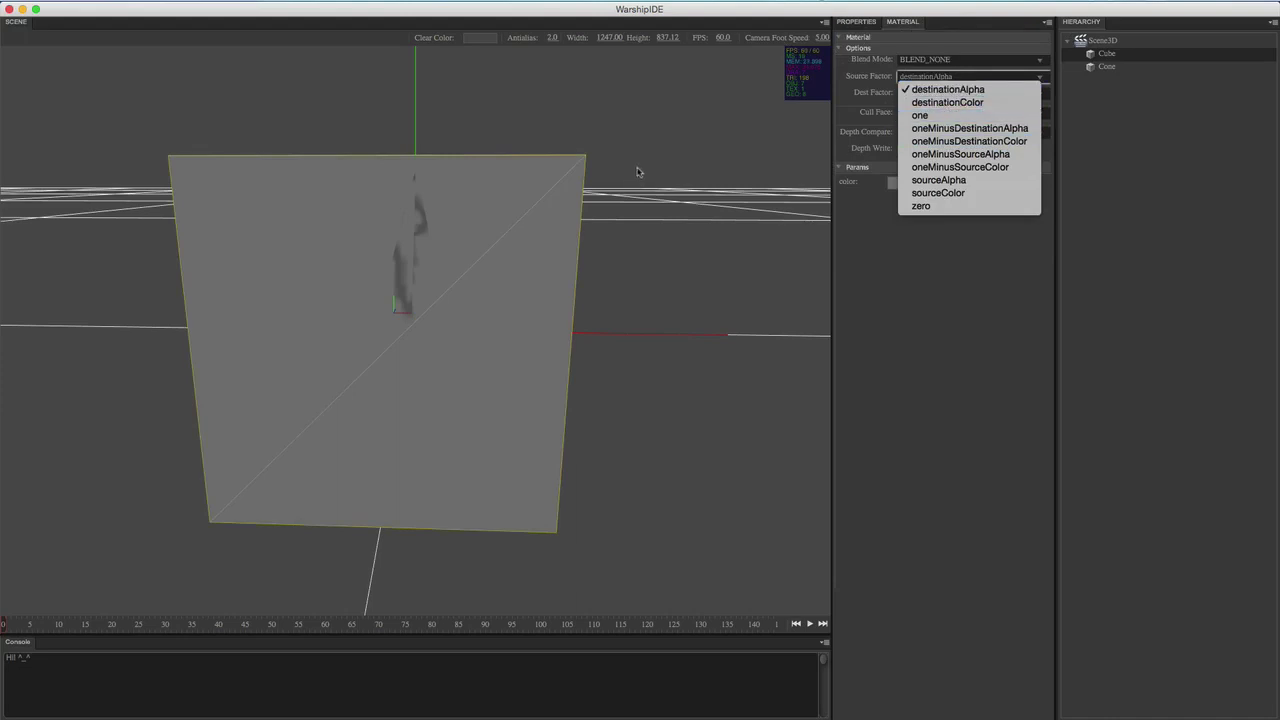
click(796, 174)
click(1106, 67)
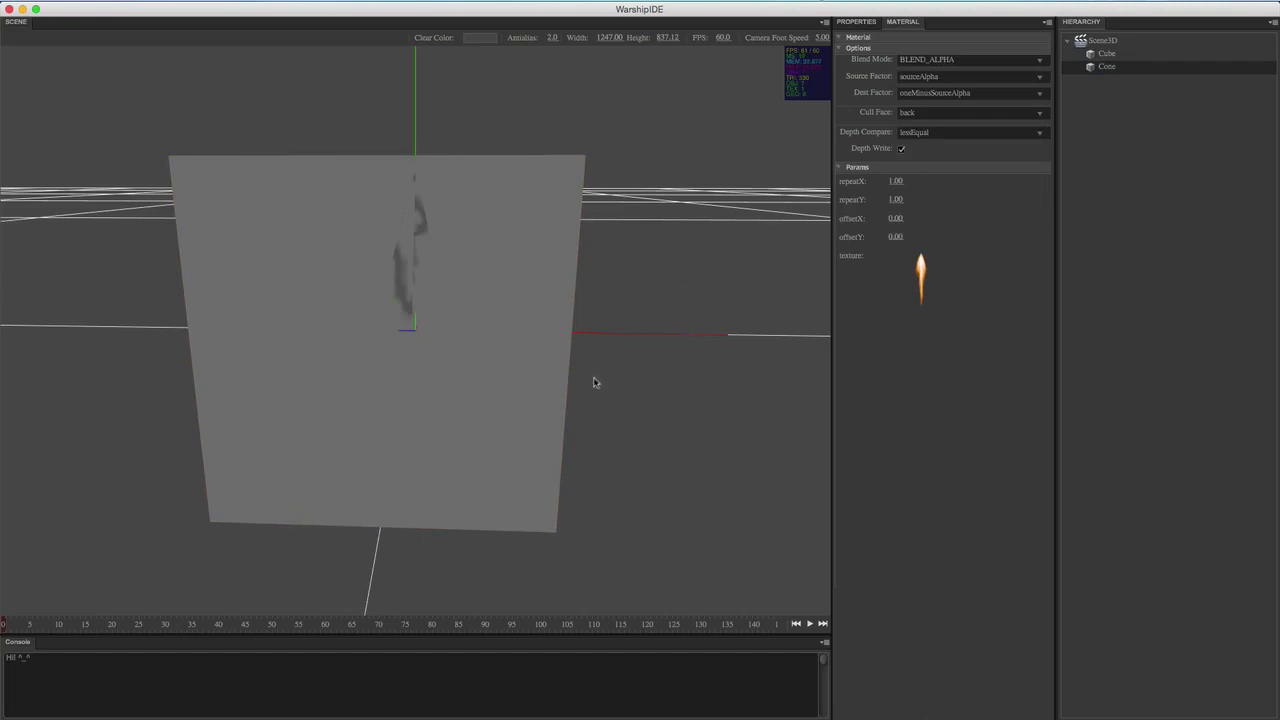
Examine how the flame cone shows through the cube from several angles, from above and from the front
drag(674, 342, 525, 361)
drag(409, 340, 406, 259)
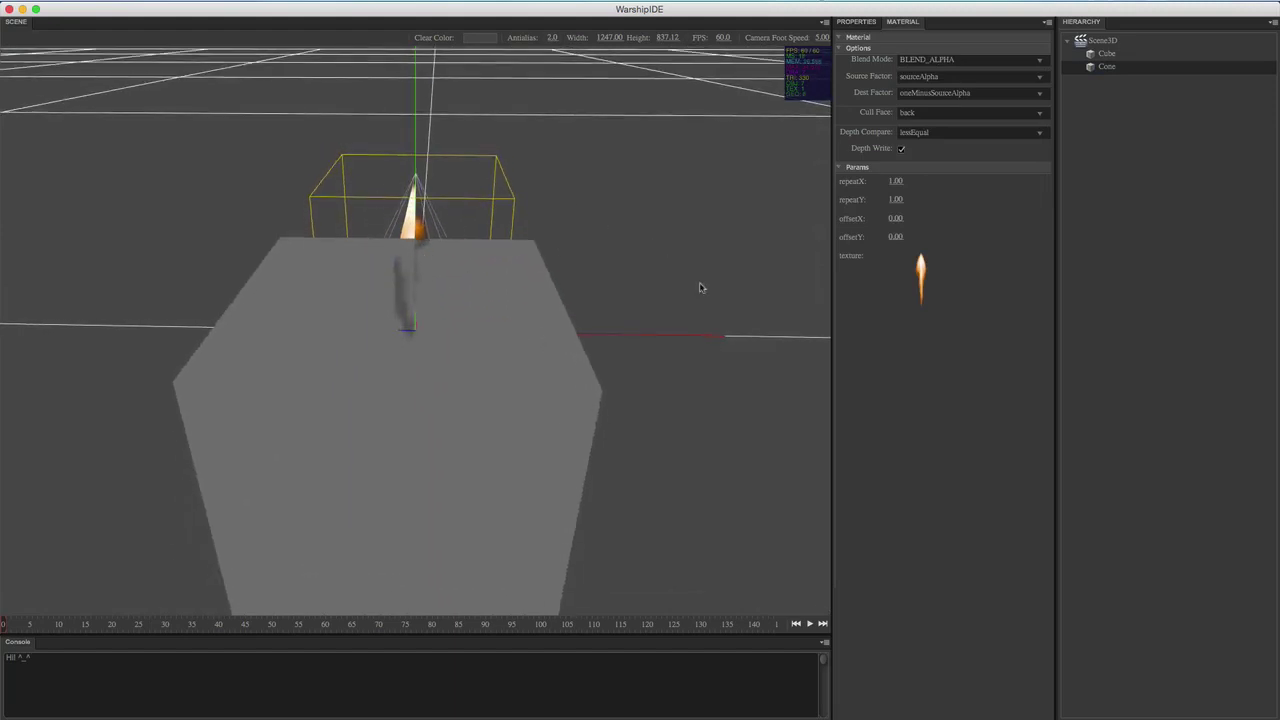
drag(655, 430, 648, 402)
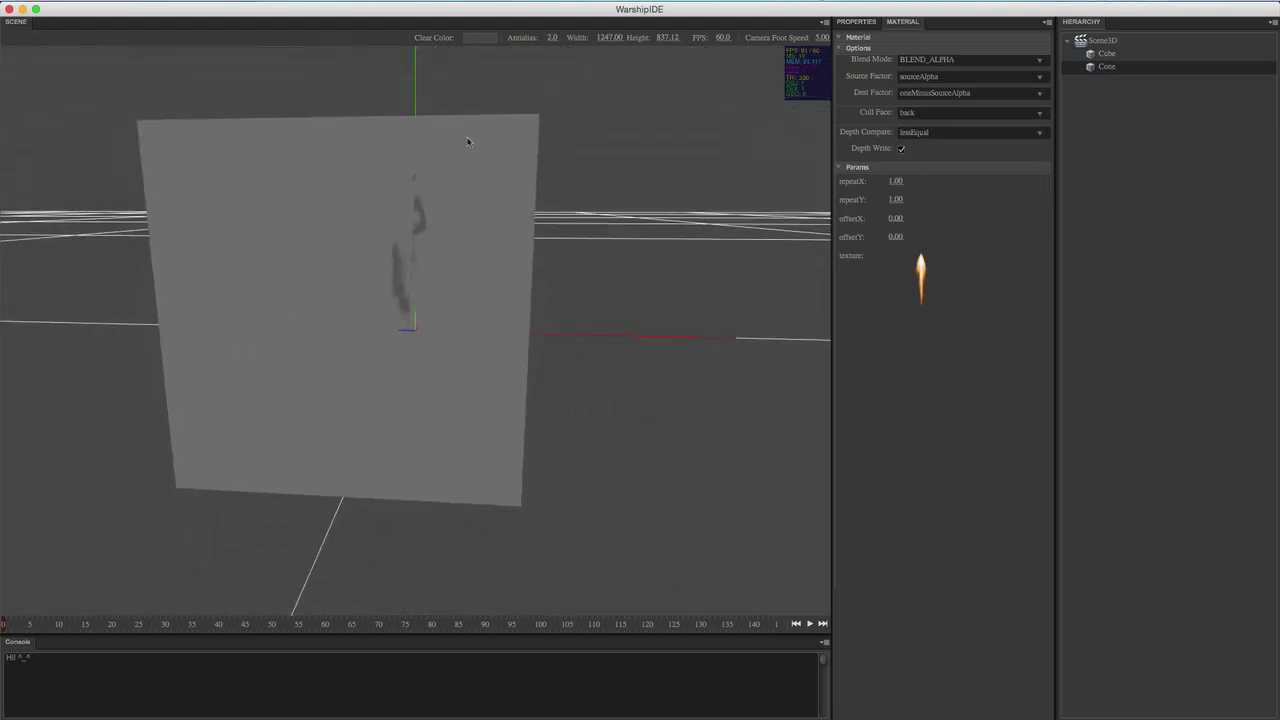
drag(530, 186, 607, 213)
click(357, 411)
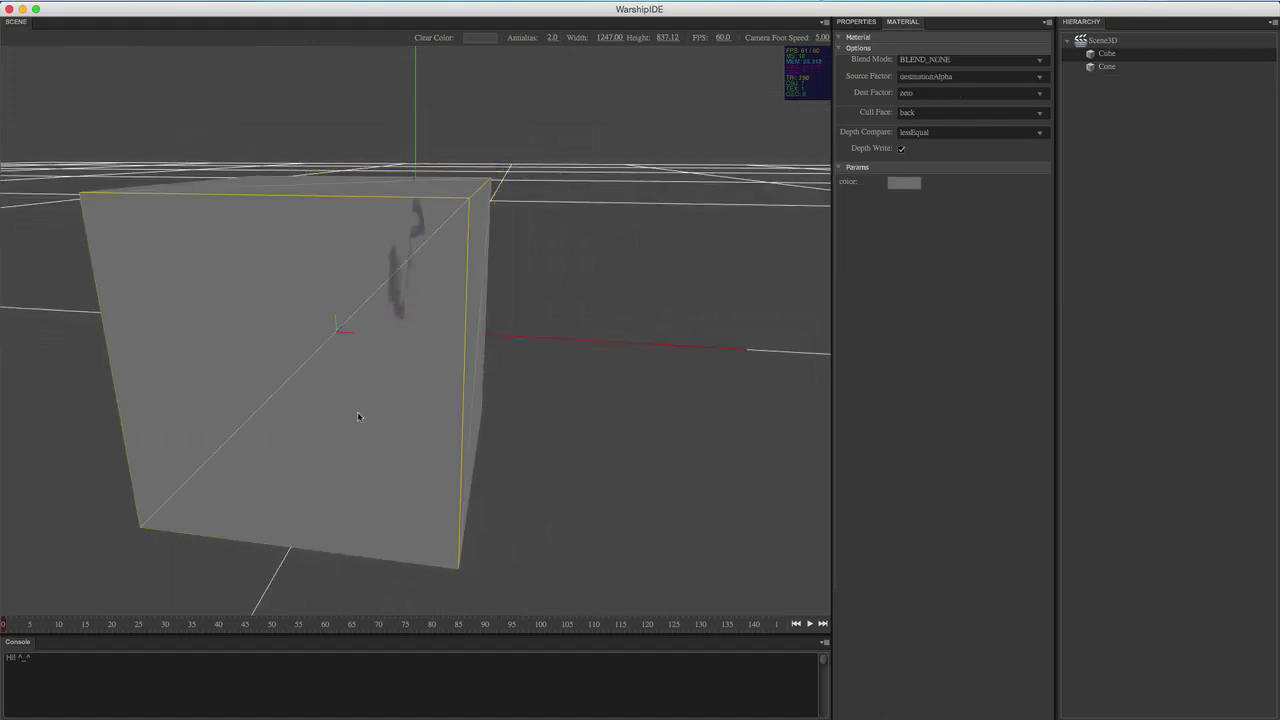
drag(609, 471, 463, 434)
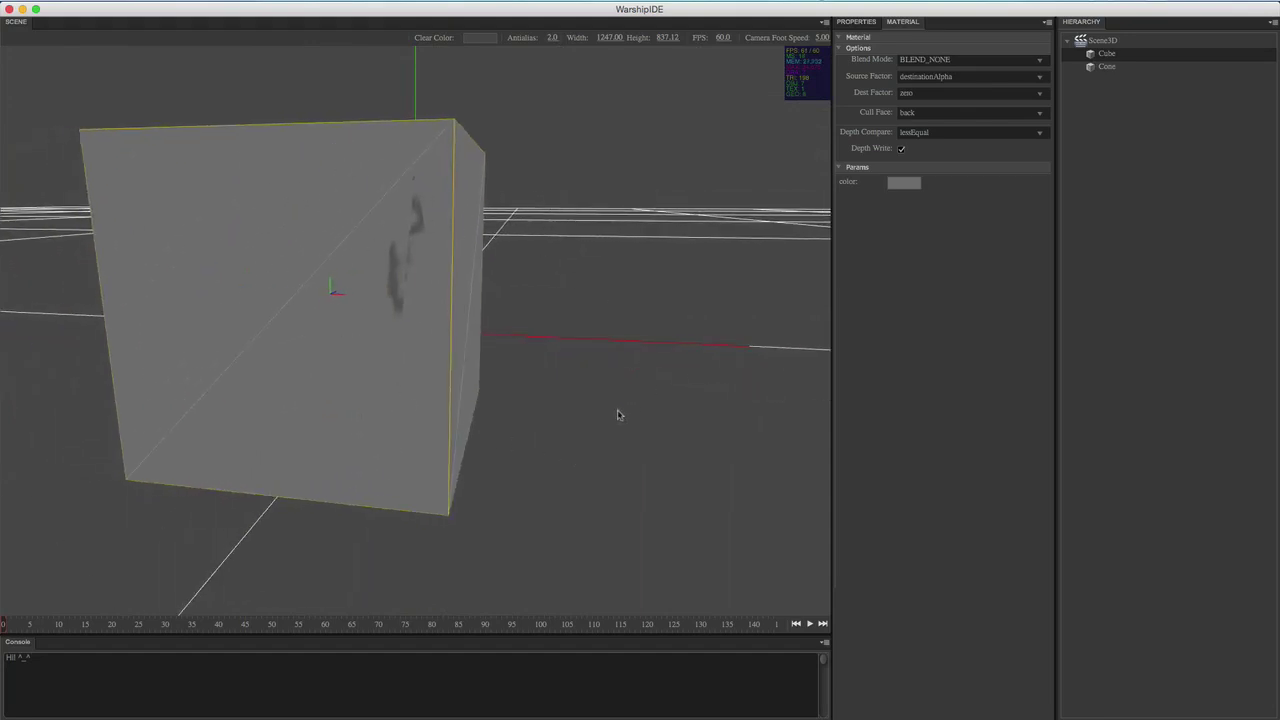
drag(618, 414, 627, 414)
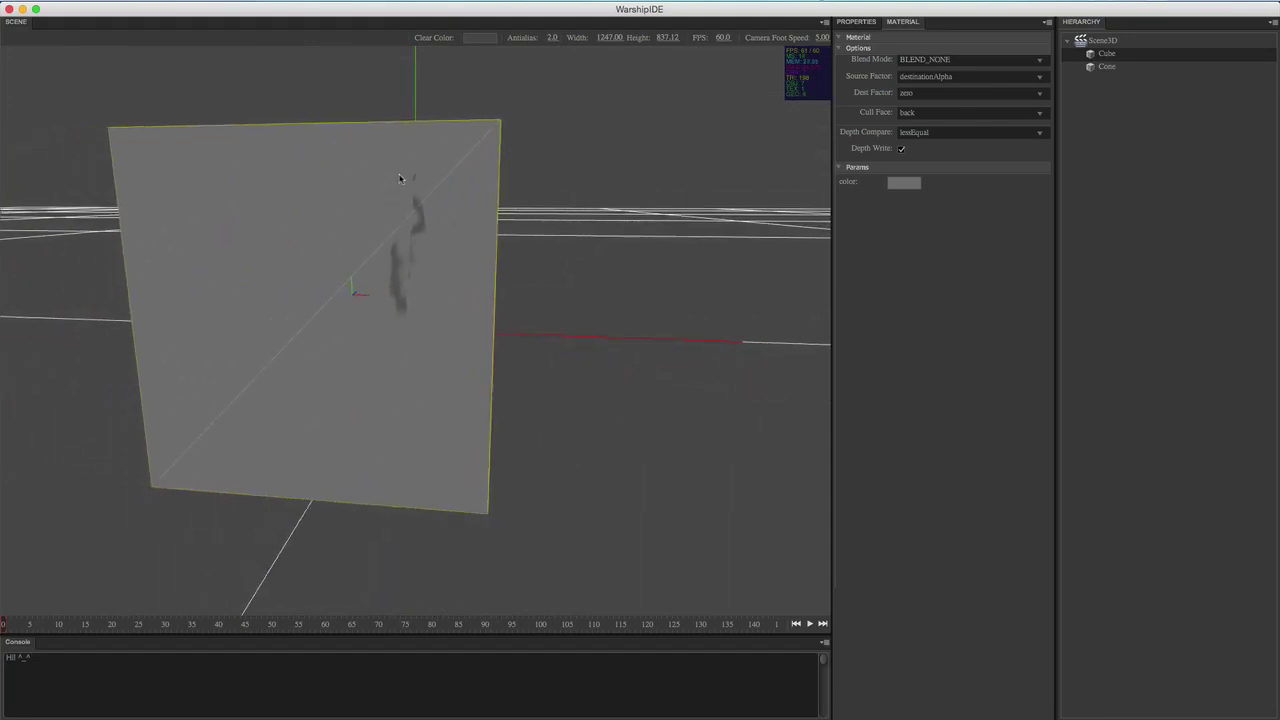
drag(566, 308, 417, 281)
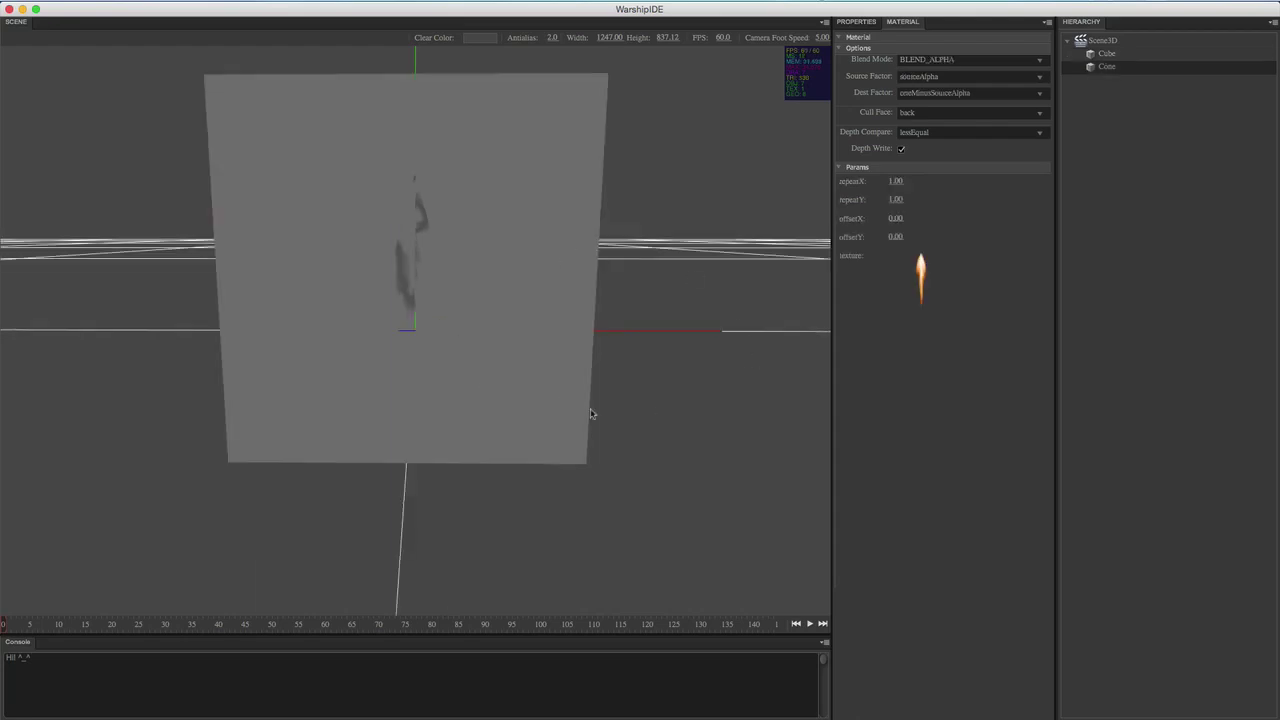
drag(564, 411, 949, 113)
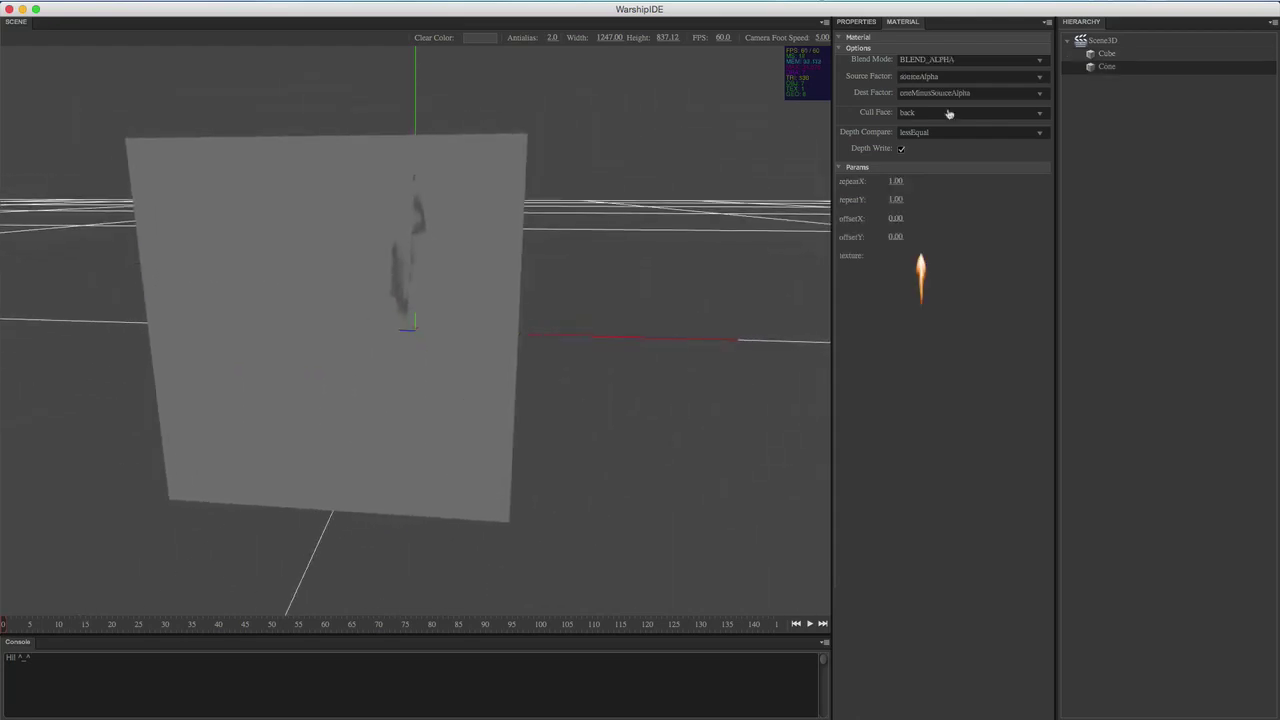
Set the cone's Z position to 3.00
click(862, 22)
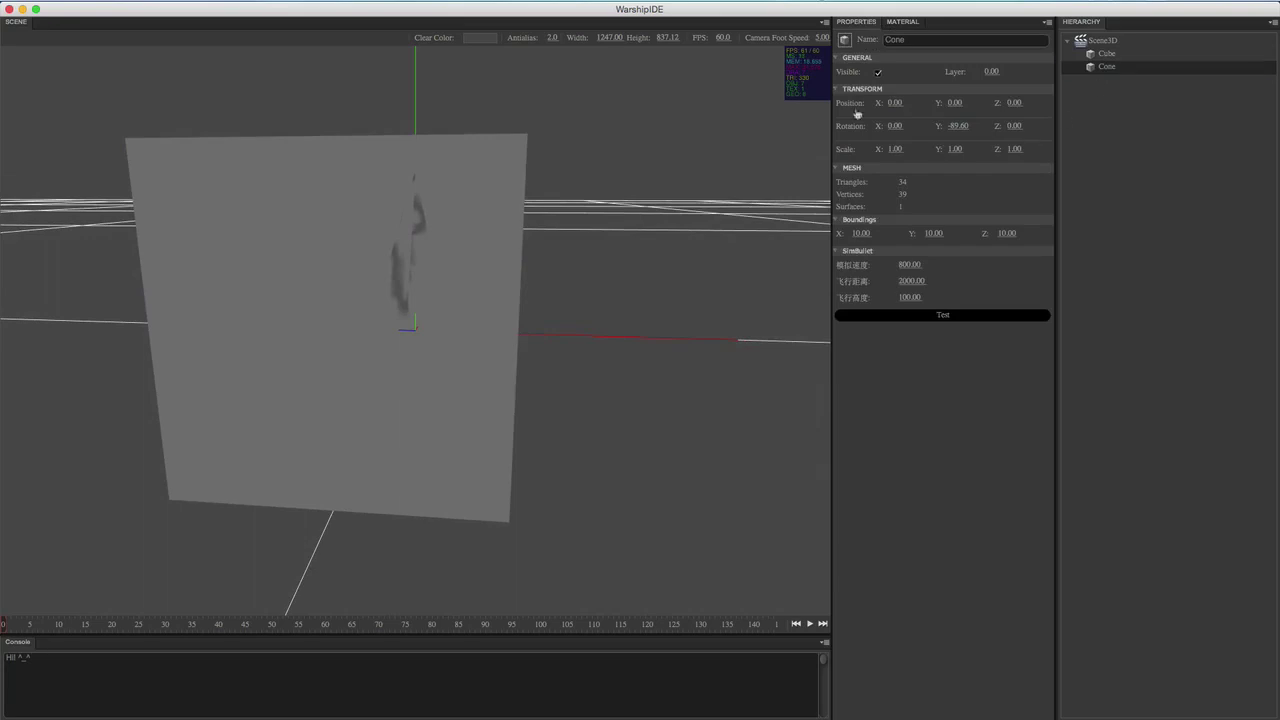
click(1019, 103)
text(3)
key(Return)
Set the cube's Layer to 4.00 and the cone's Layer to 5.00
click(1105, 54)
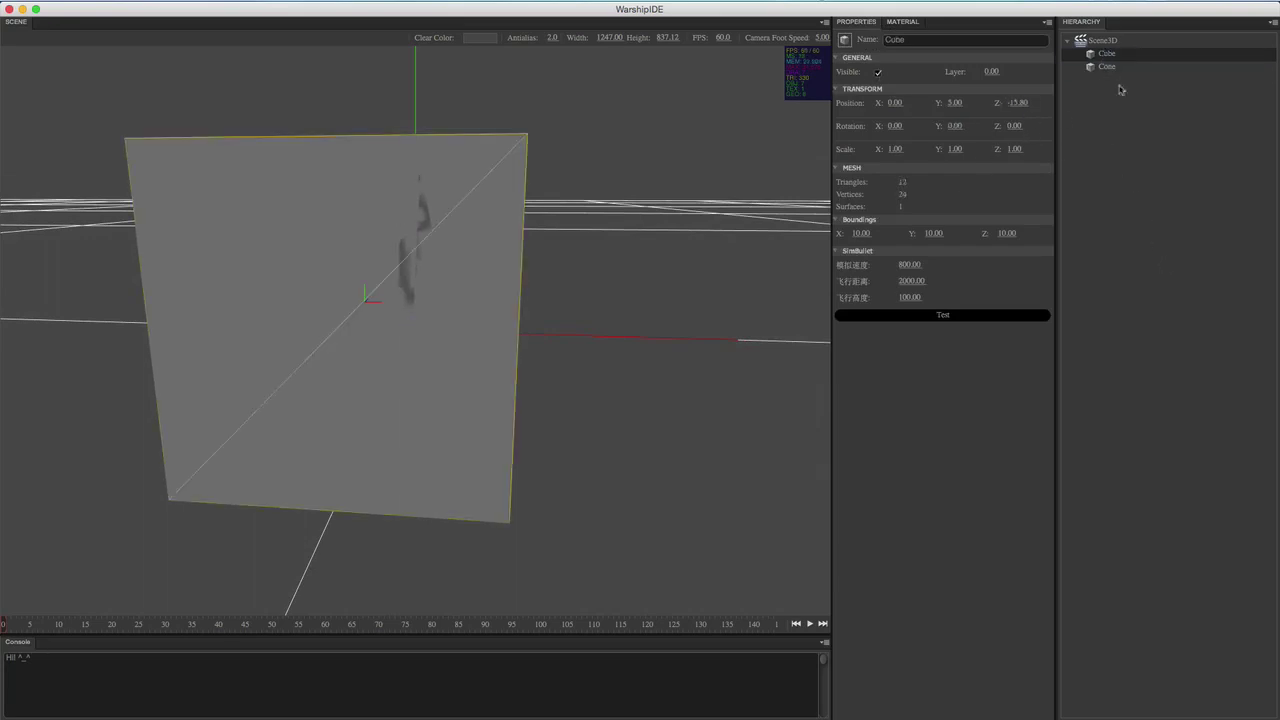
click(992, 72)
click(1102, 40)
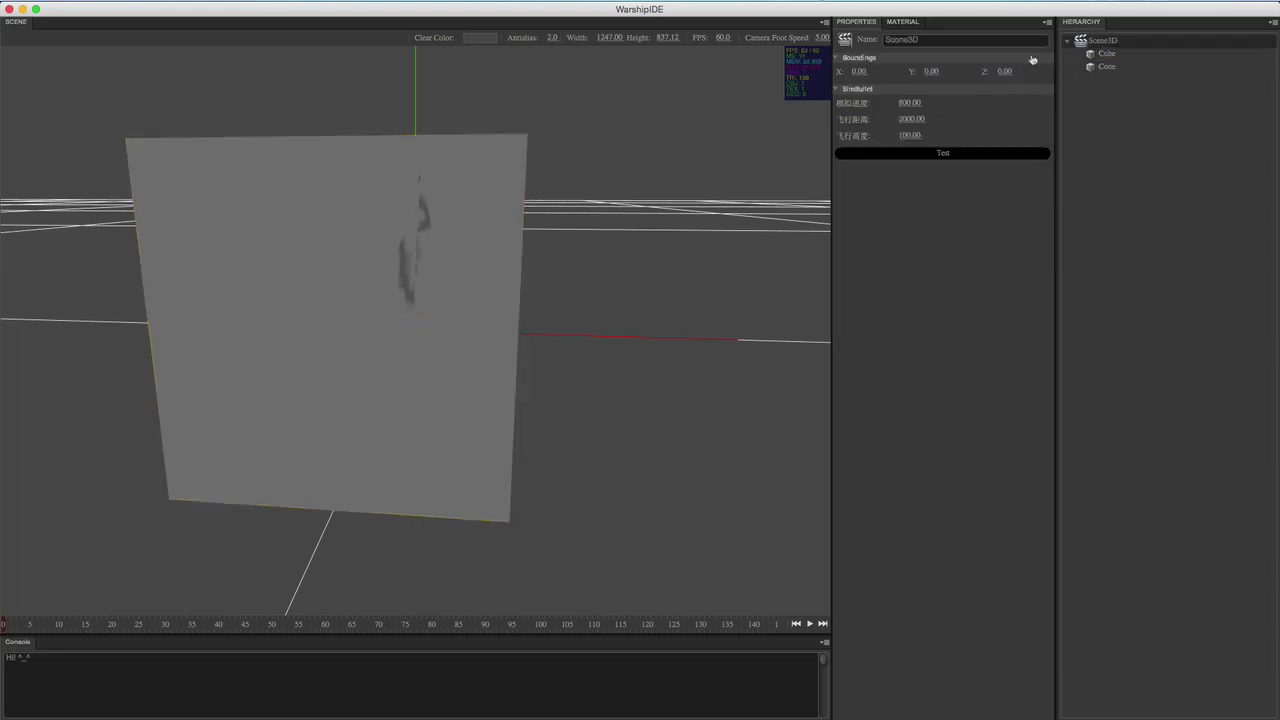
click(1104, 66)
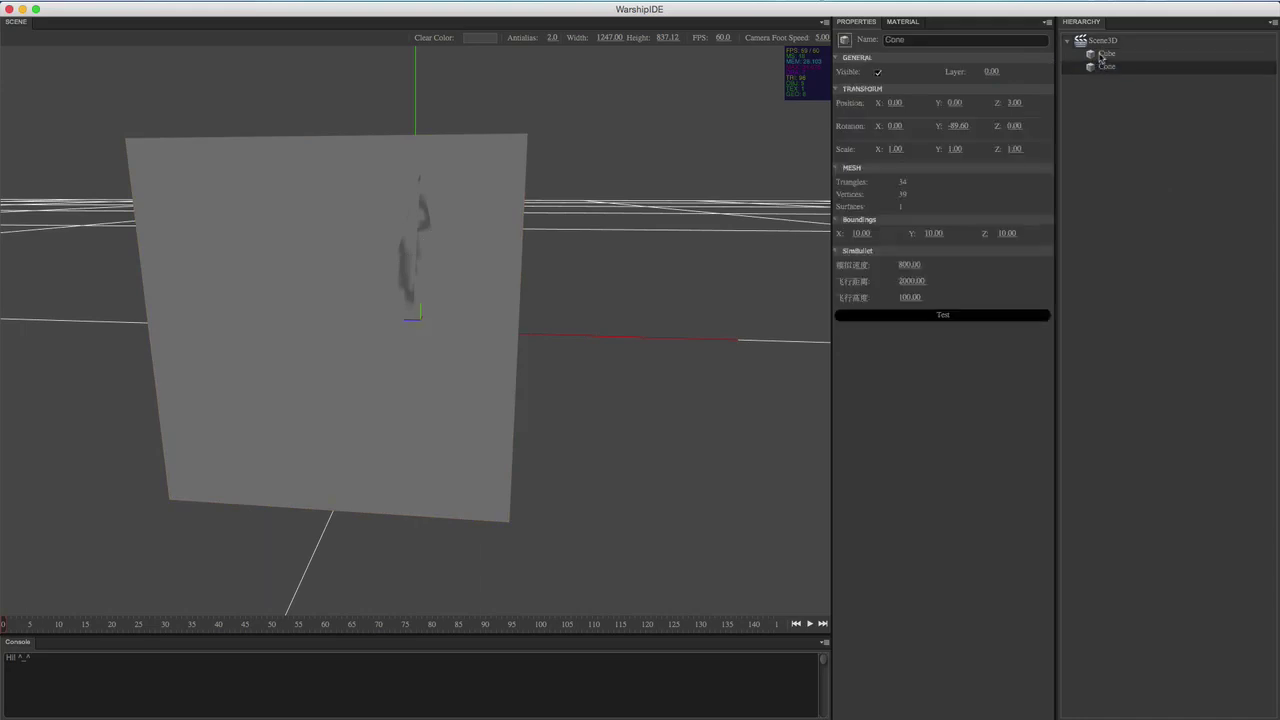
click(992, 72)
text(5)
click(1161, 141)
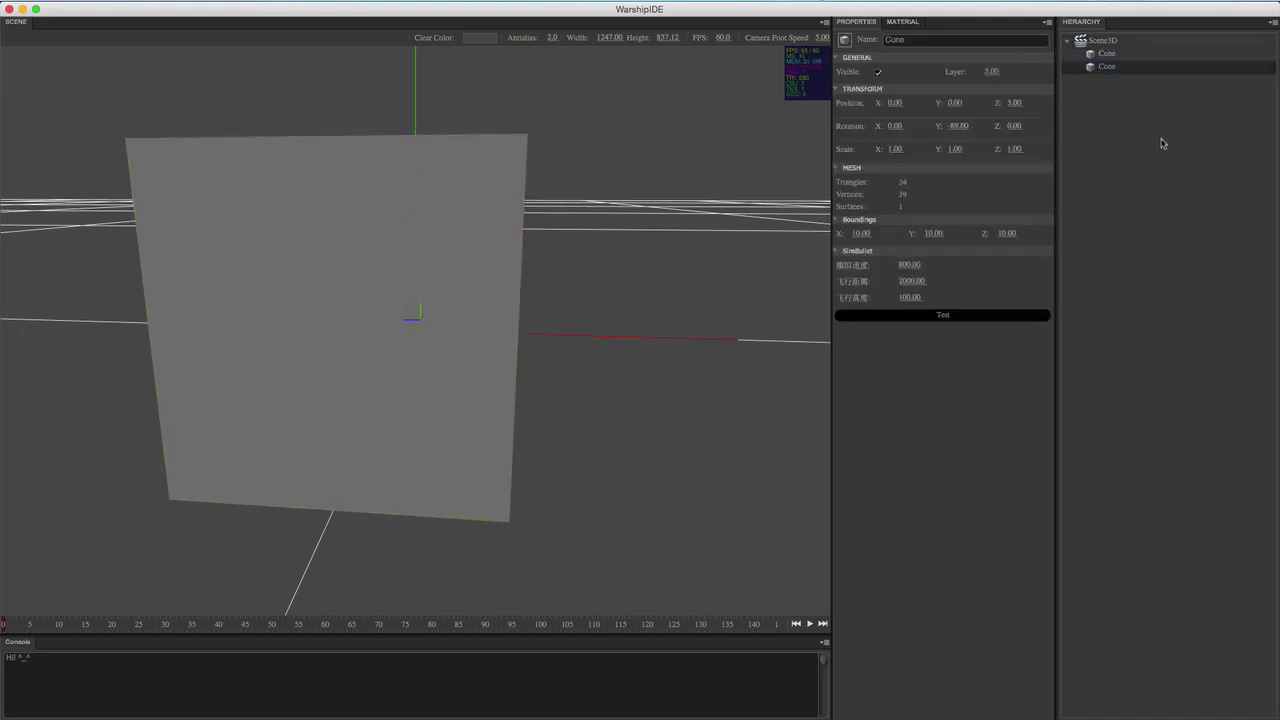
Inspect the cube and the cone behind it from several angles, selecting each in turn, to check the new layer order
middle_drag(704, 228, 675, 234)
middle_drag(645, 235, 716, 229)
drag(816, 444, 791, 451)
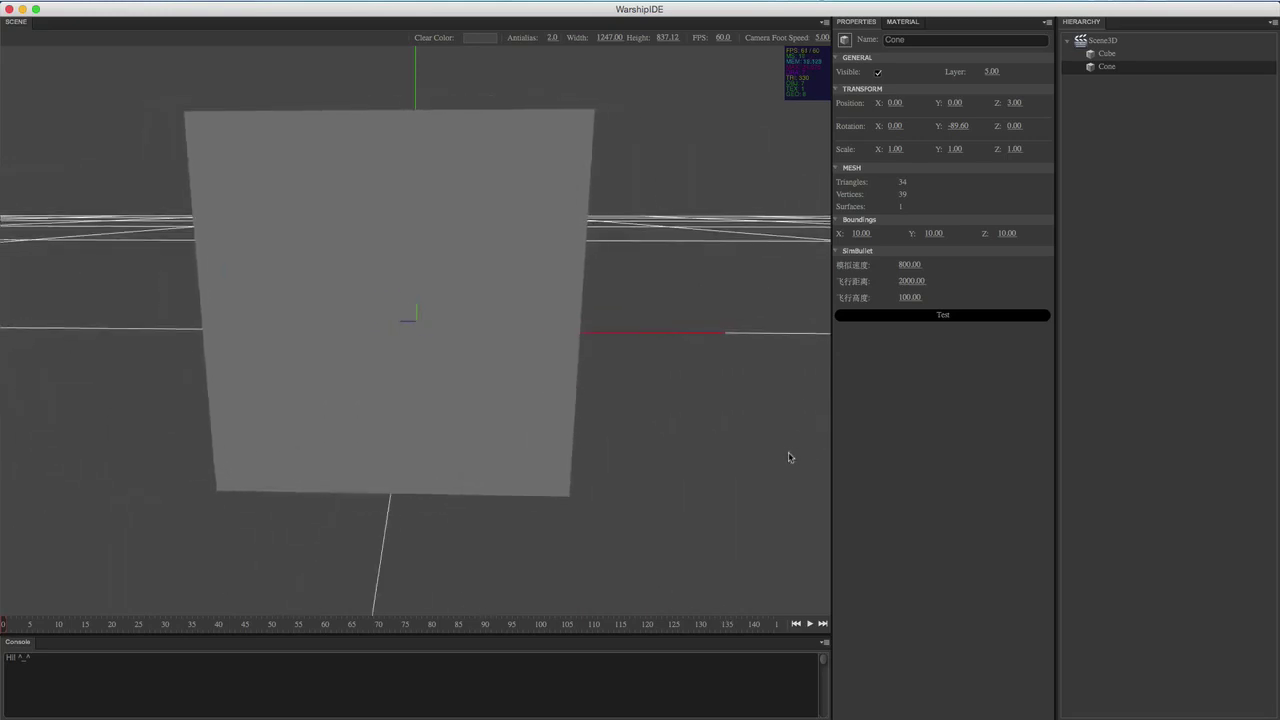
click(1108, 53)
middle_drag(625, 345, 630, 346)
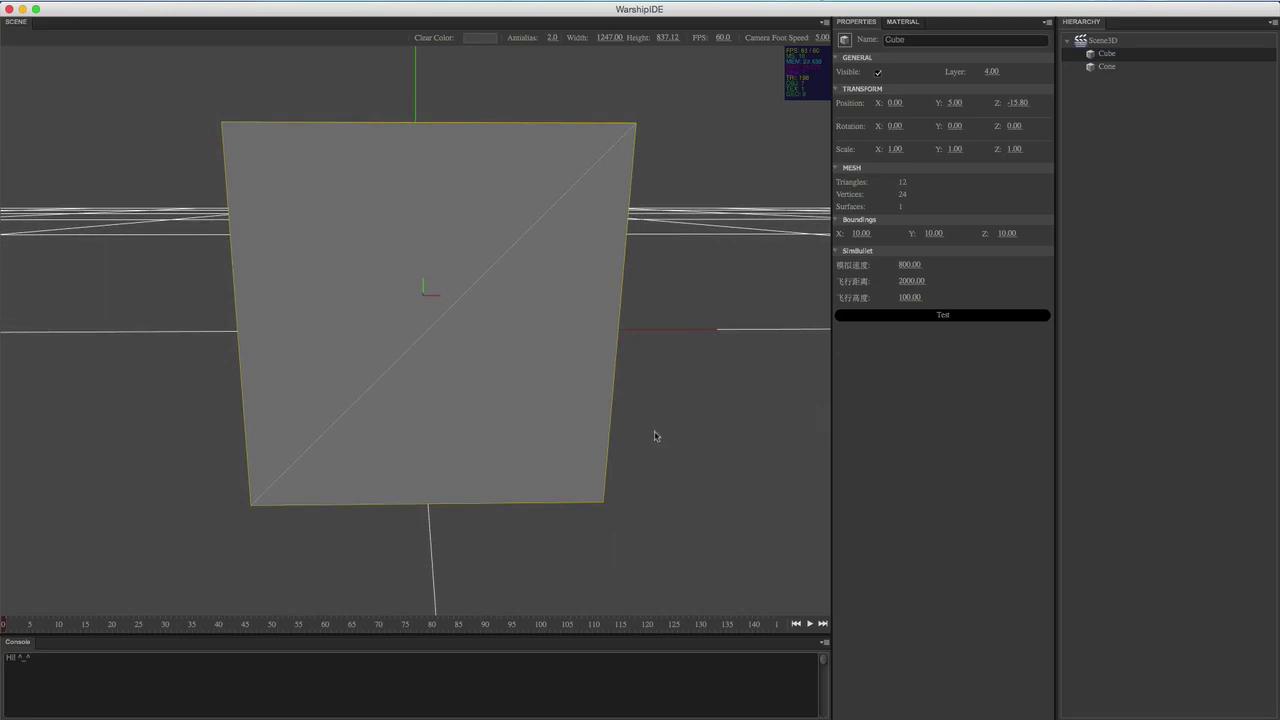
drag(655, 436, 520, 448)
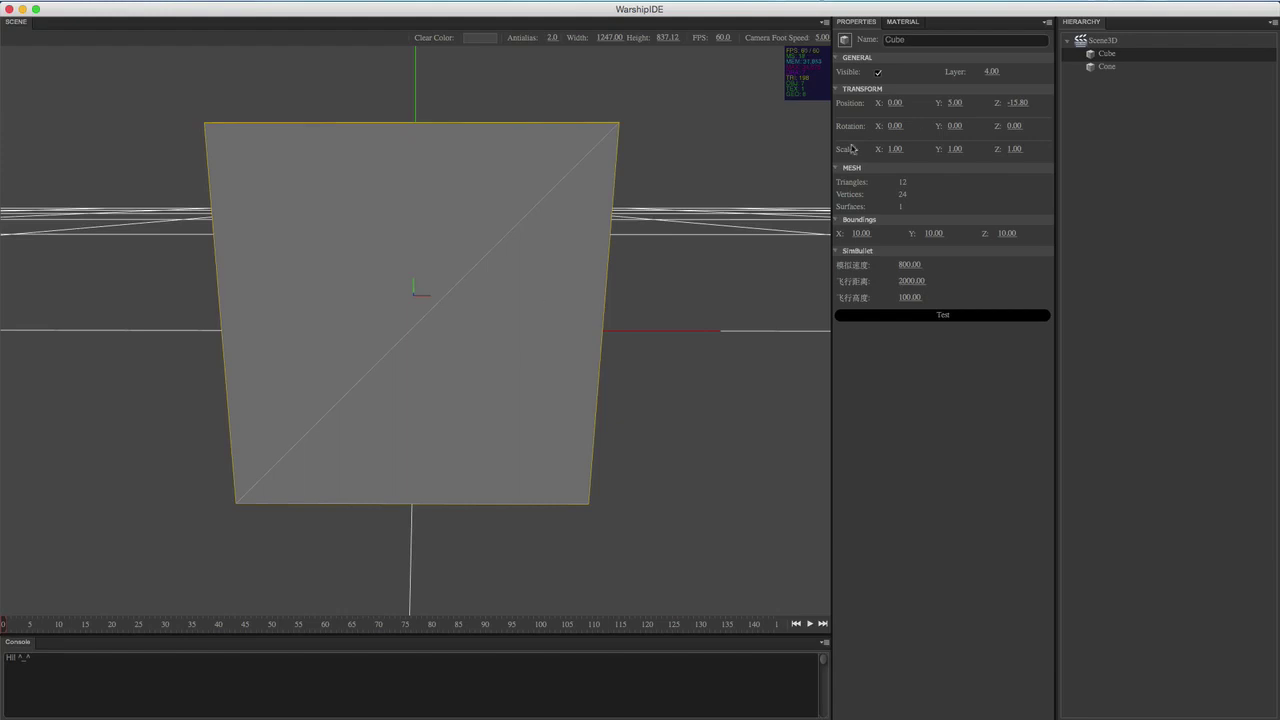
click(1104, 68)
drag(636, 409, 582, 423)
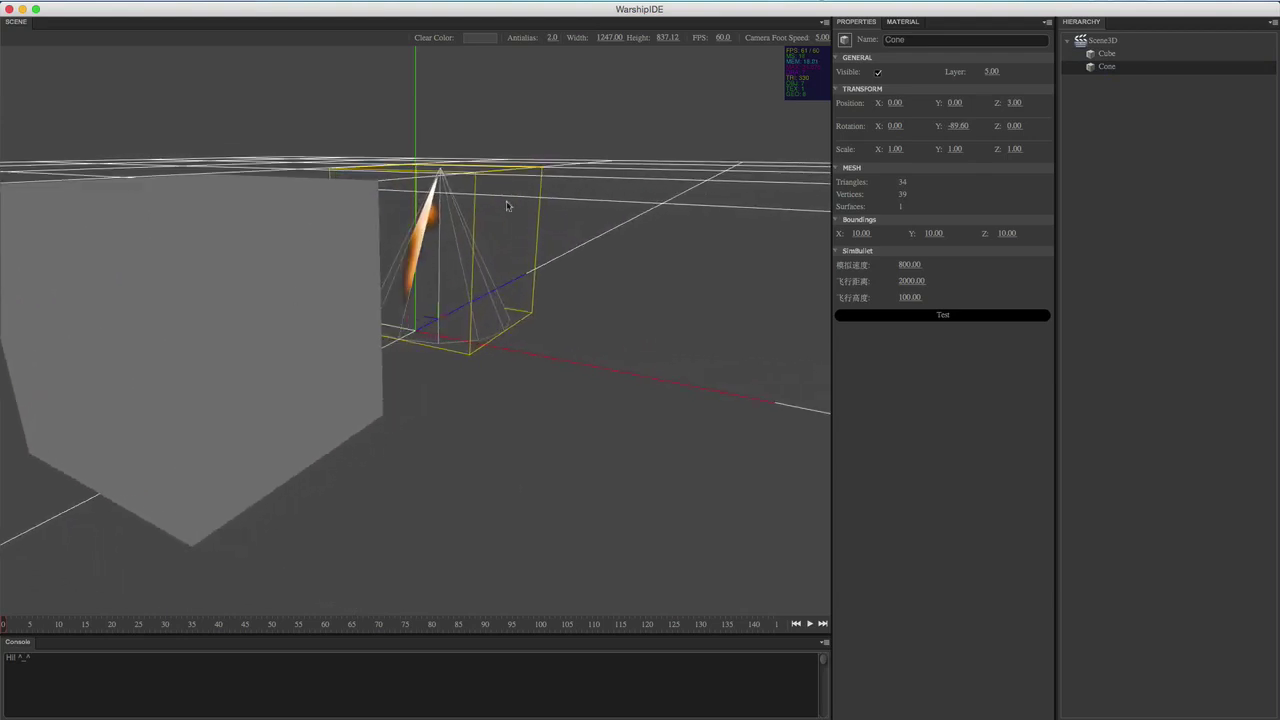
drag(551, 260, 589, 248)
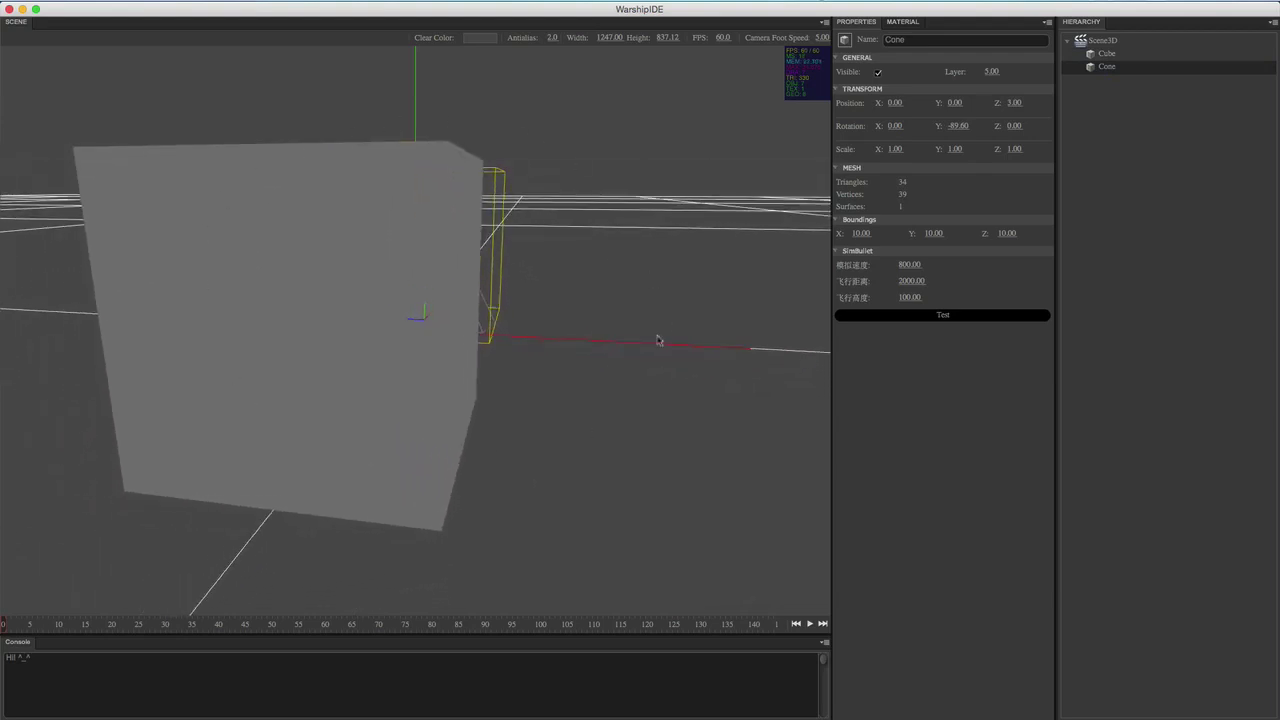
drag(605, 397, 622, 399)
click(621, 414)
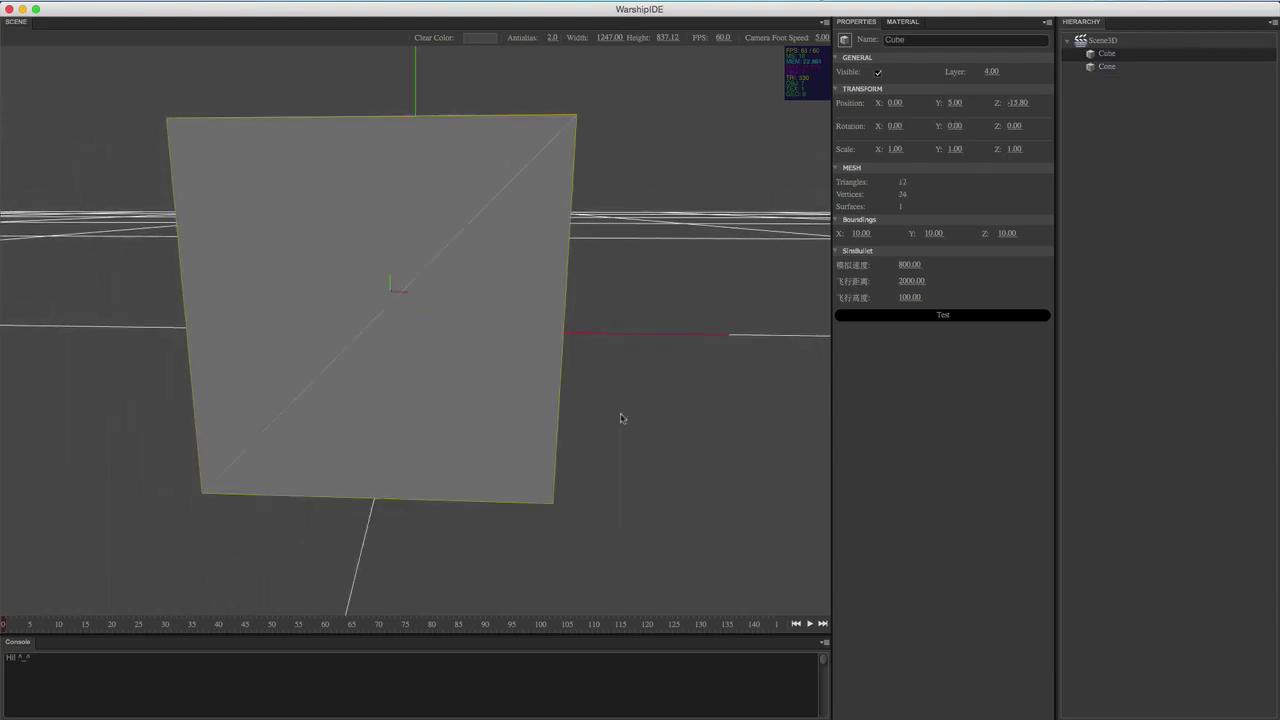
drag(707, 418, 702, 419)
Set the cube material's Source Factor to destinationColor and view the cube from several angles
click(903, 21)
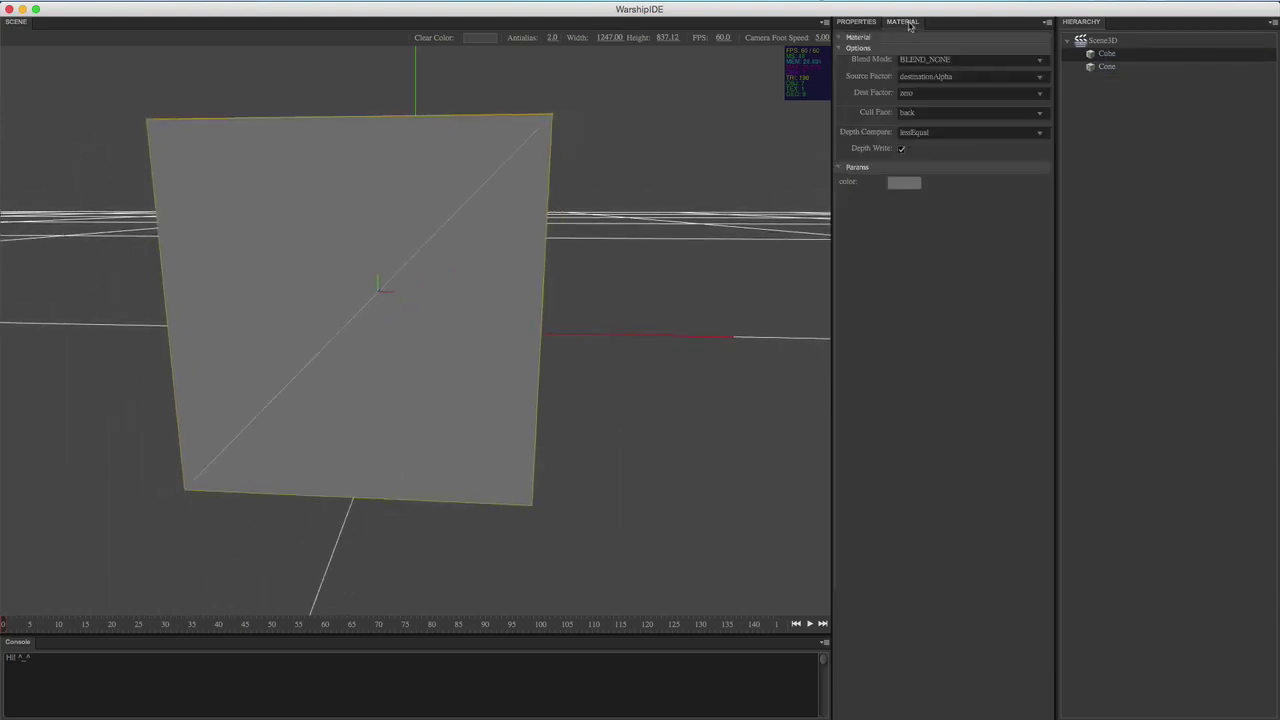
click(940, 78)
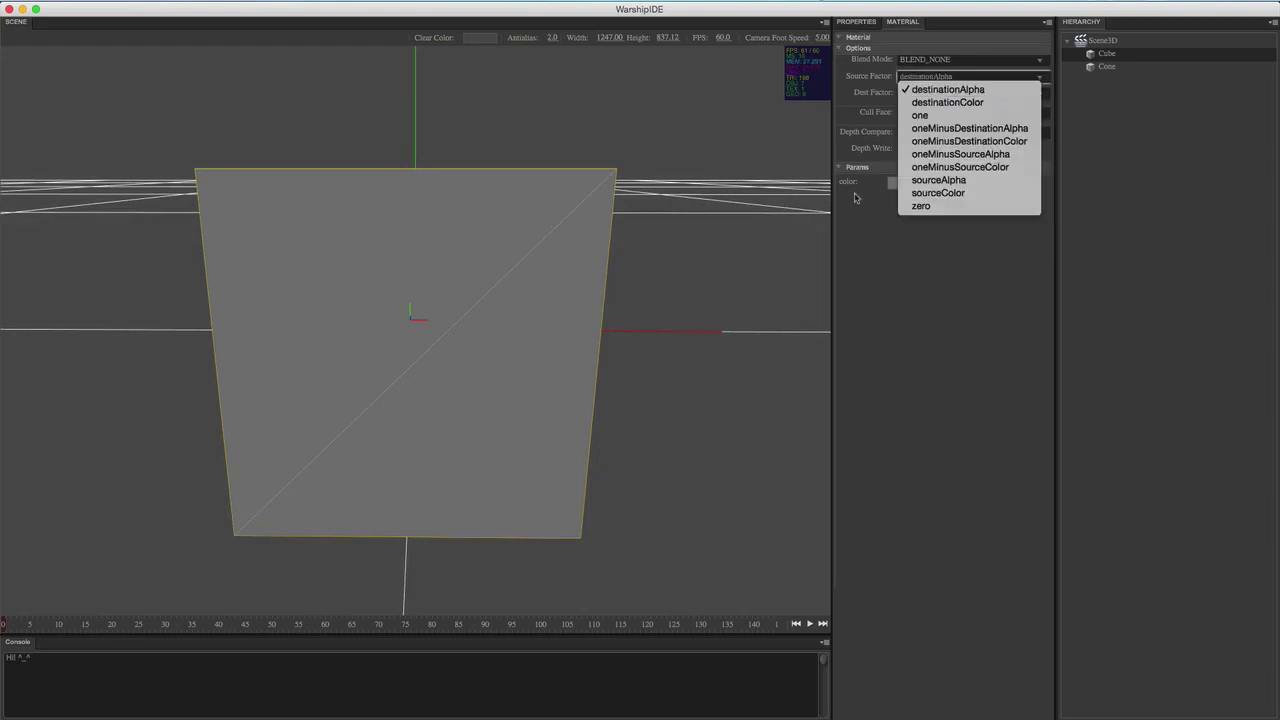
click(957, 103)
middle_drag(703, 263, 631, 125)
click(556, 204)
click(248, 256)
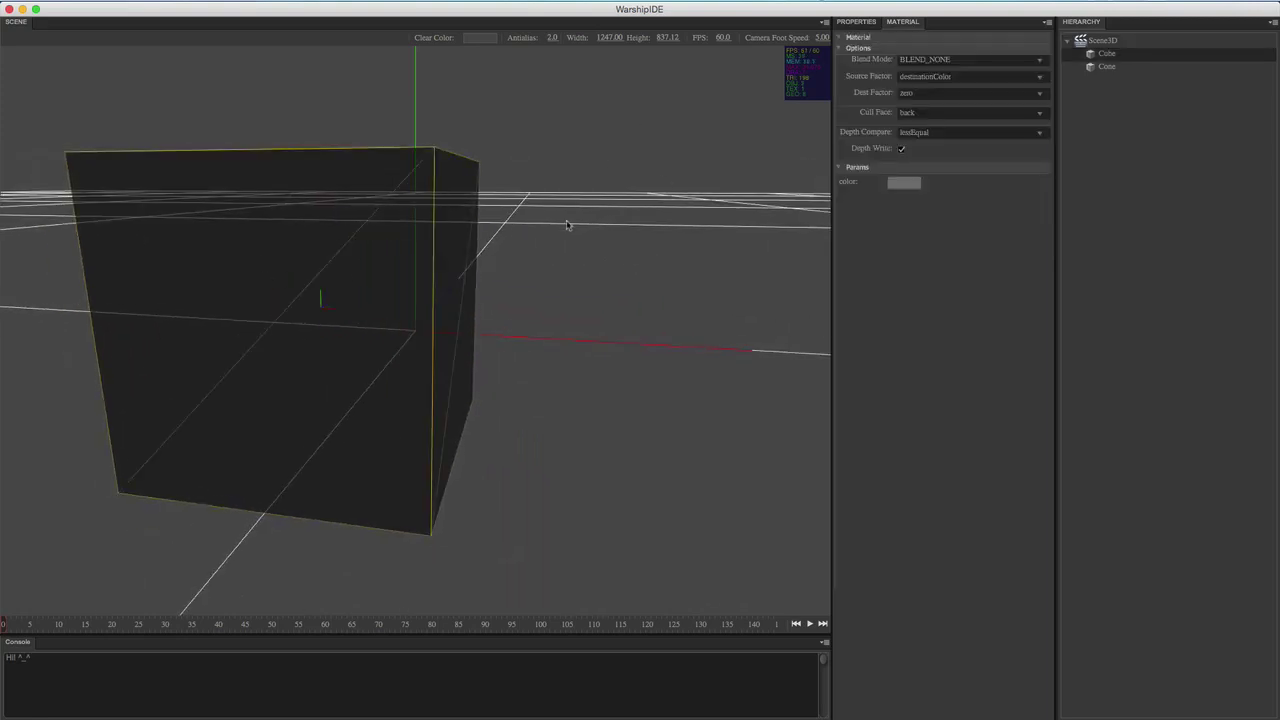
middle_drag(569, 228, 580, 224)
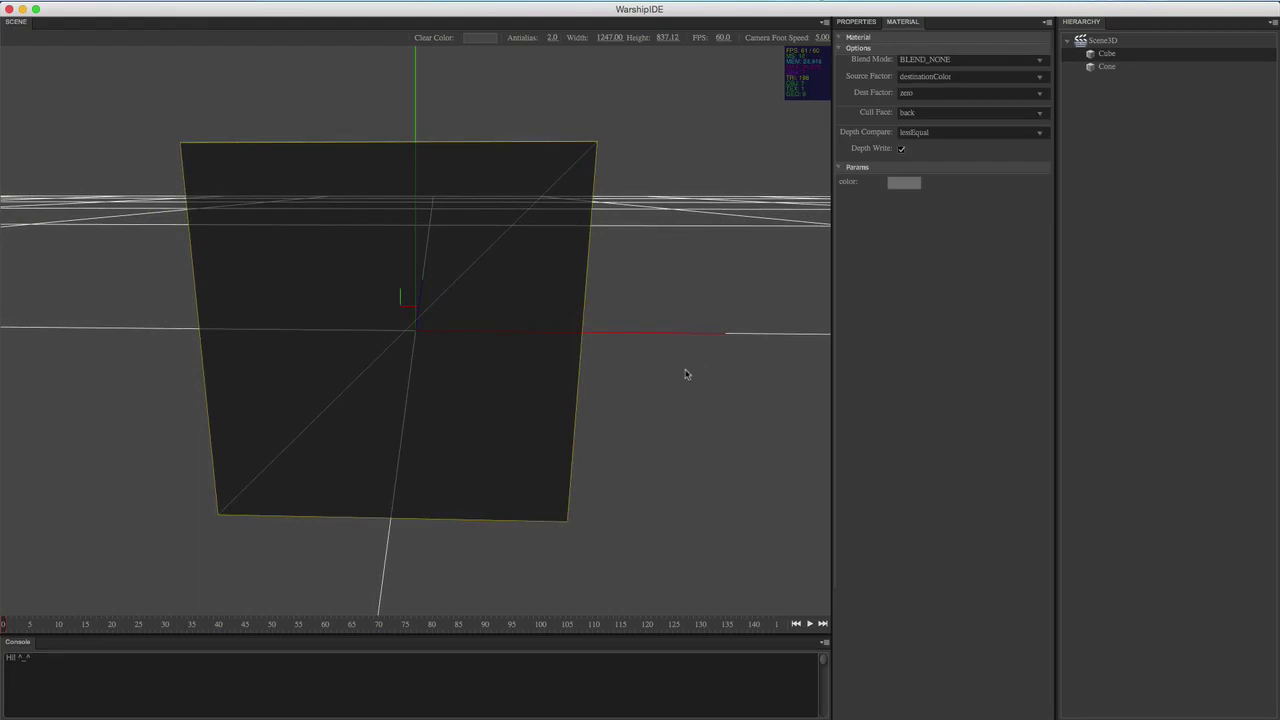
Switch to the mind map notes and change the Fsrc value to 目标像素的颜色
key(super+Tab)
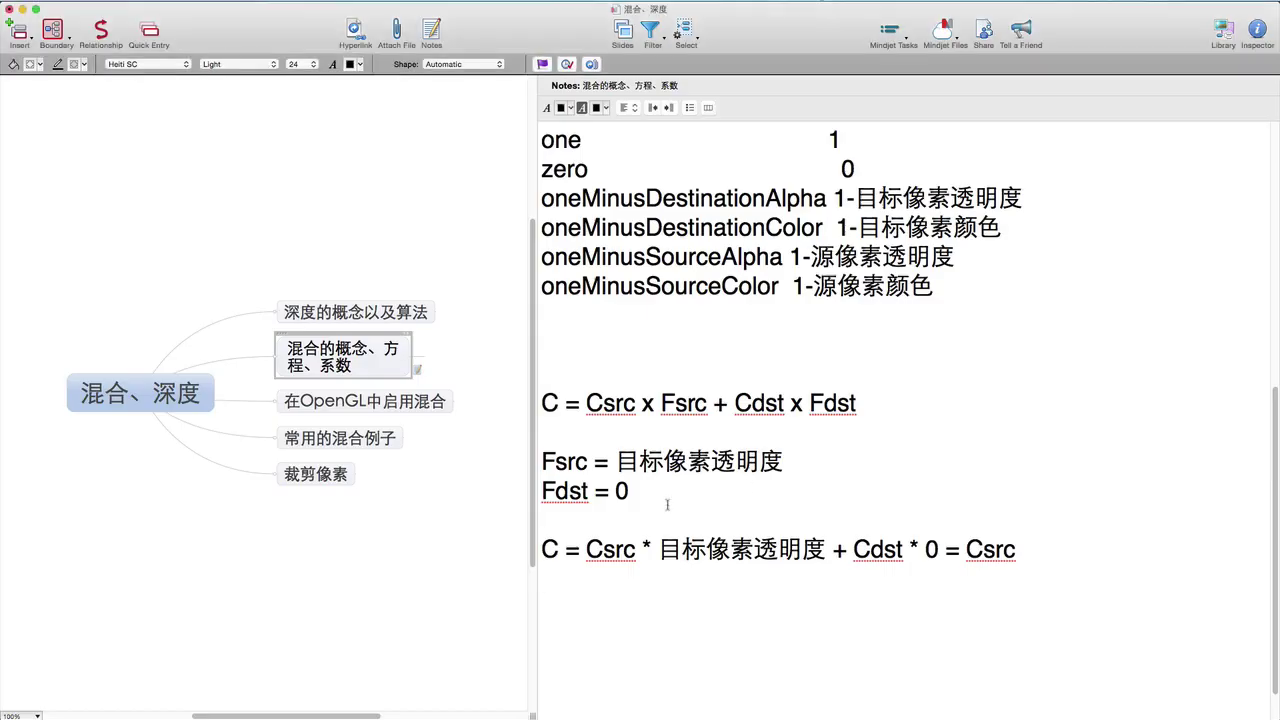
click(670, 509)
drag(664, 461, 783, 460)
key(BackSpace)
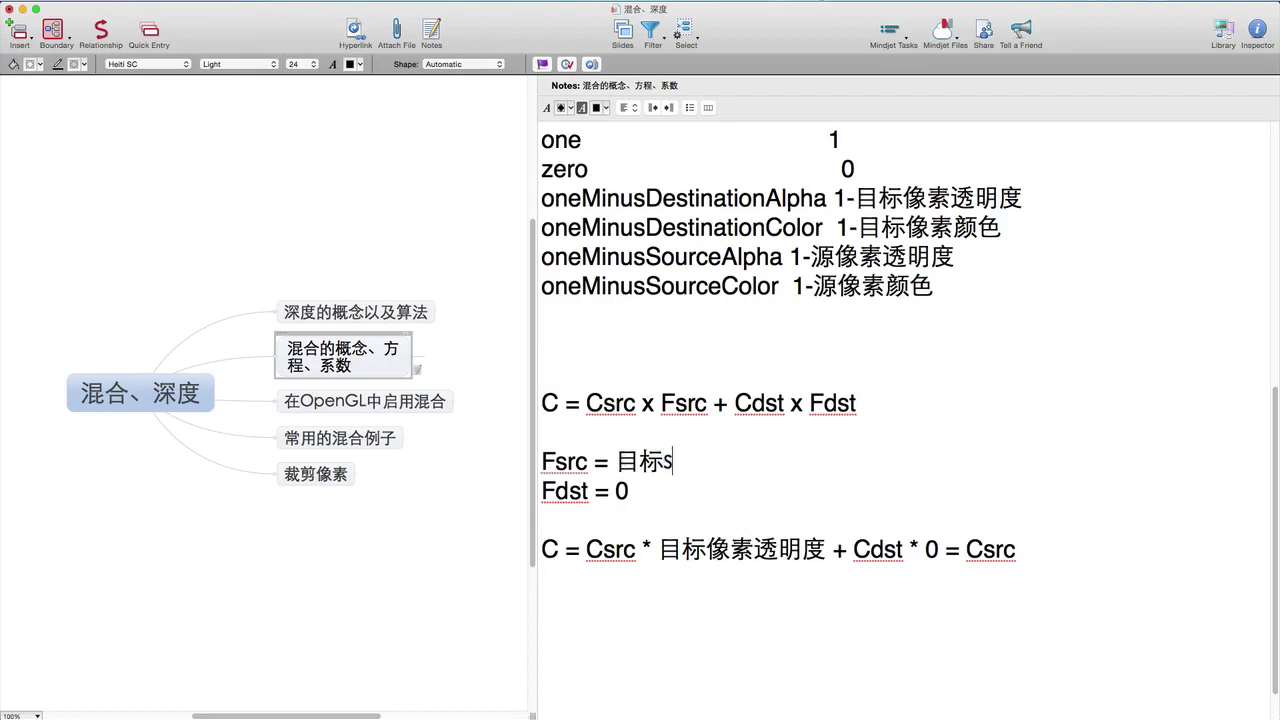
text(xiangsu de yanse)
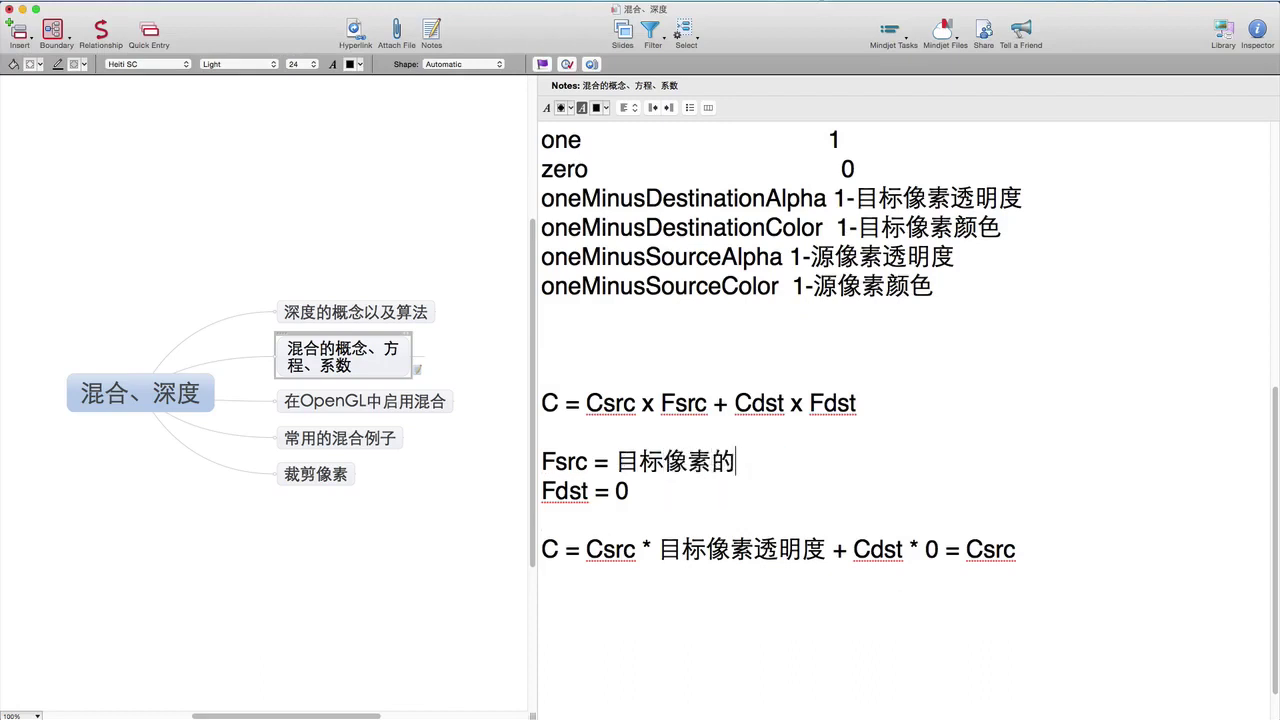
Copy 目标像素的颜色 from the Fsrc line over 目标像素透明度 in the expanded C equation
double_click(620, 455)
key(super+c)
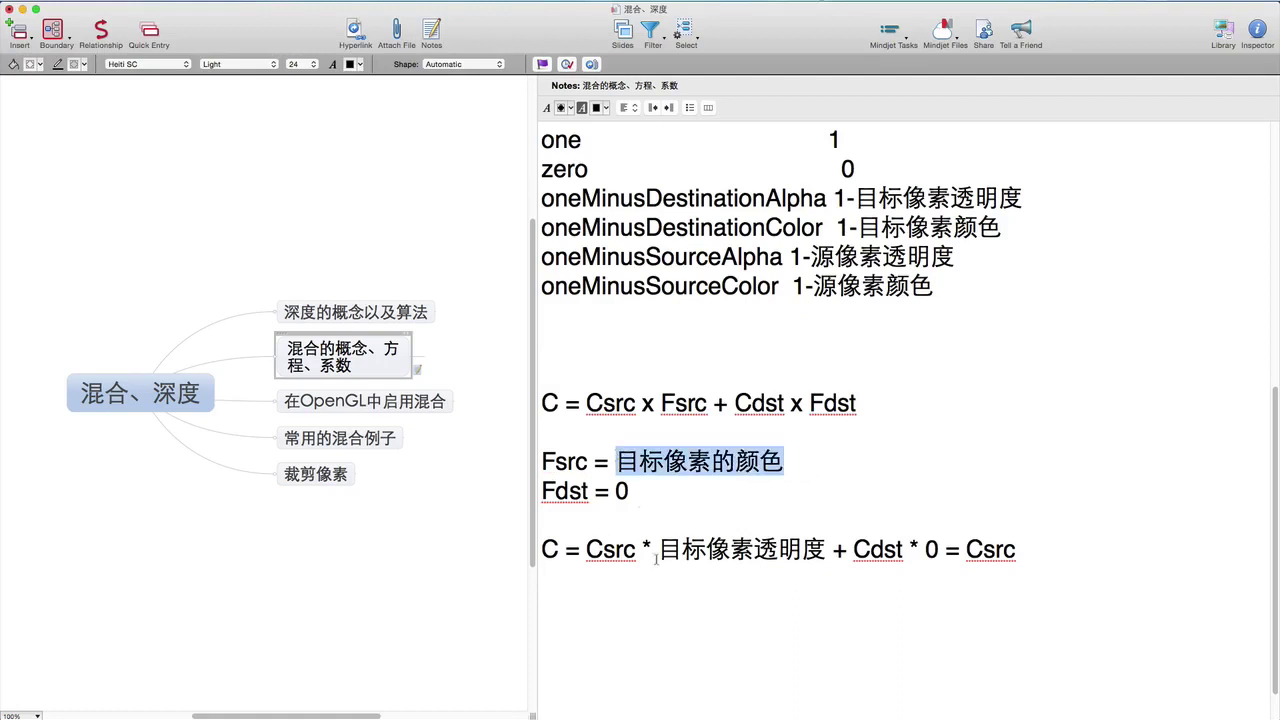
drag(658, 549, 828, 549)
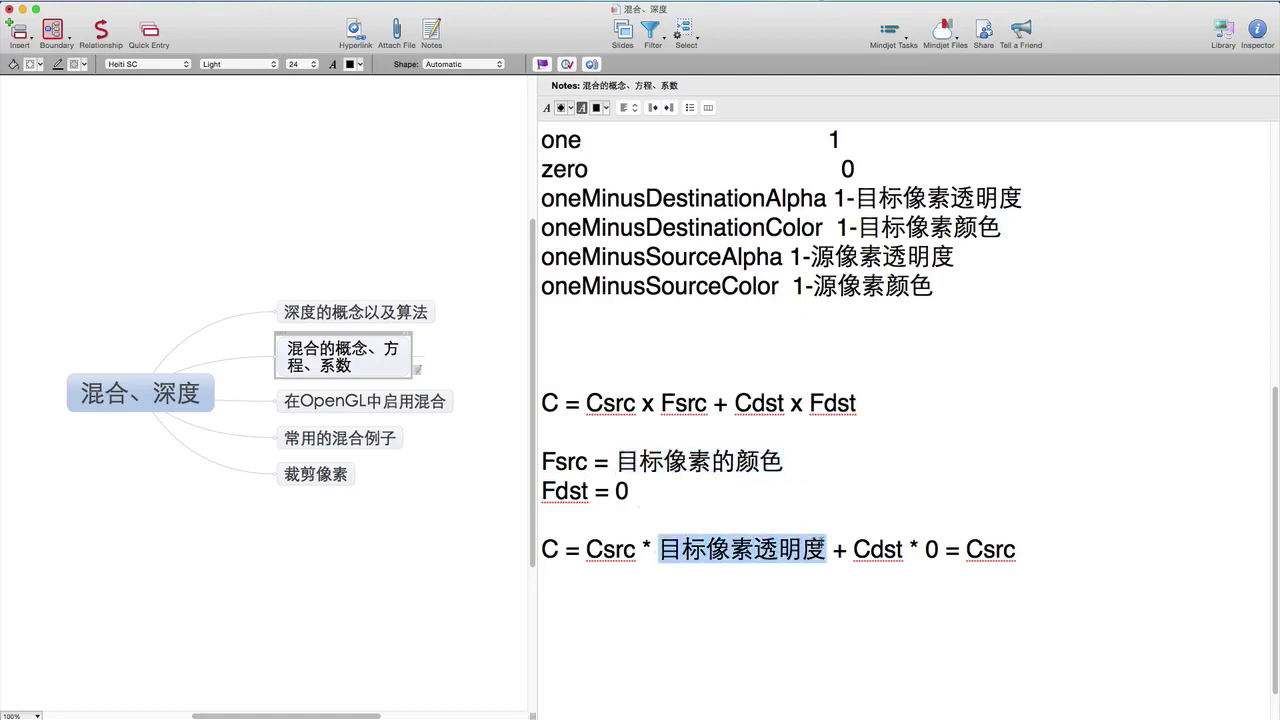
key(super+v)
click(579, 586)
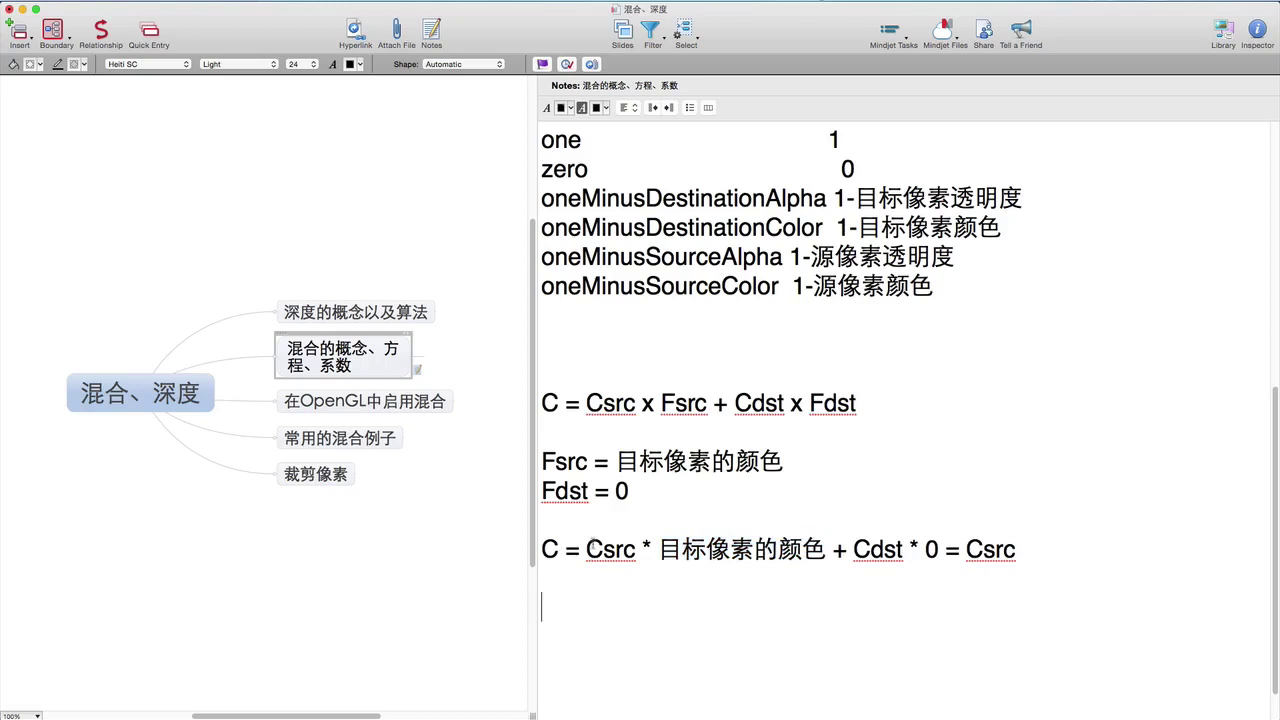
Highlight Csrc, the result C and the factor 目标像素的颜色 in turn in the expanded equation
drag(588, 548, 638, 548)
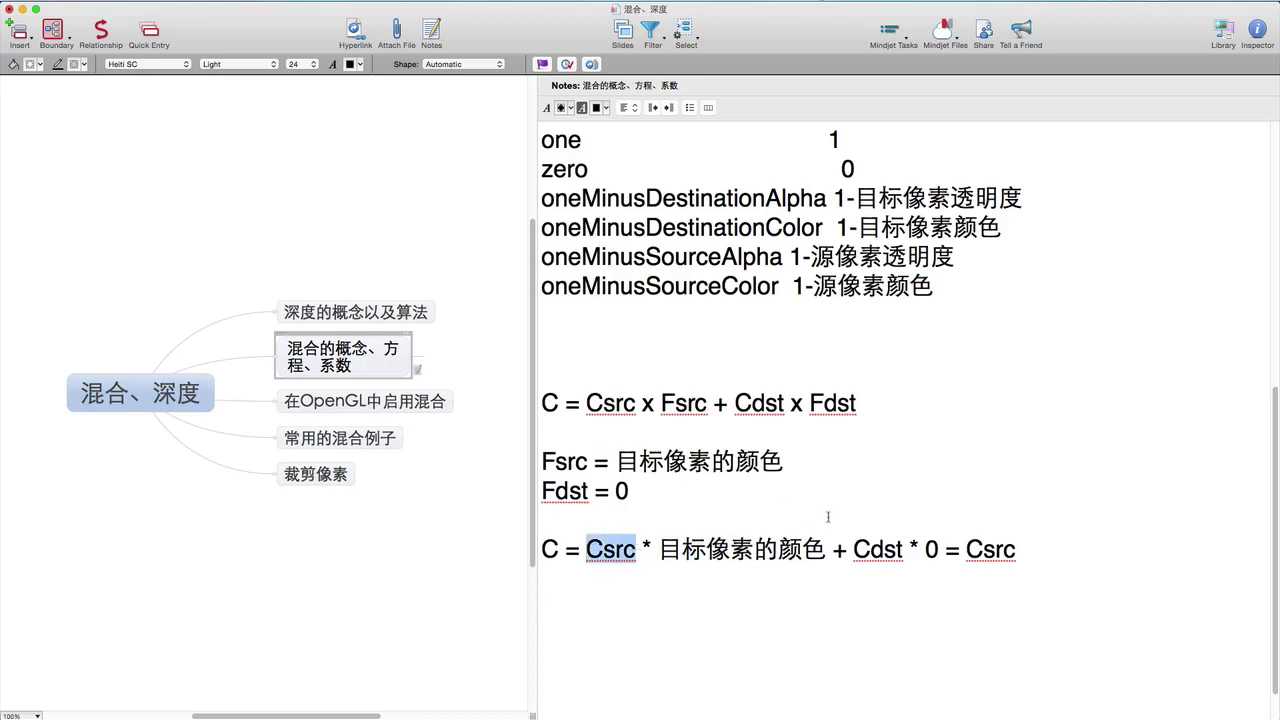
drag(557, 548, 540, 548)
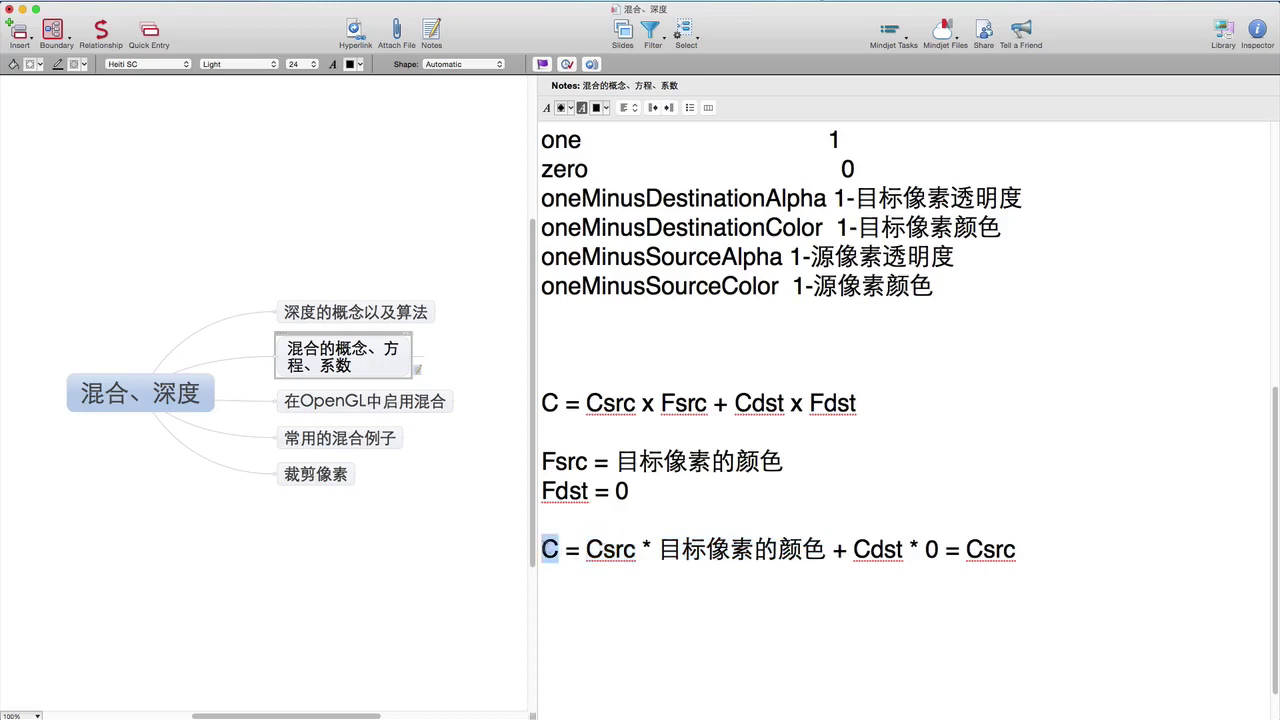
click(635, 626)
drag(593, 549, 820, 533)
click(656, 603)
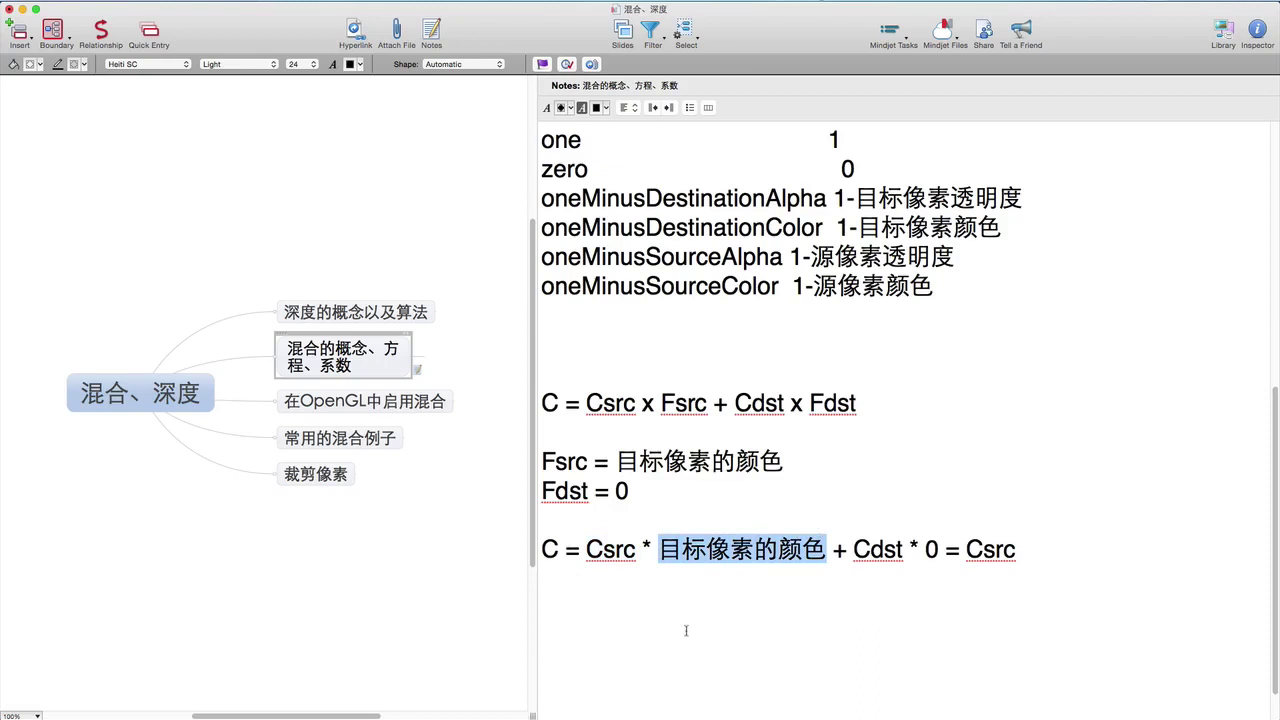
Highlight the Cdst * part of the expanded C equation in the notes
click(847, 602)
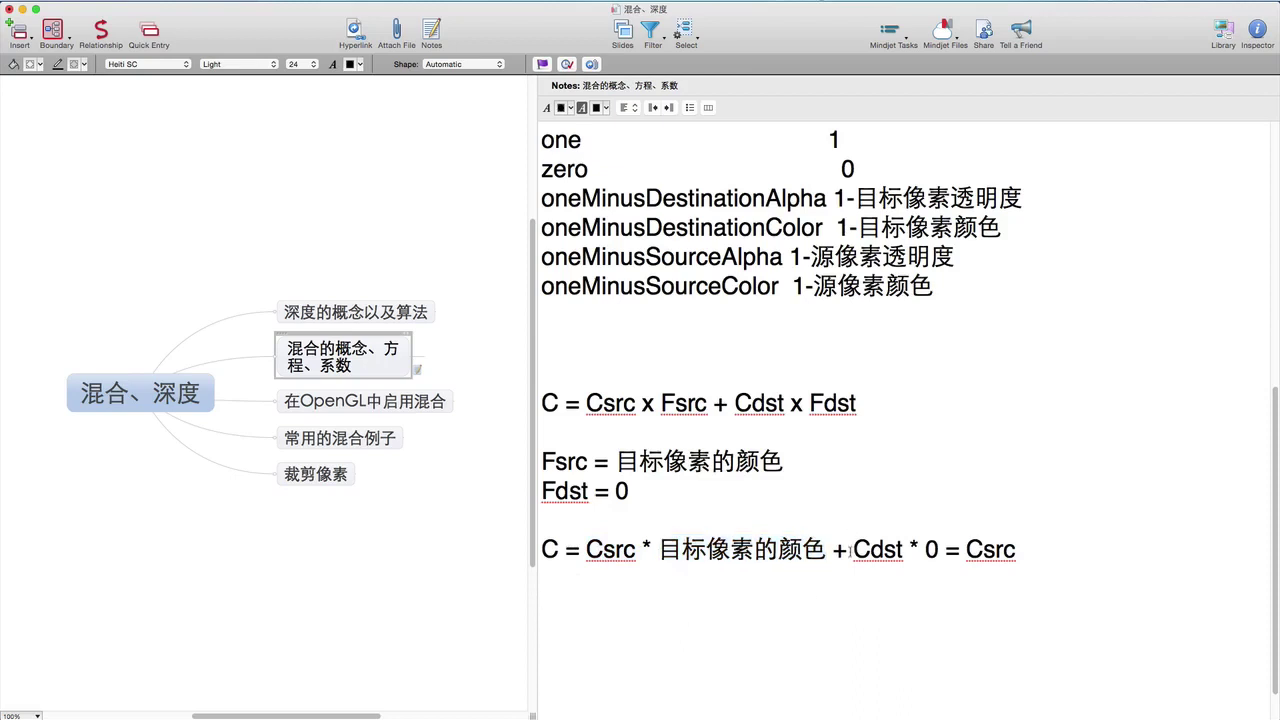
drag(850, 549, 927, 549)
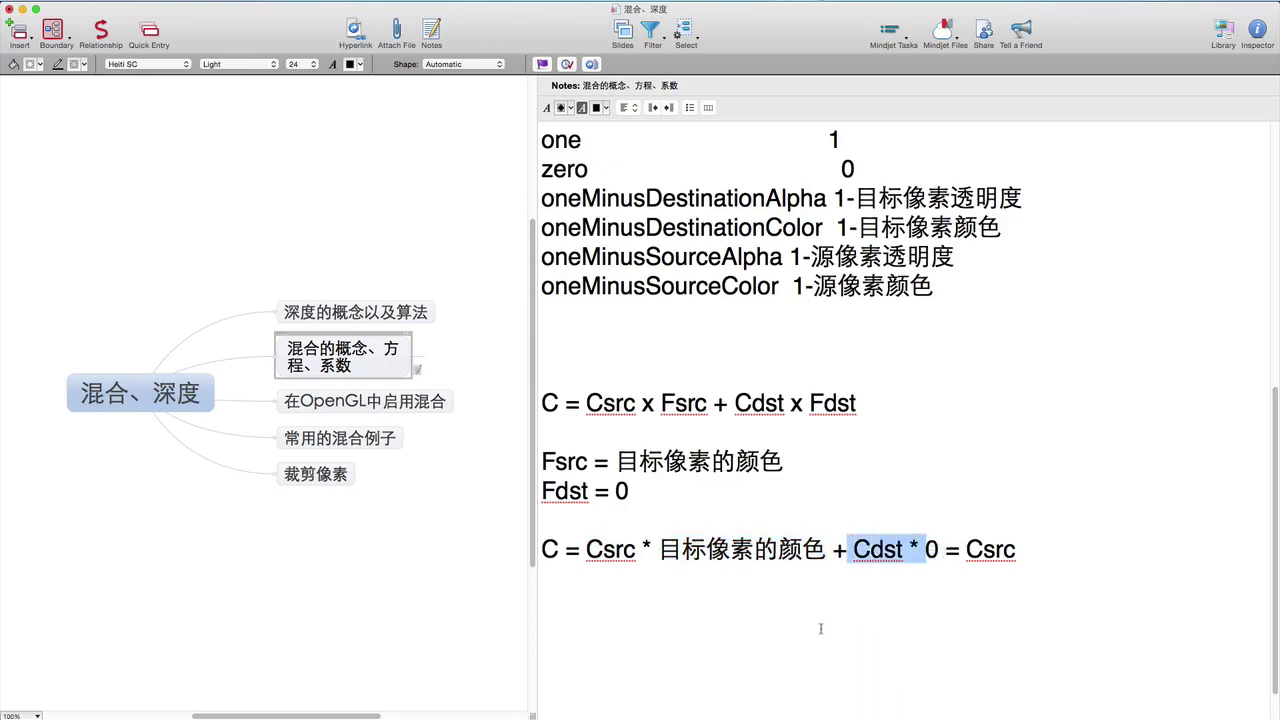
Switch to WarshipIDE and set the scene's Clear Color to blue 1728EA
key(super+Tab)
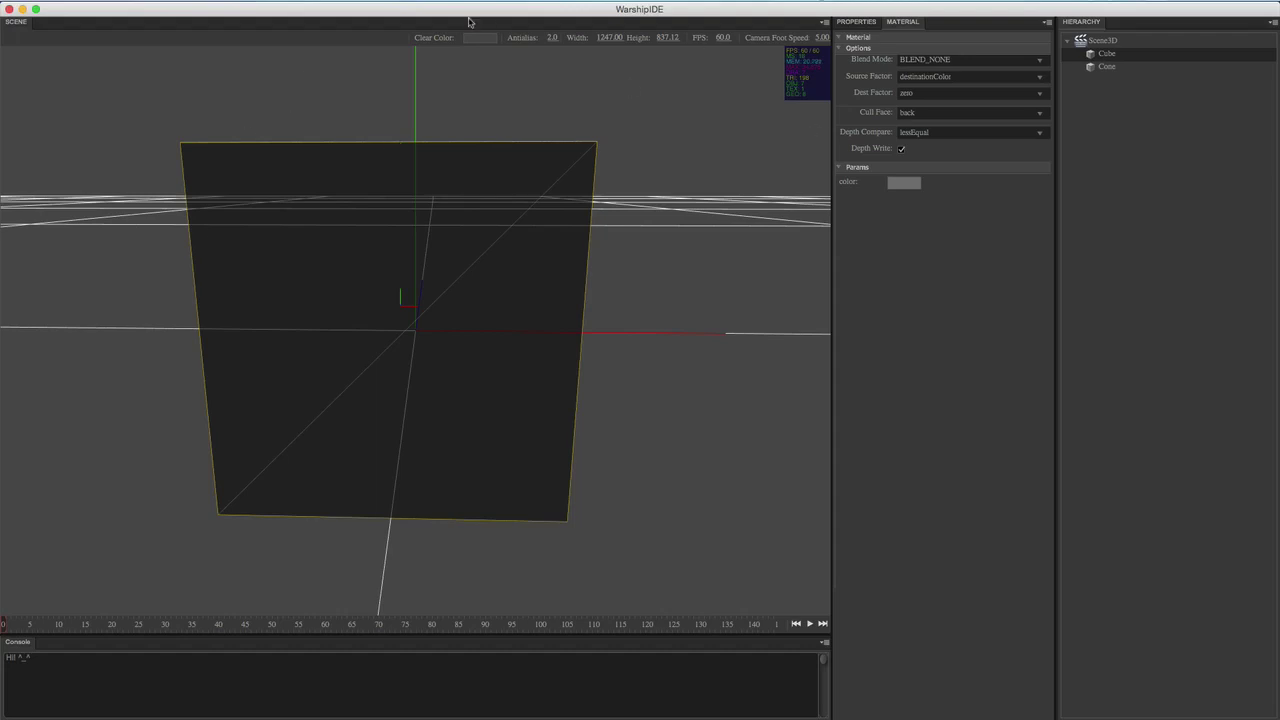
drag(627, 116, 408, 86)
drag(643, 132, 517, 60)
click(491, 42)
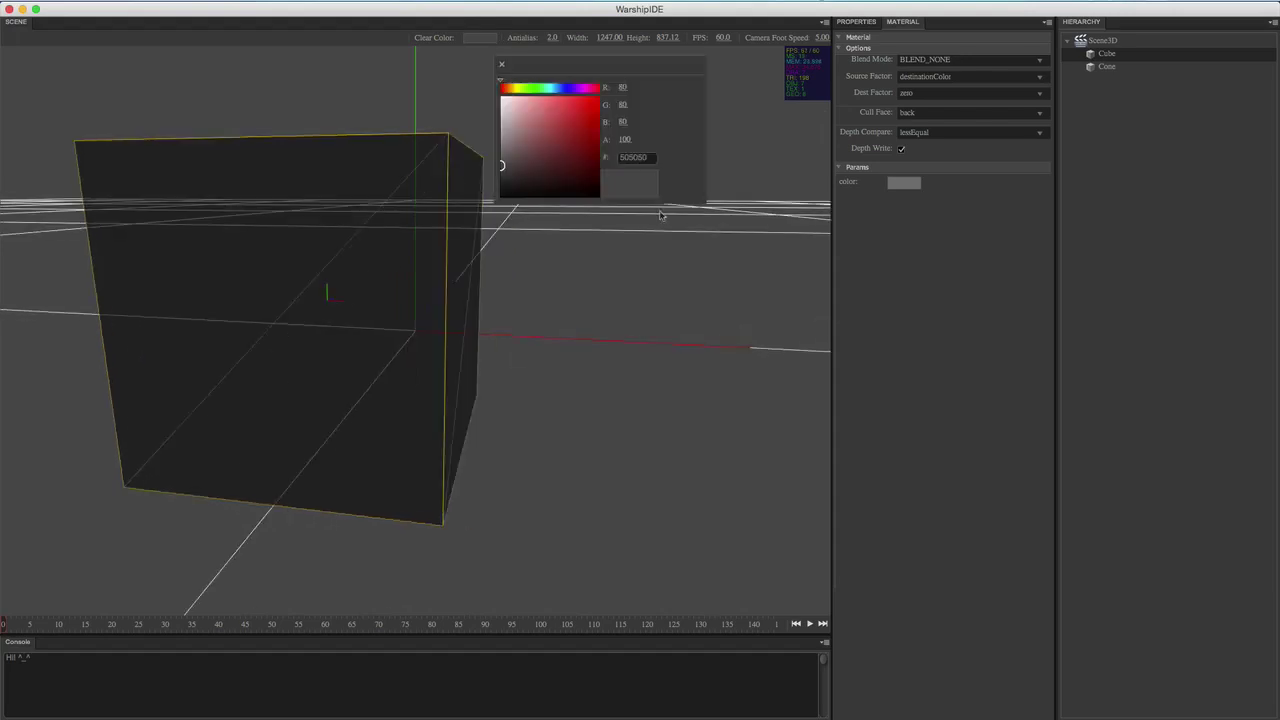
drag(568, 112, 590, 104)
click(566, 87)
drag(590, 270, 599, 270)
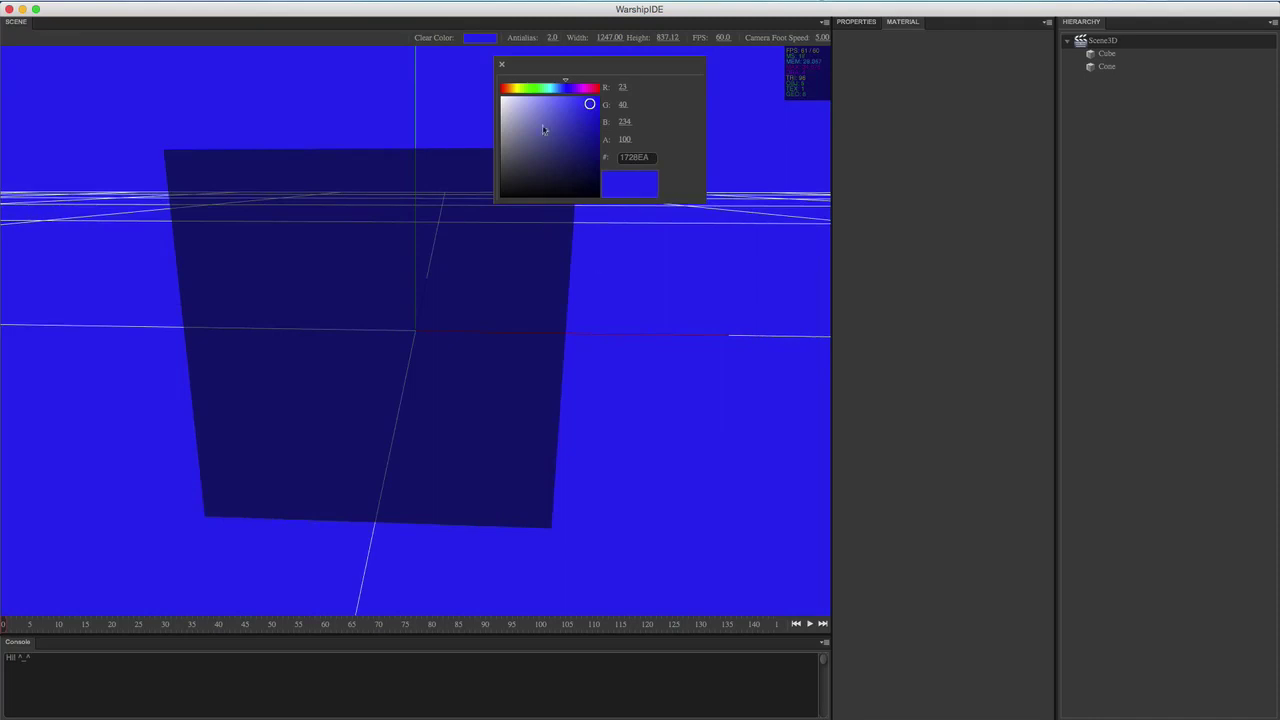
click(503, 63)
drag(600, 186, 586, 194)
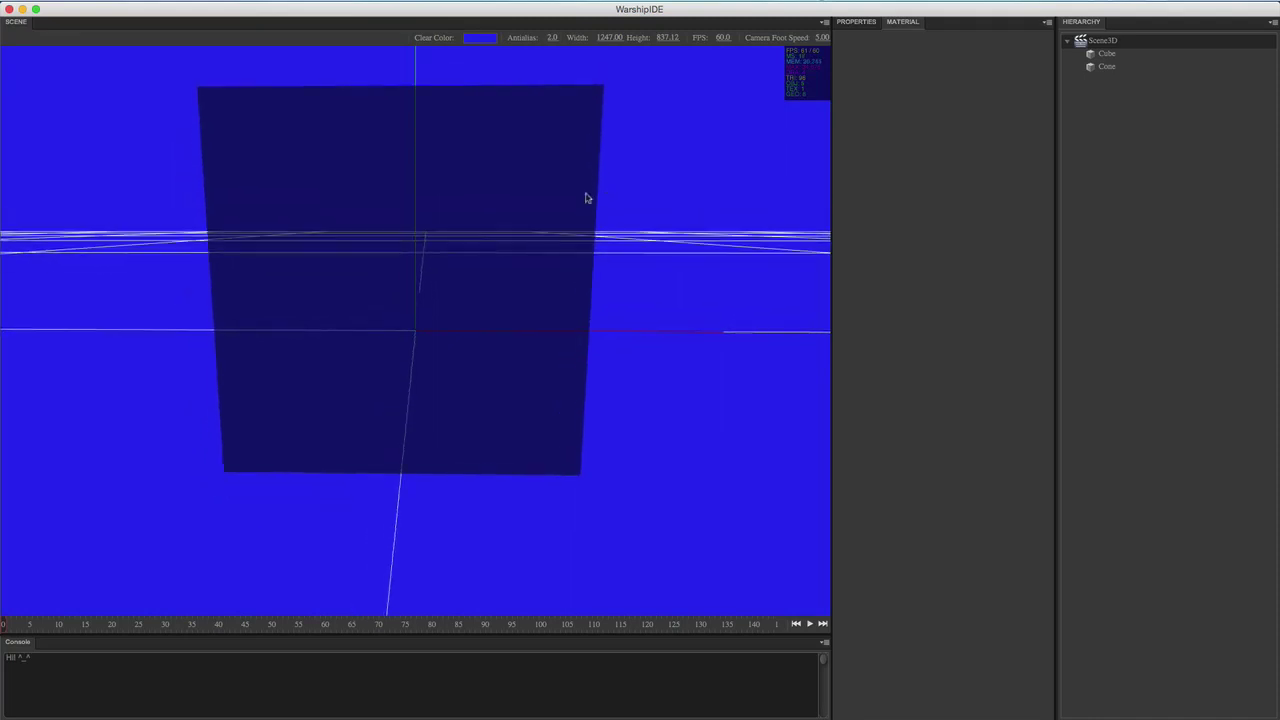
Select the cube and set its material color to red with R 255, G 0, B 31
click(414, 212)
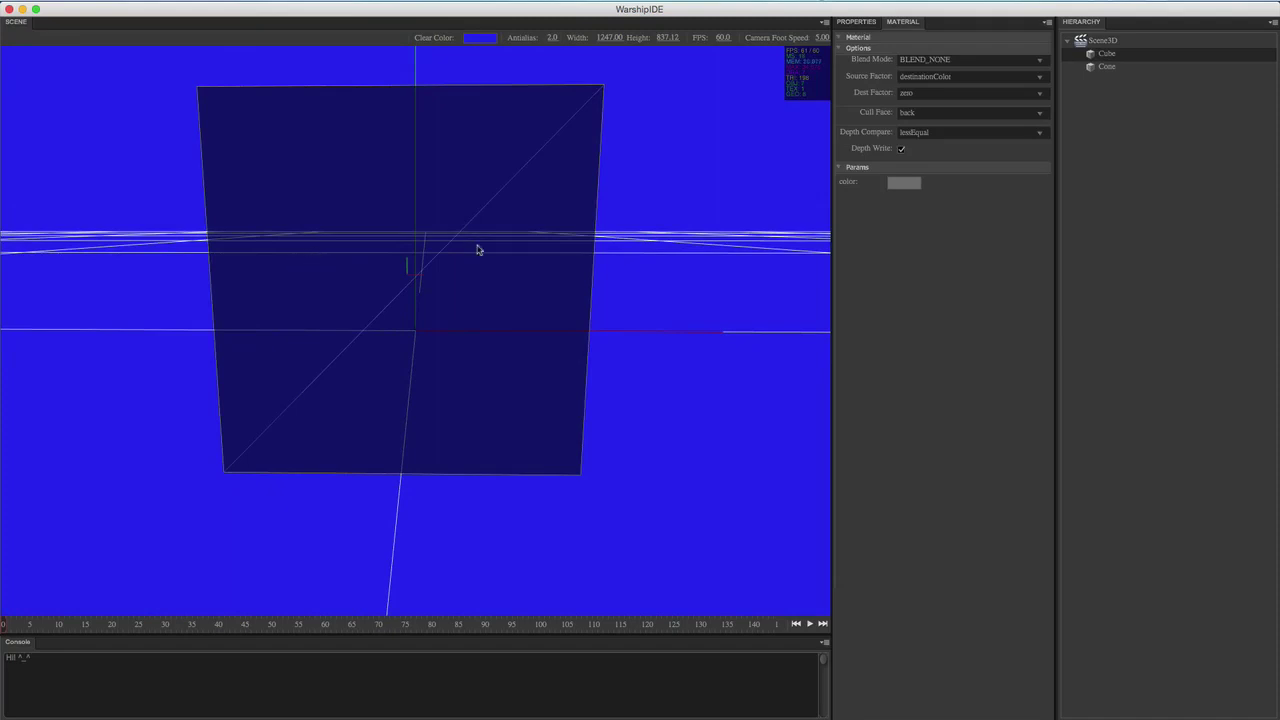
click(910, 184)
mouse_move(960, 280)
mouse_down()
mouse_move(1008, 249)
mouse_move(931, 249)
mouse_move(991, 249)
mouse_move(892, 230)
mouse_move(1000, 262)
mouse_move(1011, 239)
mouse_move(995, 341)
mouse_move(1009, 246)
mouse_move(1003, 230)
mouse_move(955, 233)
mouse_move(1005, 232)
mouse_move(948, 228)
mouse_move(1015, 240)
mouse_move(994, 337)
mouse_move(1012, 229)
mouse_move(1006, 268)
mouse_move(1022, 236)
mouse_up()
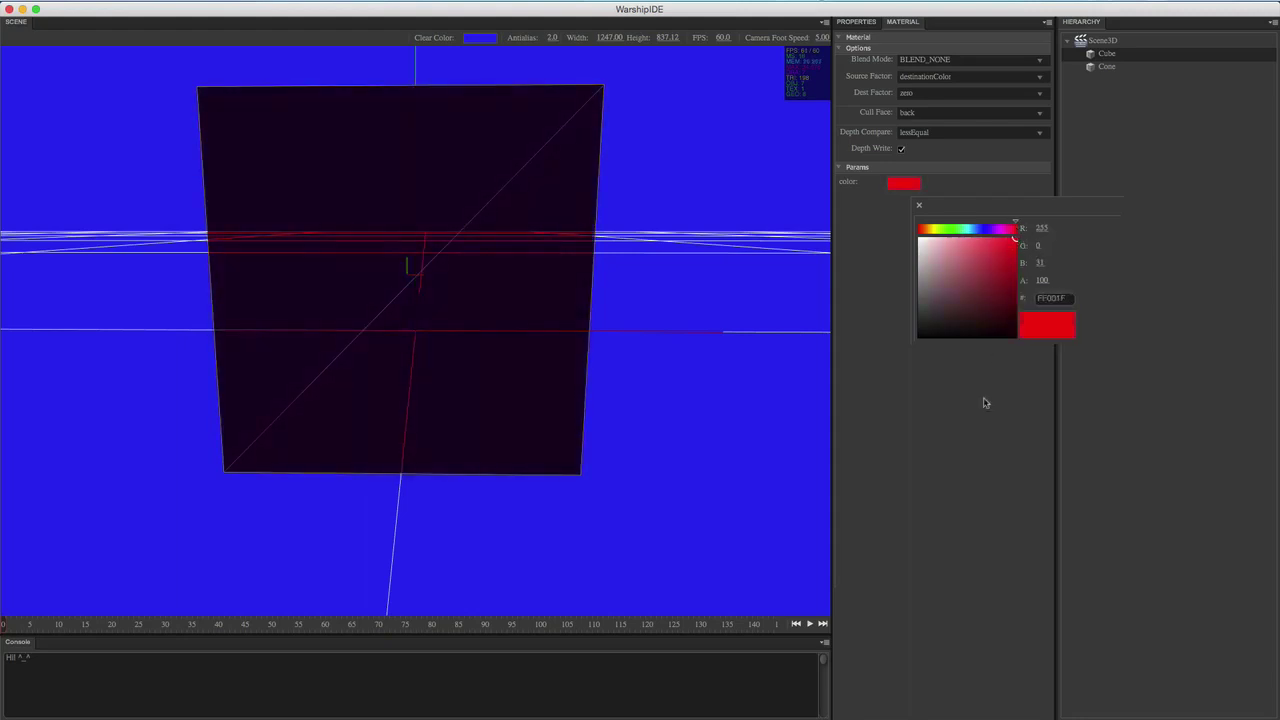
click(919, 205)
drag(755, 281, 710, 318)
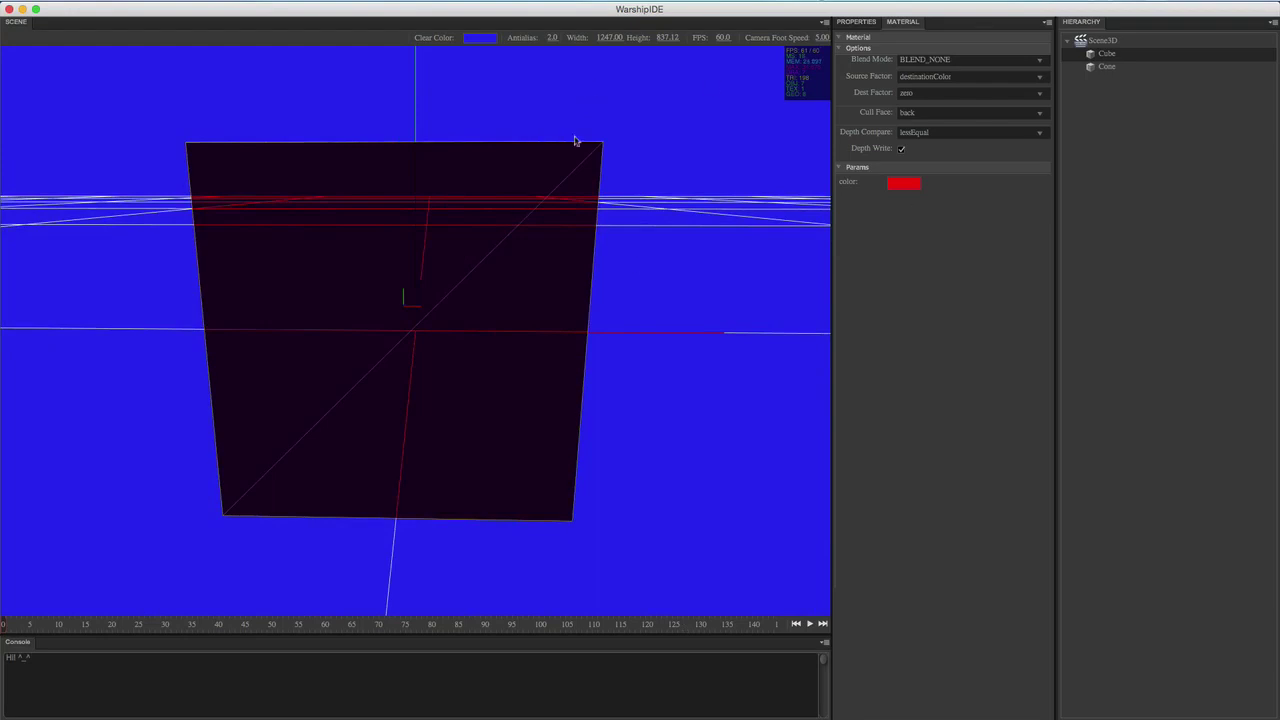
Set the cube material's Source Factor to one
click(932, 78)
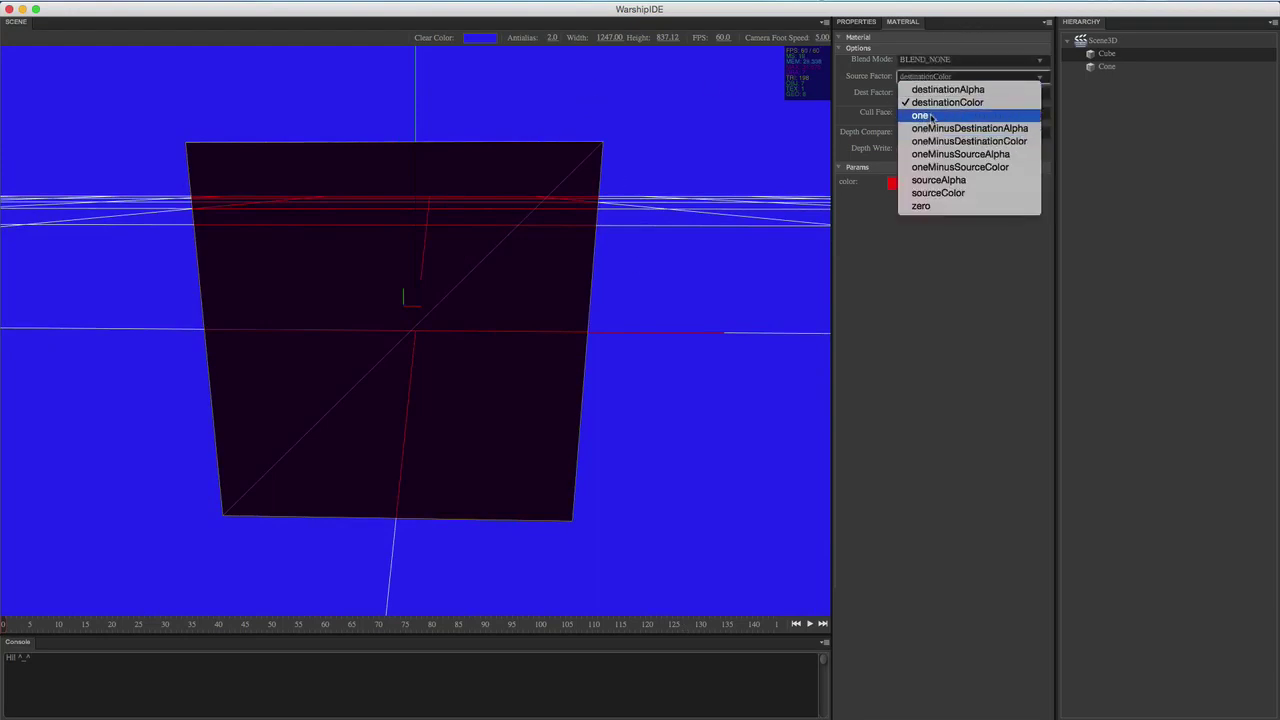
click(930, 116)
click(950, 78)
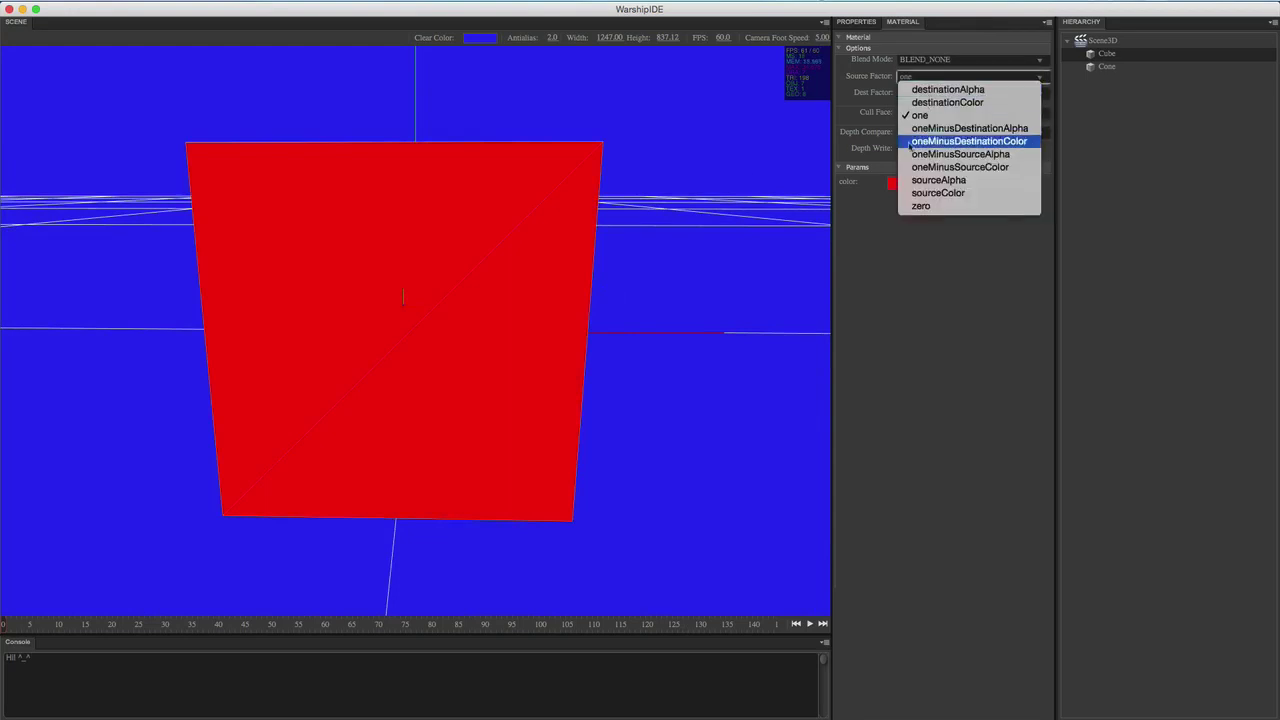
click(930, 116)
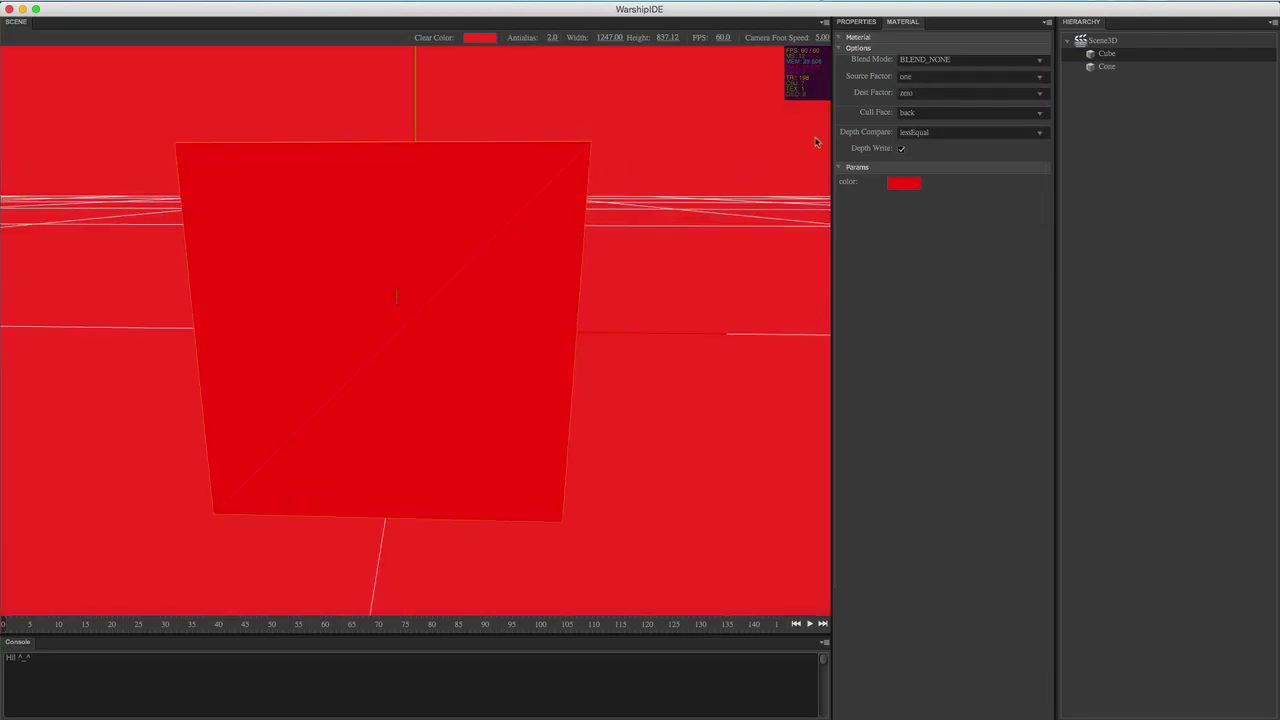
Set the cube material's Source Factor to oneMinusDestinationAlpha and inspect the cube against the background
click(922, 77)
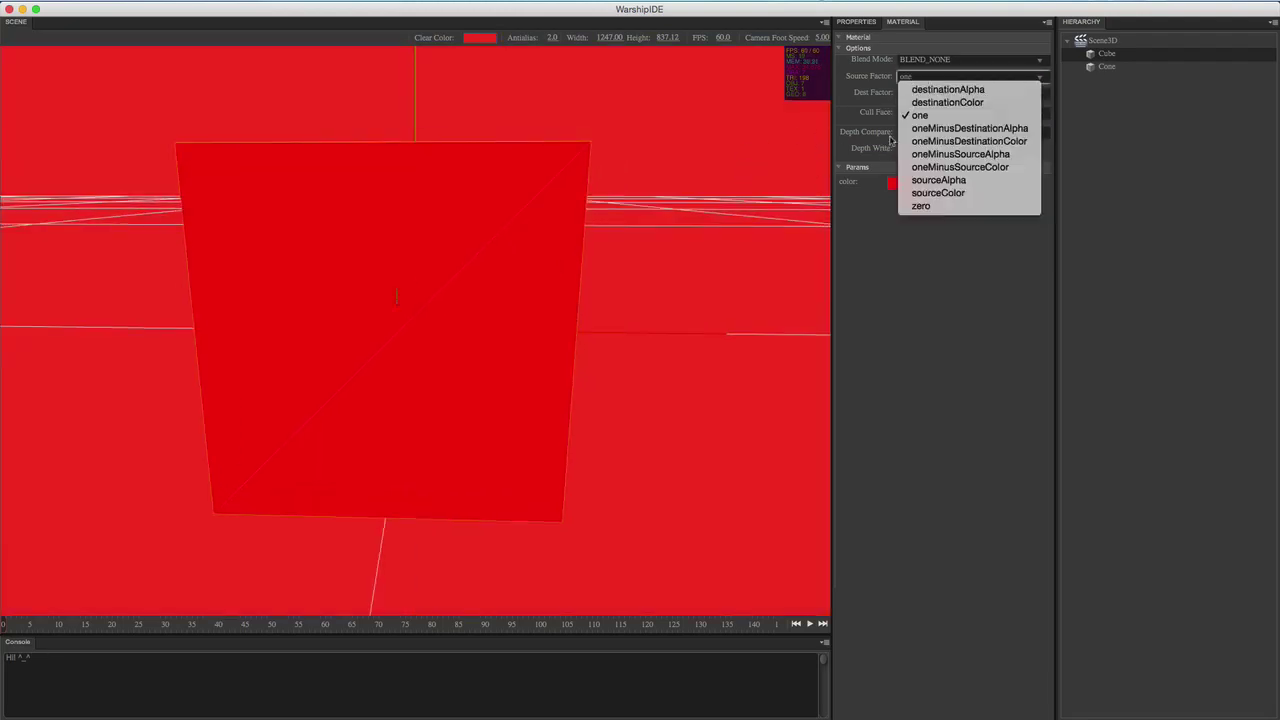
click(987, 129)
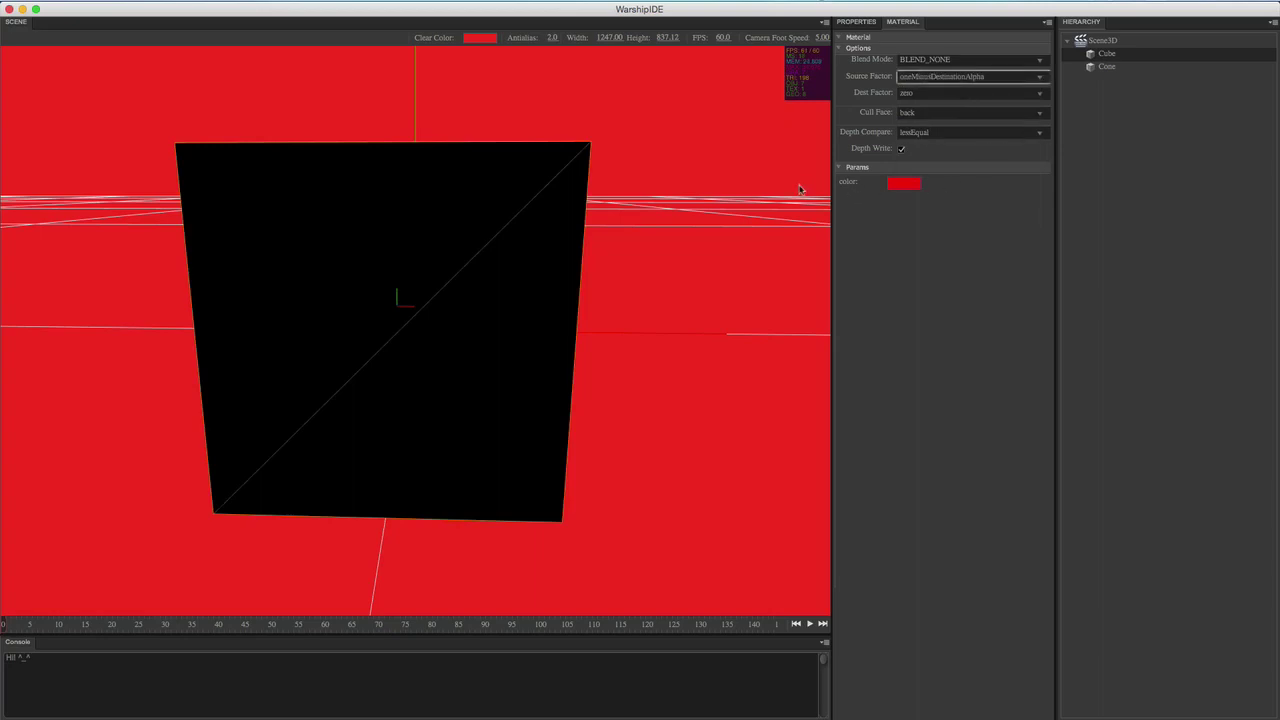
click(714, 285)
click(517, 306)
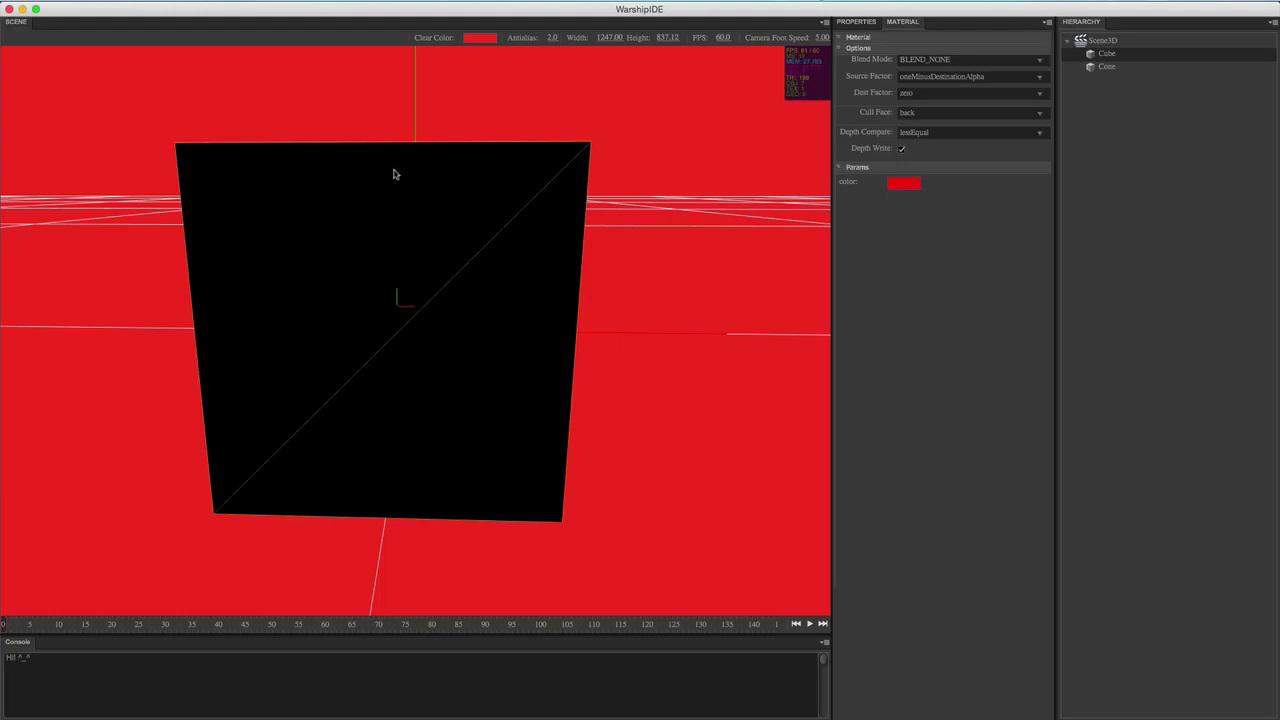
middle_drag(655, 297, 641, 300)
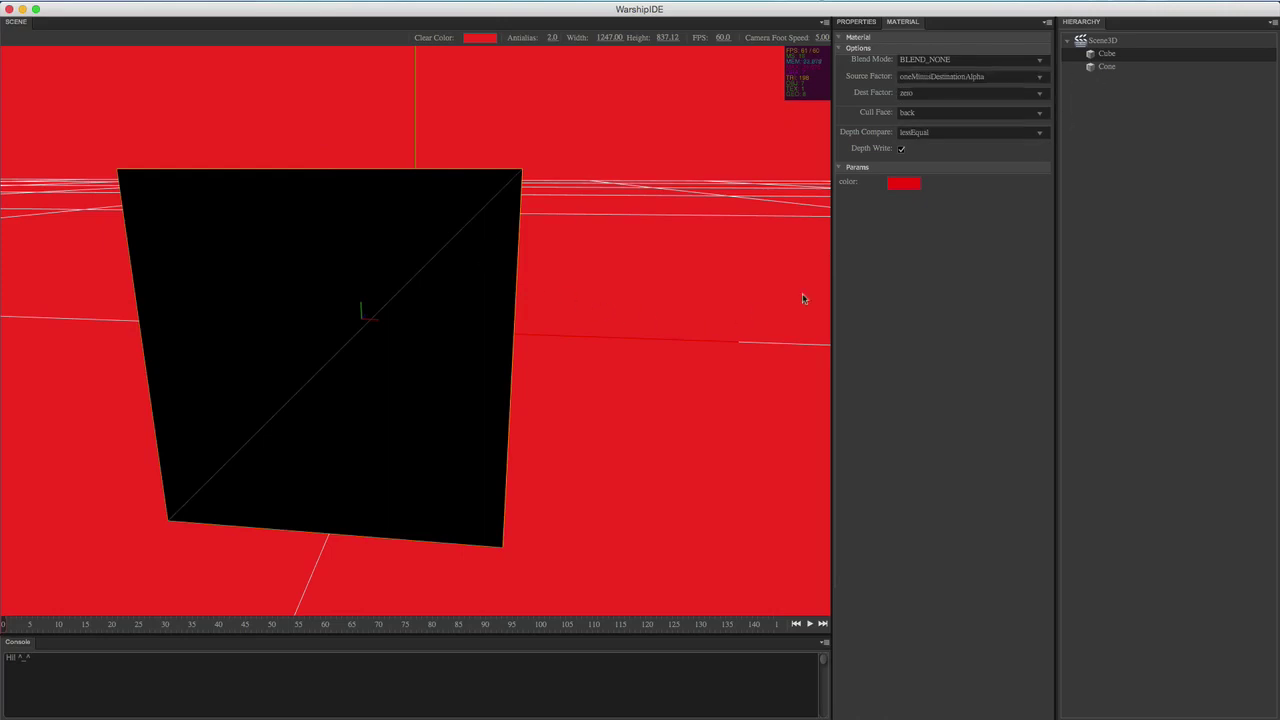
Switch to the mind map notes and replace the Fsrc value with 1-目标像素的透明度
key(super+space)
text(m)
key(Return)
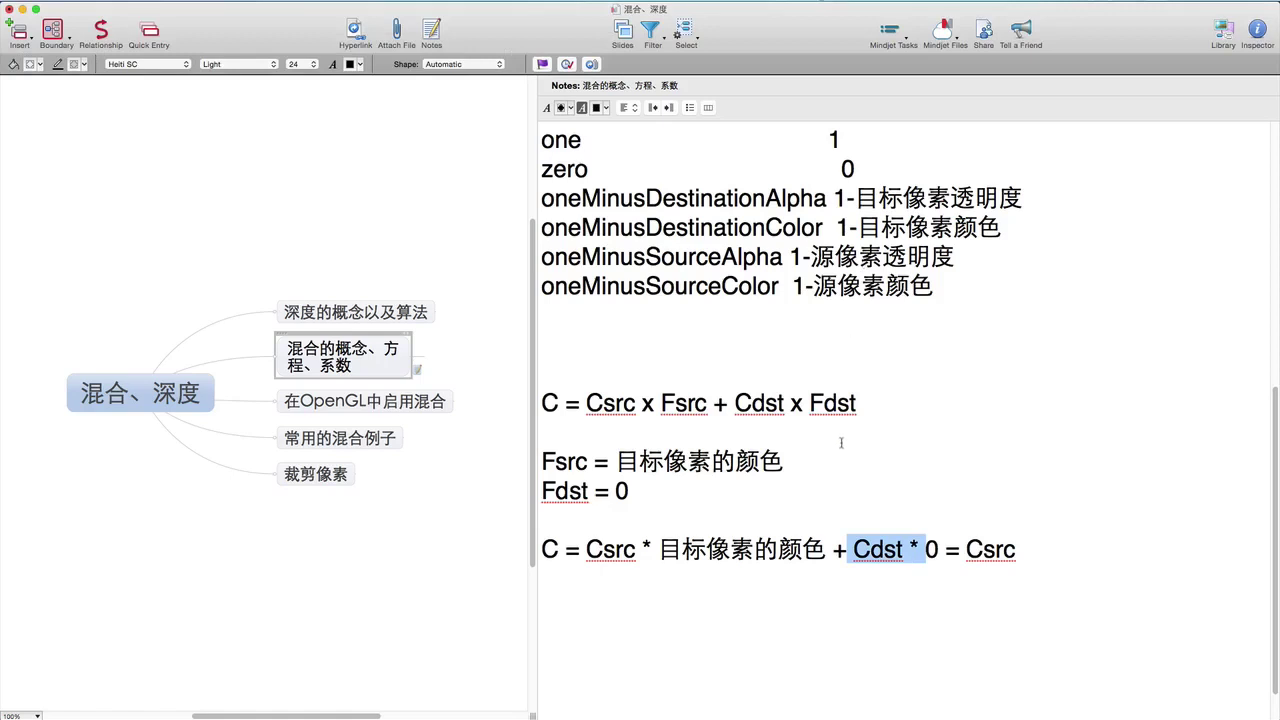
click(841, 443)
drag(614, 461, 788, 461)
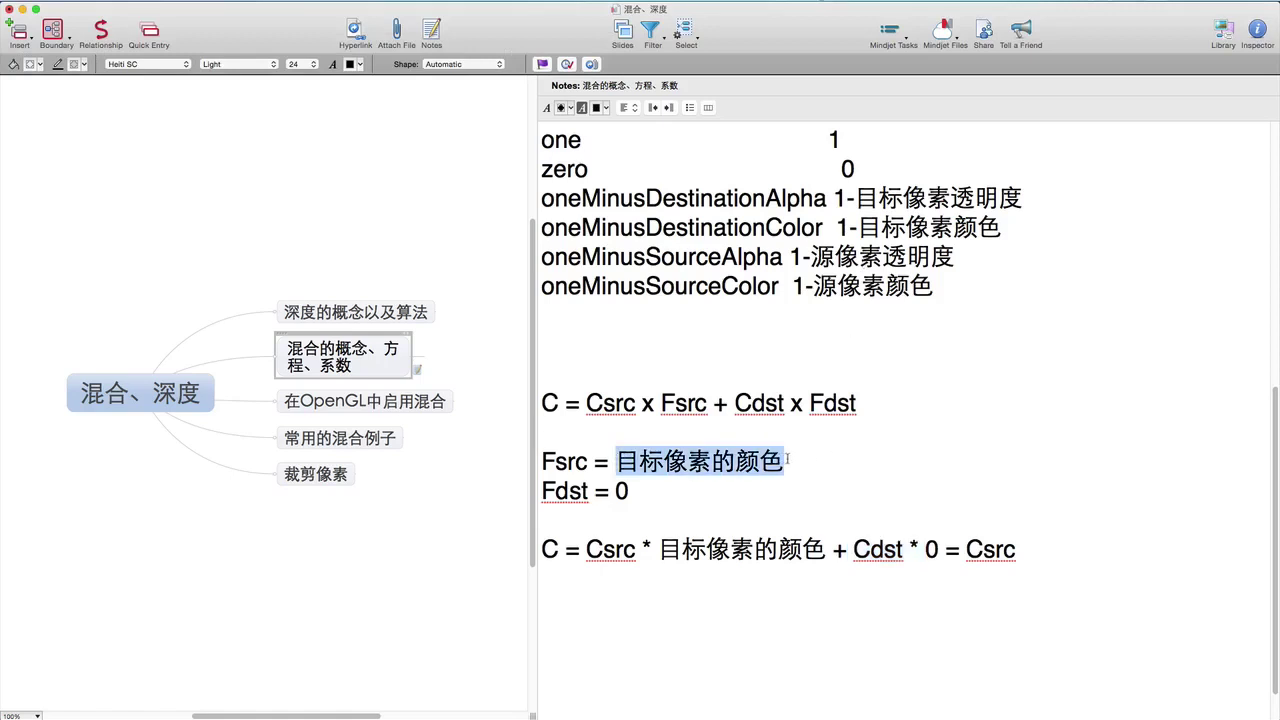
text(1-mubiao)
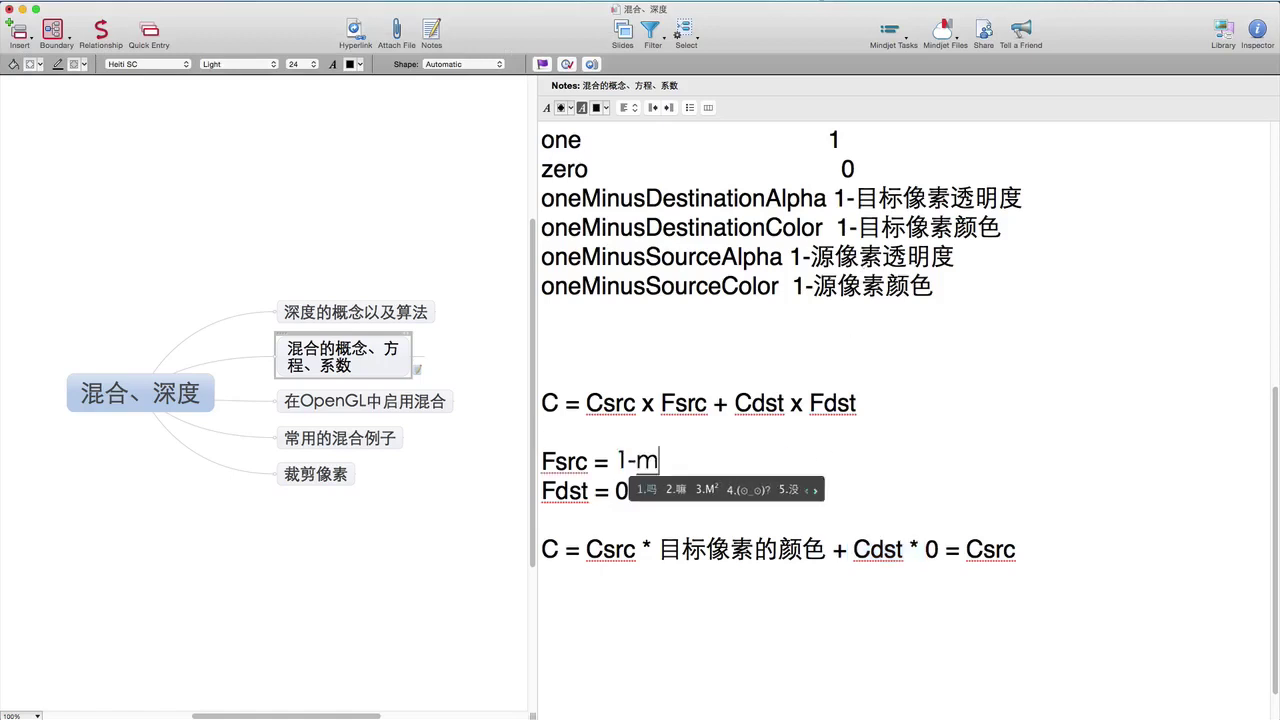
key(space)
text(xiangsu)
key(space)
text(de)
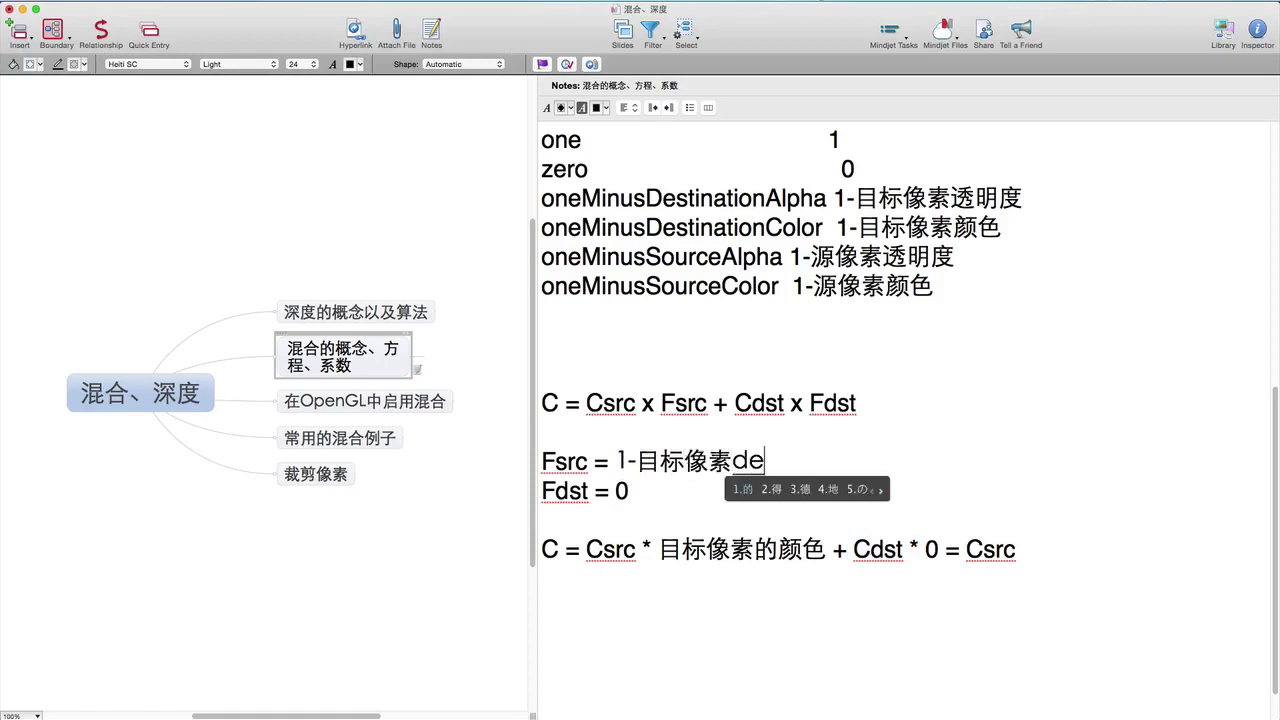
key(space)
text(doumingd)
key(BackSpace)
key(BackSpace)
key(BackSpace)
key(BackSpace)
key(BackSpace)
key(BackSpace)
key(BackSpace)
key(BackSpace)
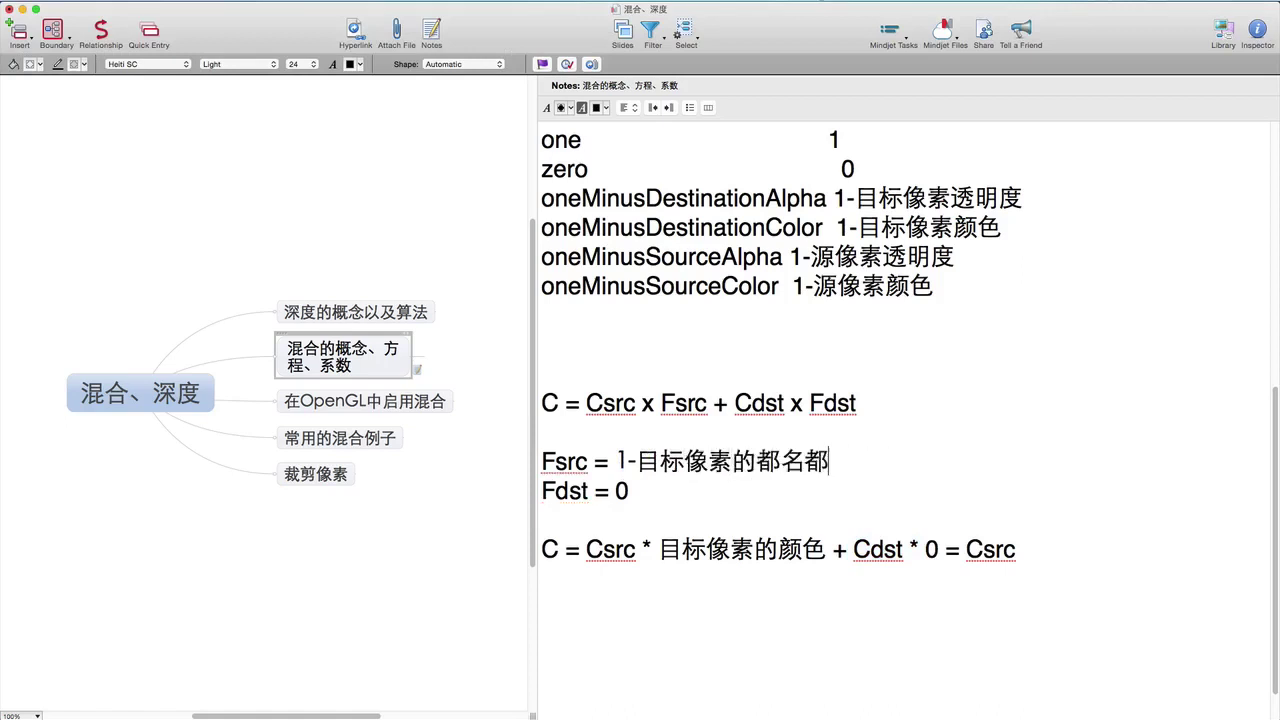
text(toumingd)
key(space)
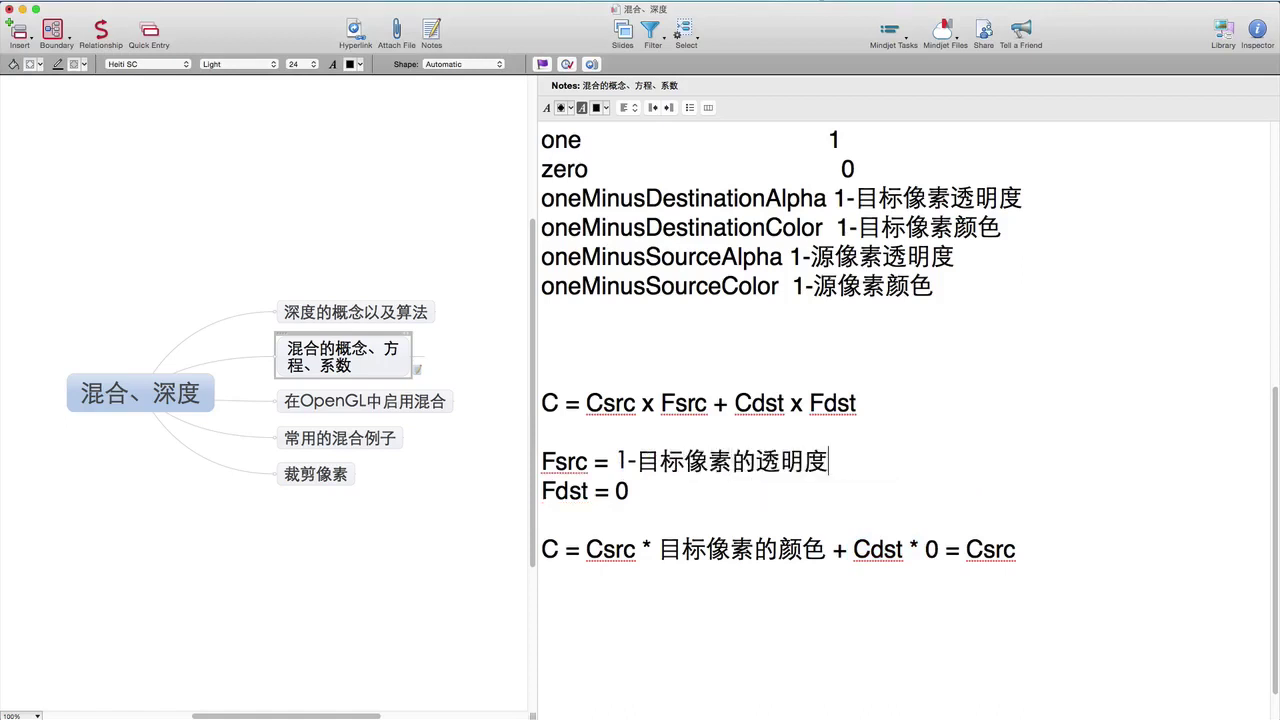
Append （默认1.0） = 0 to the Fsrc line
text(())
key(Left)
text(mor)
key(space)
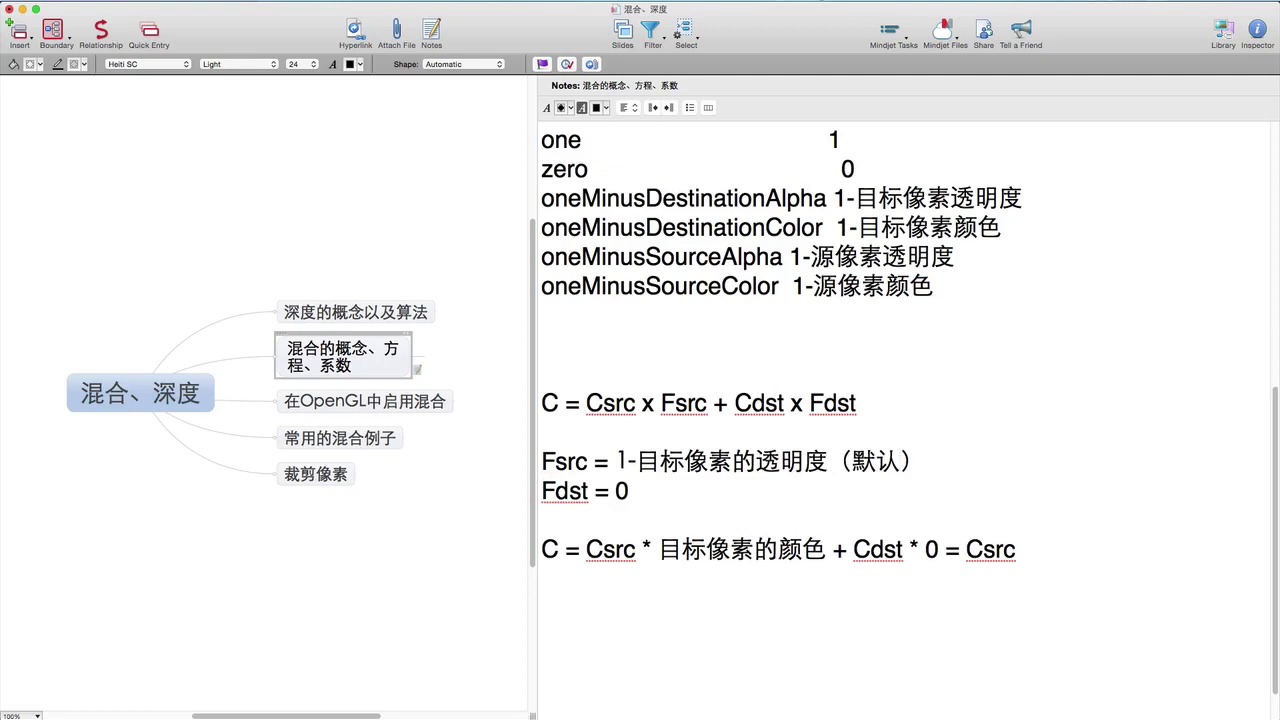
text(1.0） = 0)
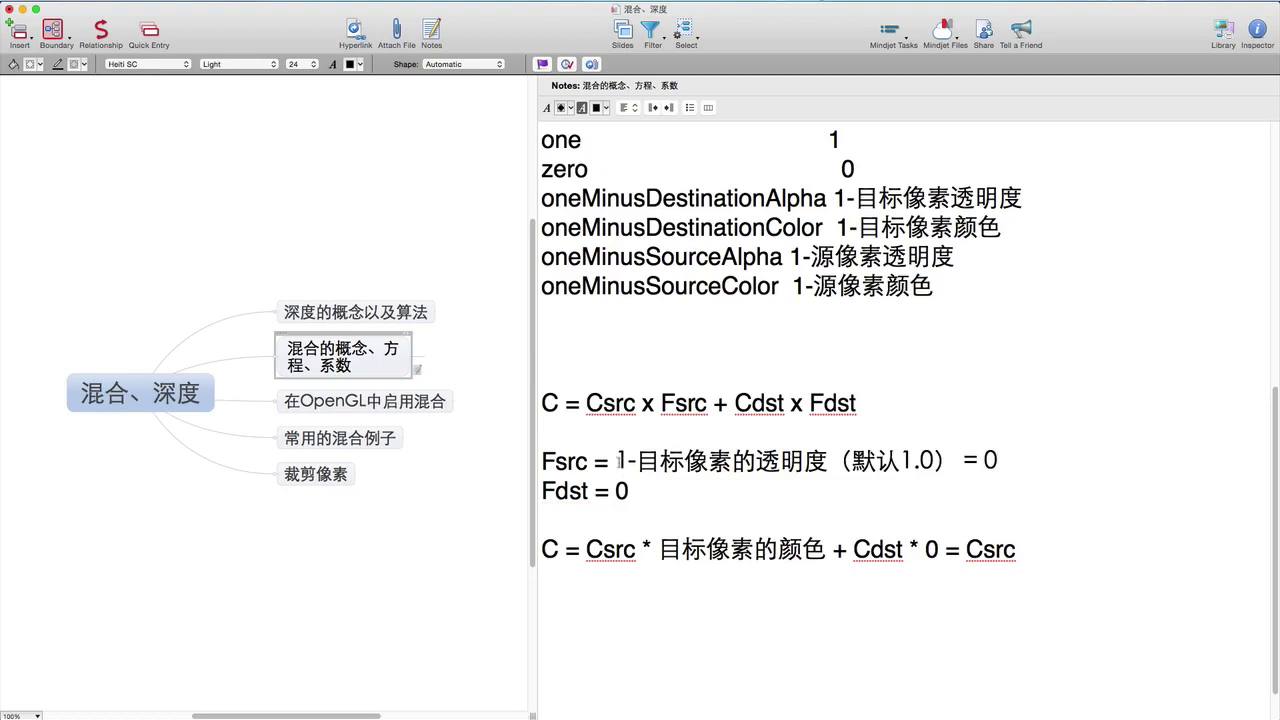
Change the expanded equation to C = Csrc * 0 + Cdst * 0 = 0
drag(802, 549, 826, 549)
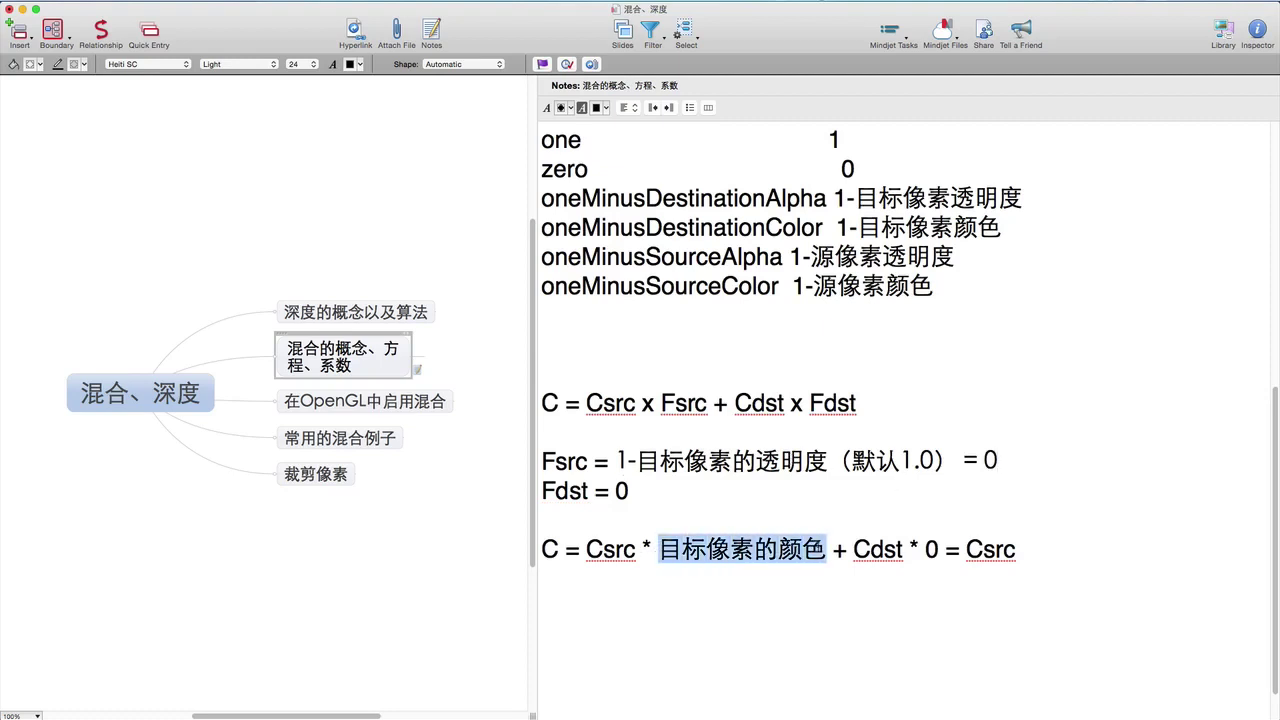
text(0)
click(962, 556)
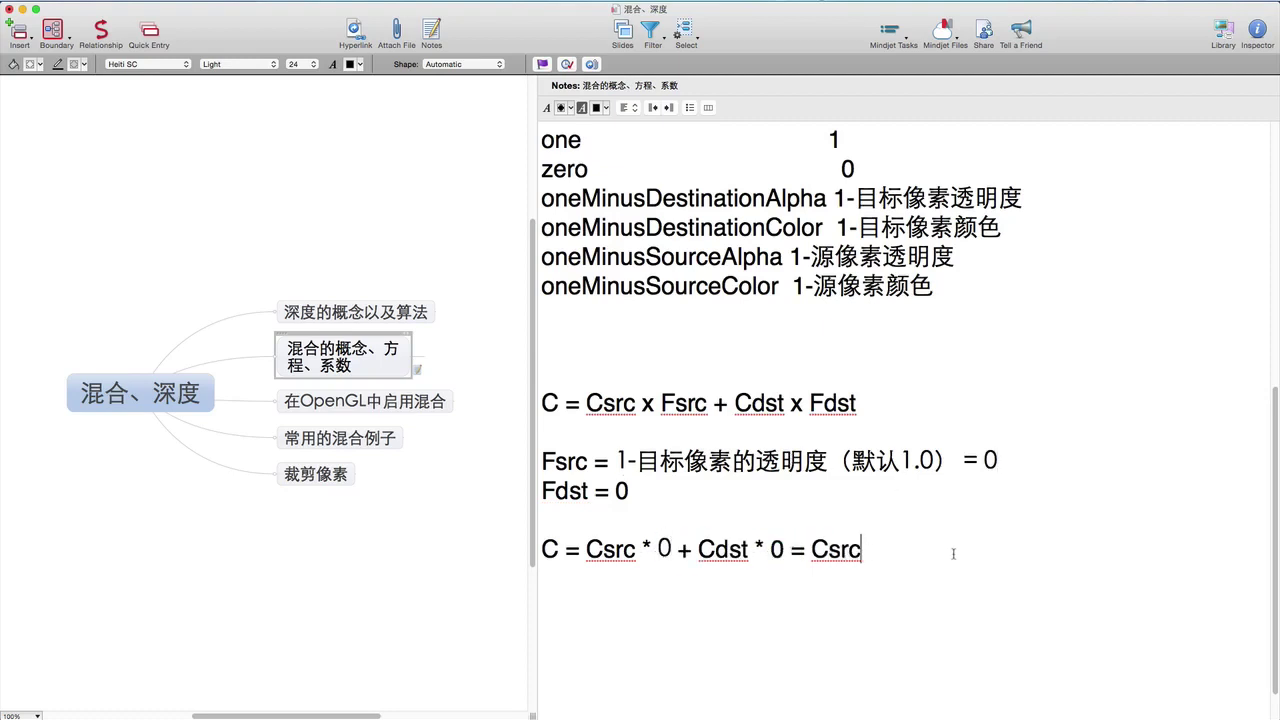
key(BackSpace)
key(BackSpace)
key(BackSpace)
key(BackSpace)
text(0)
Switch to WarshipIDE and set the scene's Clear Color to green 137C24
key(super+Tab)
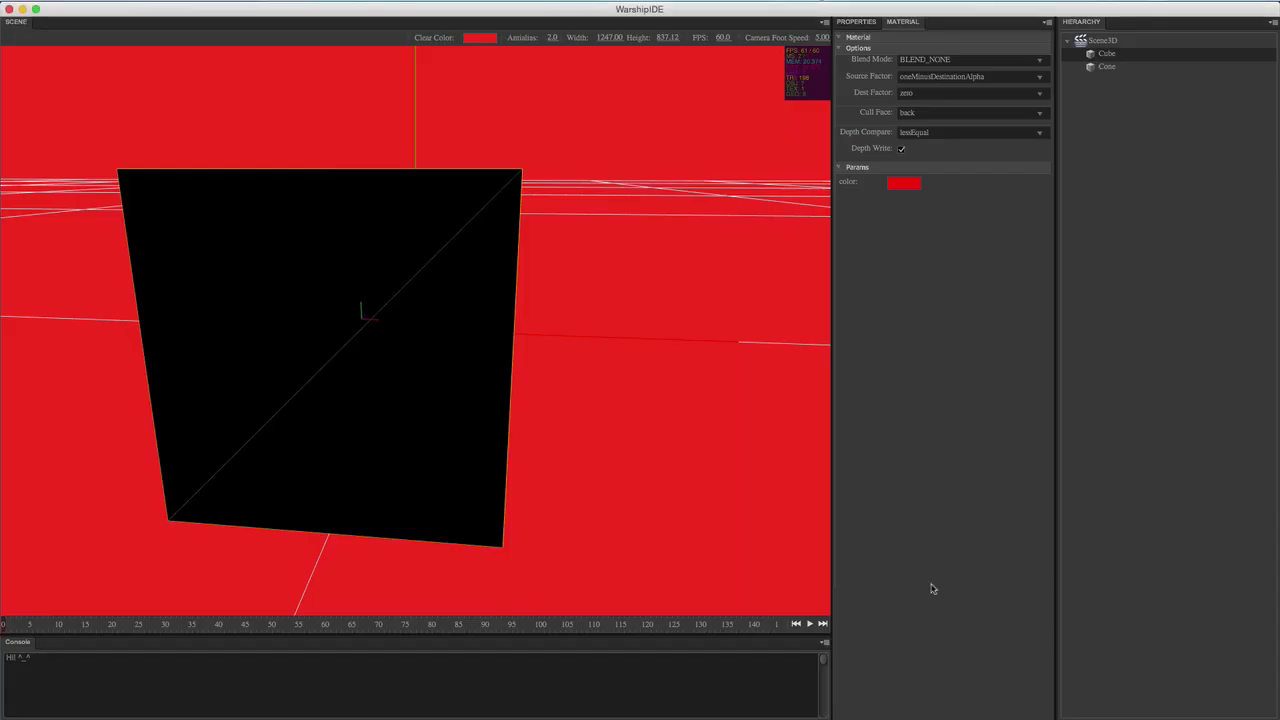
middle_drag(609, 289, 386, 143)
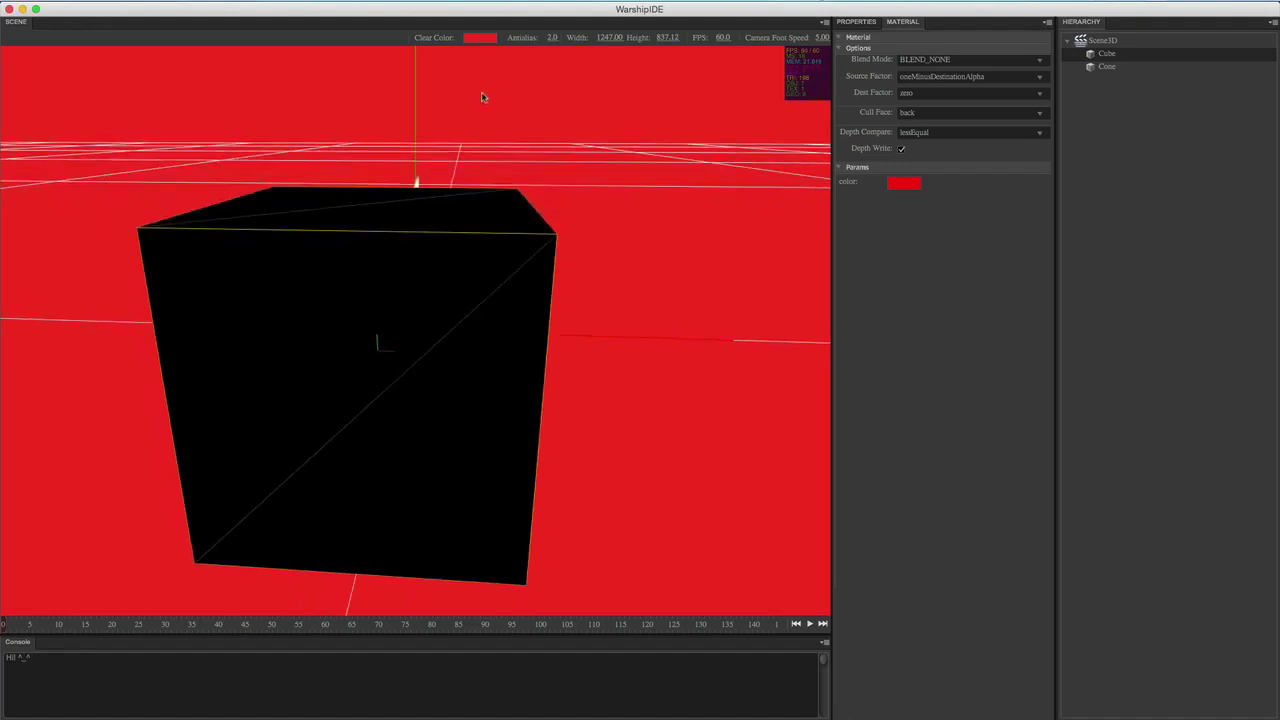
click(485, 39)
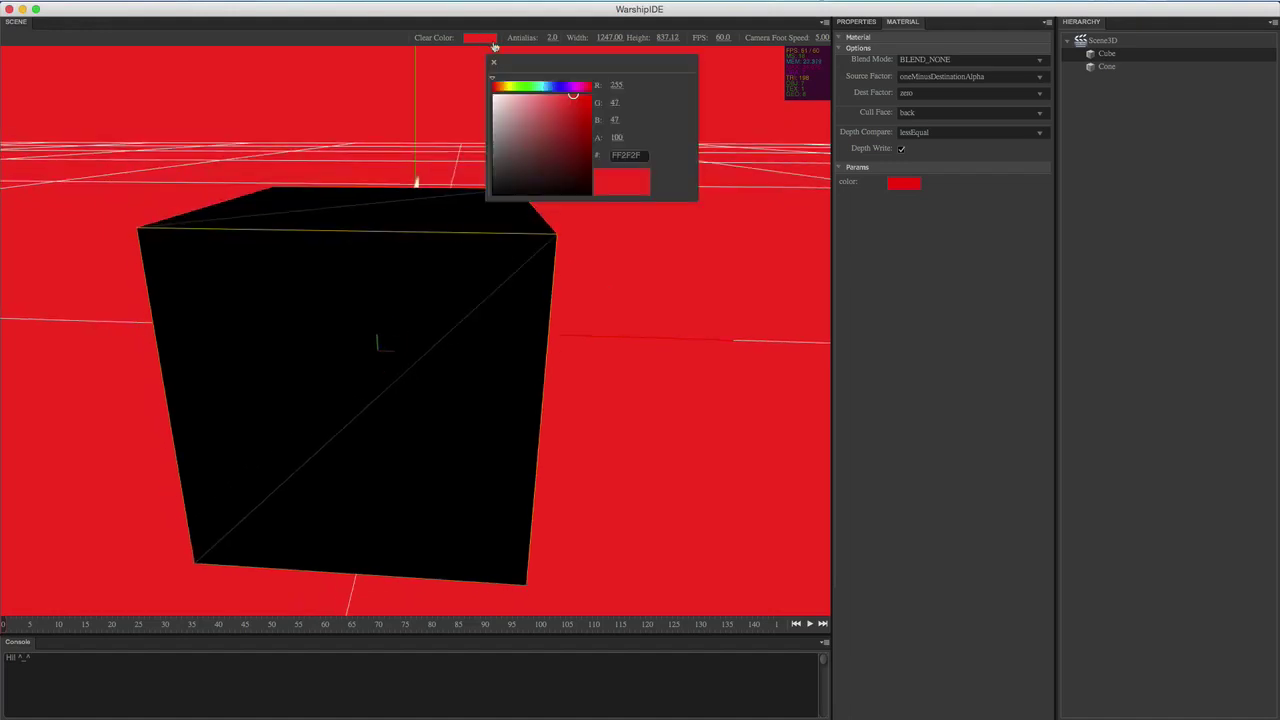
click(555, 122)
click(555, 109)
drag(555, 86, 592, 86)
drag(574, 111, 575, 146)
click(574, 111)
click(528, 86)
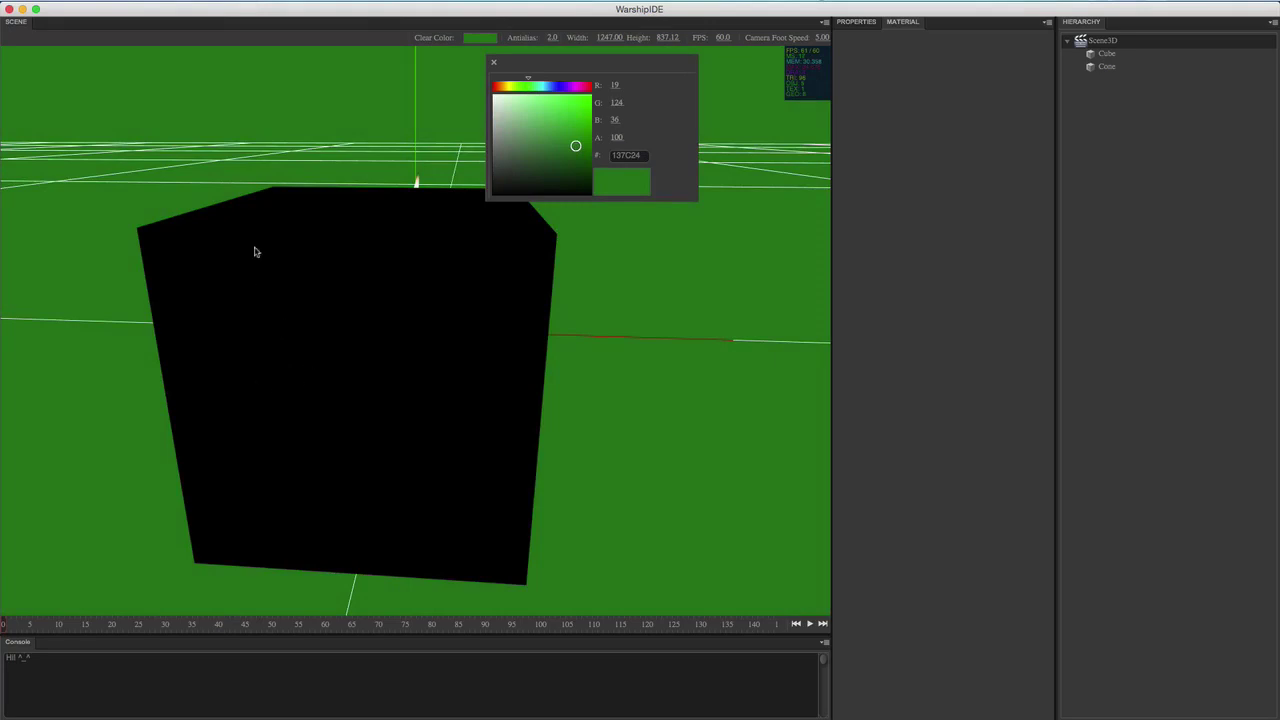
click(493, 63)
drag(624, 384, 628, 374)
Select the cube and set its material color to a saturated blue-violet
click(448, 298)
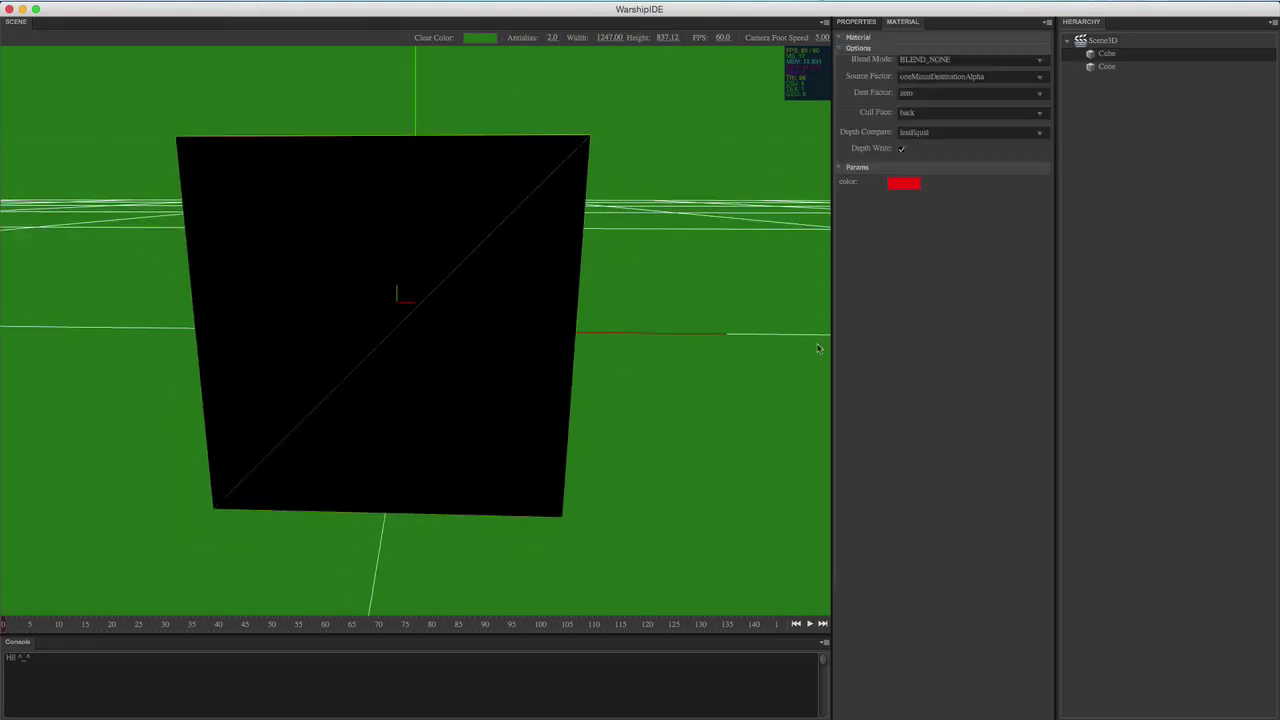
drag(768, 336, 766, 344)
click(908, 185)
drag(943, 314, 1019, 253)
click(934, 231)
click(968, 231)
click(973, 302)
click(955, 272)
drag(925, 231, 991, 236)
mouse_move(1017, 260)
mouse_down()
mouse_move(1006, 300)
mouse_move(1011, 255)
mouse_up()
click(920, 208)
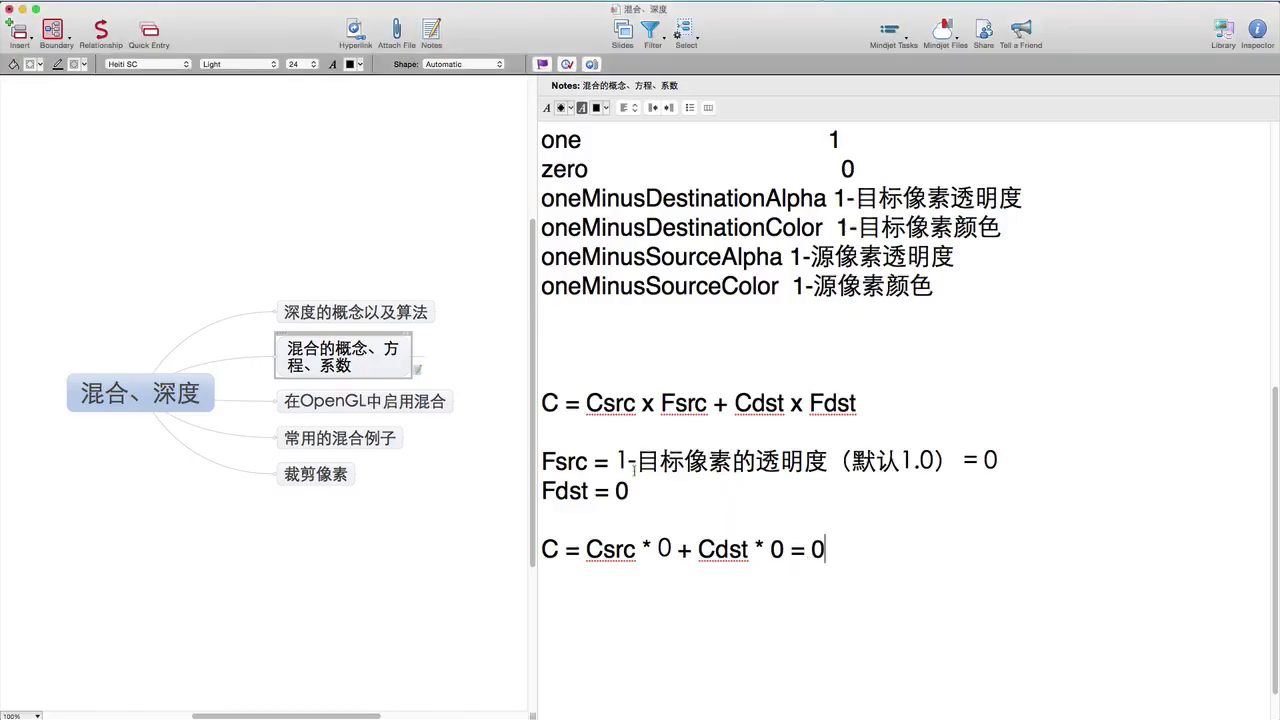
In the mind map notes, highlight the Fsrc value 1-目标像素的透明度（默认1.0） = 0 and the Fdst = 0 line
drag(617, 459, 1032, 451)
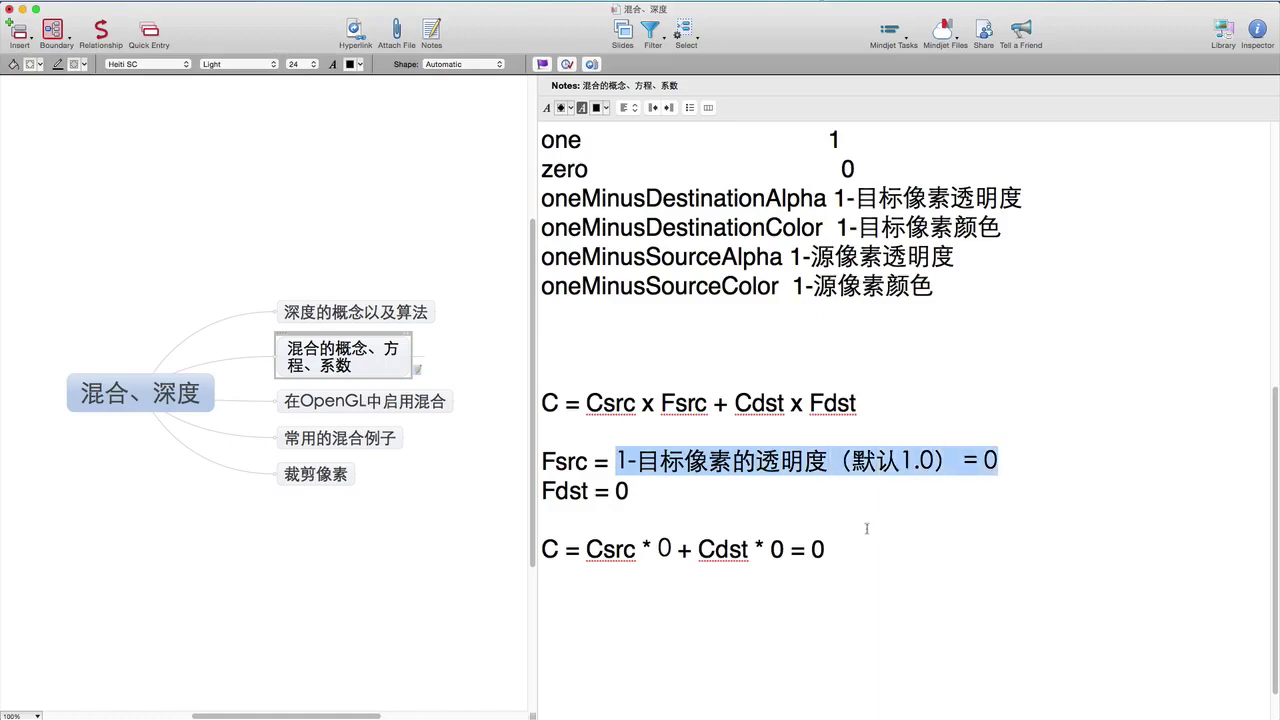
click(657, 510)
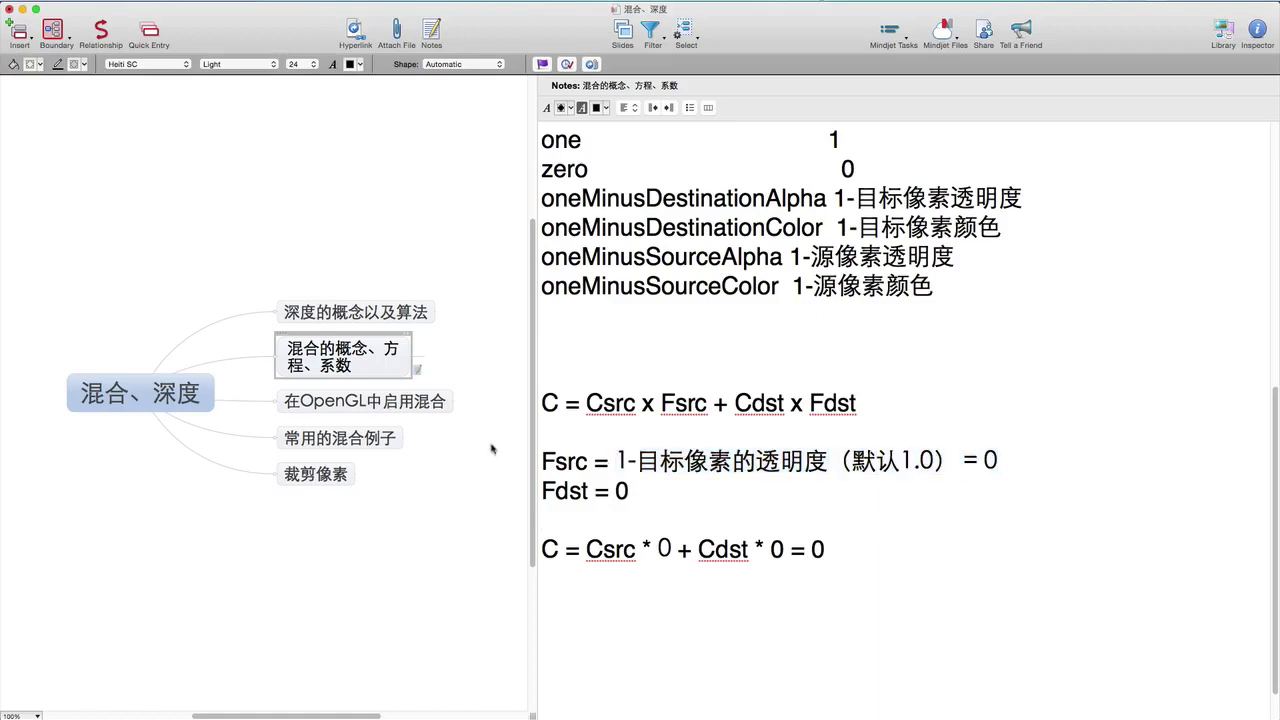
drag(628, 494, 541, 492)
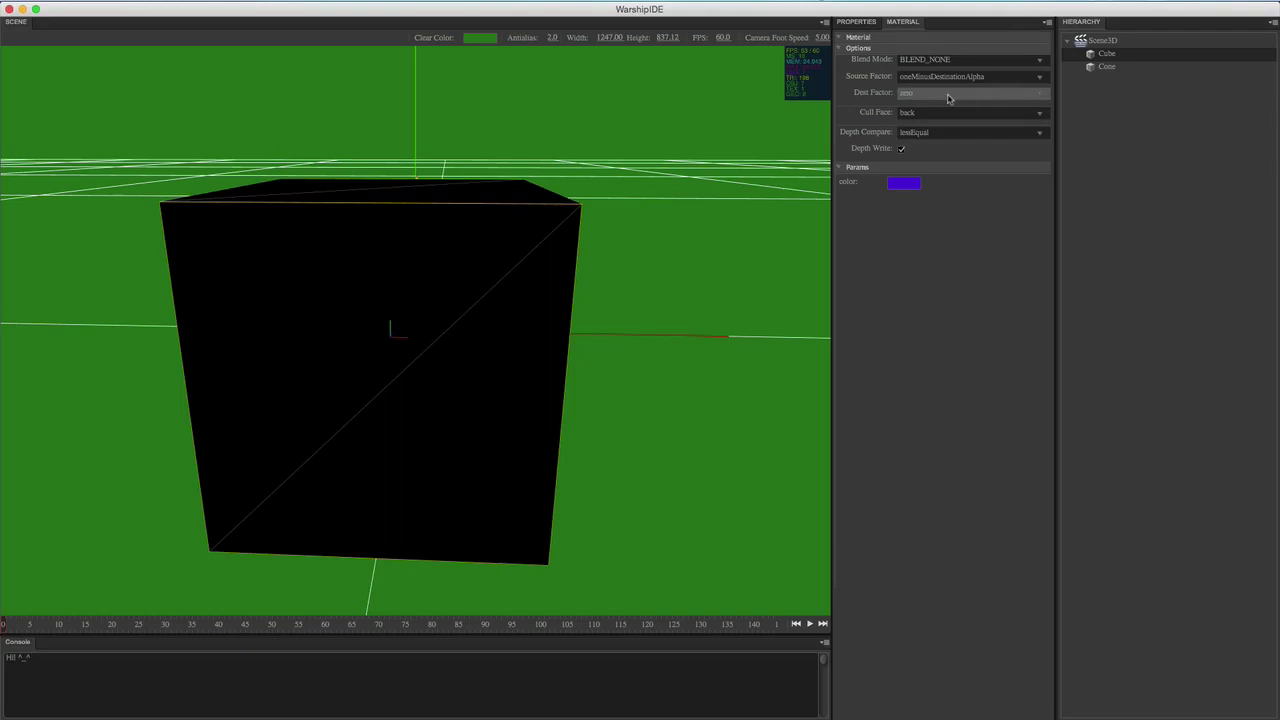
Set the cube material's destination blend factor to one
click(955, 93)
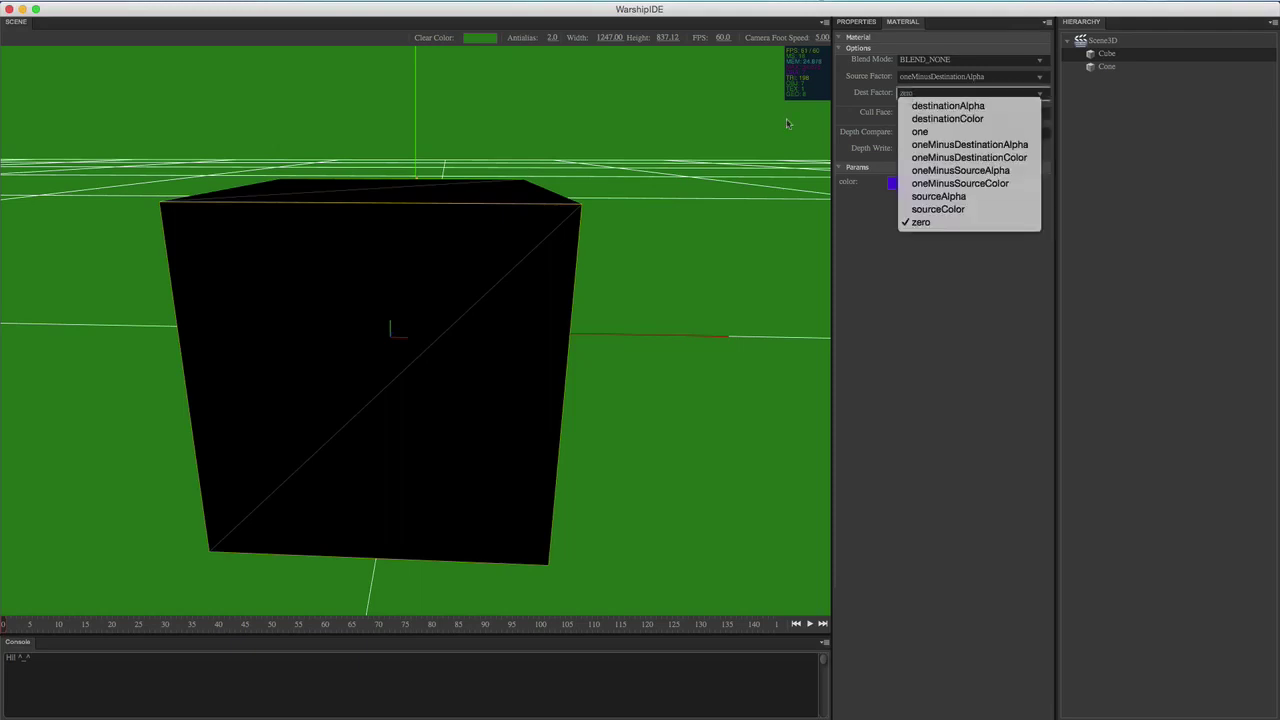
click(920, 131)
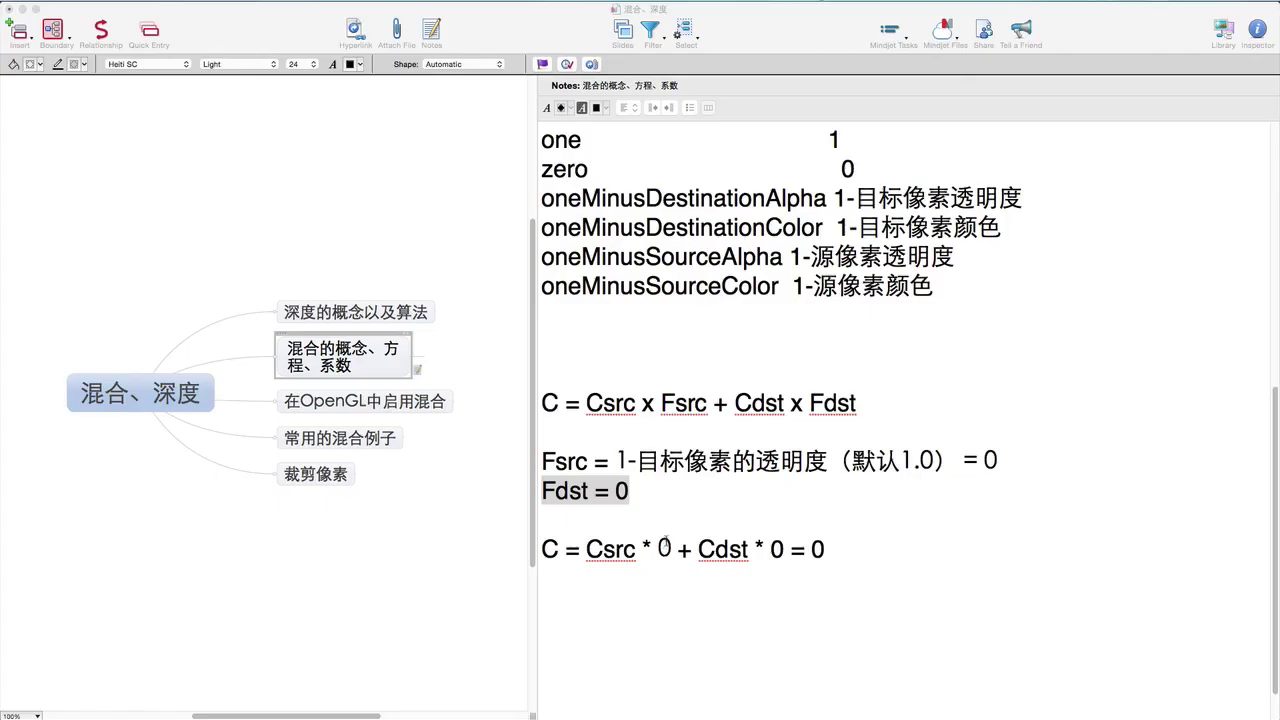
In the mind map notes, change the expanded equation's Cdst multiplier to 1 and its result to C
click(797, 620)
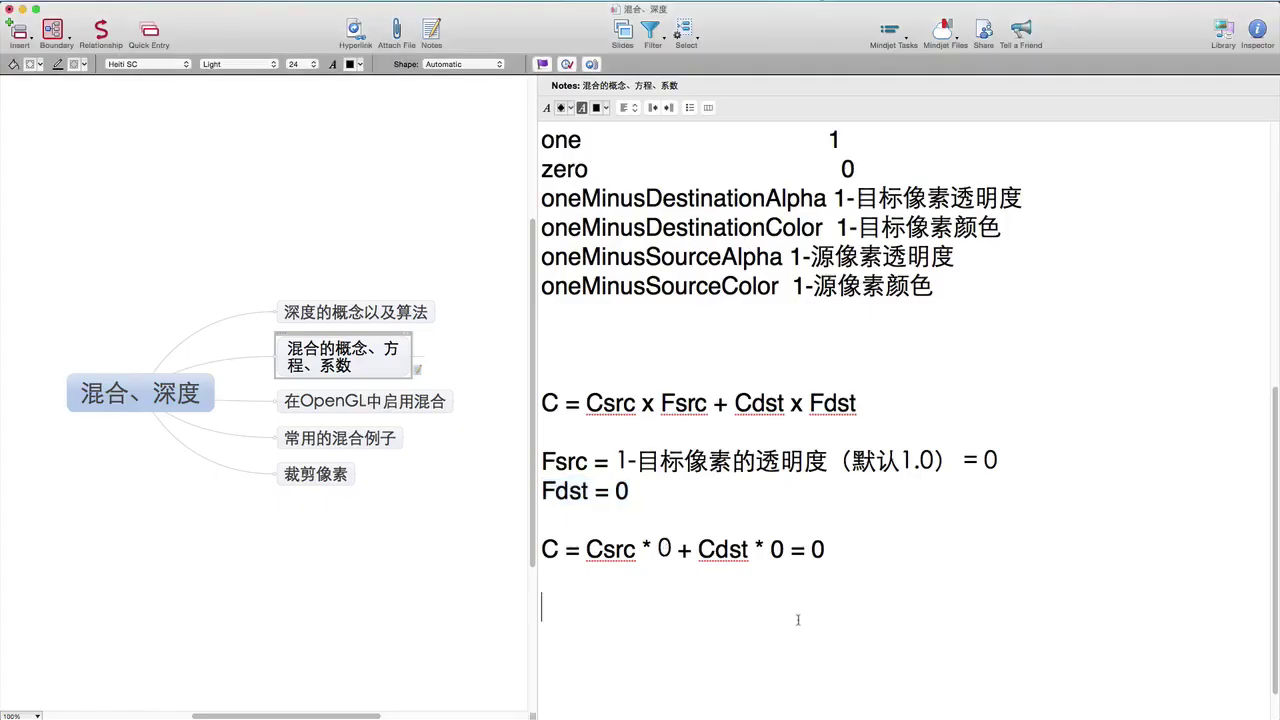
double_click(777, 549)
text(1)
click(834, 556)
key(BackSpace)
text(C是)
key(BackSpace)
text(是)
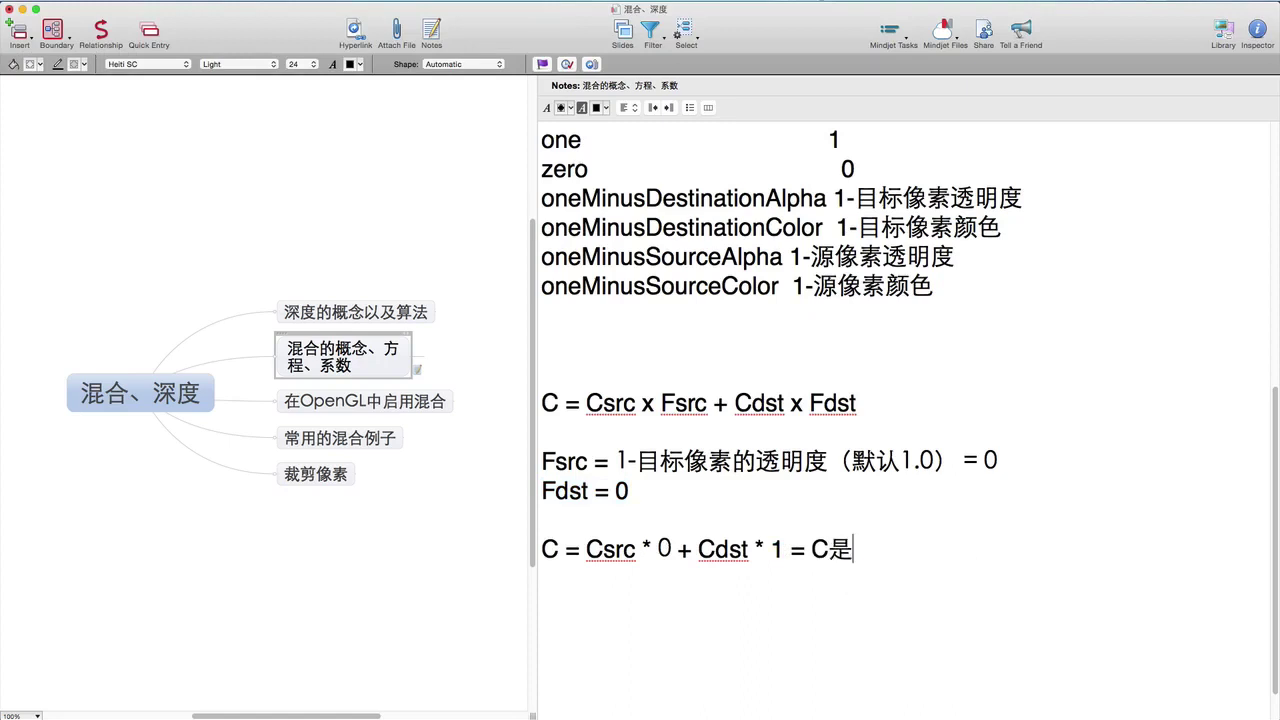
key(BackSpace)
Append "=> 目标像素的颜色" to the end of the expanded equation
text(=> m)
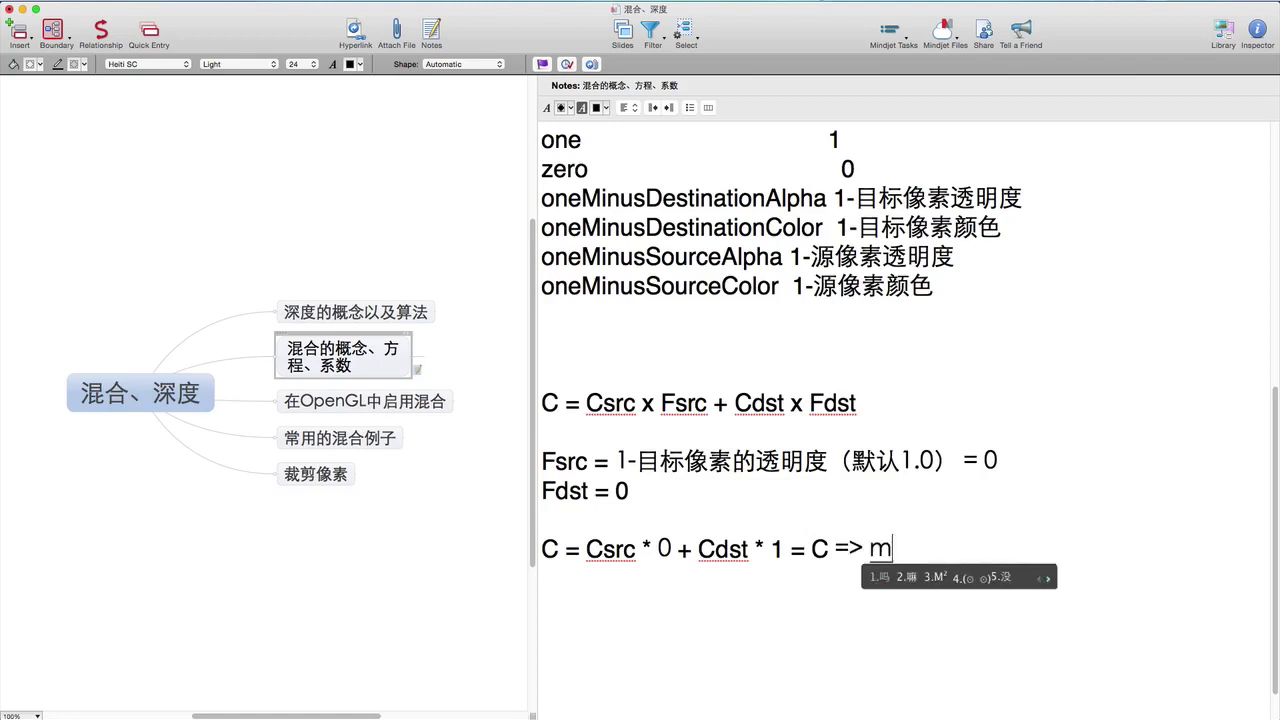
key(BackSpace)
text(目标像素的yan's)
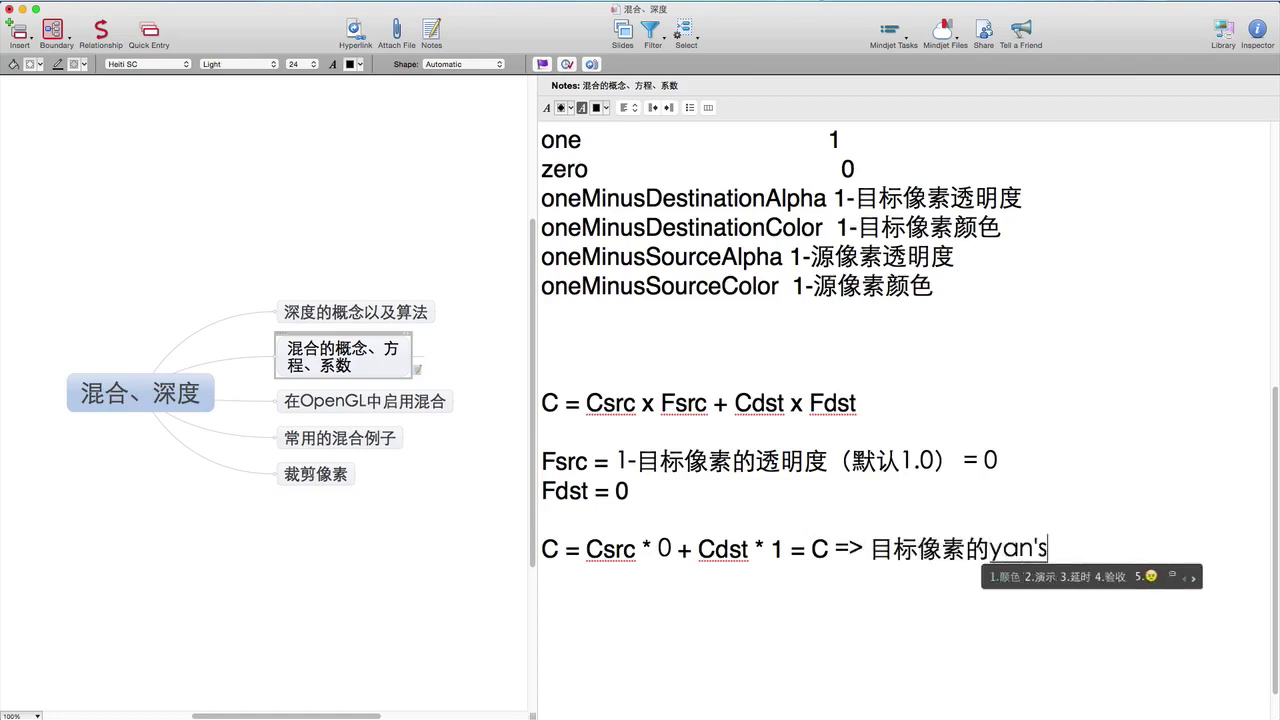
key(space)
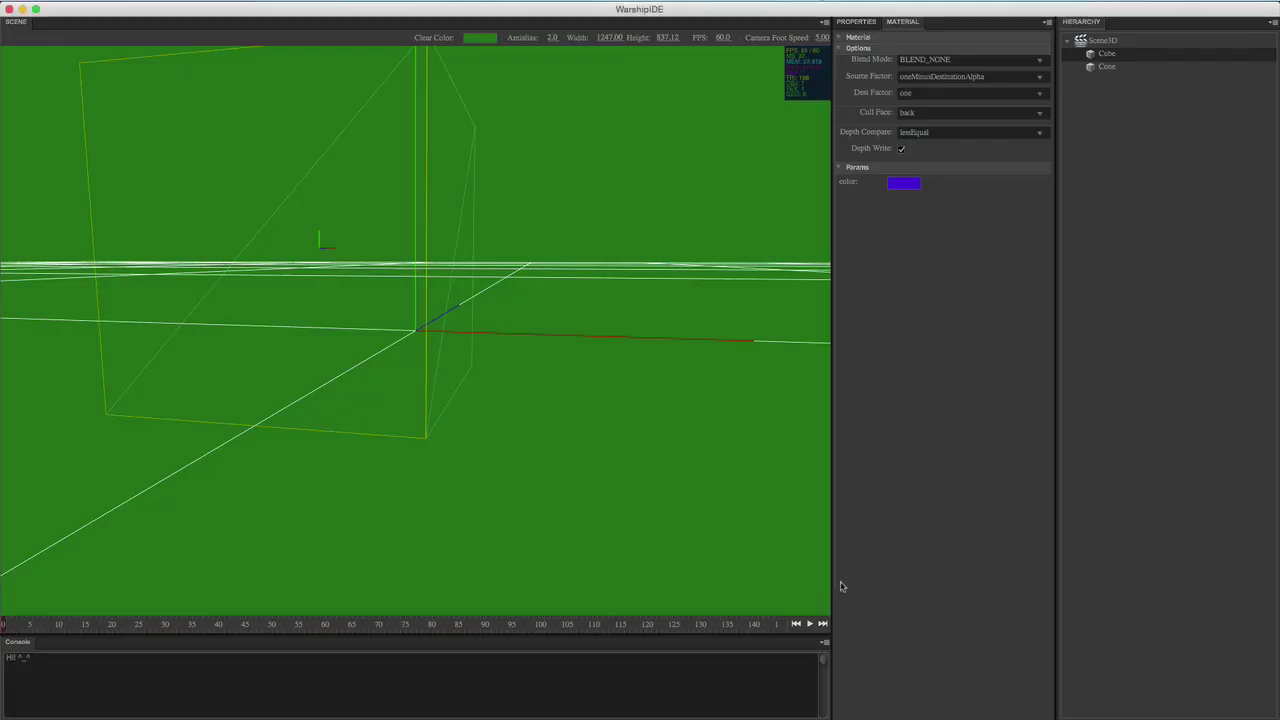
Switch to WarshipIDE and inspect the blended cube from several angles, with and without its selection outline
drag(483, 314, 421, 284)
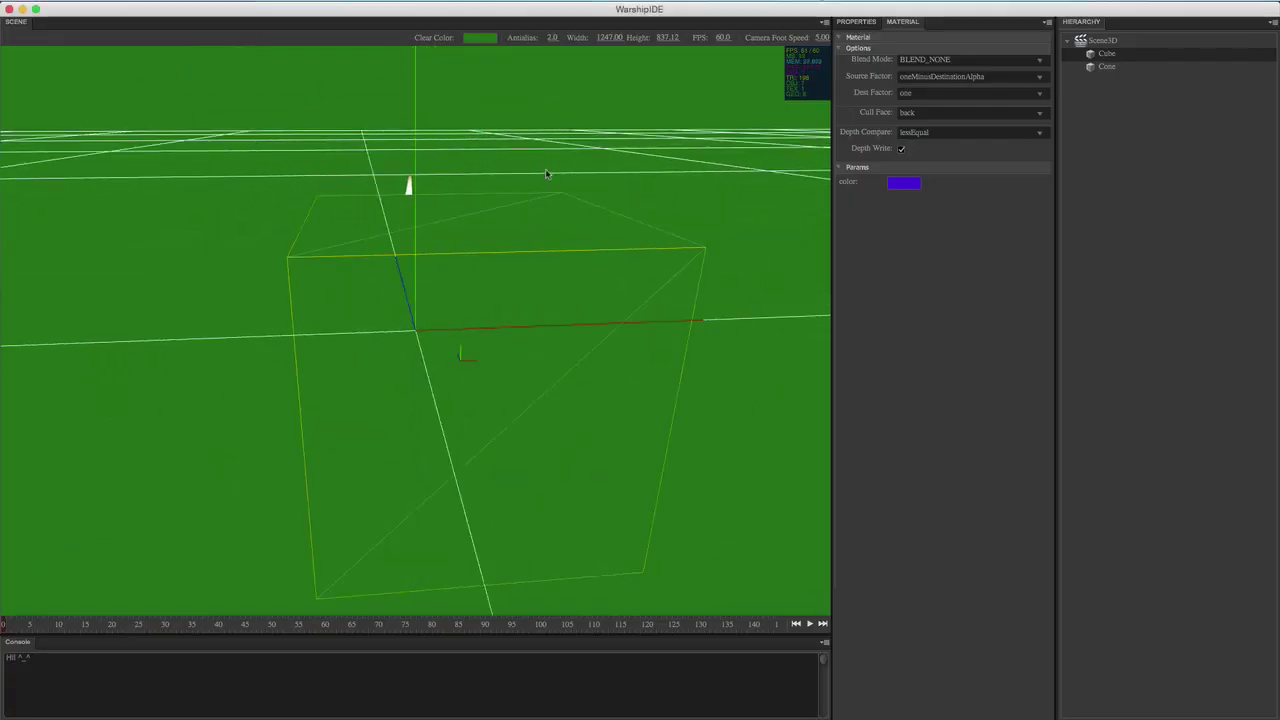
drag(556, 209, 484, 179)
click(613, 106)
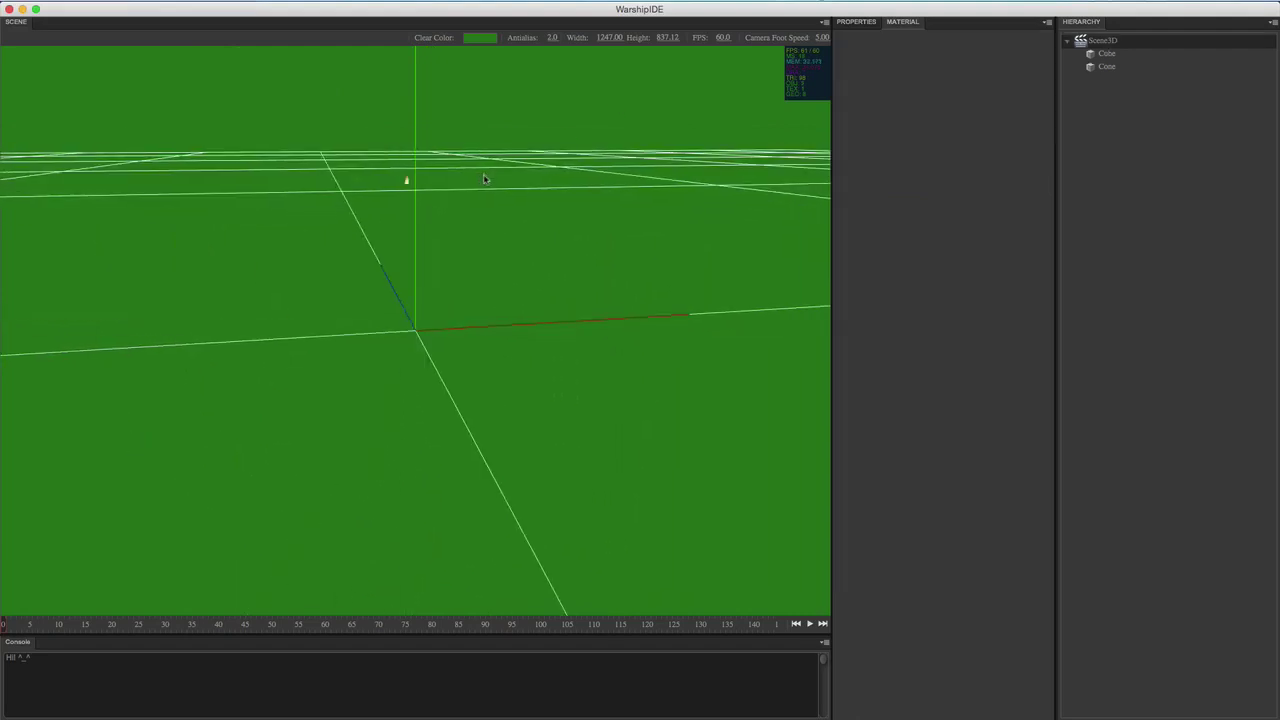
click(425, 309)
mouse_move(629, 397)
mouse_down()
mouse_move(605, 370)
mouse_move(609, 383)
mouse_up()
drag(479, 203, 540, 365)
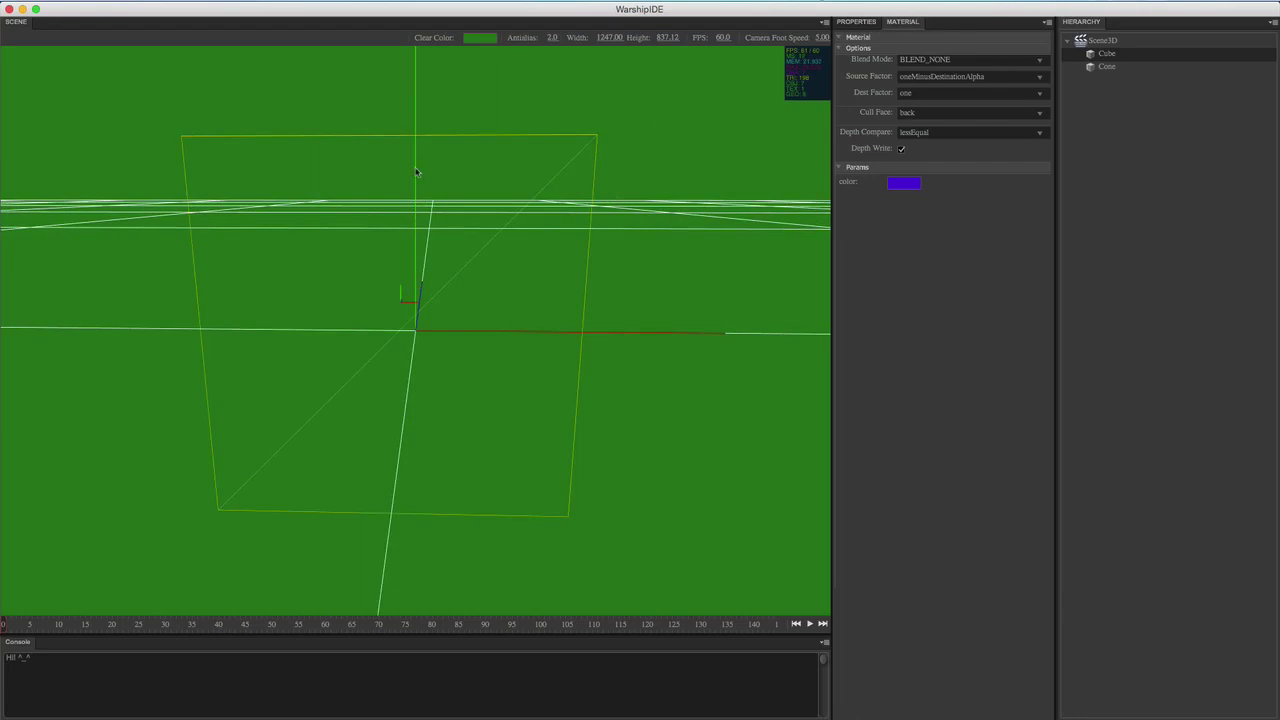
Select the cone and set its Layer value to 0
click(1106, 67)
drag(700, 257, 581, 269)
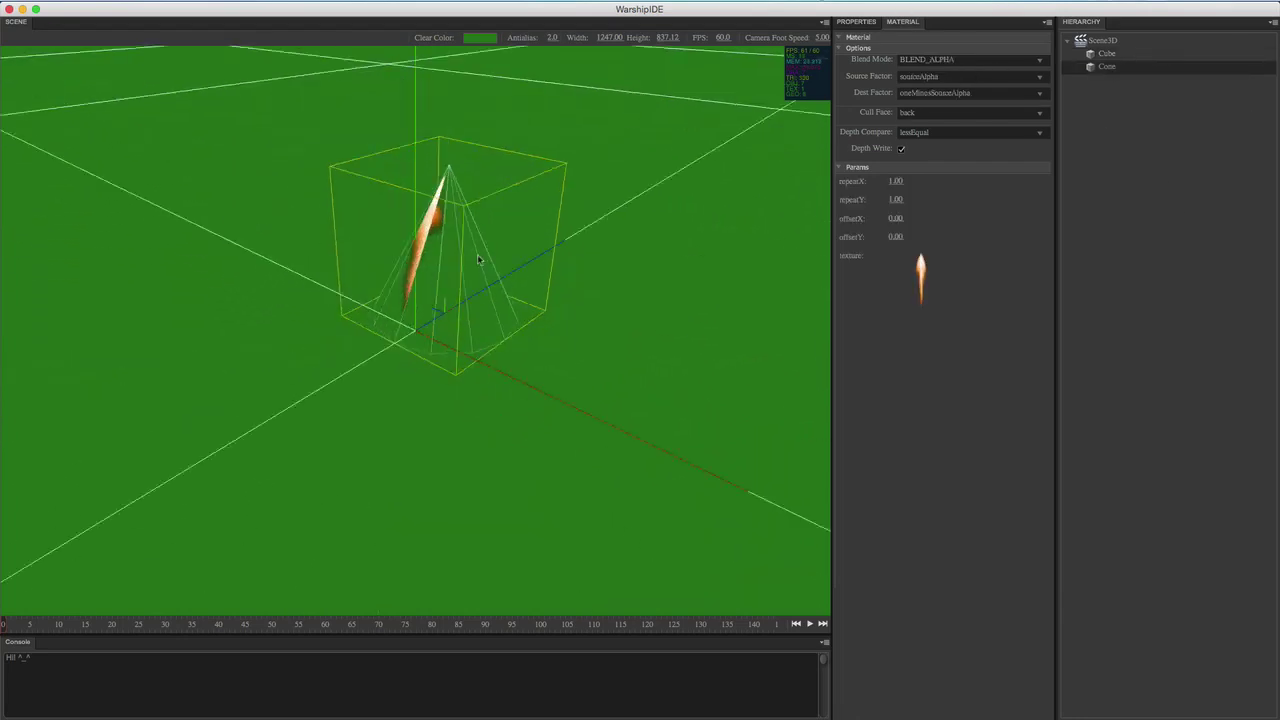
drag(402, 234, 412, 281)
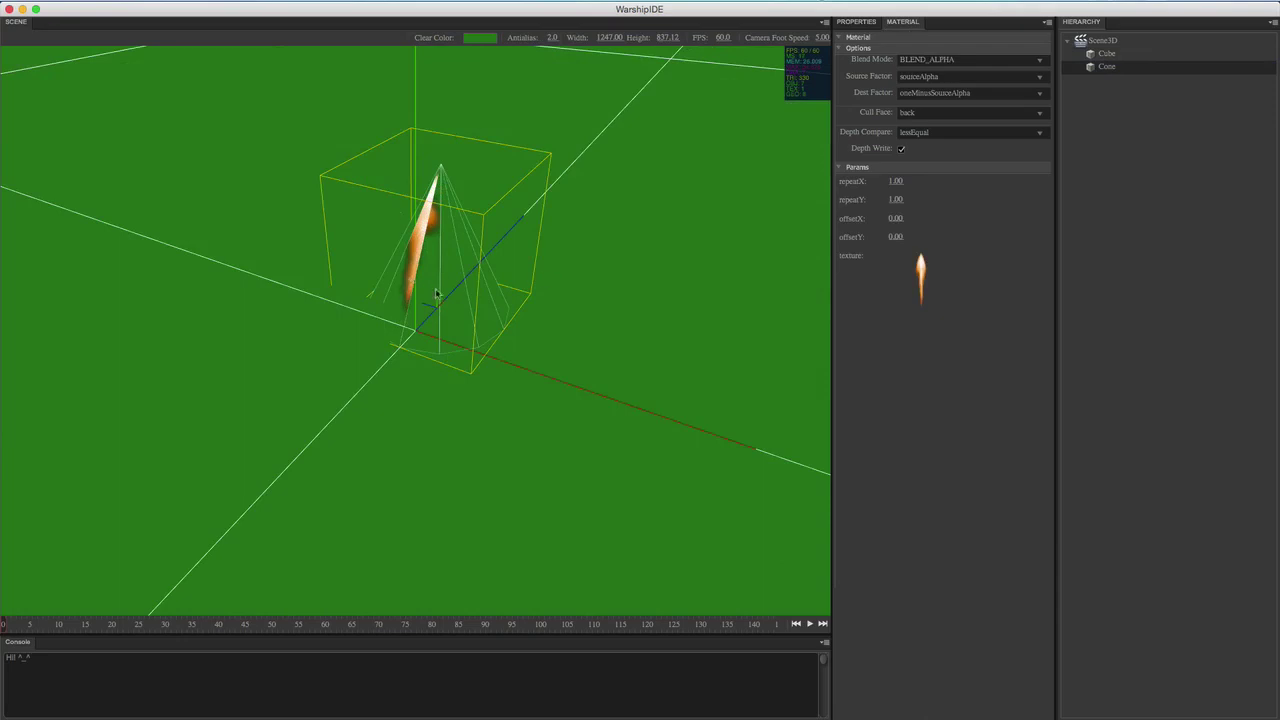
click(857, 21)
click(991, 73)
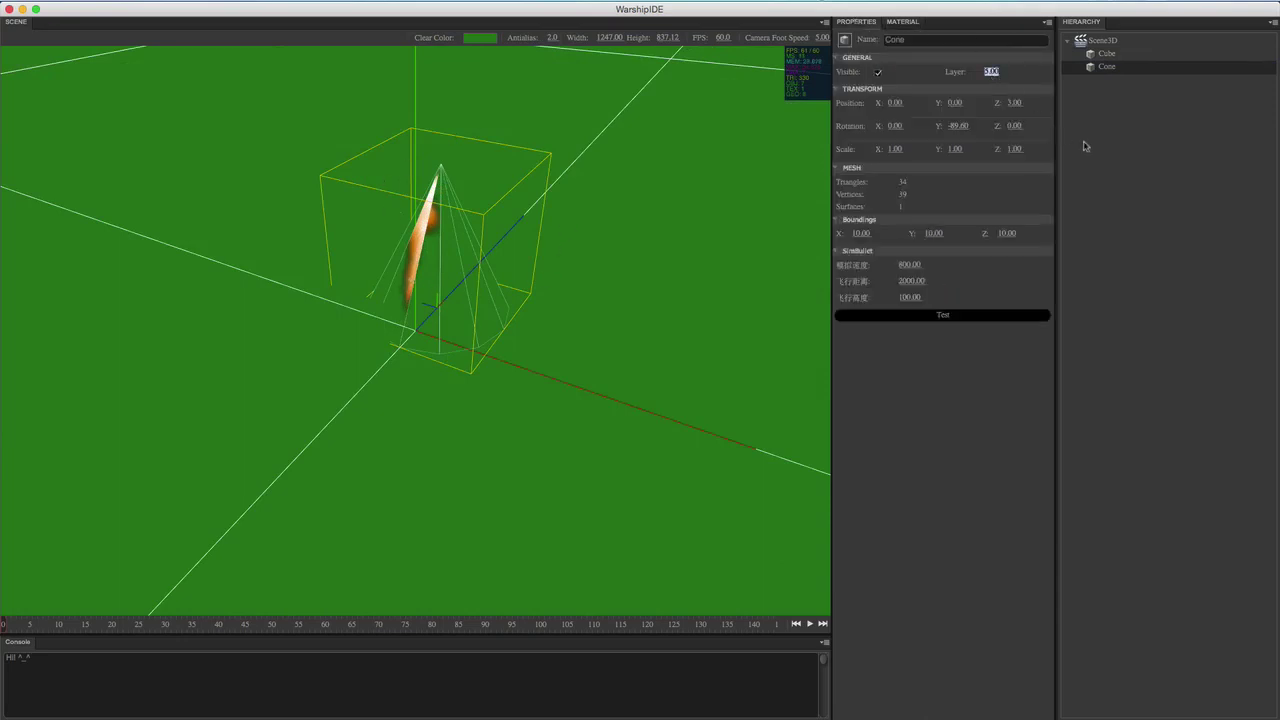
text(0)
key(Return)
drag(566, 301, 600, 260)
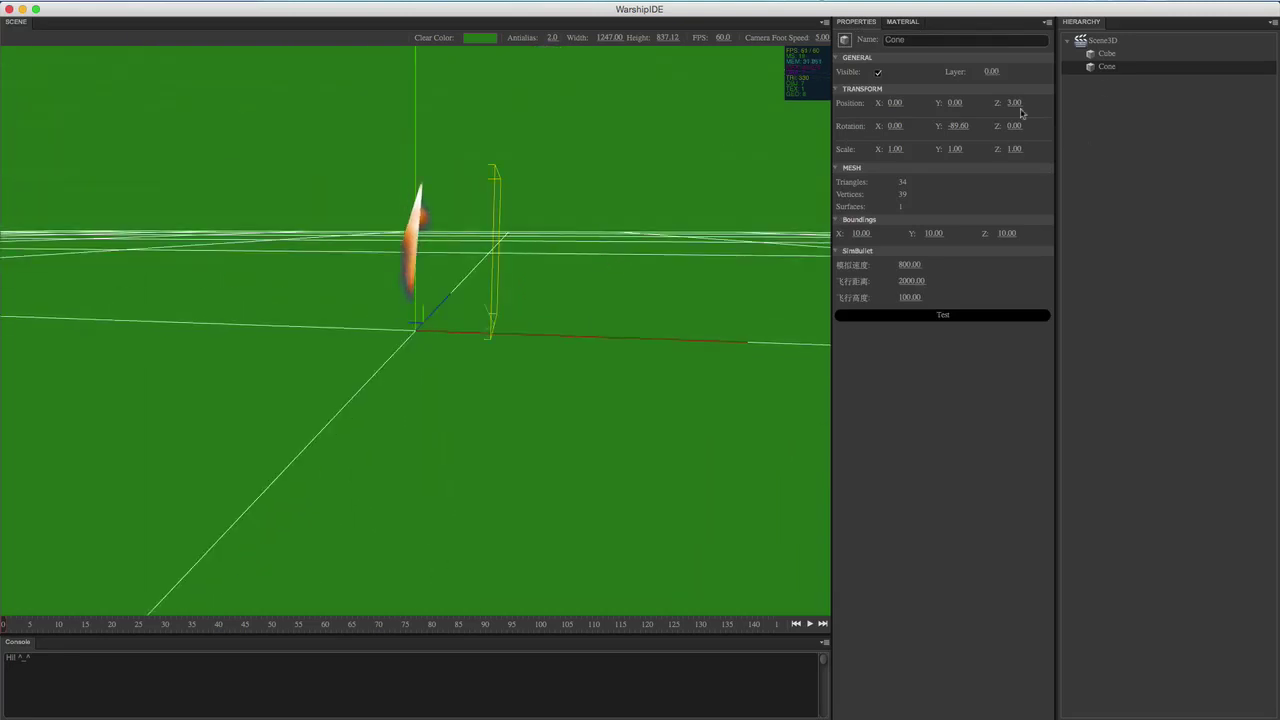
Select the cube and examine from several angles how it blends against the background and the textured cone
click(1104, 53)
drag(545, 320, 505, 326)
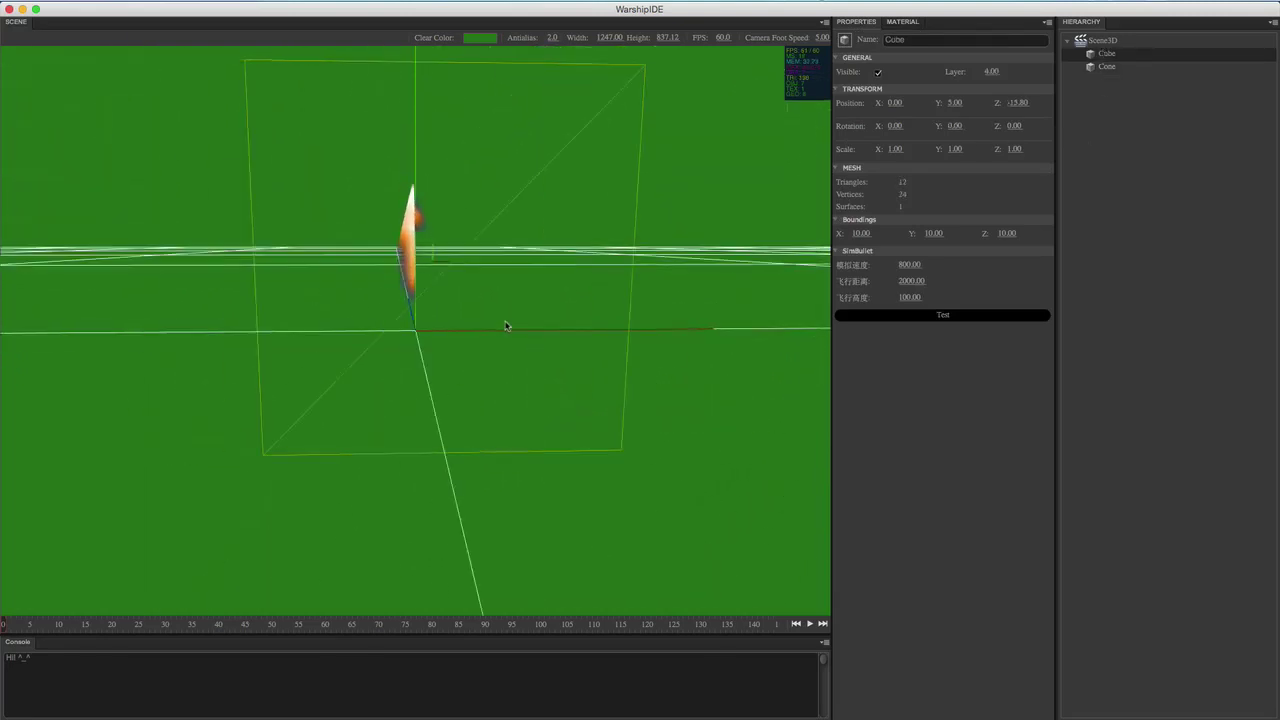
drag(527, 261, 483, 468)
drag(338, 293, 541, 375)
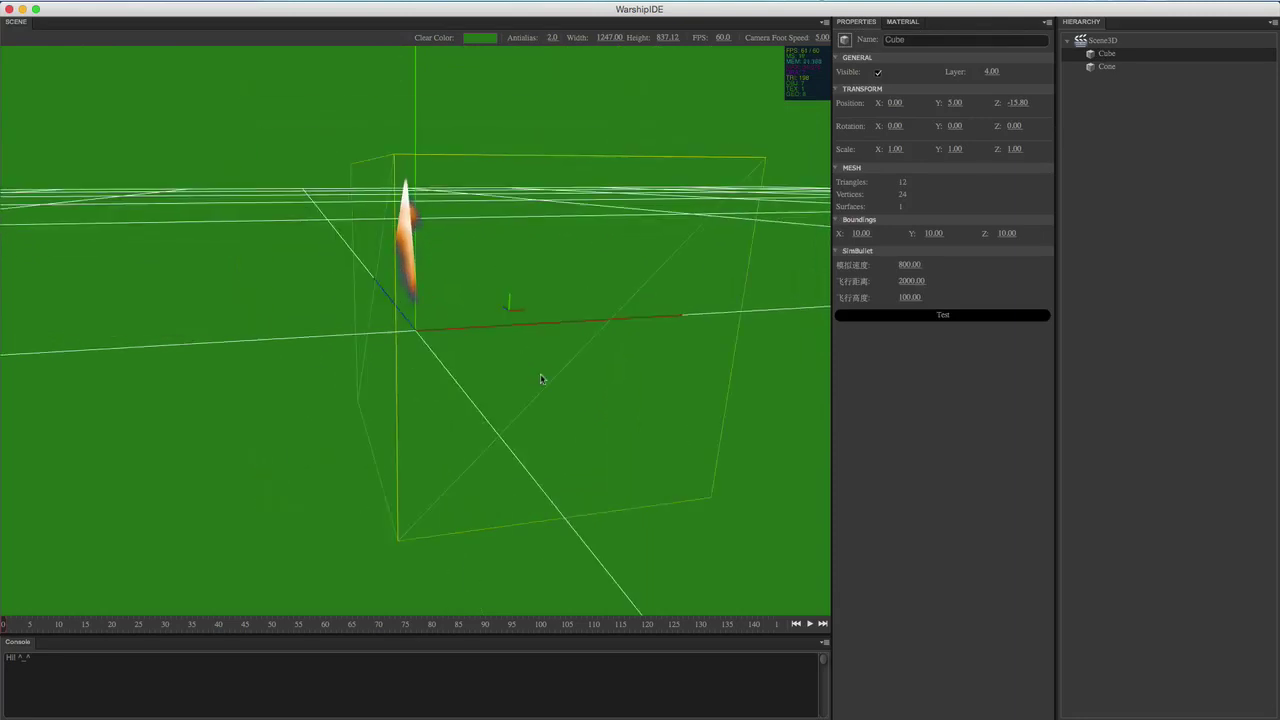
drag(417, 360, 444, 378)
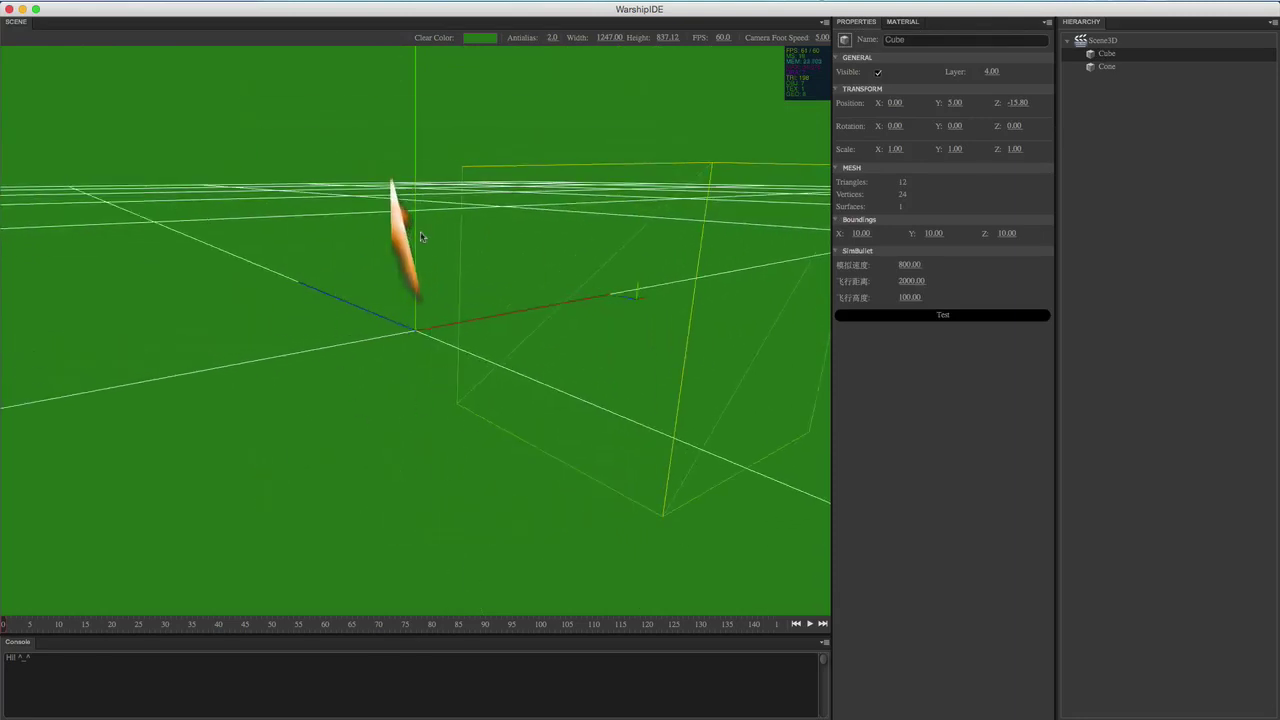
drag(361, 215, 314, 207)
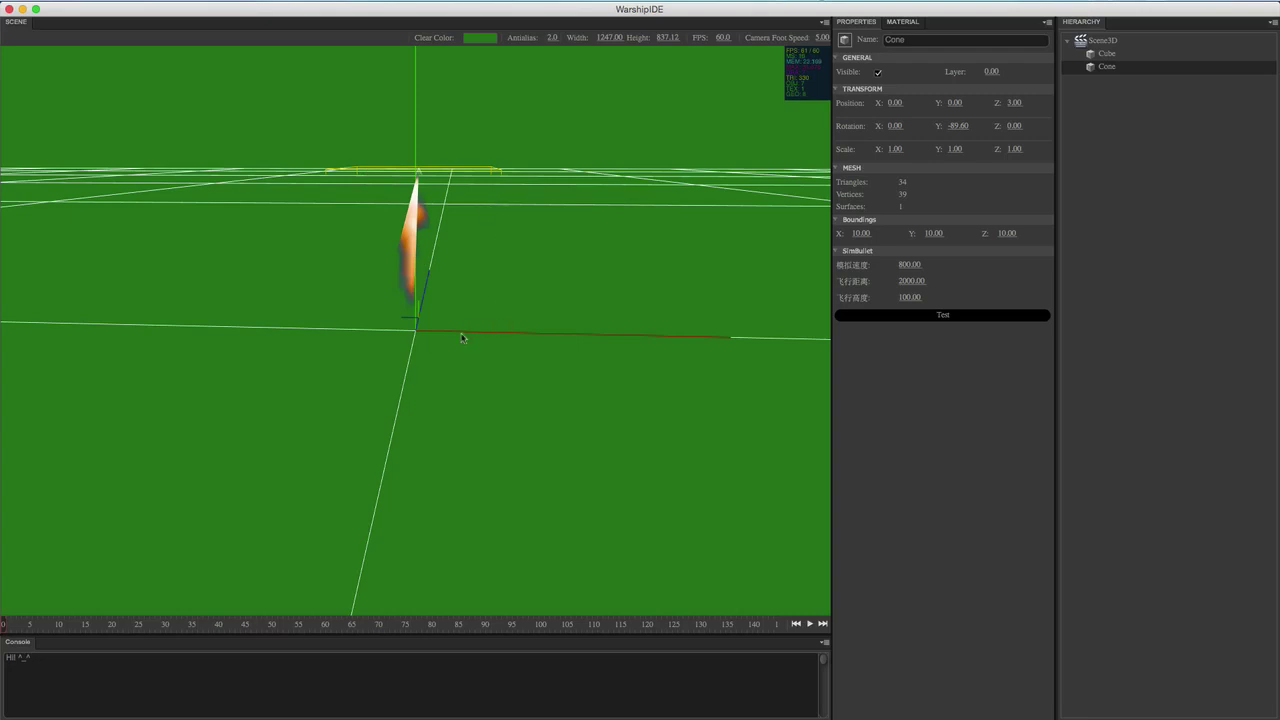
drag(561, 443, 561, 431)
click(1108, 54)
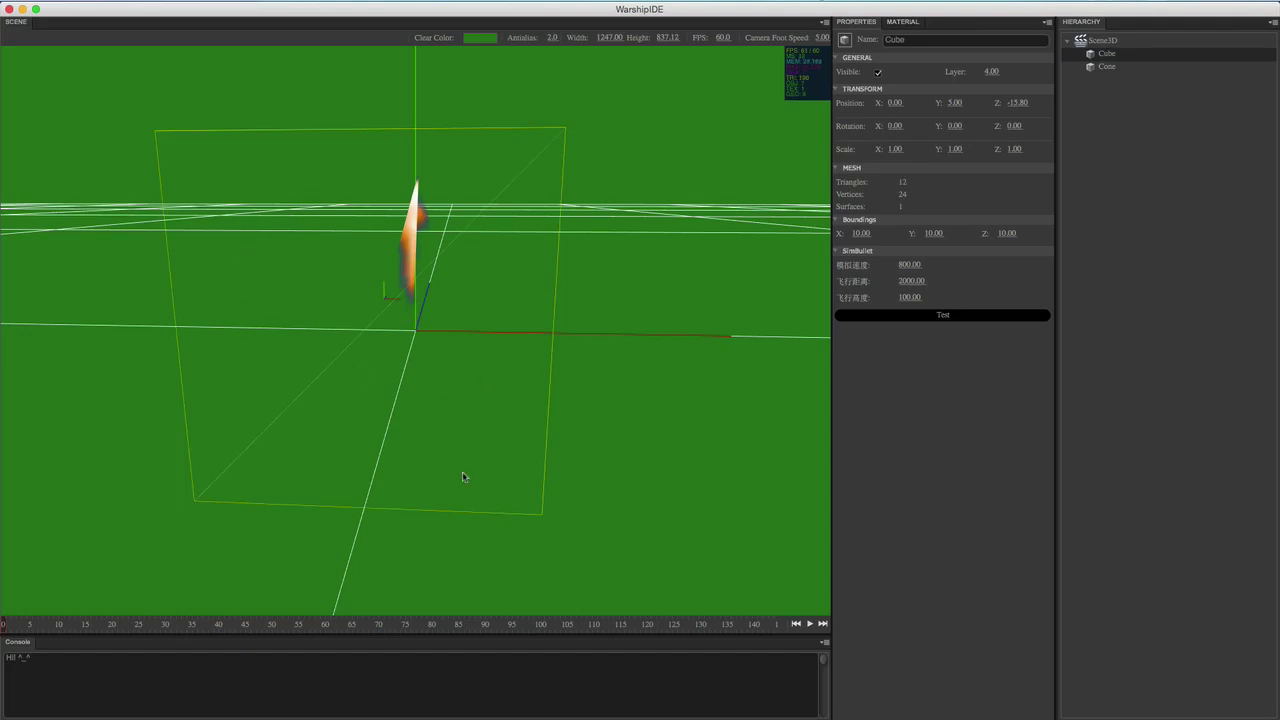
drag(463, 473, 520, 486)
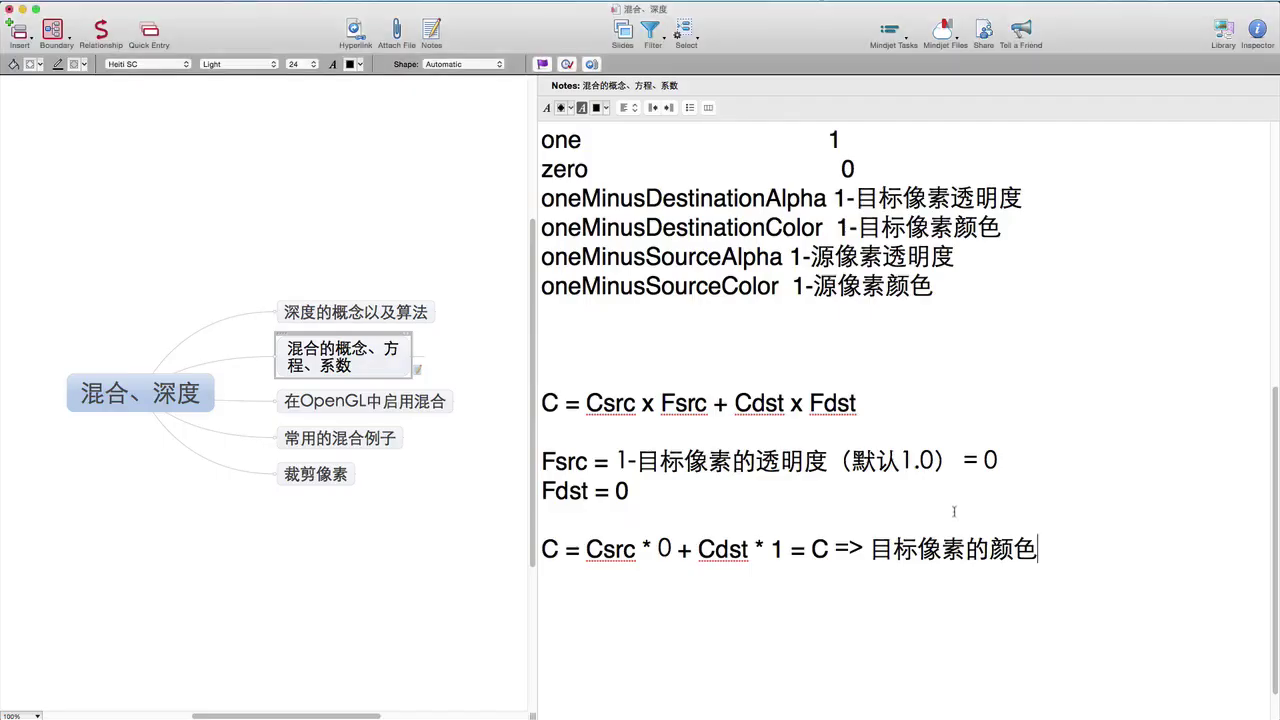
In the mind map notes, highlight the result text 目标像素的颜色 at the end of the equation
drag(866, 549, 1054, 546)
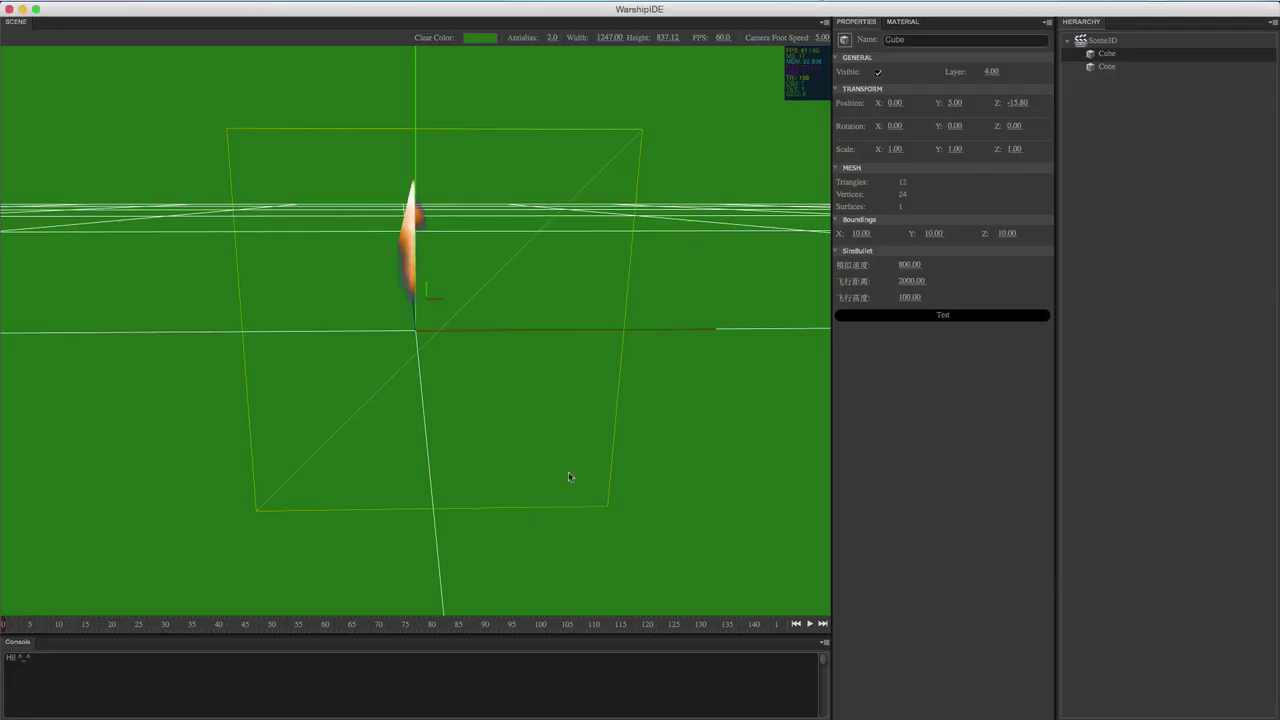
Back in WarshipIDE, set the scene's Clear Color to raspberry pink BC436F
drag(569, 477, 571, 468)
click(480, 37)
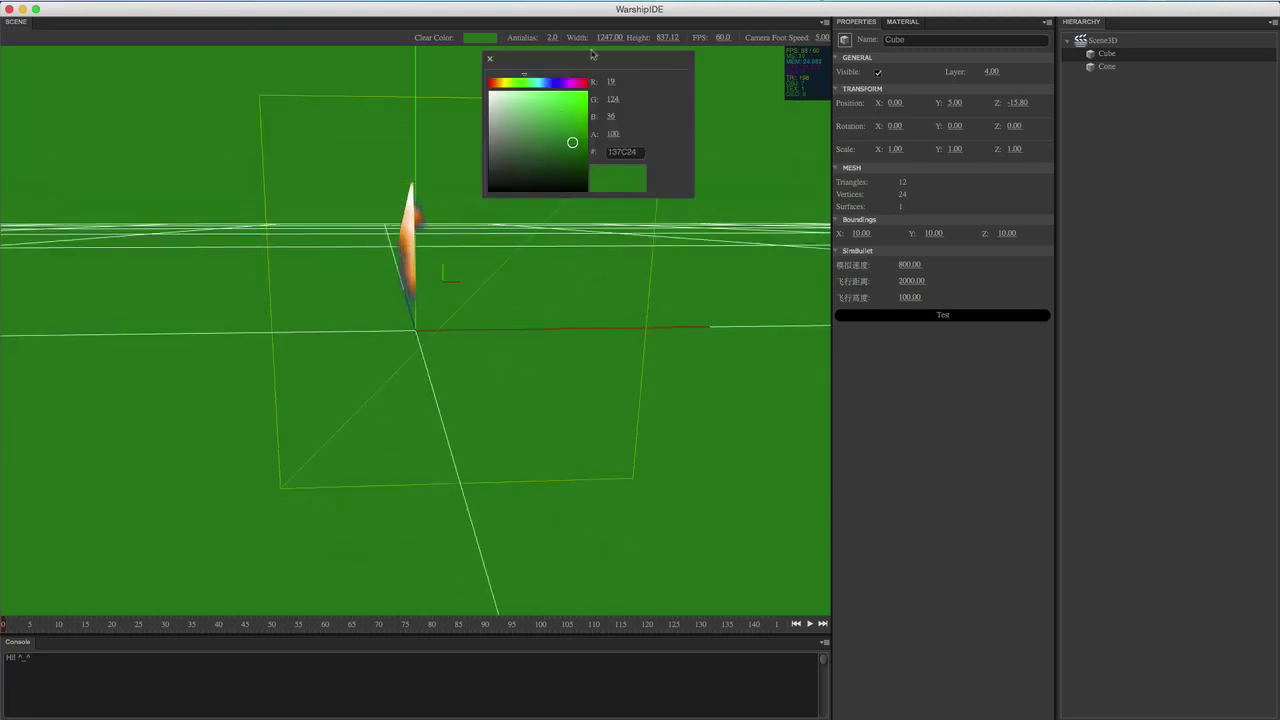
click(550, 92)
drag(525, 80, 582, 86)
mouse_move(556, 122)
mouse_down()
mouse_move(514, 98)
mouse_move(552, 117)
mouse_up()
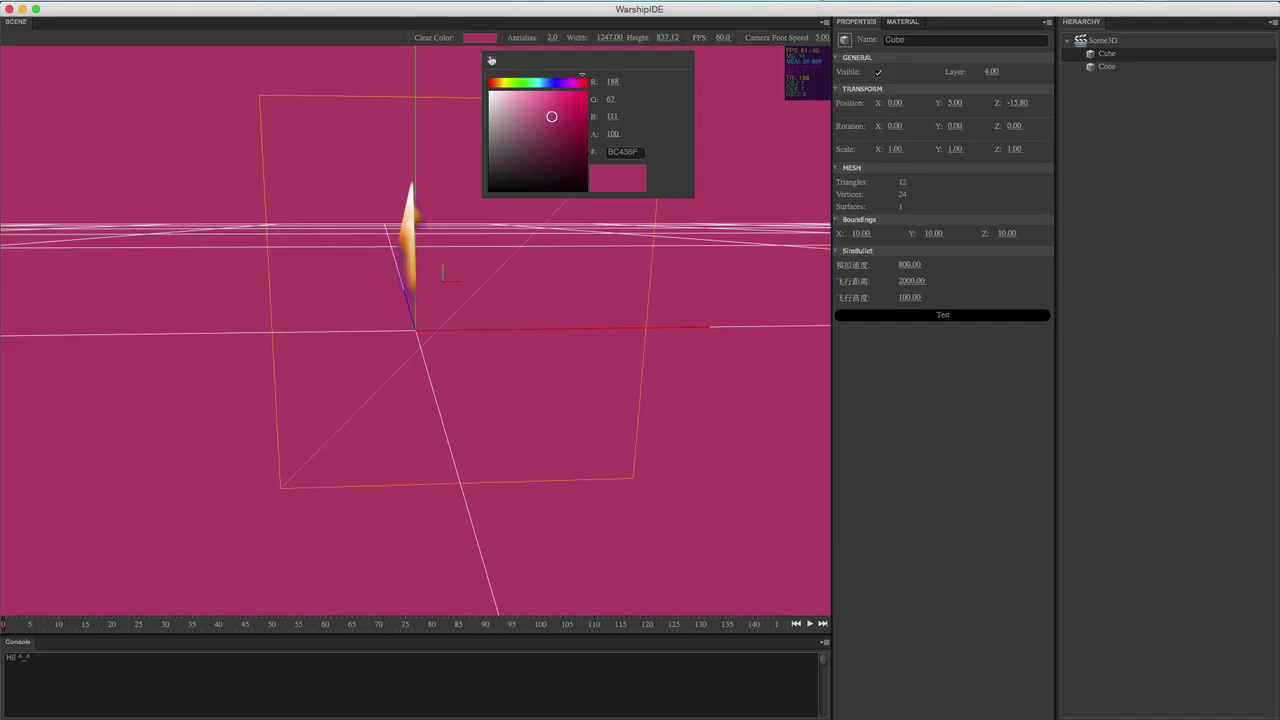
click(491, 60)
Inspect the cube against the pink background from several angles, deselecting and reselecting it for comparison
drag(712, 269, 447, 254)
mouse_move(484, 374)
mouse_down()
mouse_move(529, 381)
mouse_move(479, 351)
mouse_up()
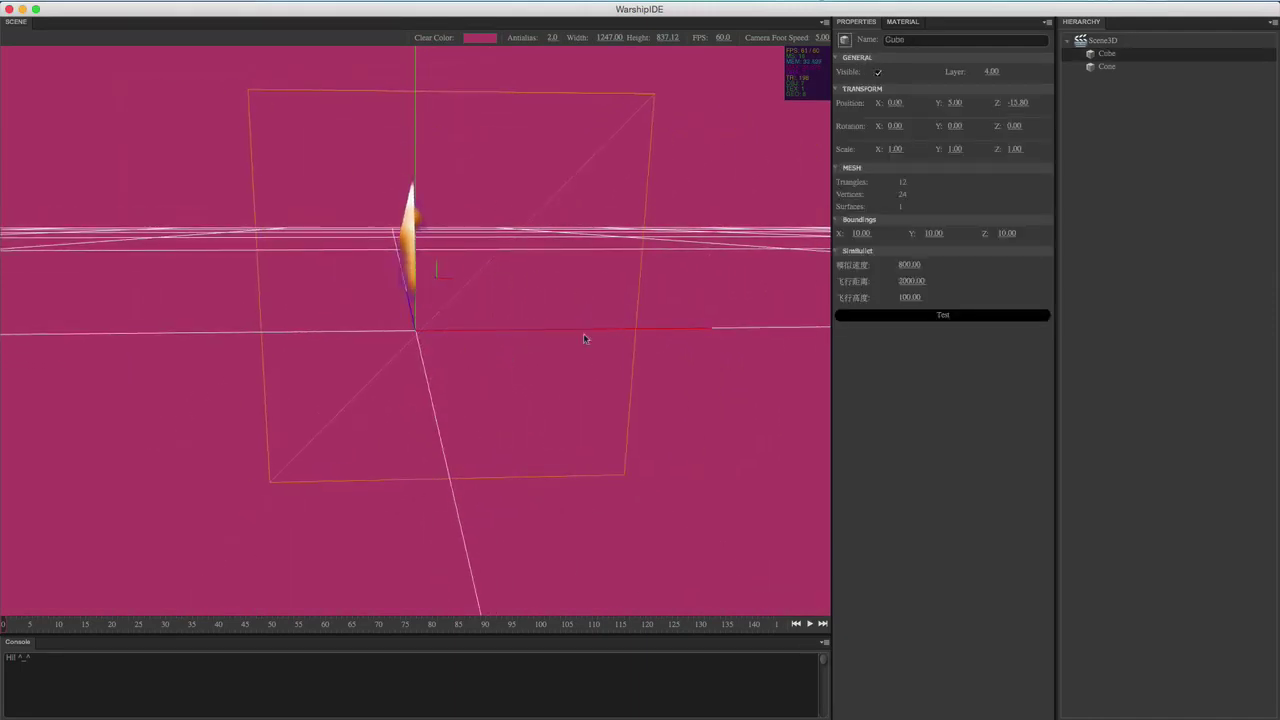
click(655, 288)
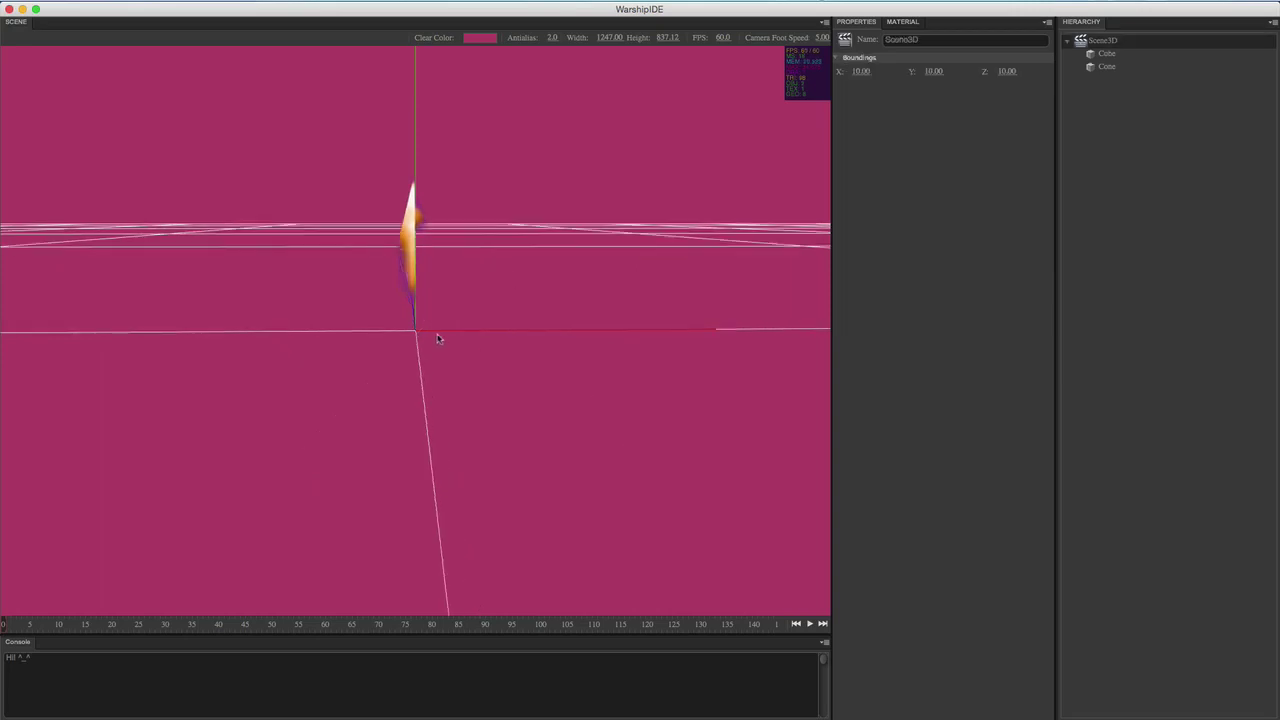
click(486, 283)
middle_drag(520, 357, 515, 392)
middle_drag(460, 342, 494, 403)
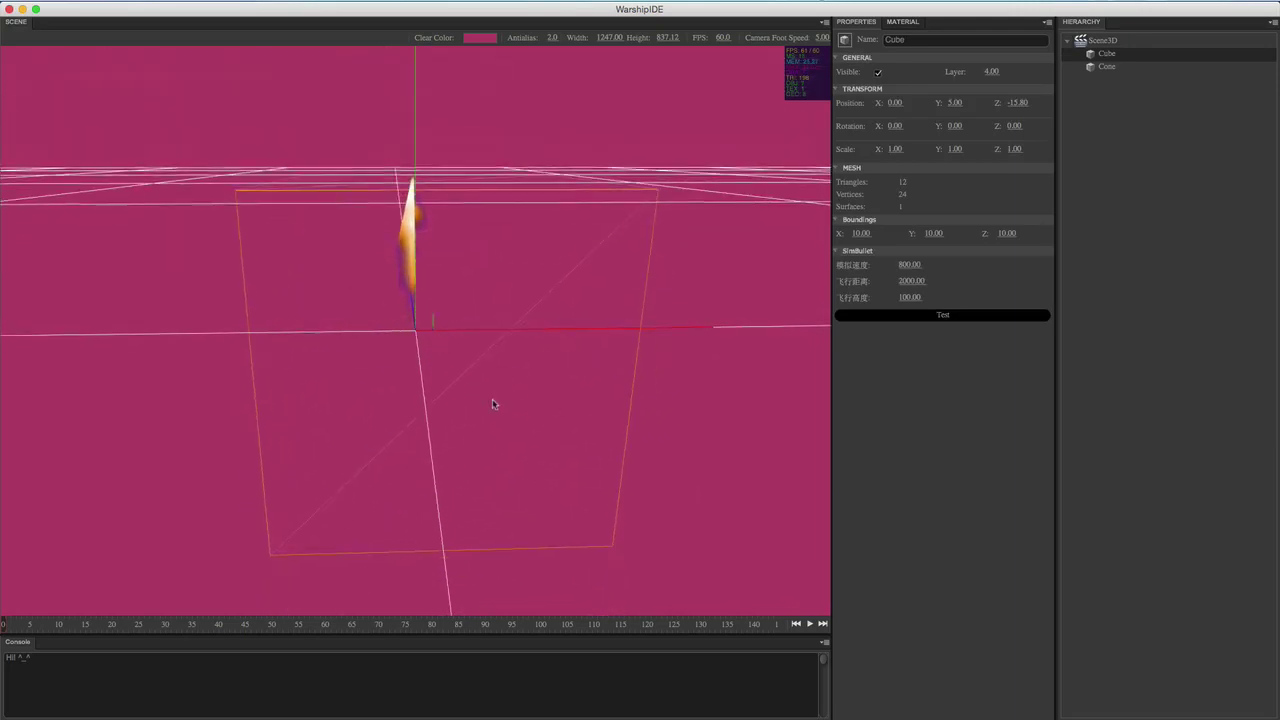
Open the cube's material color for editing and change it to lime green
click(903, 21)
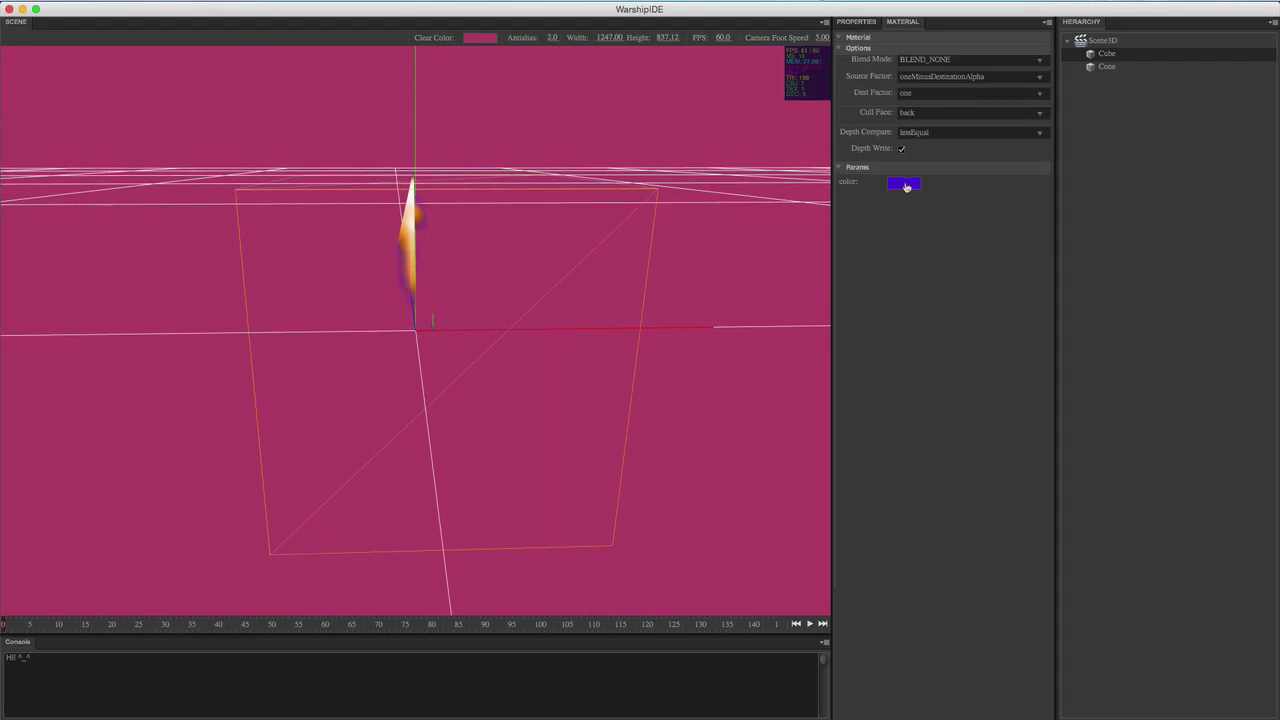
click(904, 183)
click(993, 232)
click(958, 231)
click(937, 231)
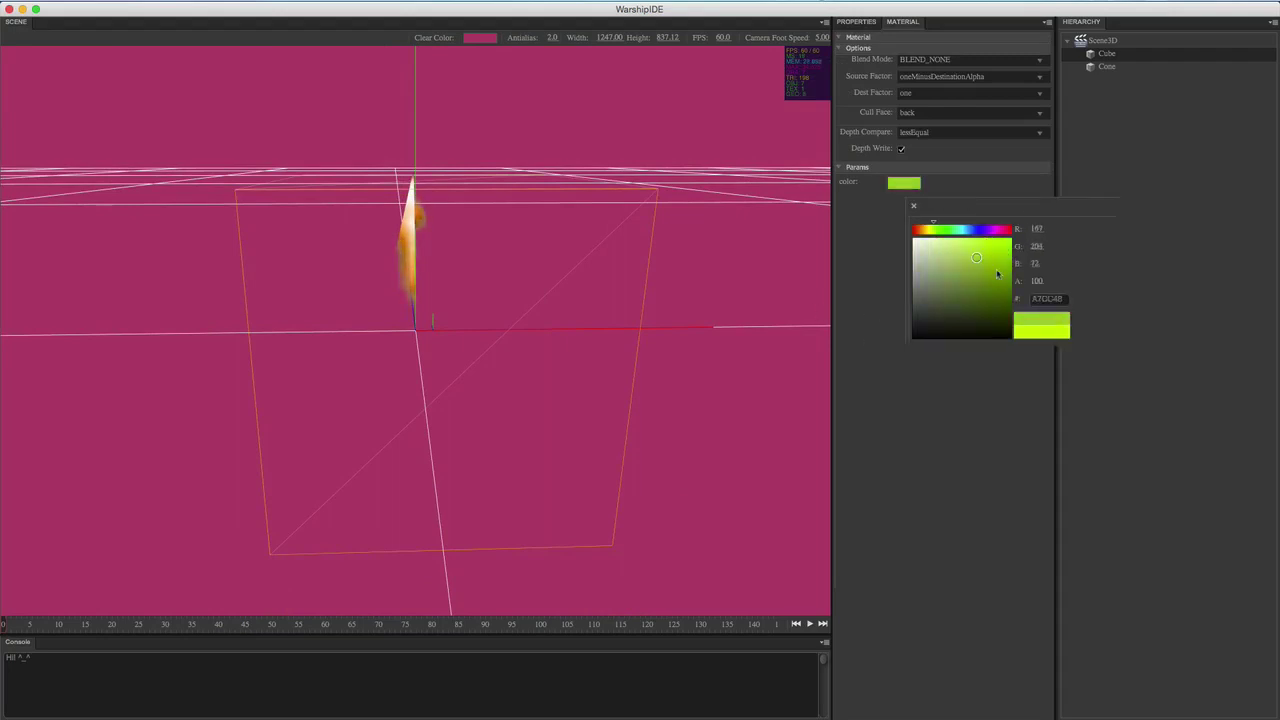
Change the cube's material color to dark crimson 701A32
click(1000, 280)
click(1003, 243)
click(1006, 230)
click(989, 294)
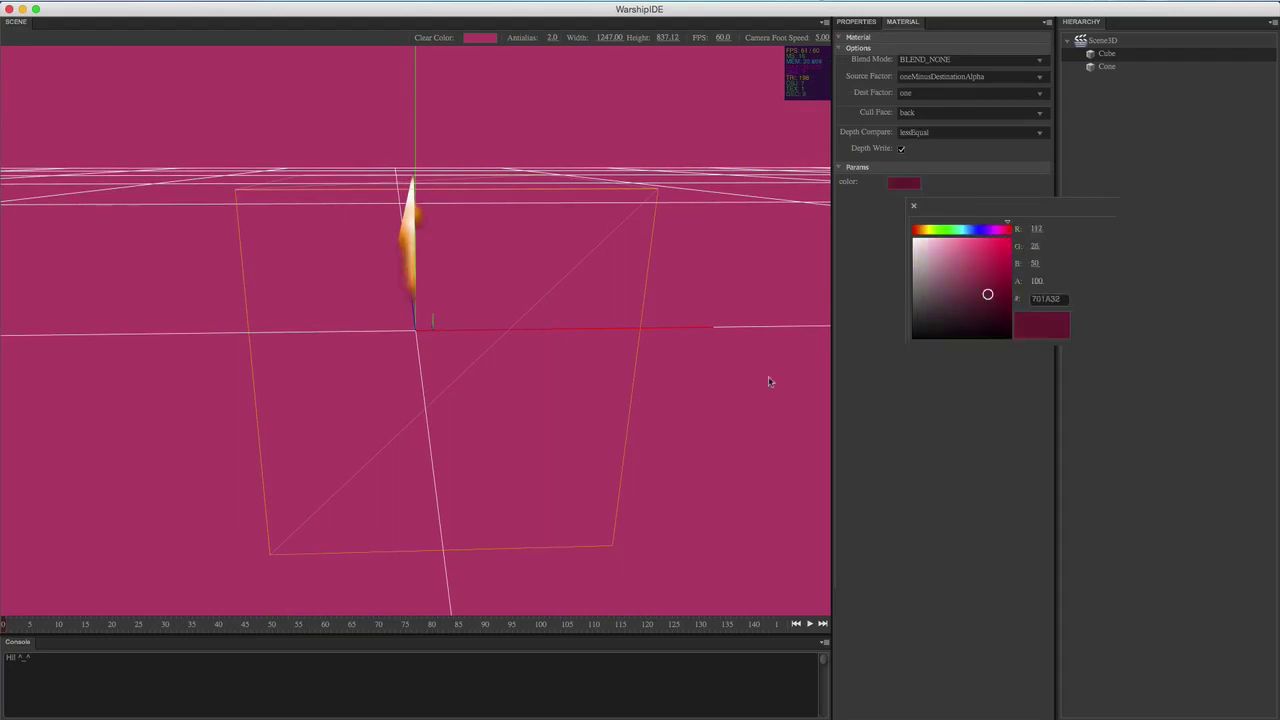
middle_drag(768, 376, 739, 362)
Set the cube's material color to bright red and close the color picker
drag(958, 270, 912, 231)
click(922, 231)
drag(960, 246, 988, 238)
click(914, 206)
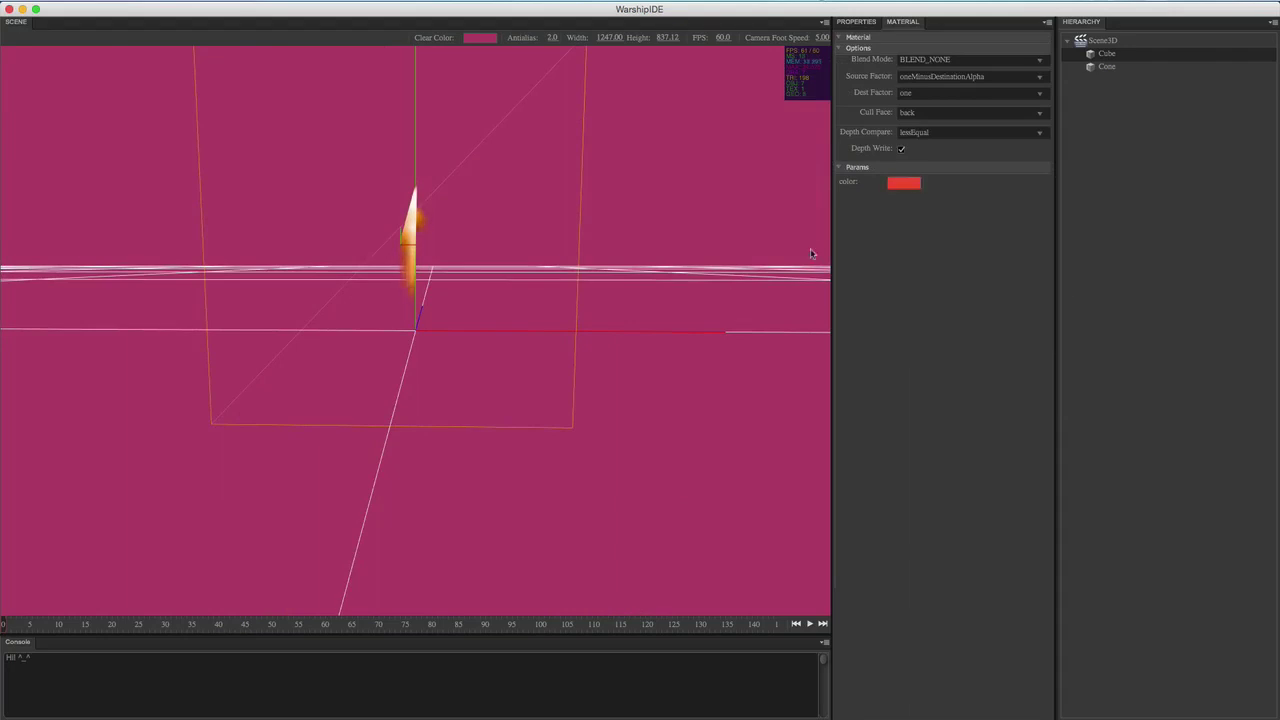
Set the cube material's source blend factor to oneMinusDestinationColor
drag(740, 285, 618, 346)
click(431, 351)
middle_drag(432, 382, 326, 372)
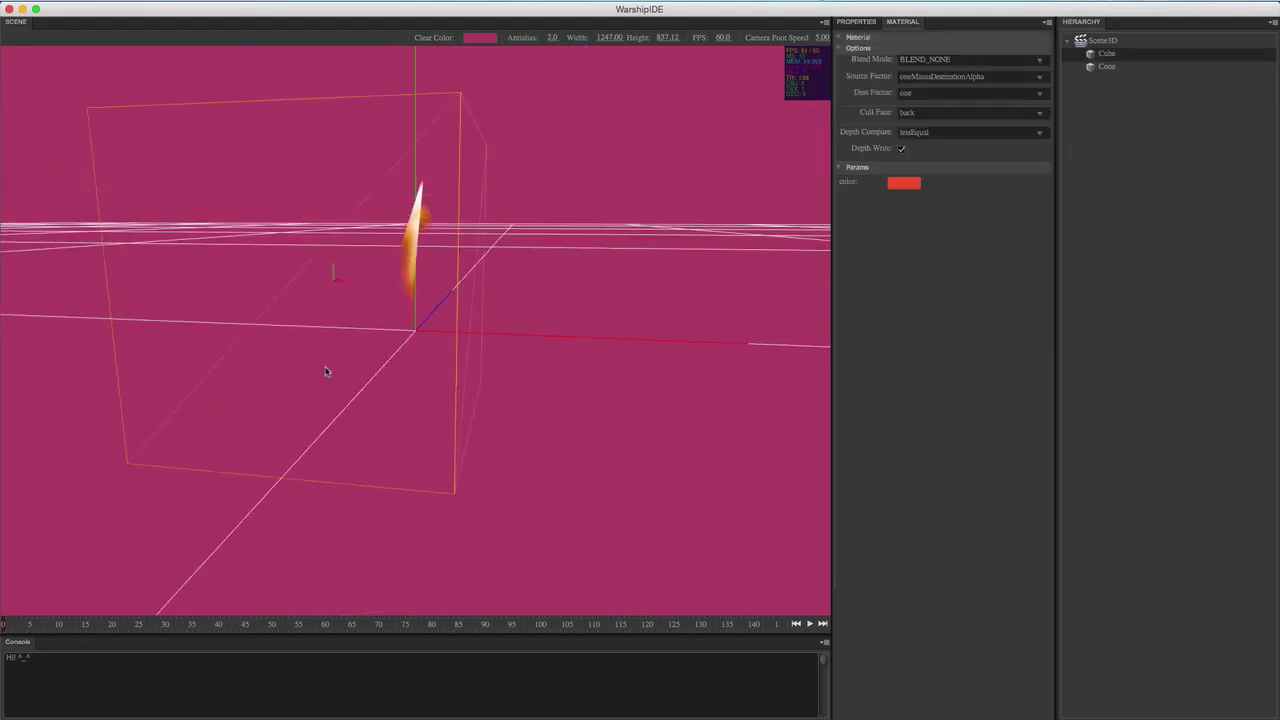
middle_drag(726, 231, 554, 249)
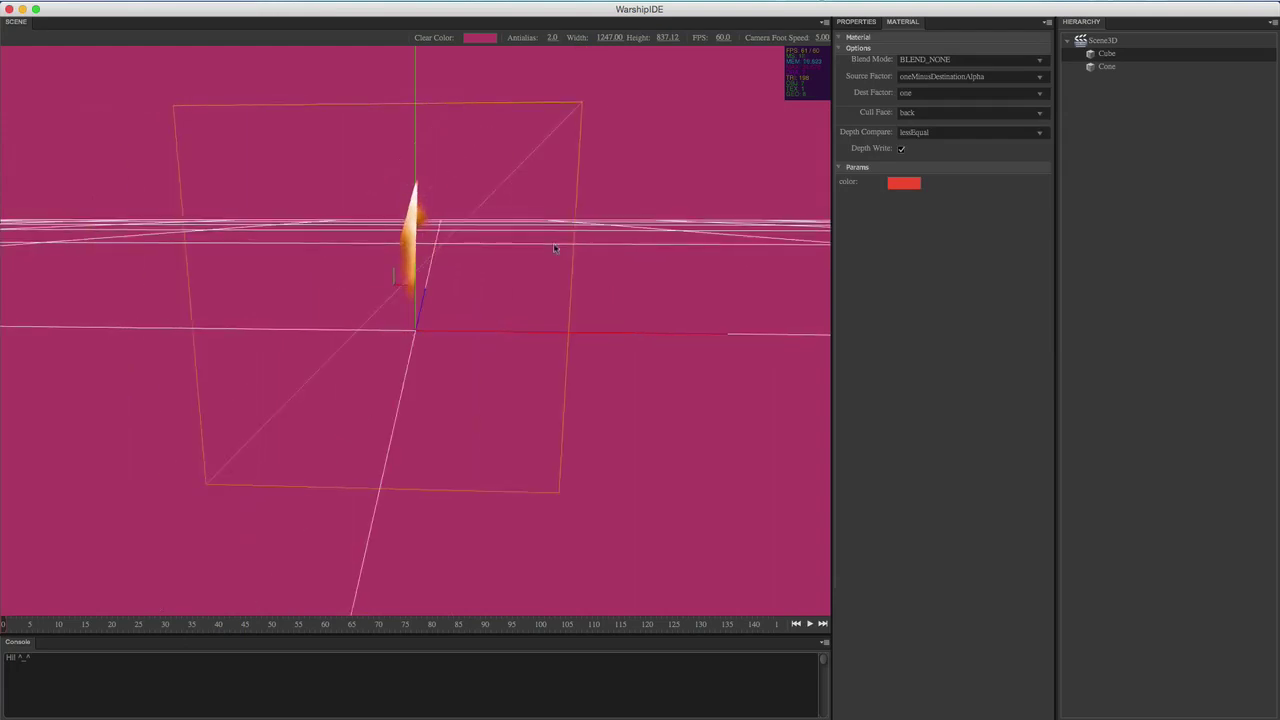
click(944, 77)
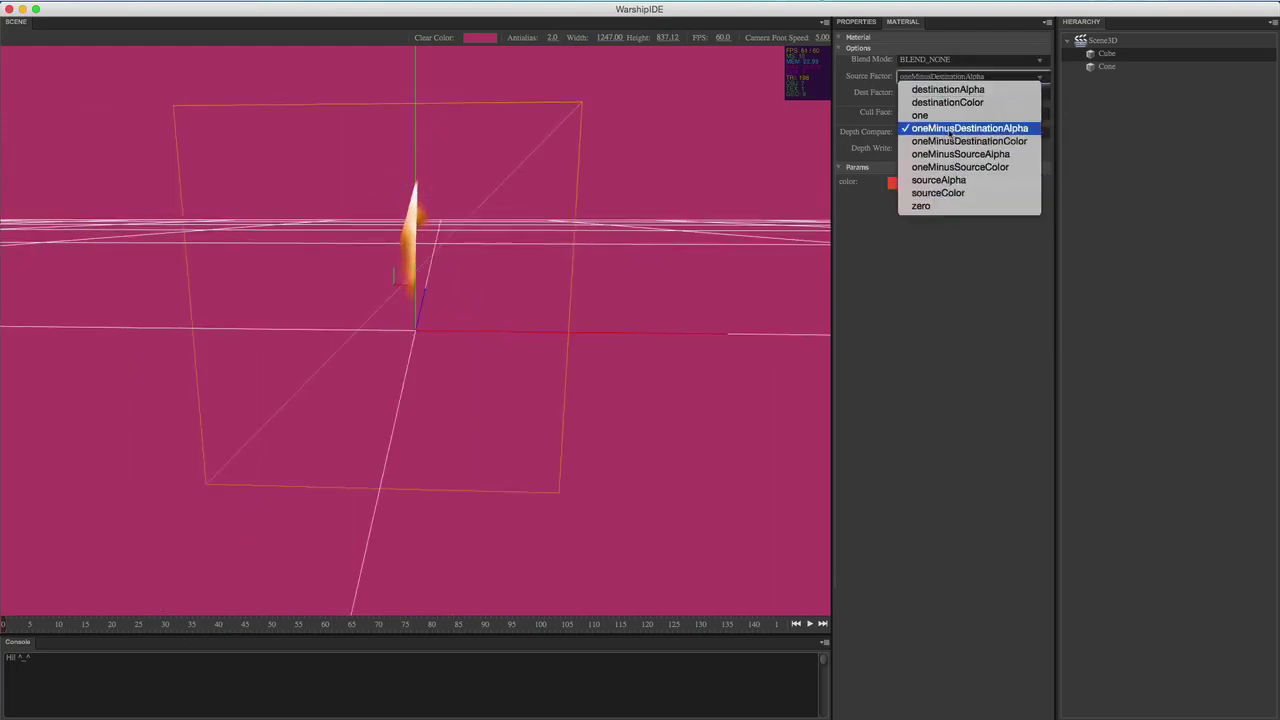
click(965, 141)
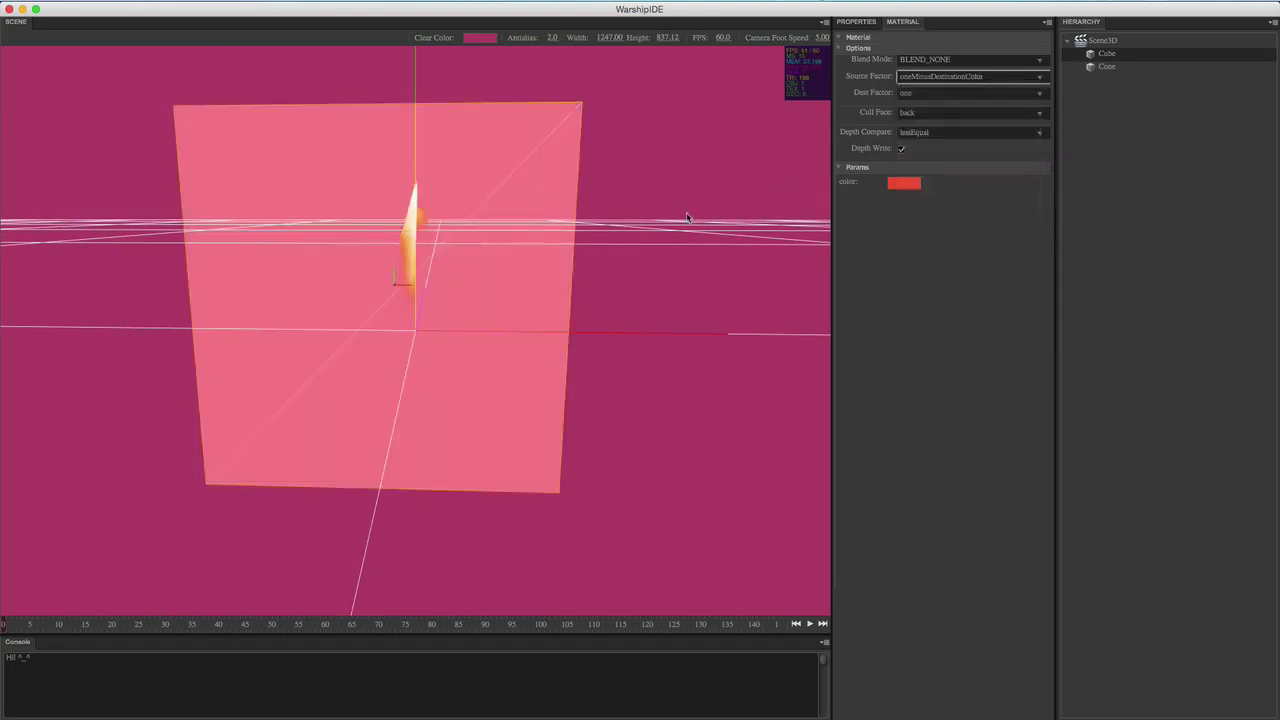
drag(684, 222, 691, 224)
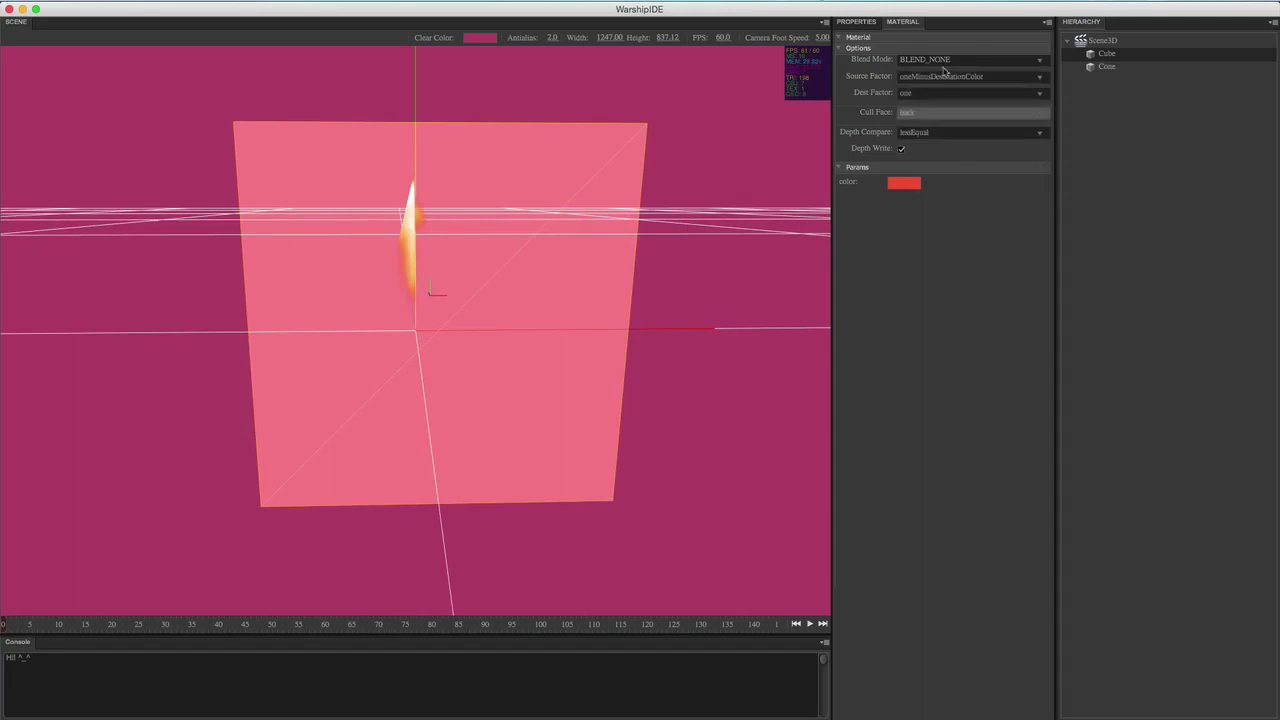
Switch to the mind map notes and change the Fsrc expression to "1-目标像素的颜色", removing the default value and result after it
drag(713, 231, 721, 230)
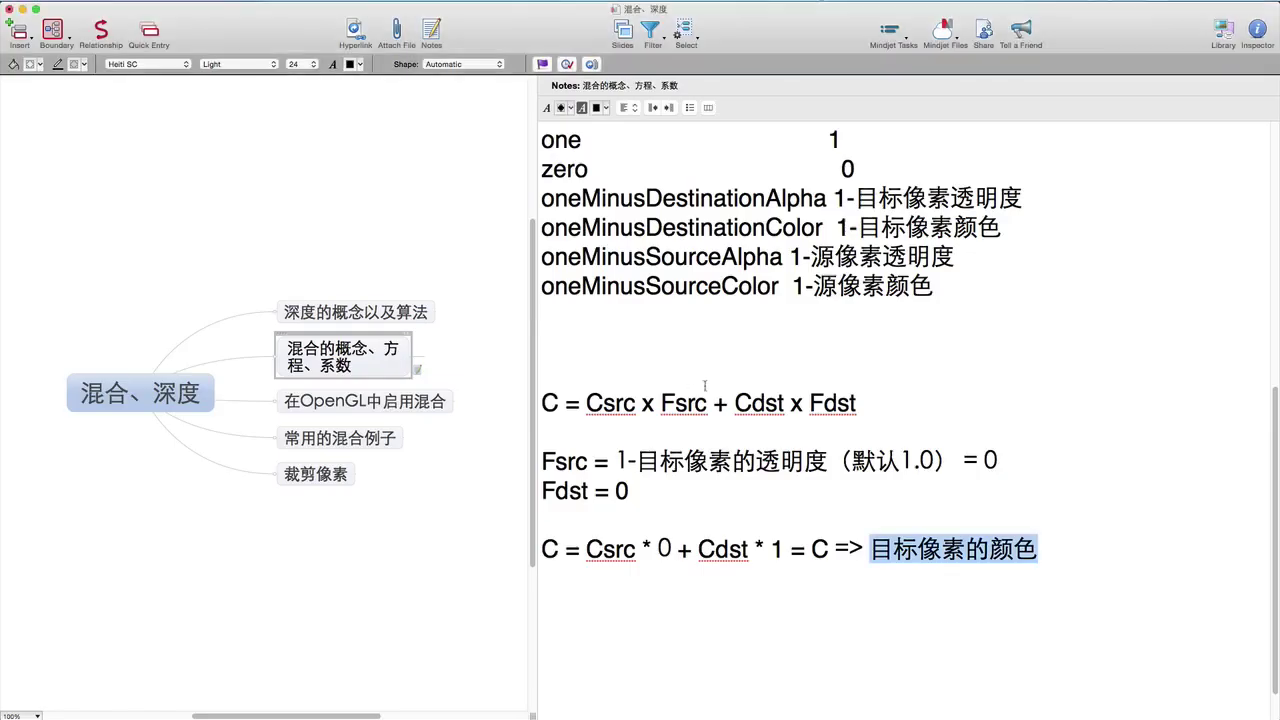
click(662, 479)
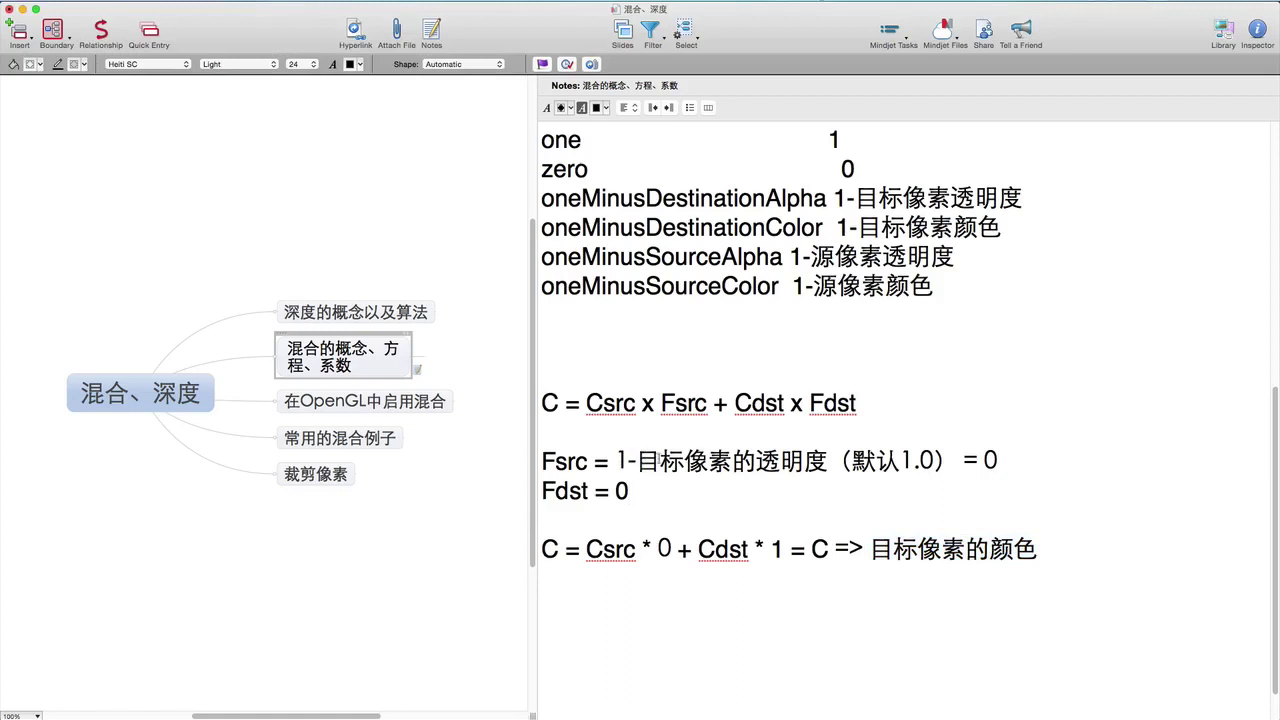
double_click(658, 459)
drag(757, 461, 828, 461)
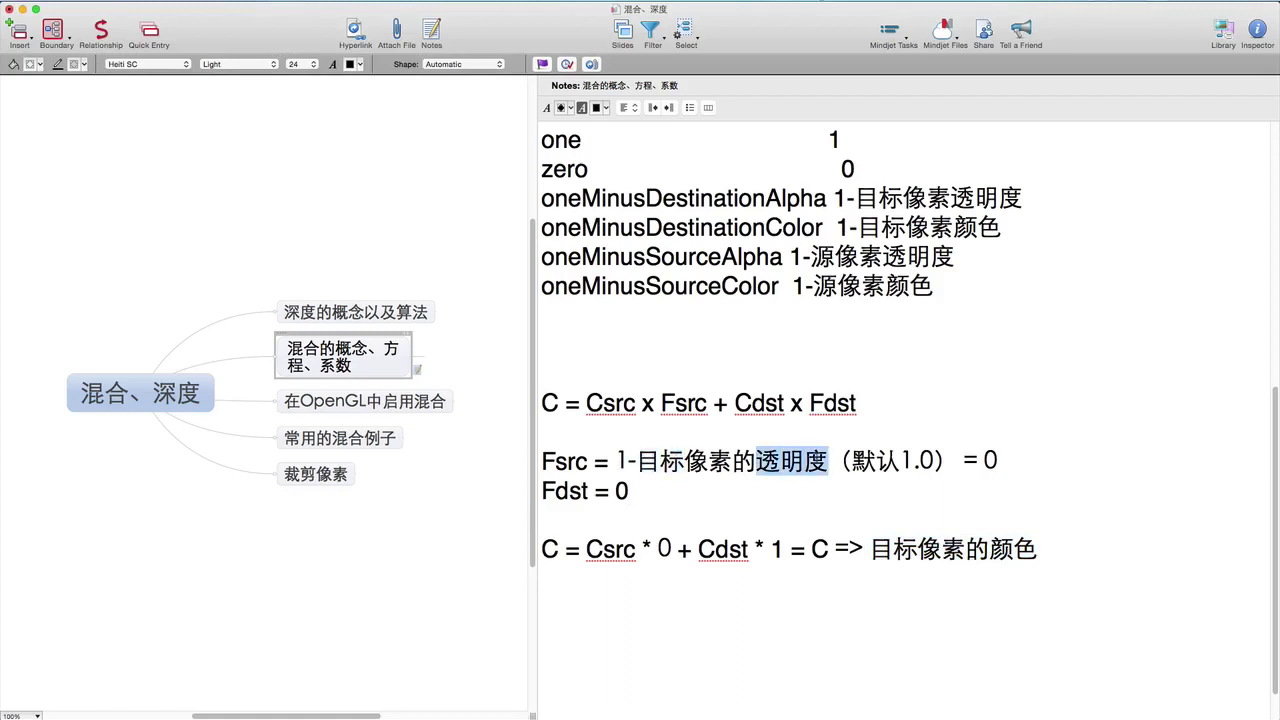
key(BackSpace)
text(yan)
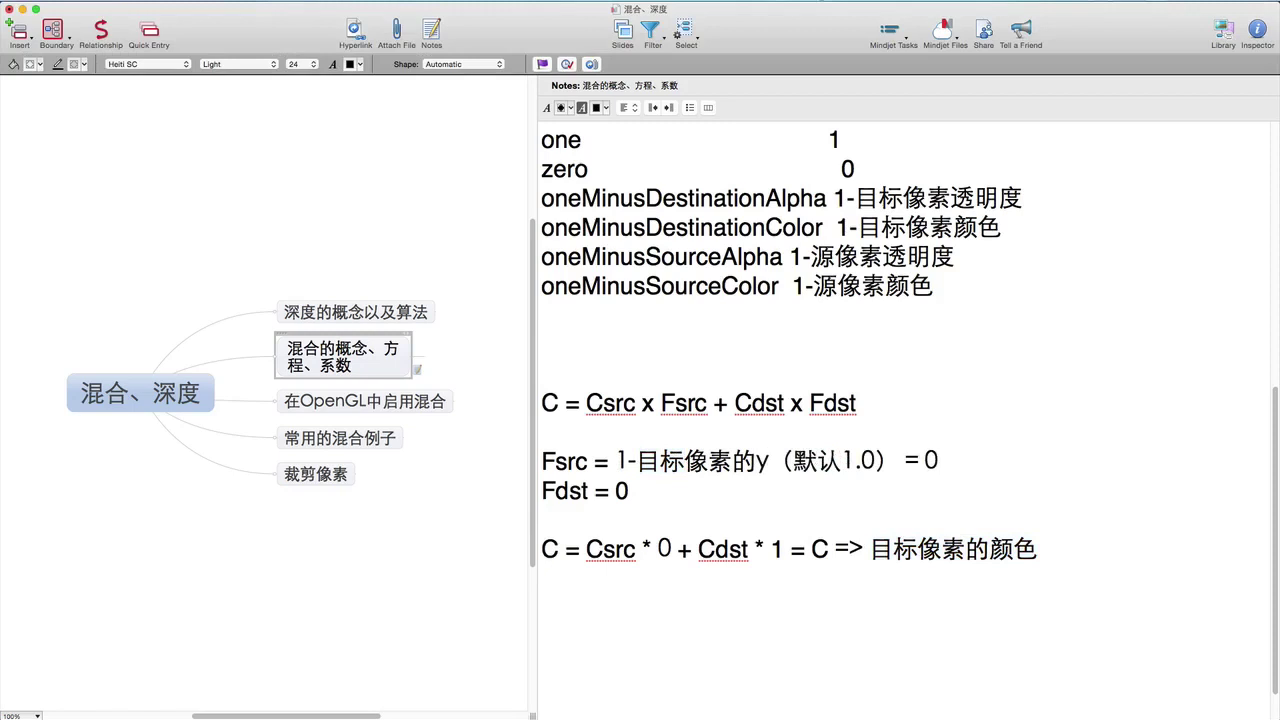
key(BackSpace)
text(颜色)
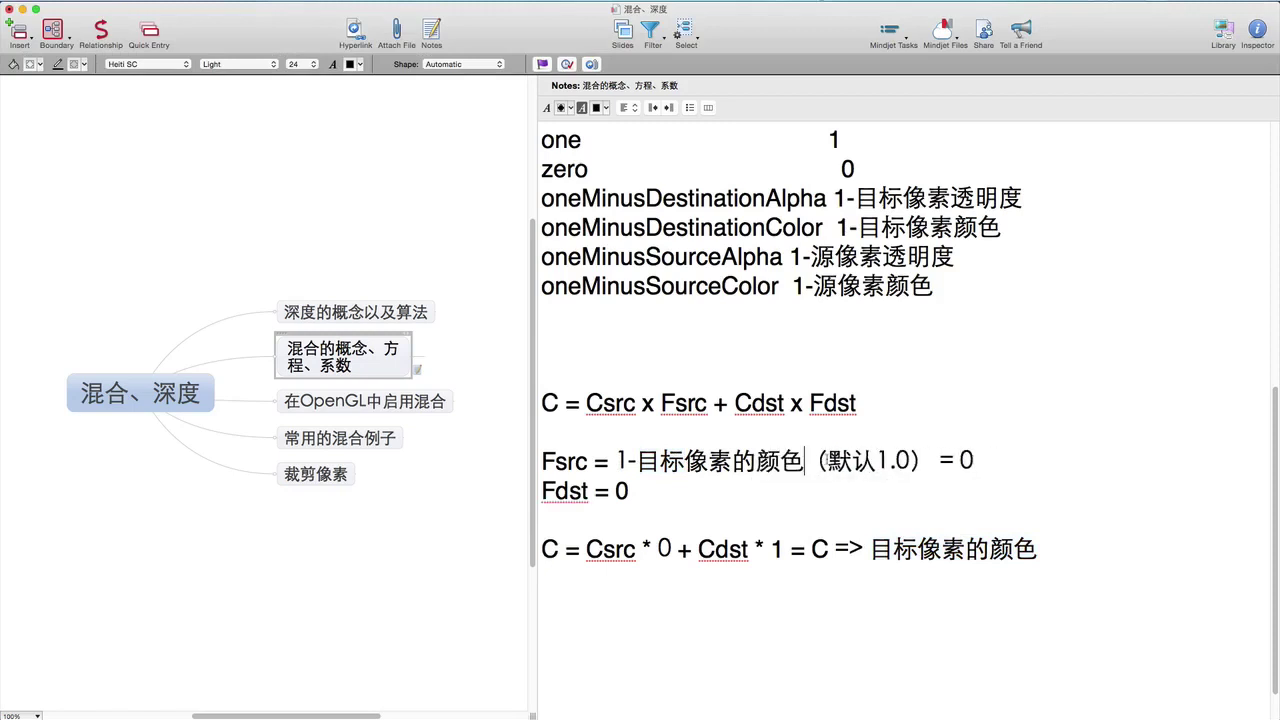
drag(804, 460, 982, 456)
key(BackSpace)
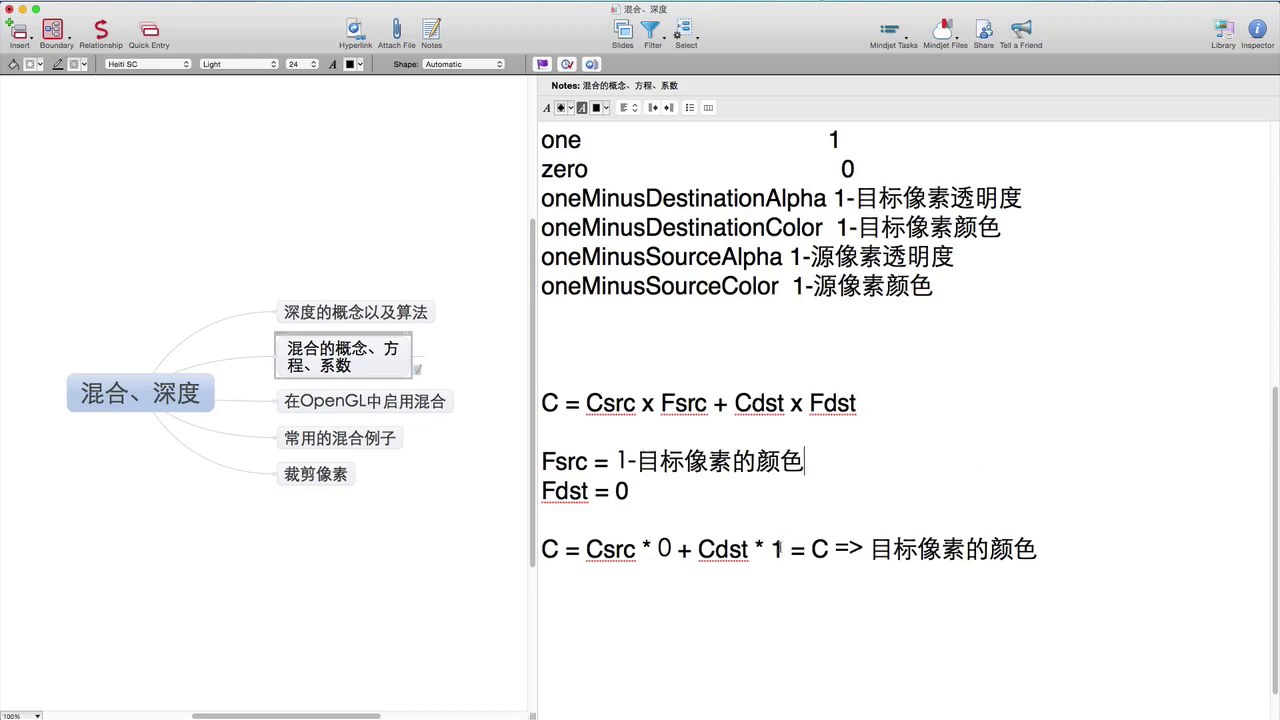
Set the Cdst multiplier in the final C equation to 0
click(783, 548)
key(BackSpace)
text(0)
Switch to WarshipIDE, set the cube material's destination blend factor to zero and inspect the blended cube
key(super+Tab)
click(932, 94)
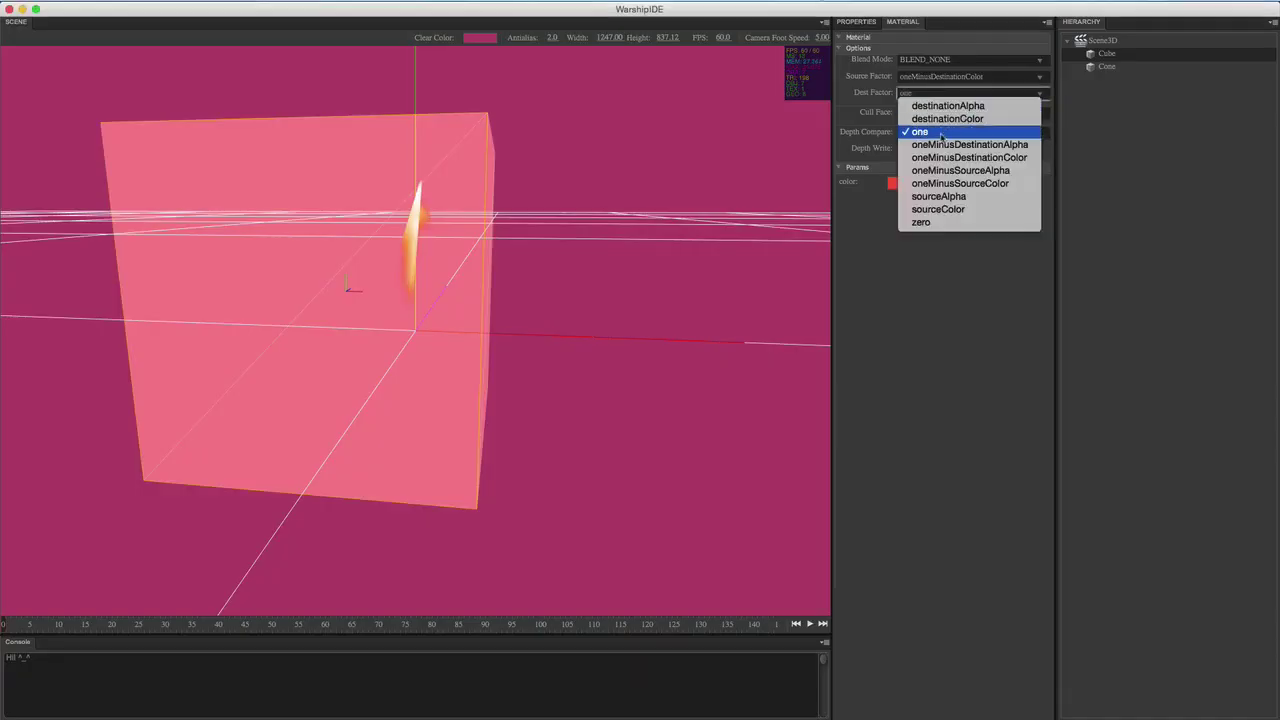
click(921, 222)
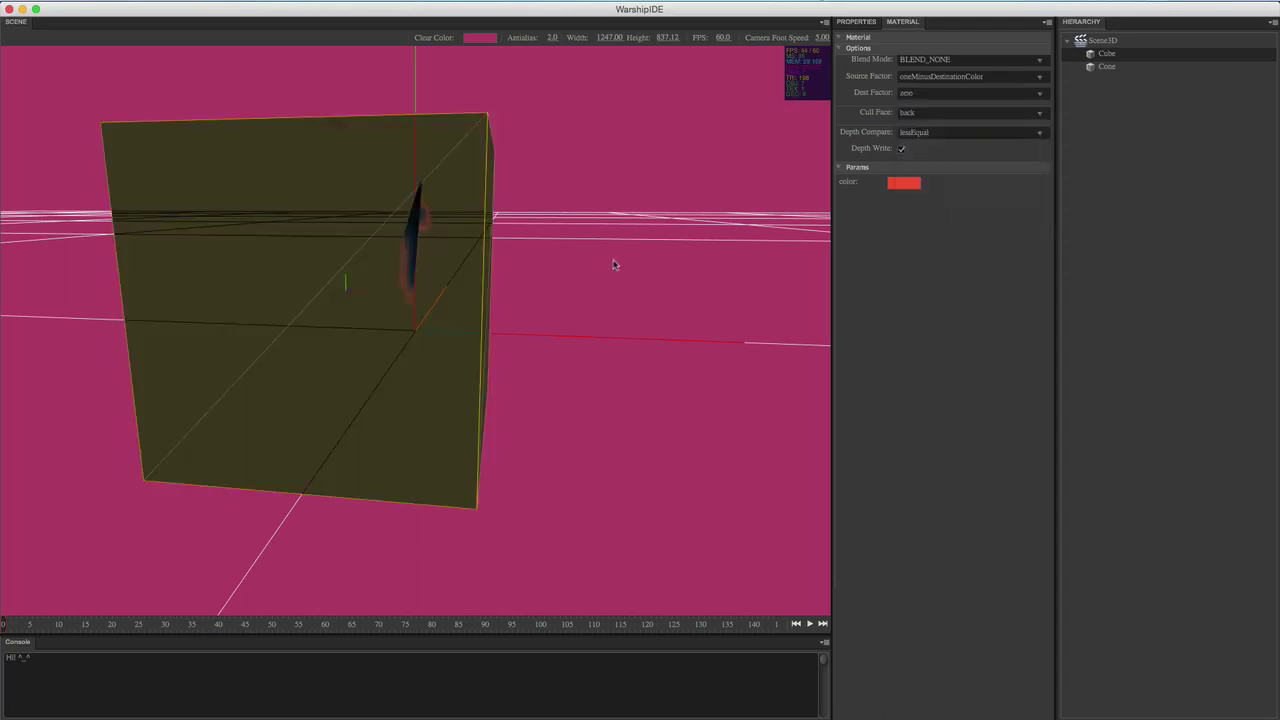
drag(589, 169, 612, 170)
click(695, 191)
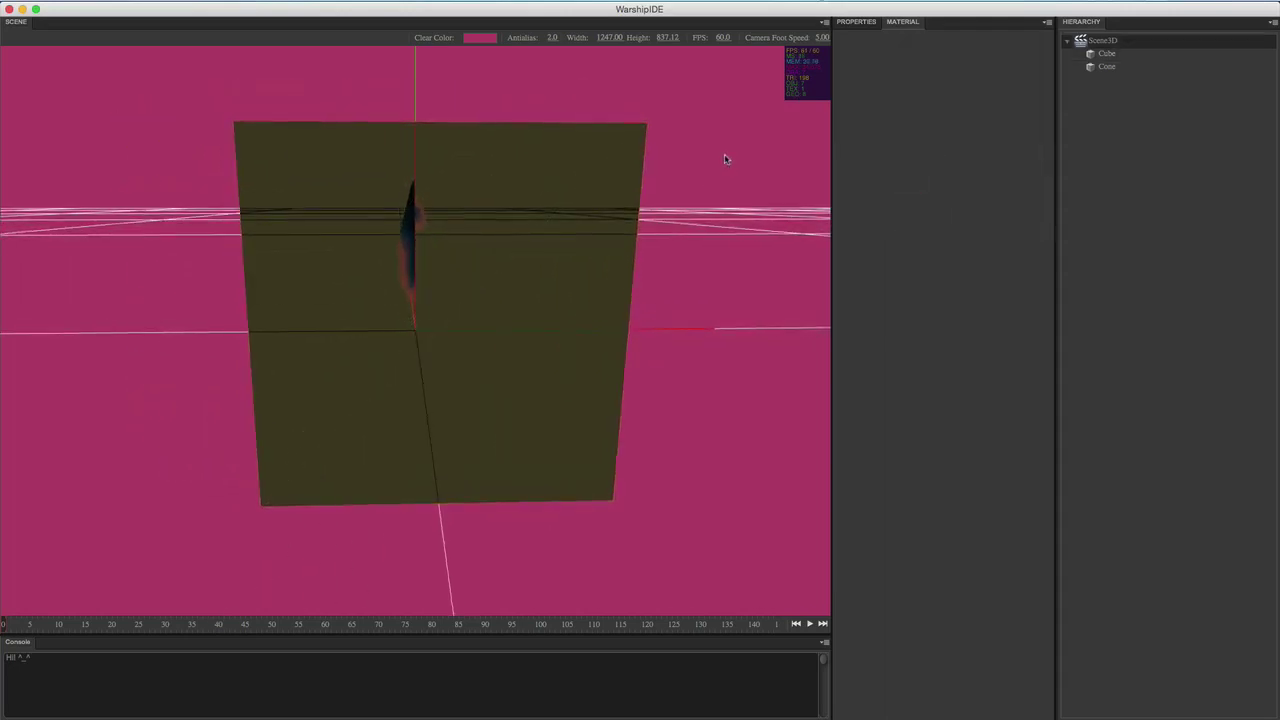
drag(726, 159, 451, 191)
click(489, 332)
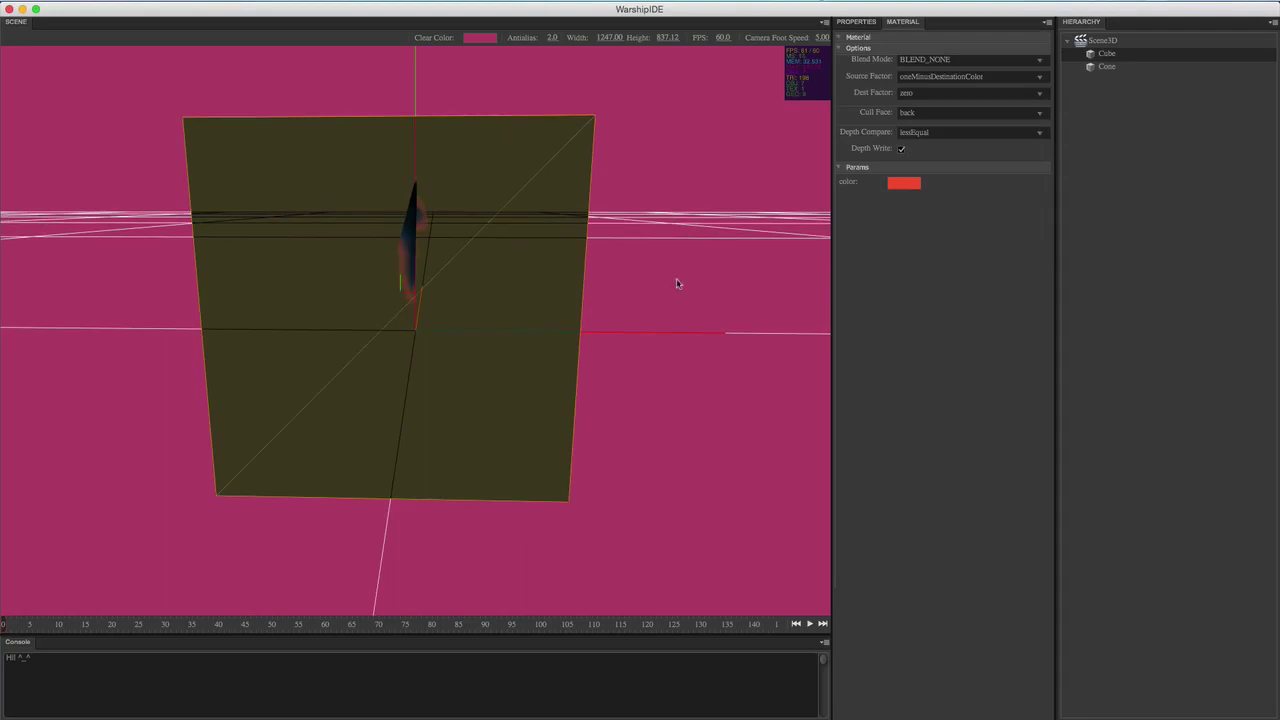
drag(676, 283, 682, 283)
Switch to the mind map notes and append "(黑色)=>1" to the end of the Fsrc line
key(super+Tab)
click(766, 502)
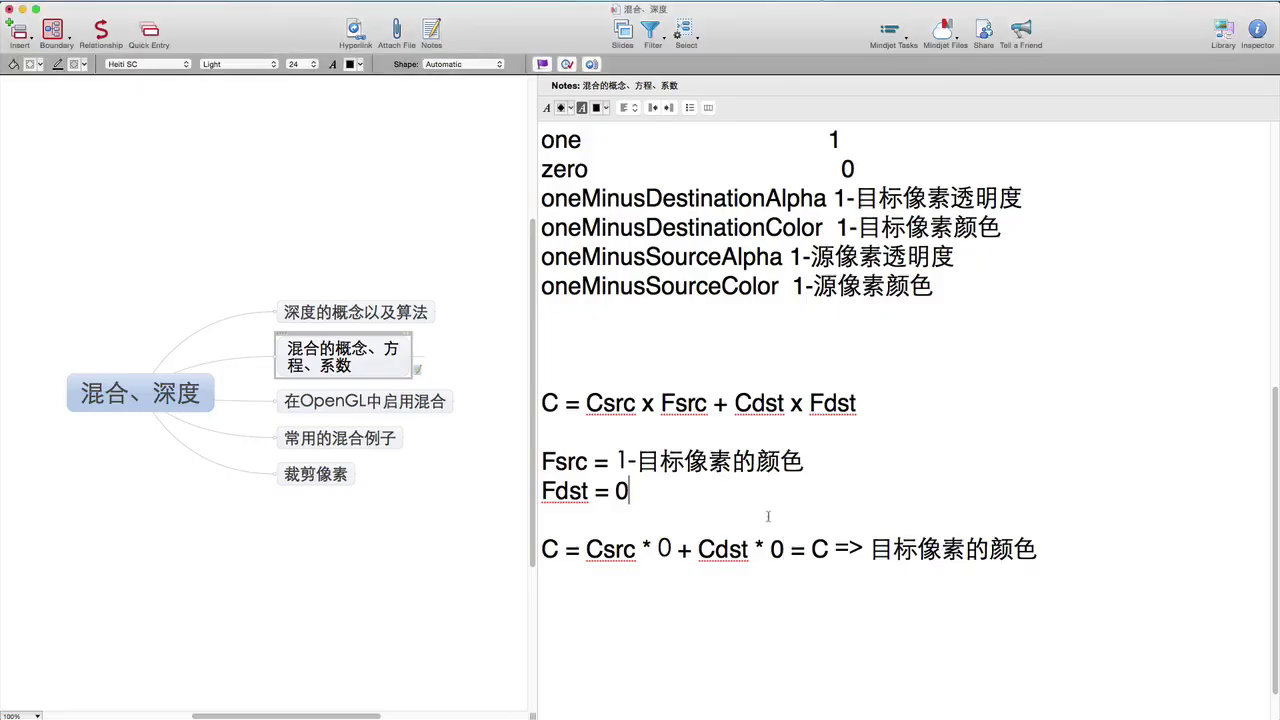
drag(637, 462, 803, 462)
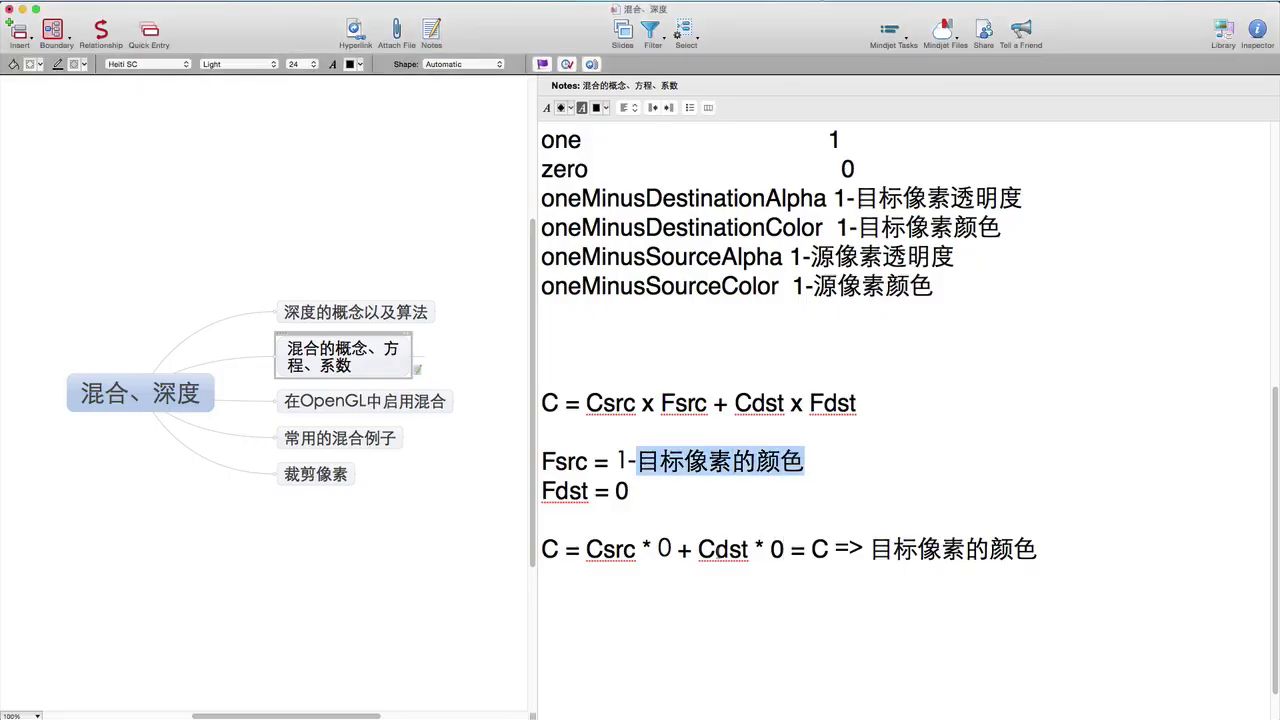
click(858, 468)
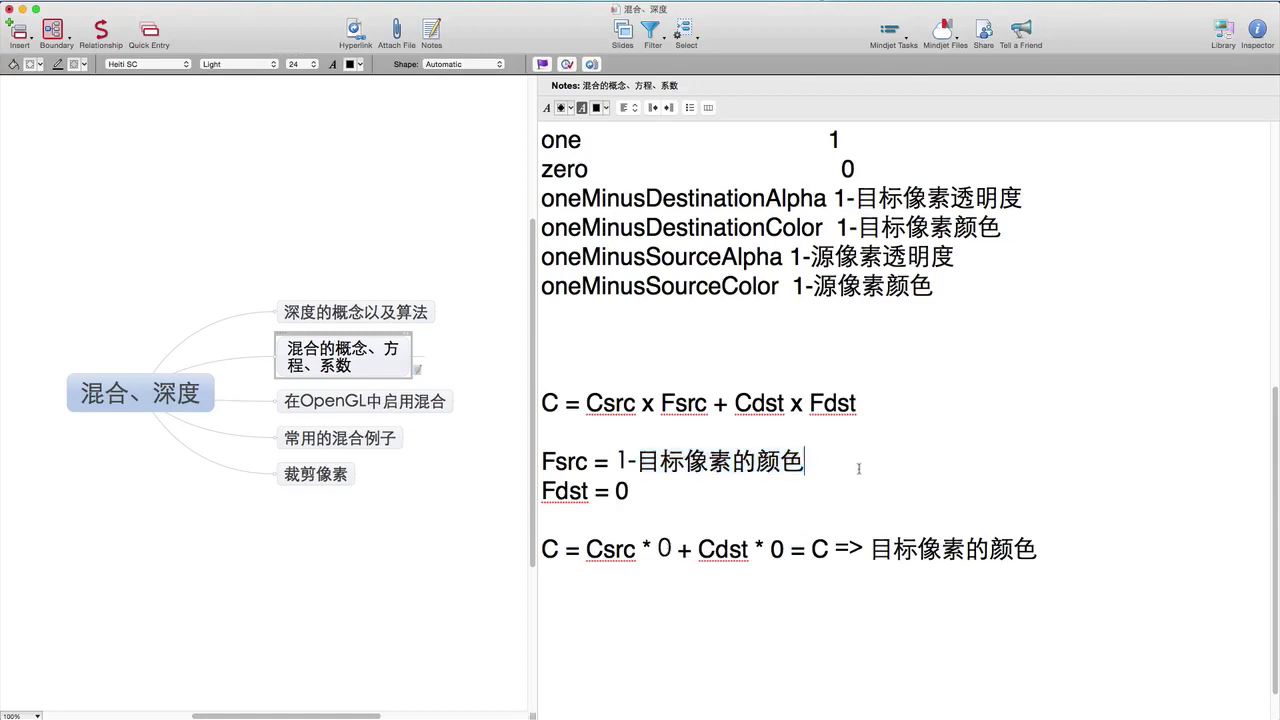
text((黑色)-)
key(BackSpace)
text(=>1)
Switch to WarshipIDE and set the scene's clear color to black 000000
key(super+Tab)
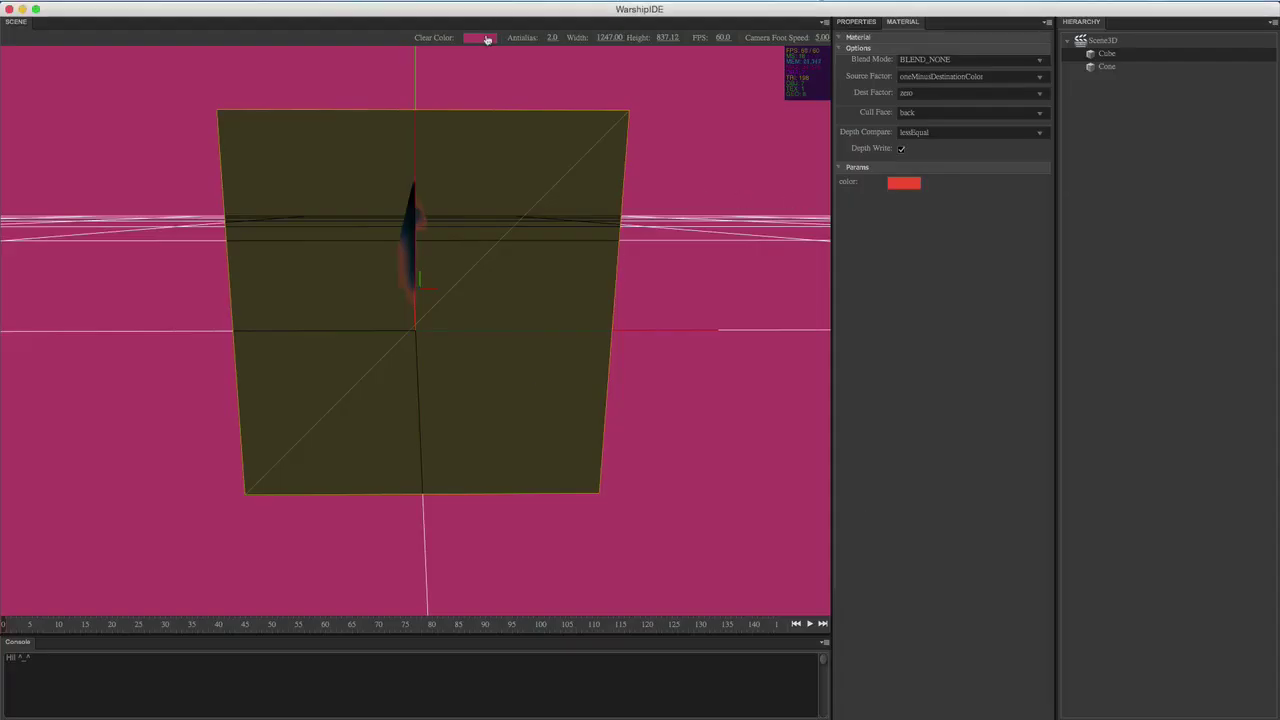
click(480, 38)
mouse_move(555, 132)
mouse_down()
mouse_move(522, 178)
mouse_move(470, 210)
mouse_up()
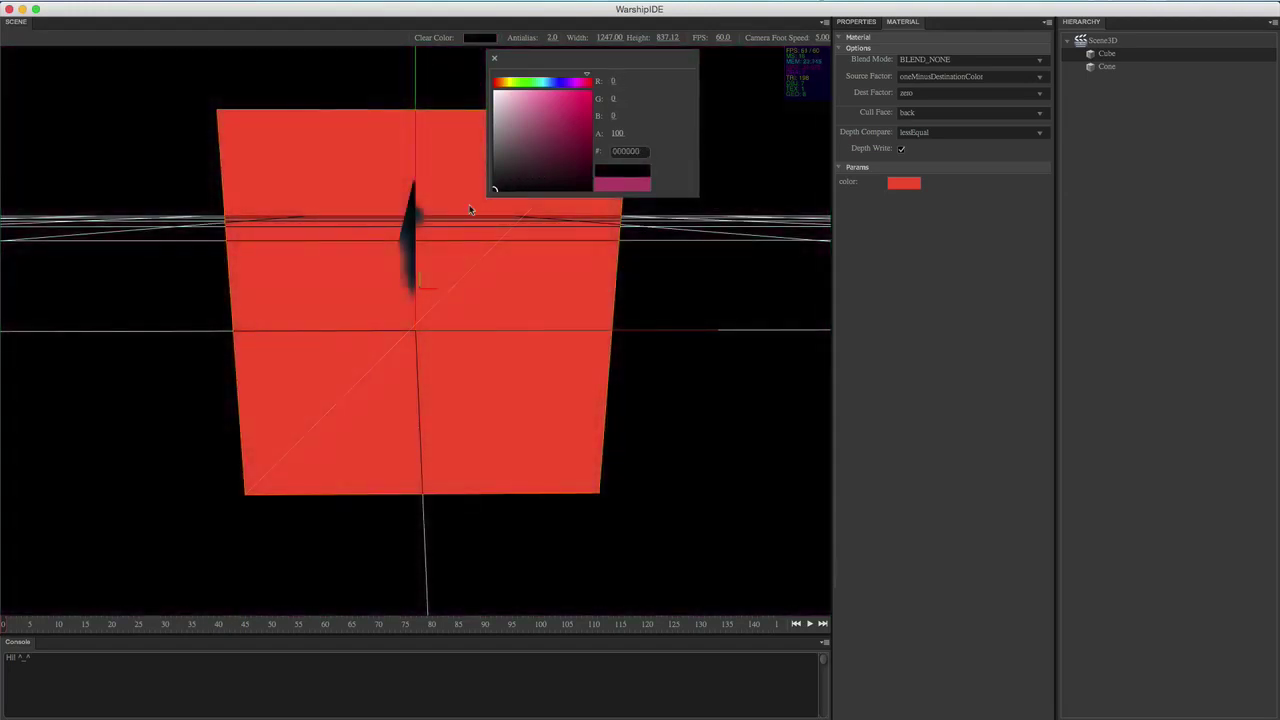
click(495, 56)
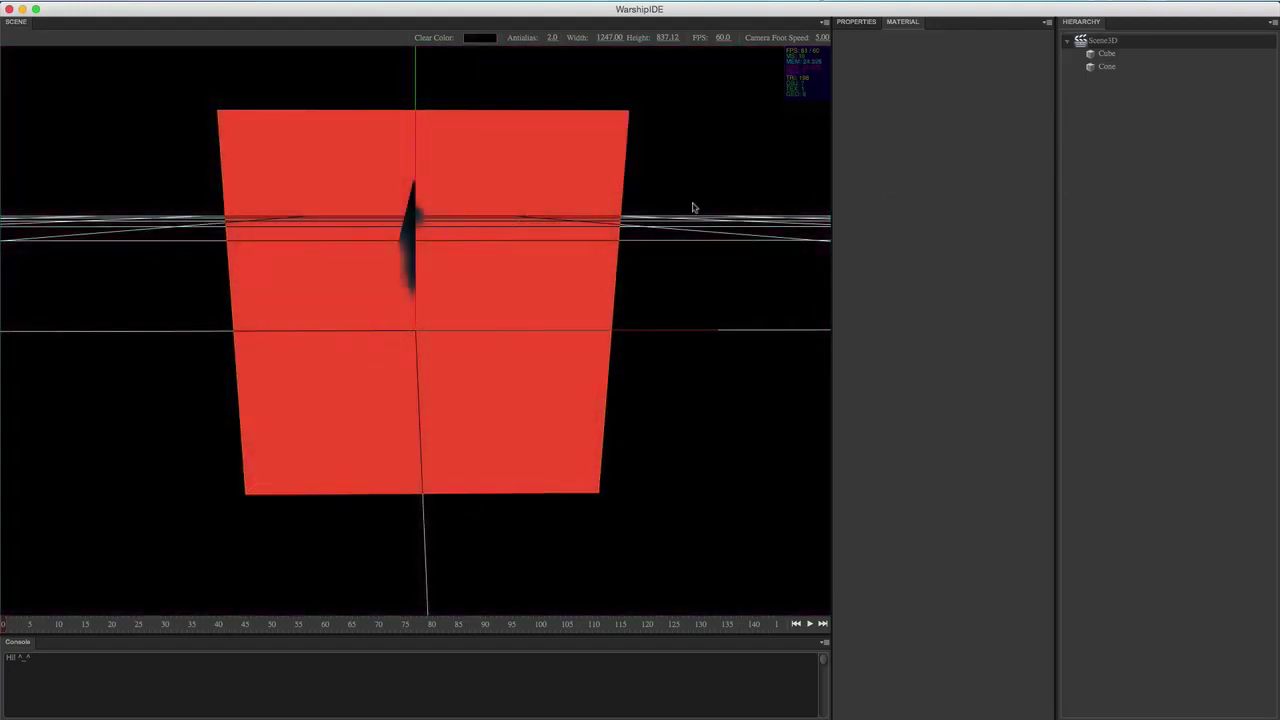
Try several material colors on the cube, including dark red D61827, and settle on bright green
middle_drag(694, 206, 679, 206)
drag(678, 206, 689, 200)
click(413, 202)
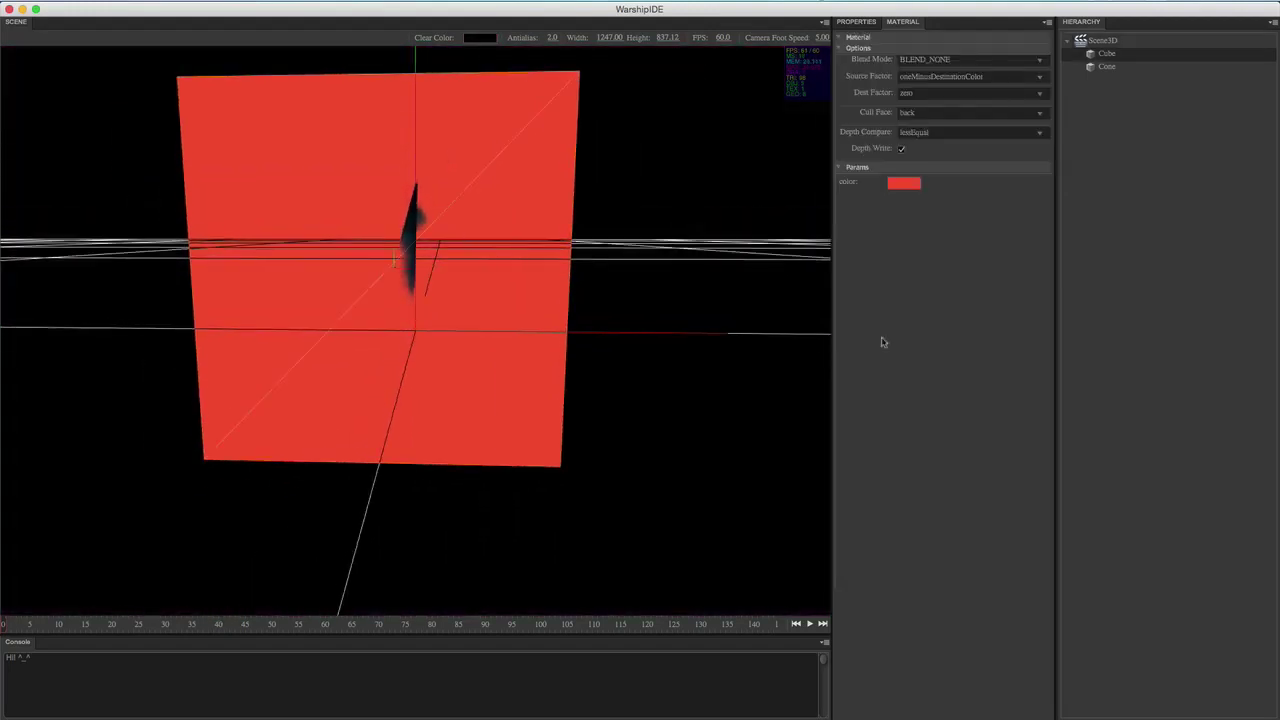
click(903, 183)
click(945, 232)
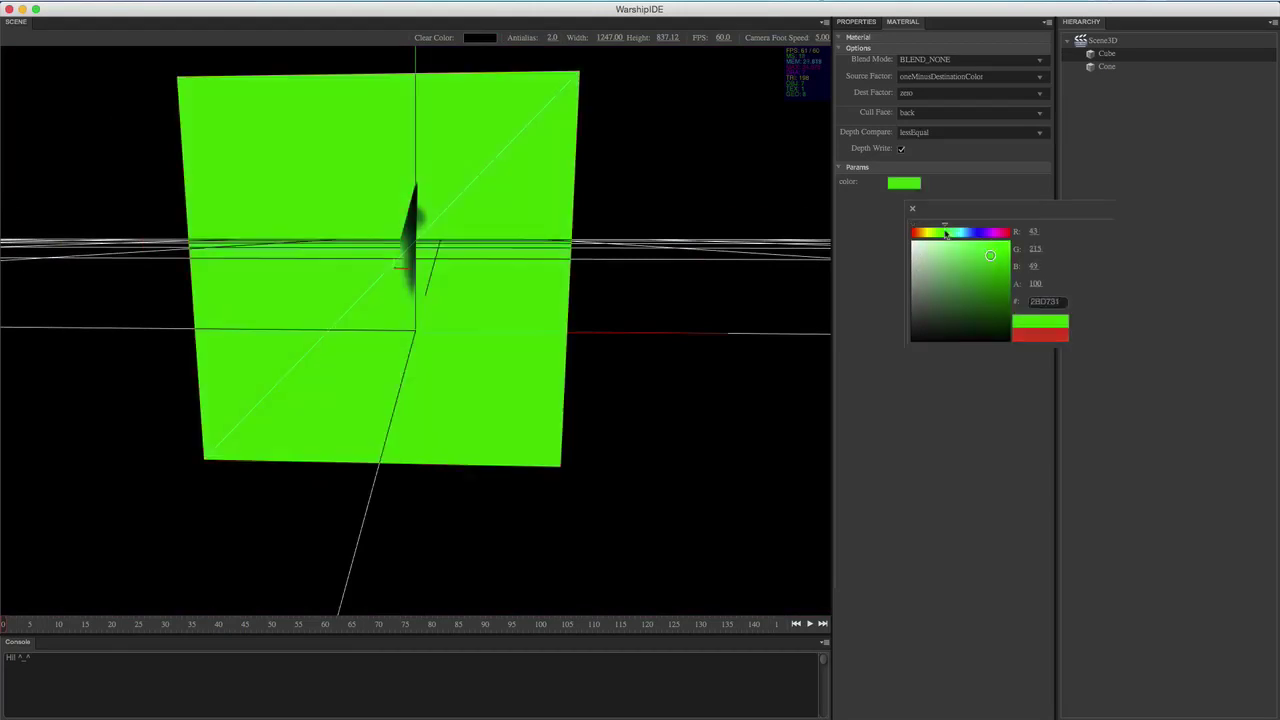
click(982, 300)
click(924, 247)
click(926, 232)
drag(945, 266, 999, 256)
click(1008, 231)
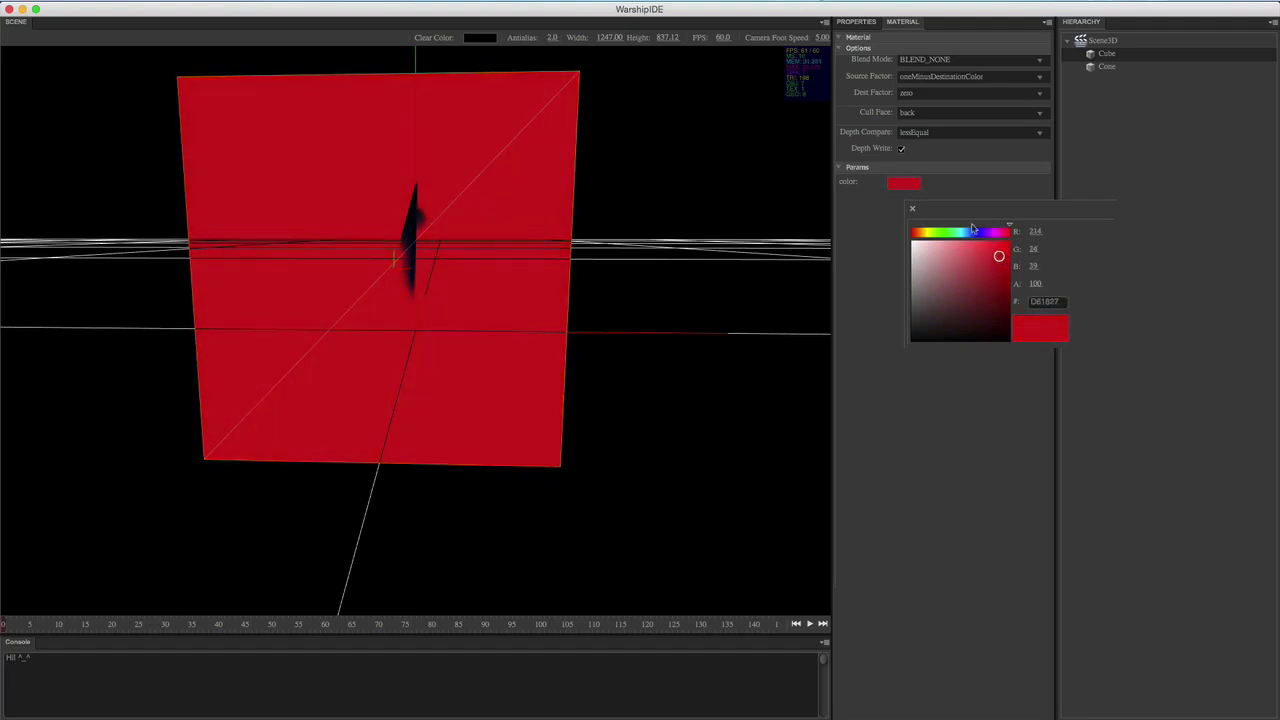
click(945, 232)
click(912, 208)
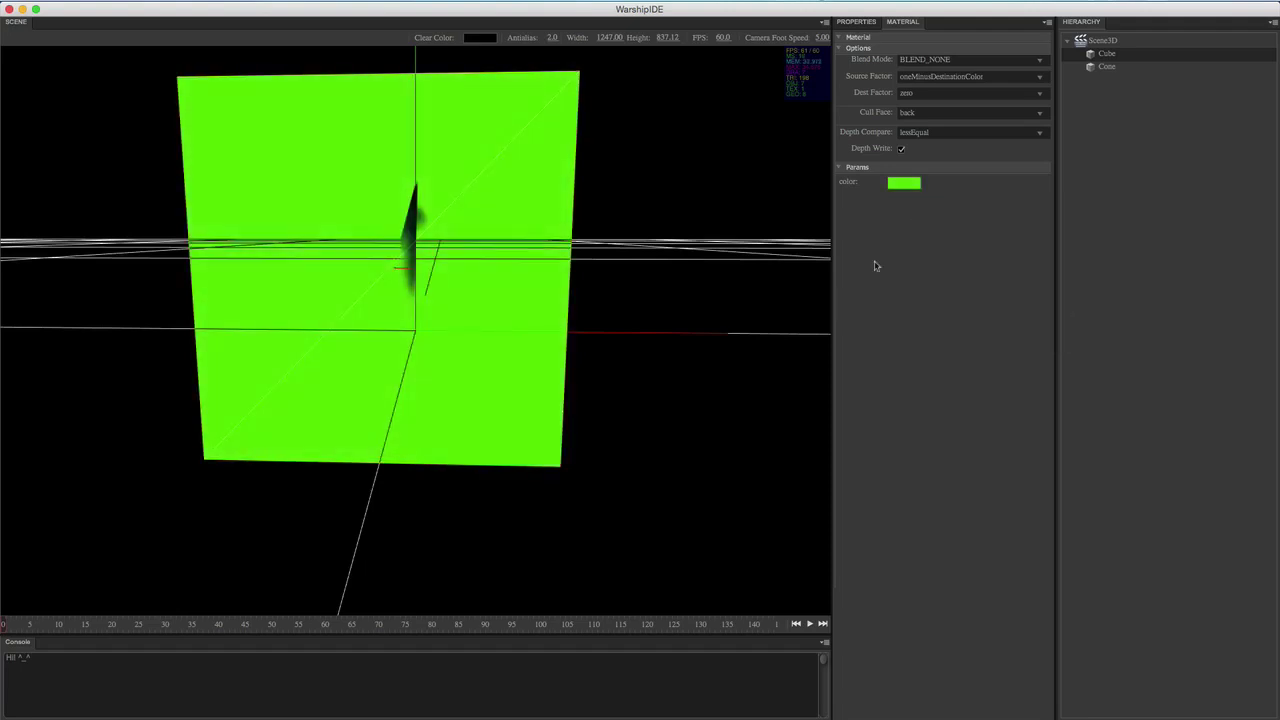
Set the scene's clear color to white FFFFFF, reselect the cube and inspect it
click(480, 38)
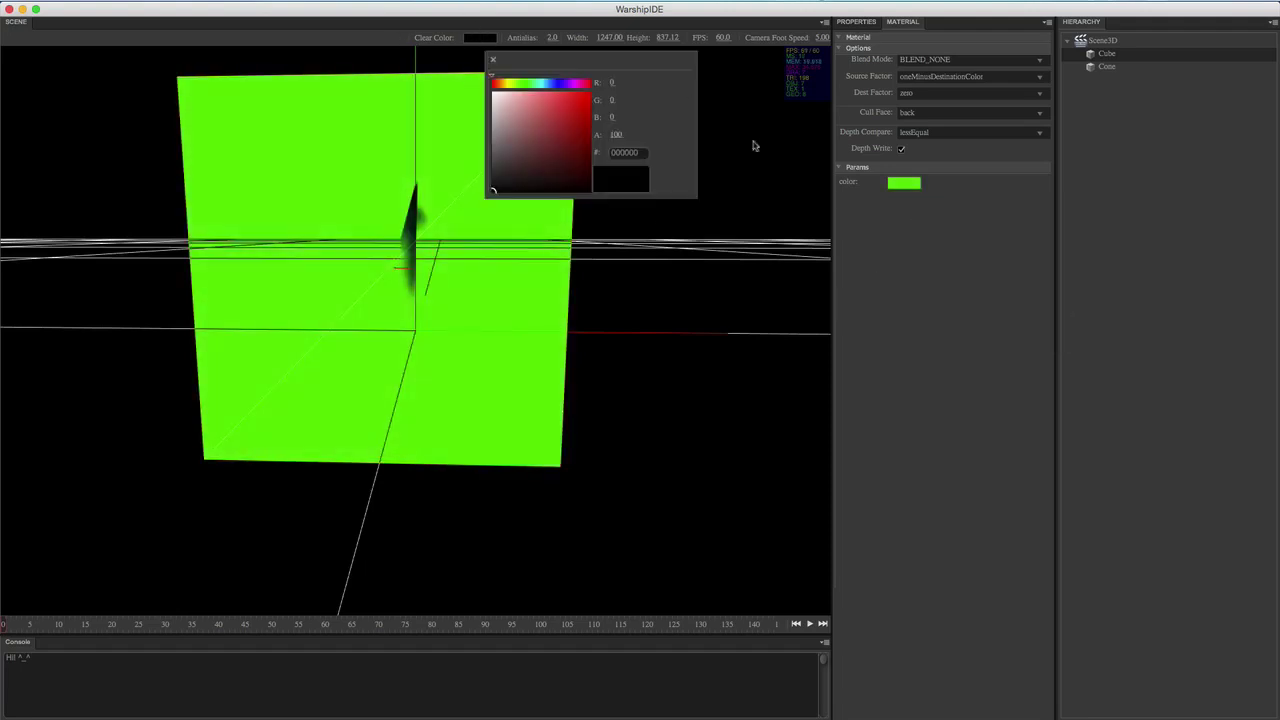
drag(574, 177, 480, 84)
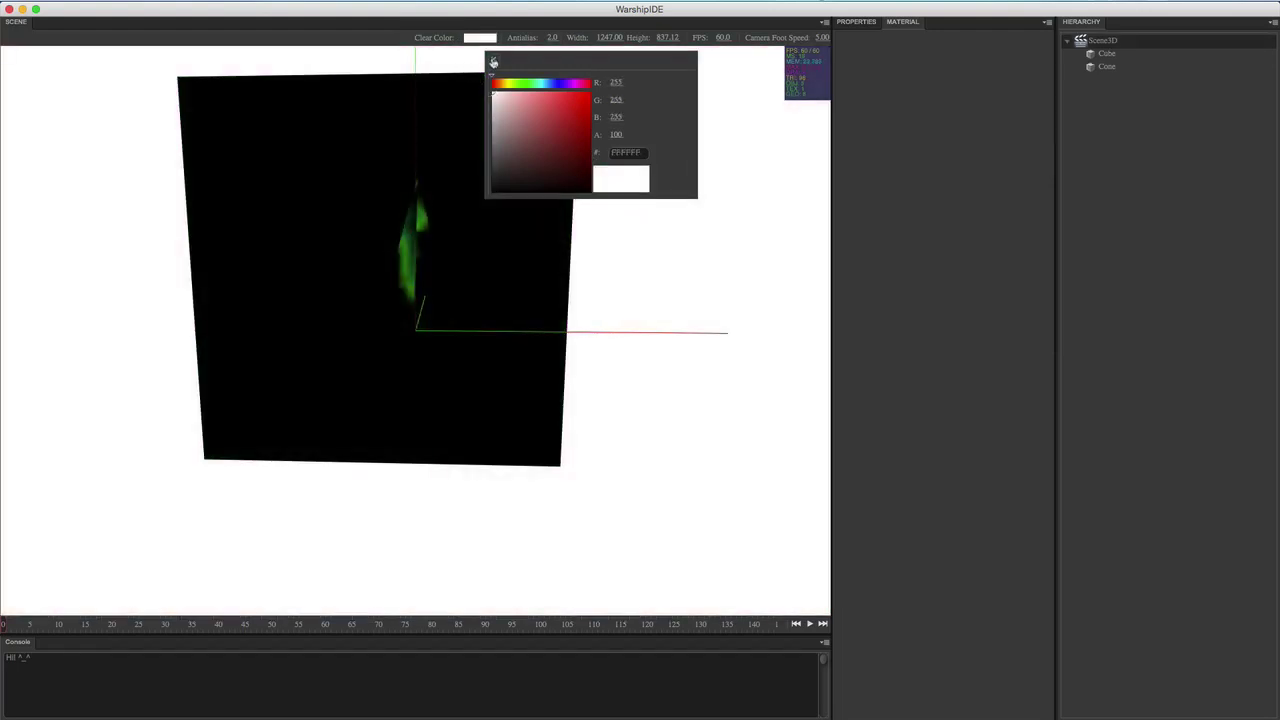
click(492, 59)
click(1107, 66)
click(1107, 53)
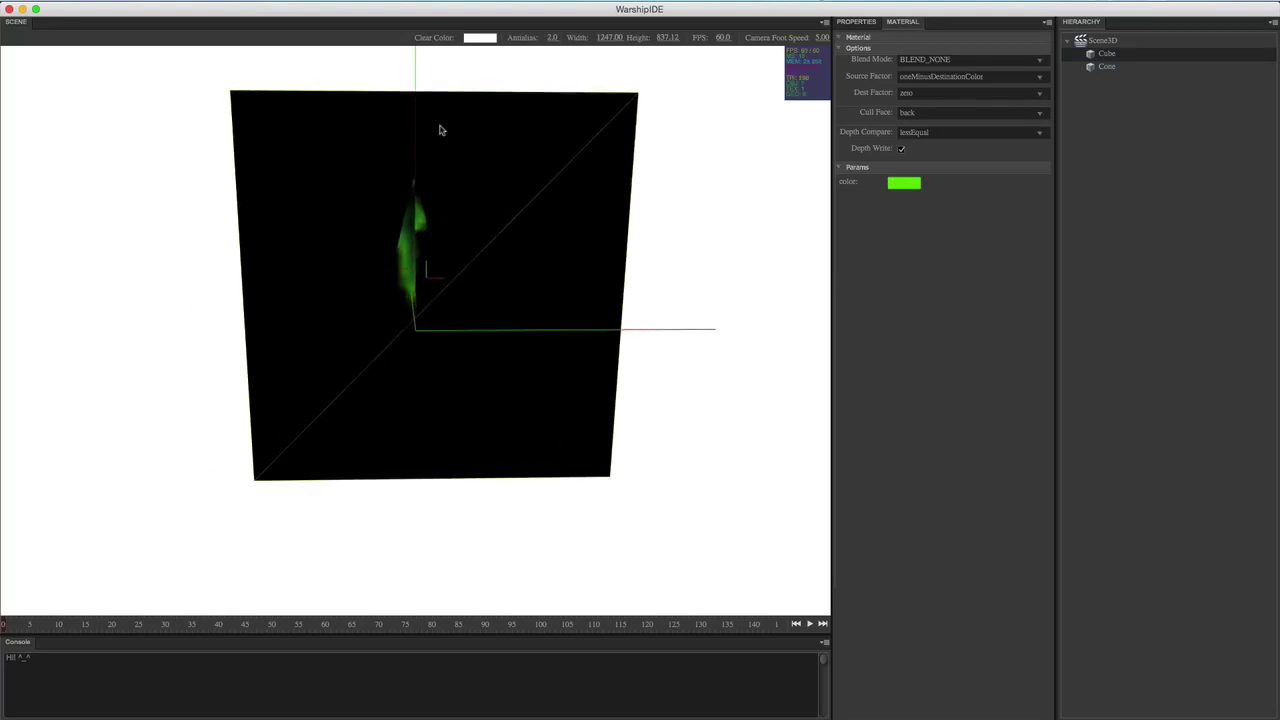
mouse_move(705, 346)
mouse_down()
mouse_move(671, 349)
mouse_move(685, 351)
mouse_up()
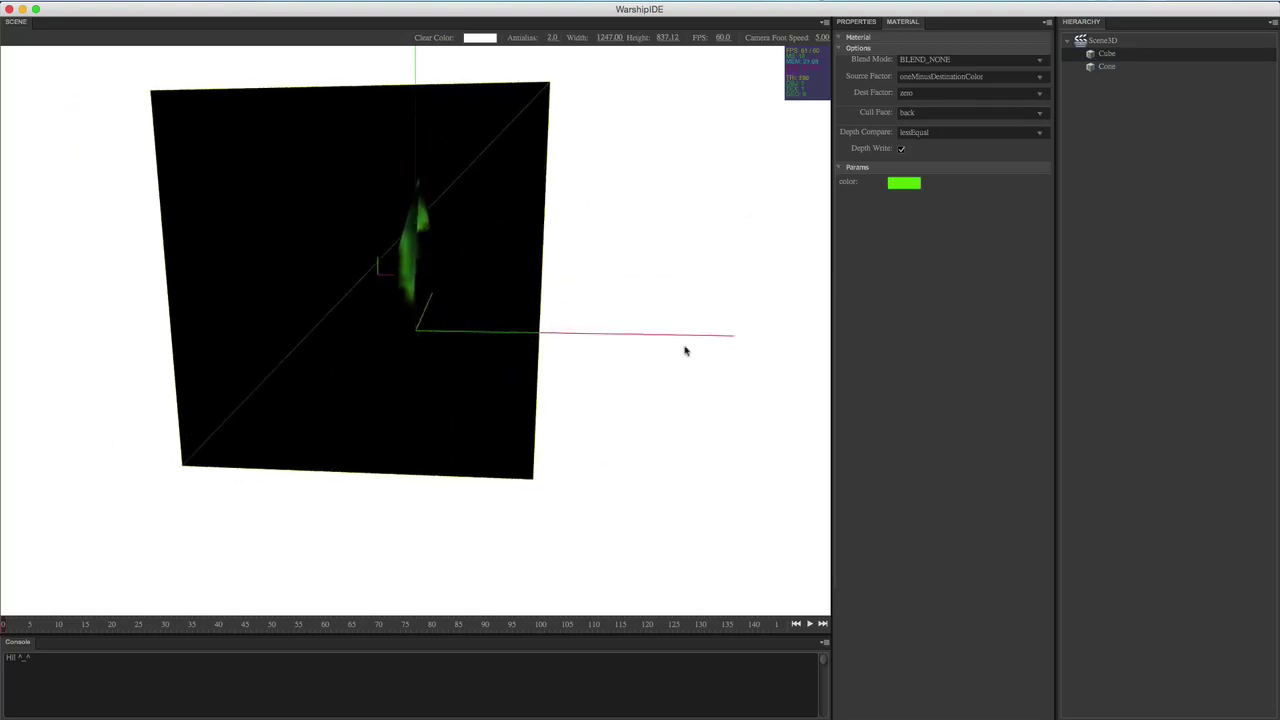
drag(745, 199, 629, 266)
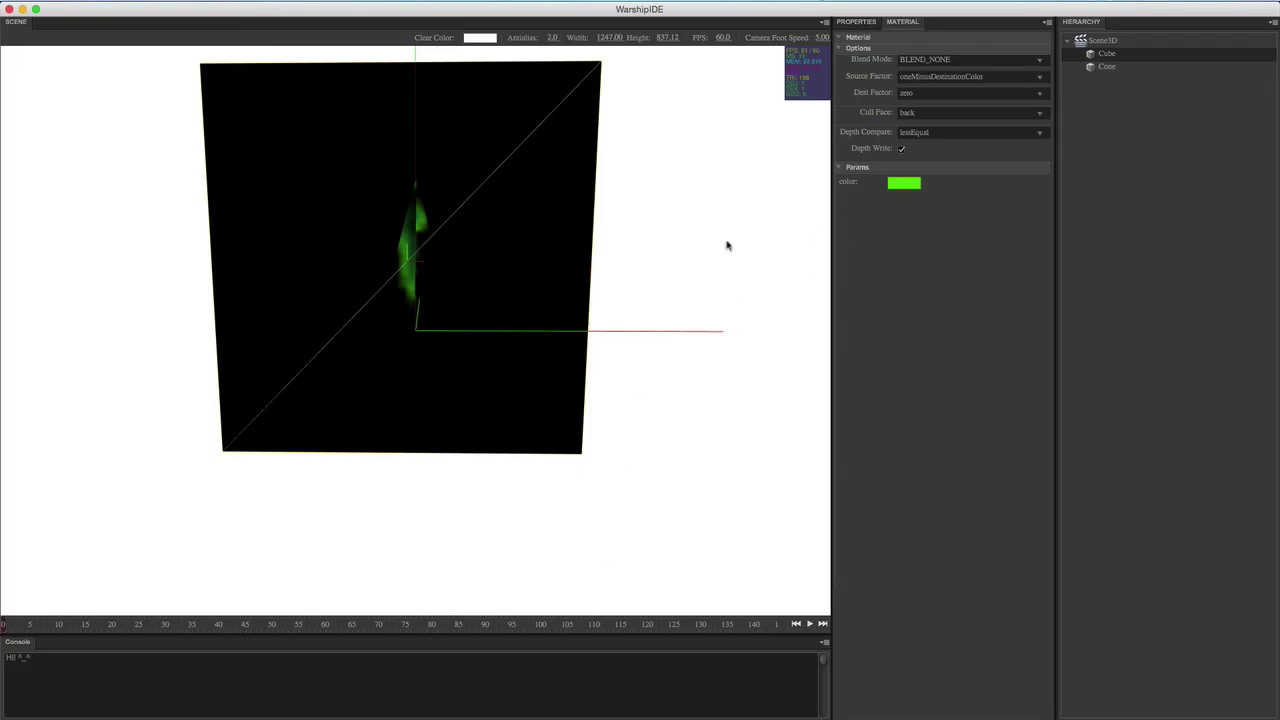
Open the cube's material color for editing, try dark green 314F2C and set it to green 36A122
click(903, 188)
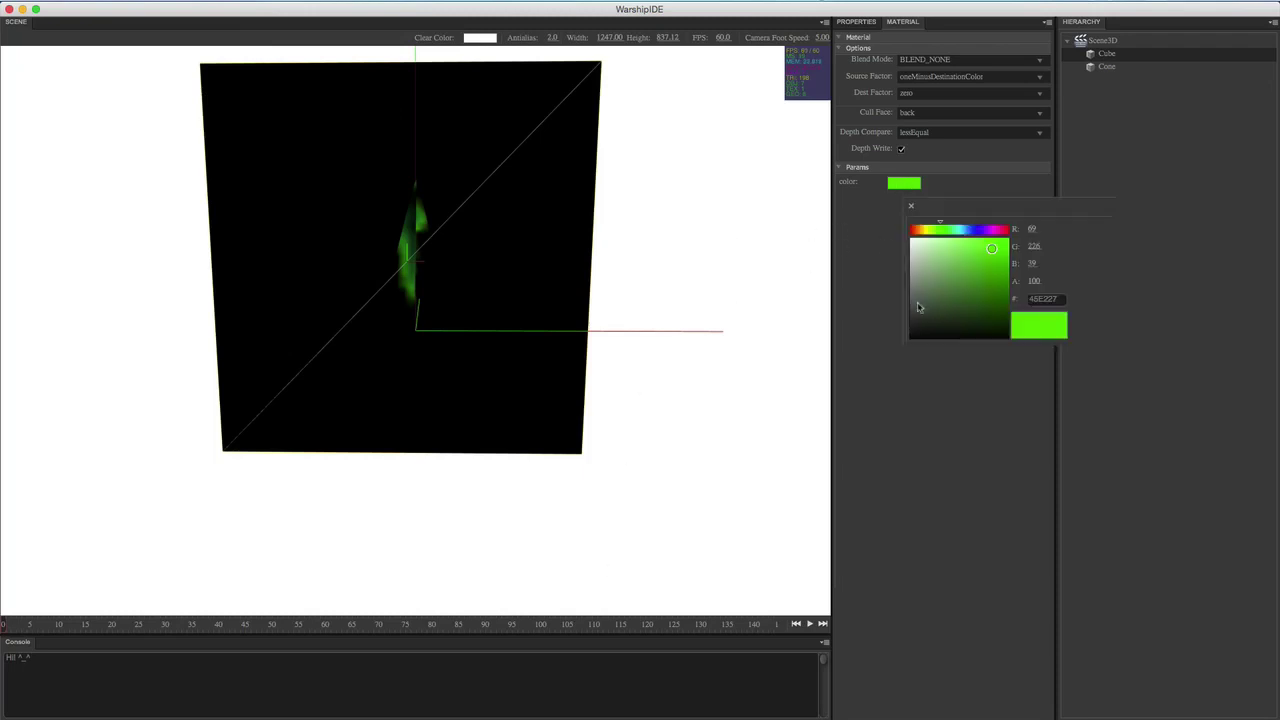
mouse_move(995, 252)
mouse_down()
mouse_move(977, 263)
mouse_move(997, 253)
mouse_move(925, 242)
mouse_move(997, 277)
mouse_move(966, 311)
mouse_move(953, 307)
mouse_up()
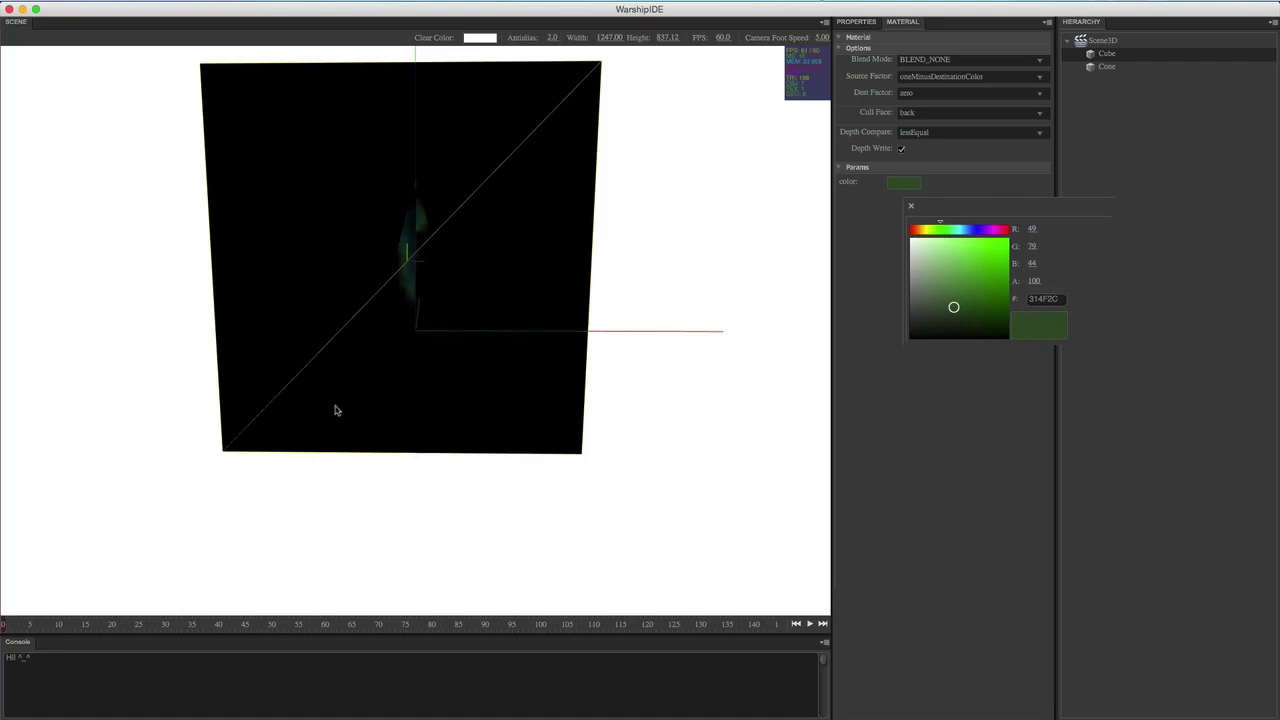
mouse_move(969, 274)
mouse_down()
mouse_move(968, 254)
mouse_move(961, 308)
mouse_move(946, 243)
mouse_move(988, 274)
mouse_up()
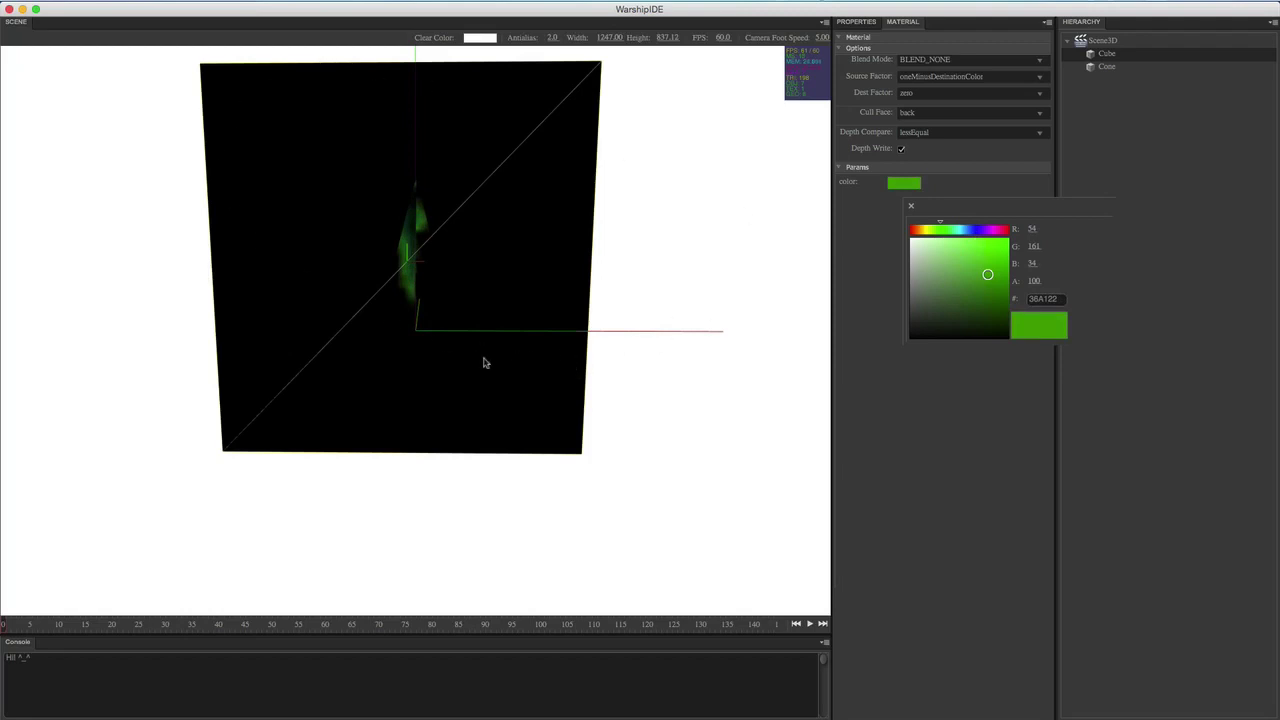
Compare the cone seen directly and through the cube, and change the cube's material color to softer green 51A441
drag(655, 323, 662, 322)
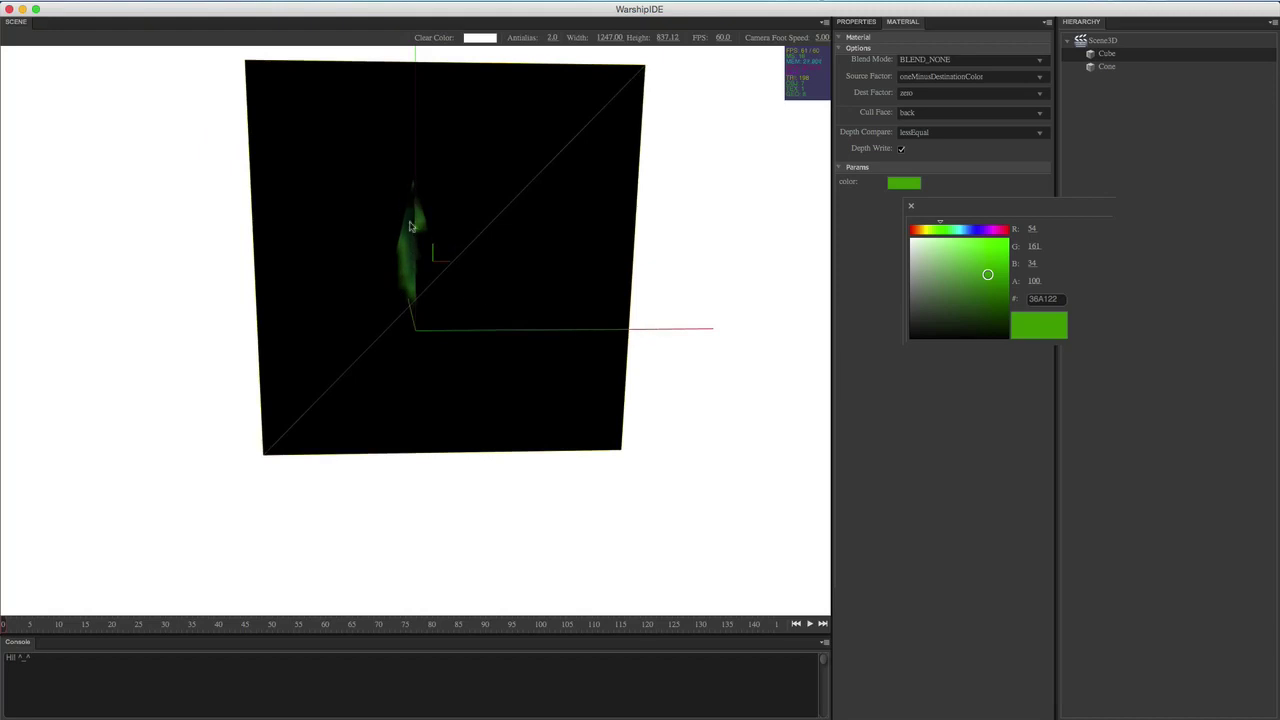
drag(478, 272, 546, 306)
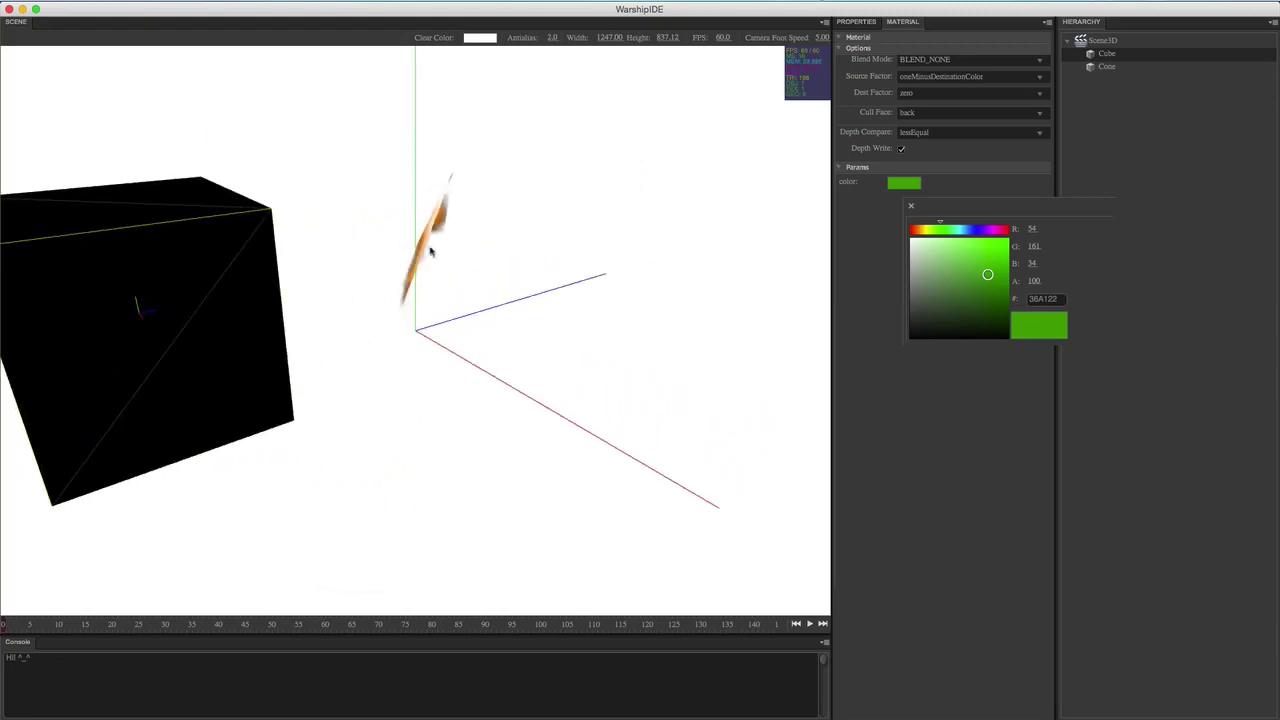
click(450, 204)
drag(489, 357, 474, 266)
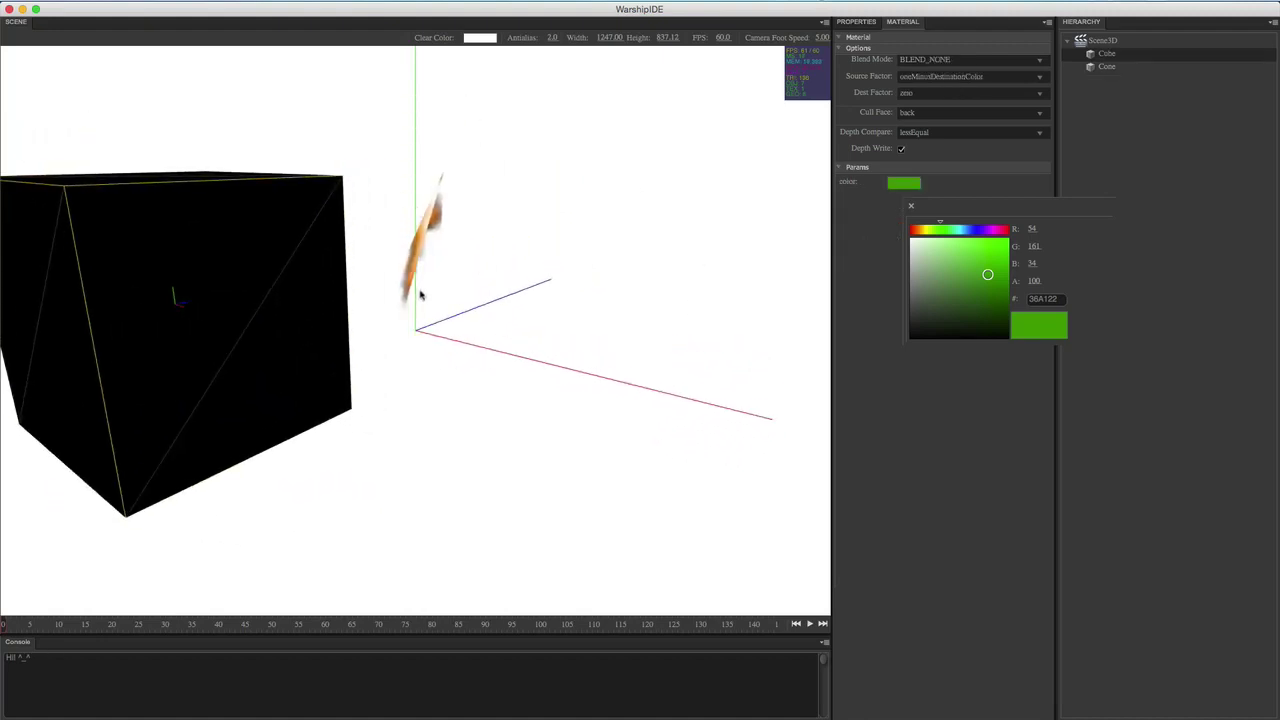
drag(383, 366, 457, 354)
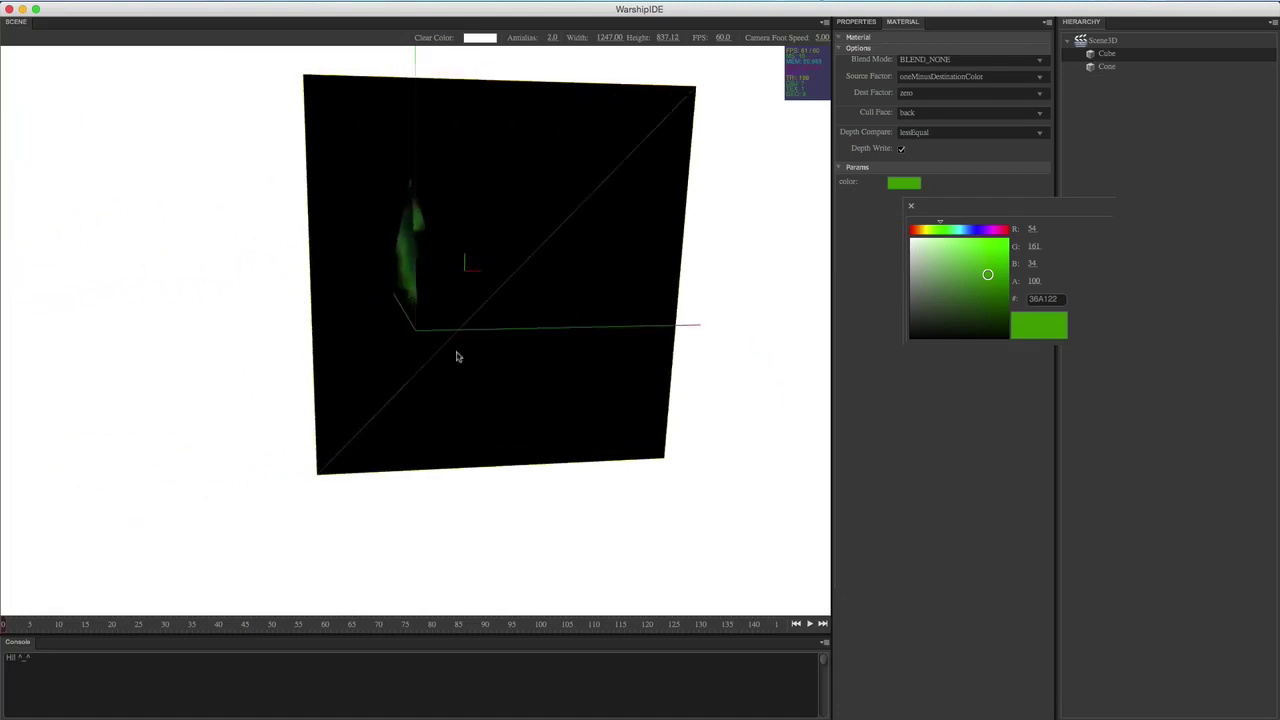
drag(591, 200, 443, 363)
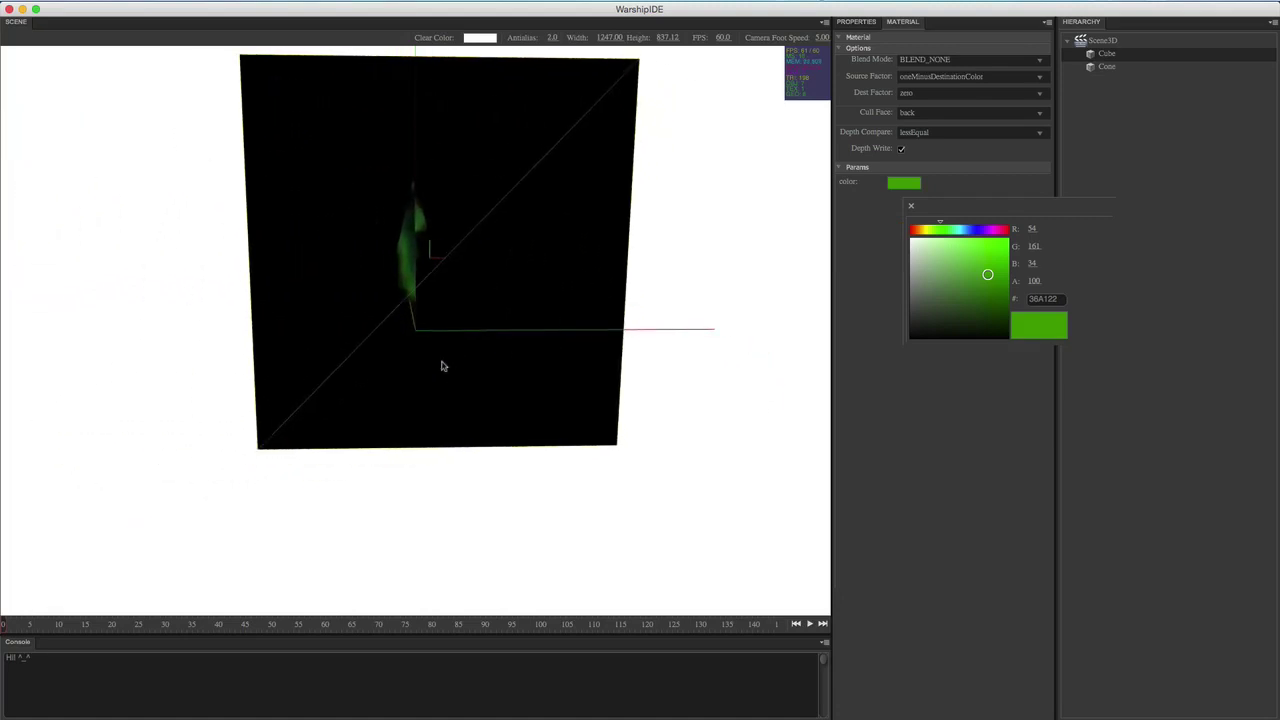
drag(416, 263, 698, 327)
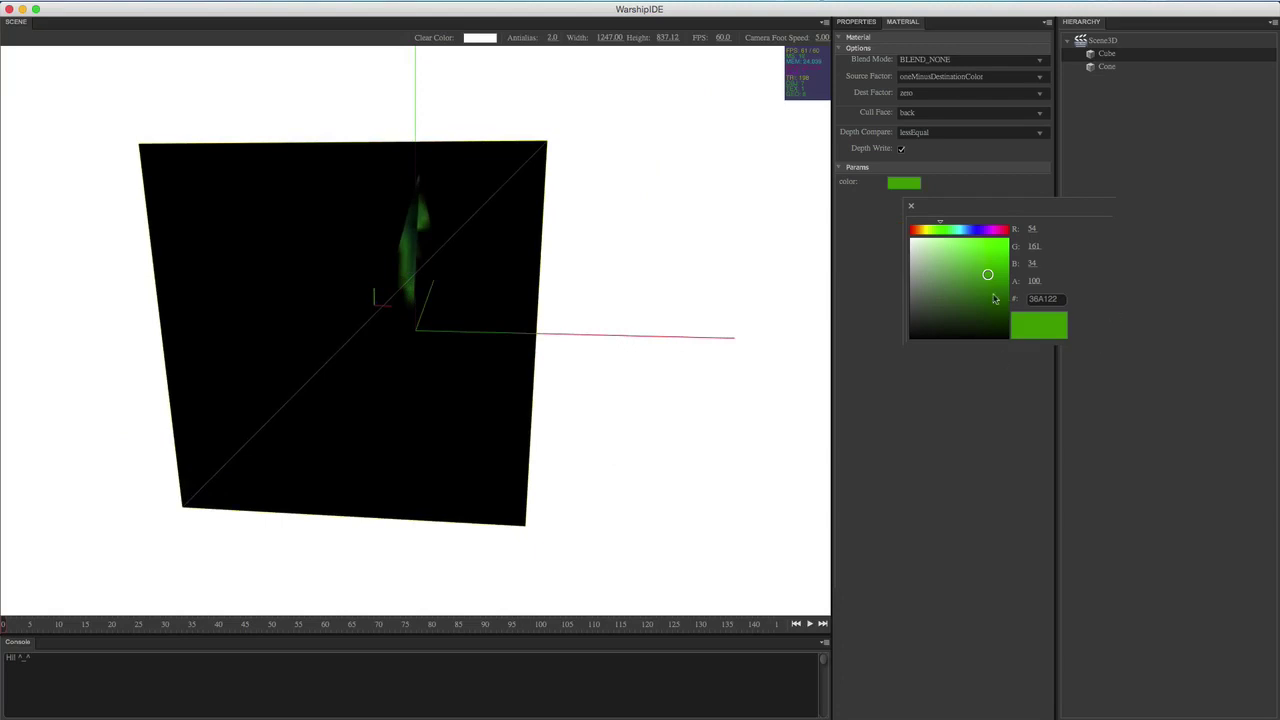
mouse_move(995, 299)
mouse_down()
mouse_move(913, 248)
mouse_move(969, 273)
mouse_up()
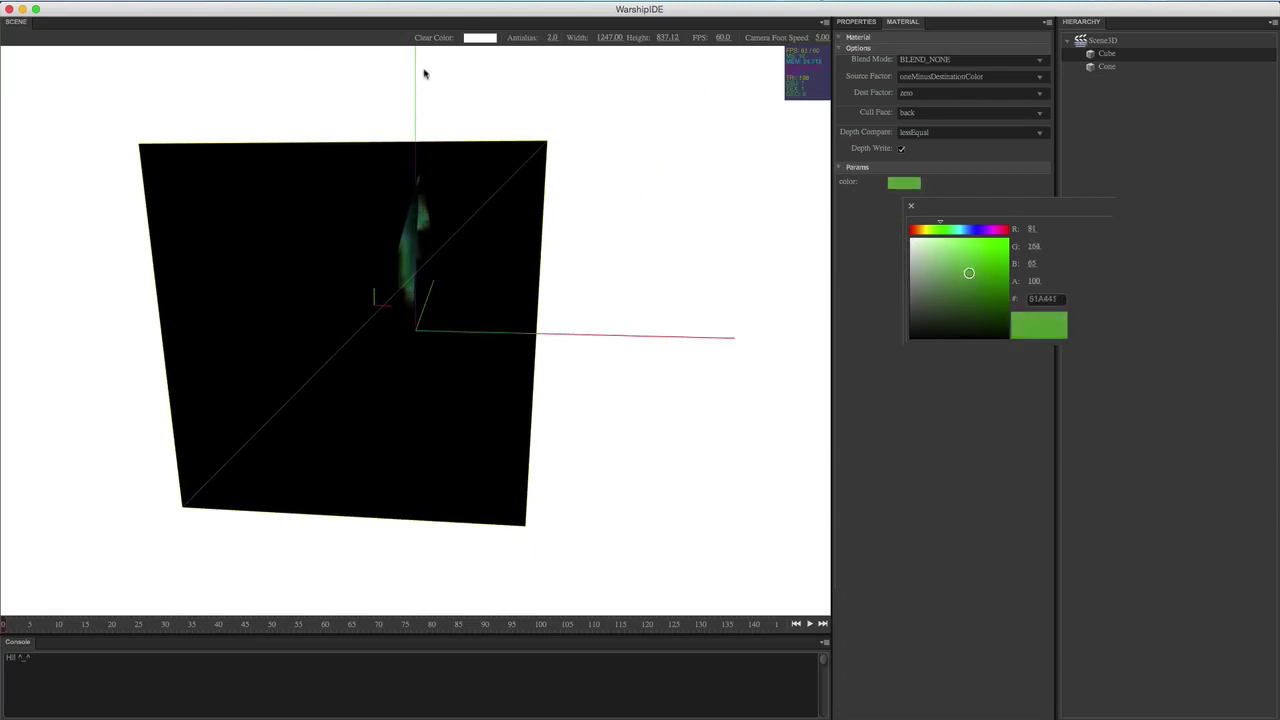
Open the scene's clear color for editing, try pale pink DDC1C1 and restore white FFFFFF
click(477, 39)
drag(597, 340, 631, 253)
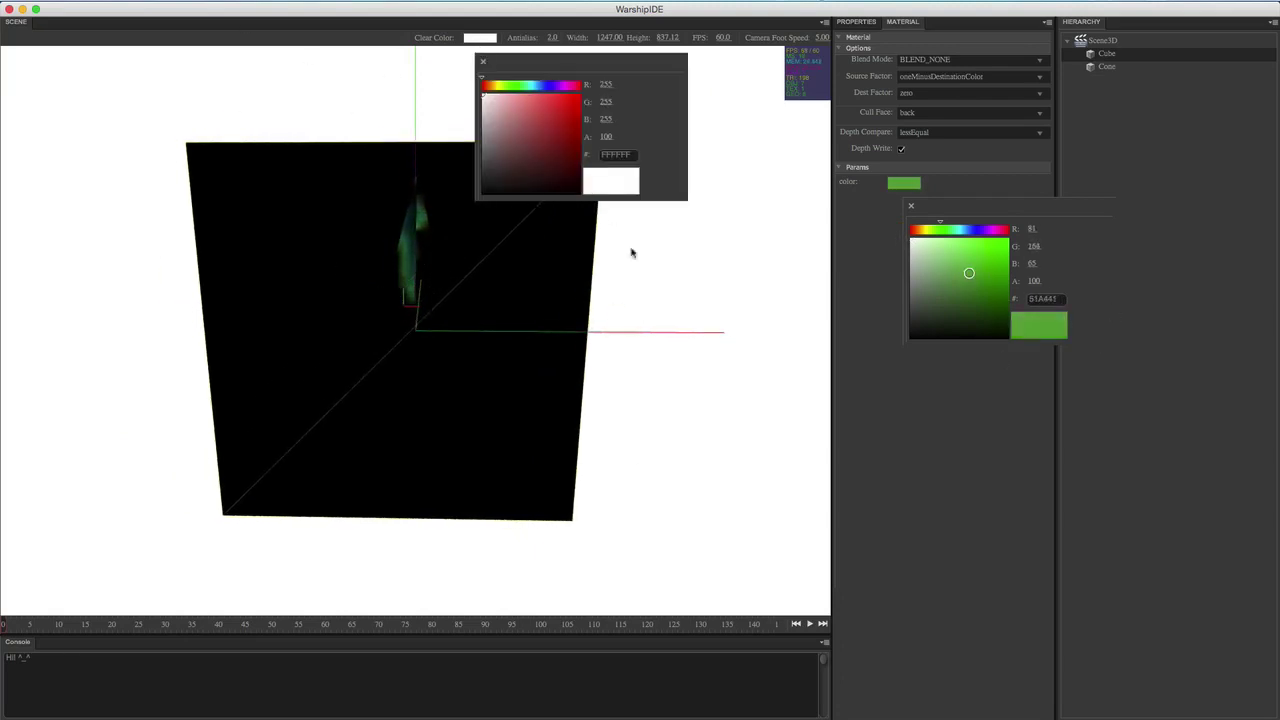
drag(630, 154, 602, 155)
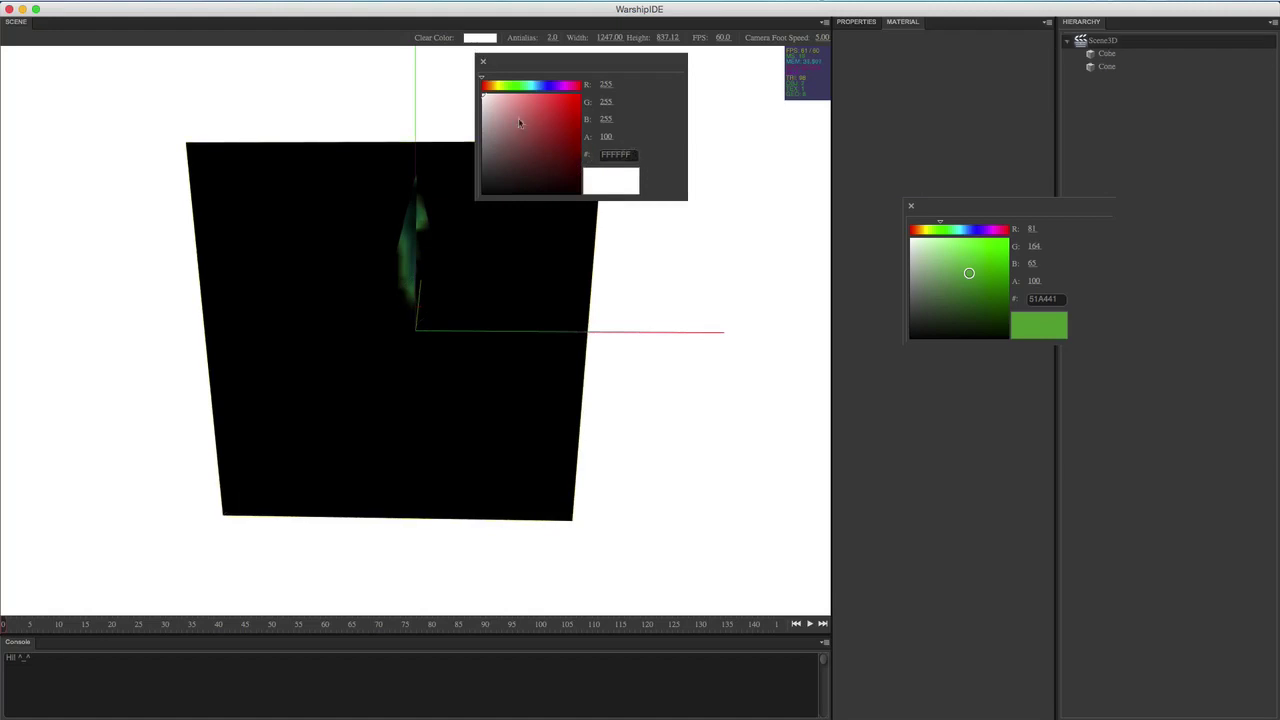
click(491, 105)
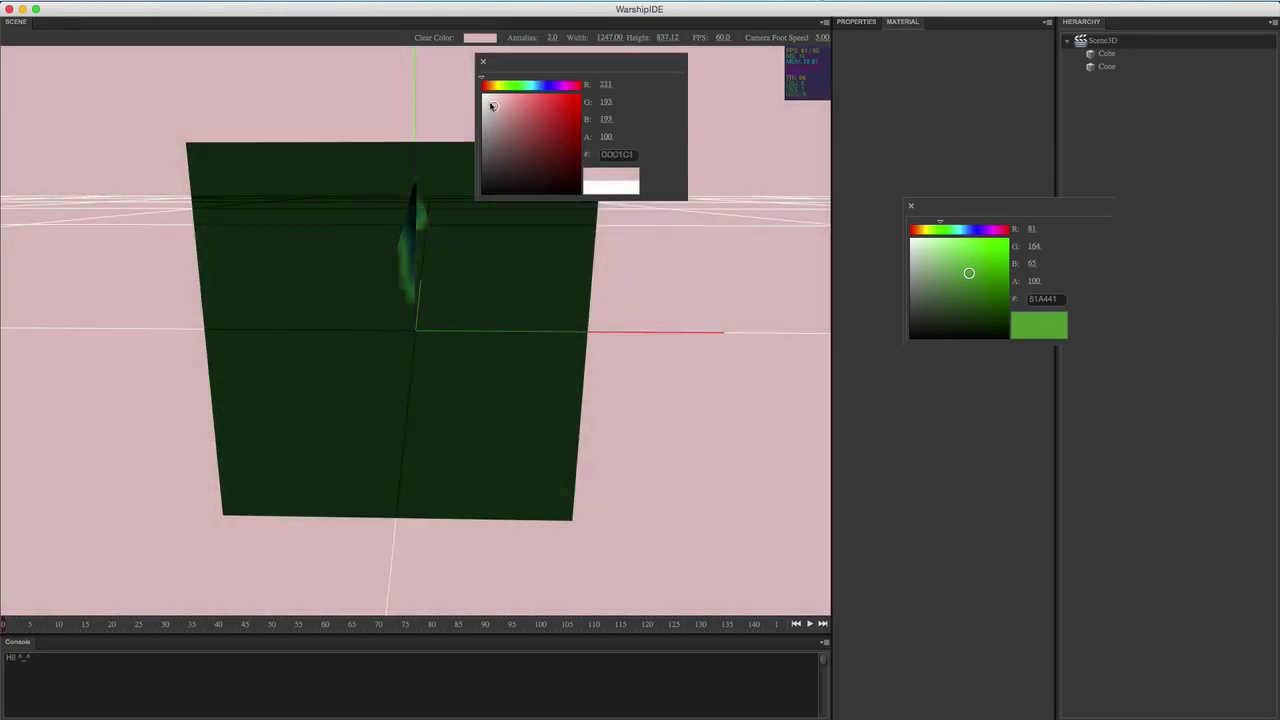
drag(491, 105, 489, 103)
click(483, 95)
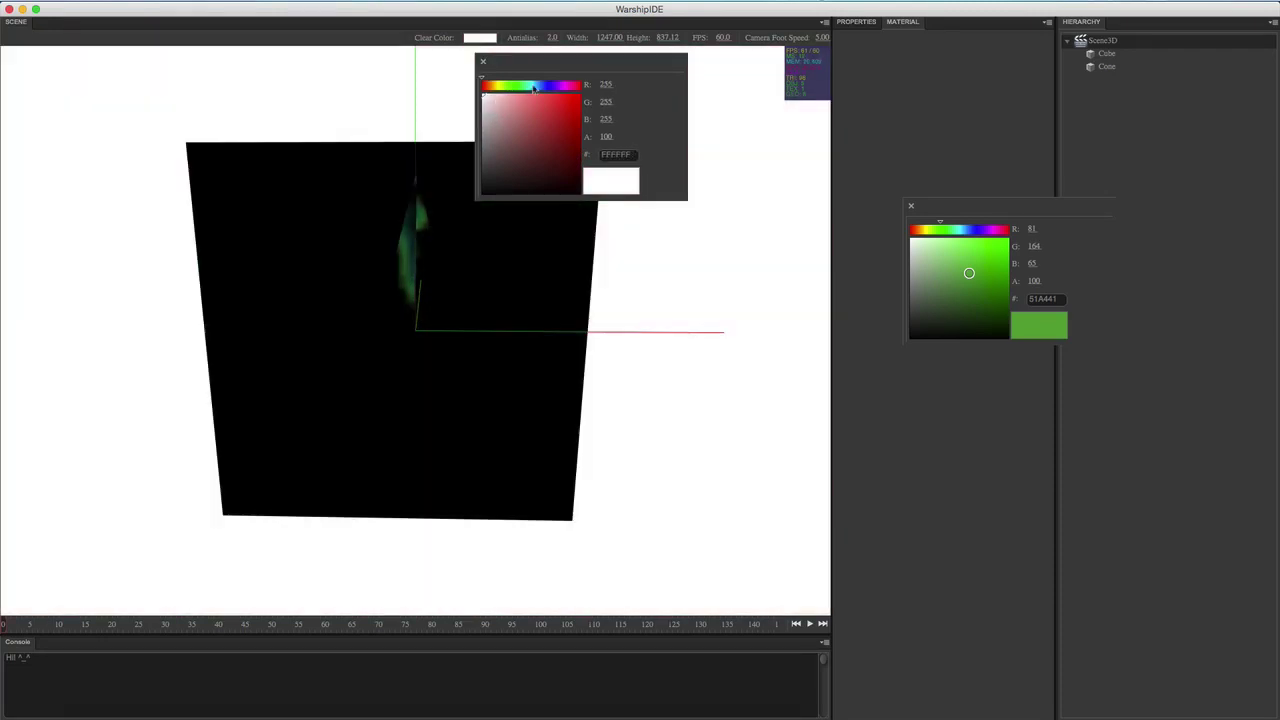
Set the scene's clear color to mid gray with red, green and blue all at 100
click(606, 86)
text(100)
key(Tab)
text(100)
key(Tab)
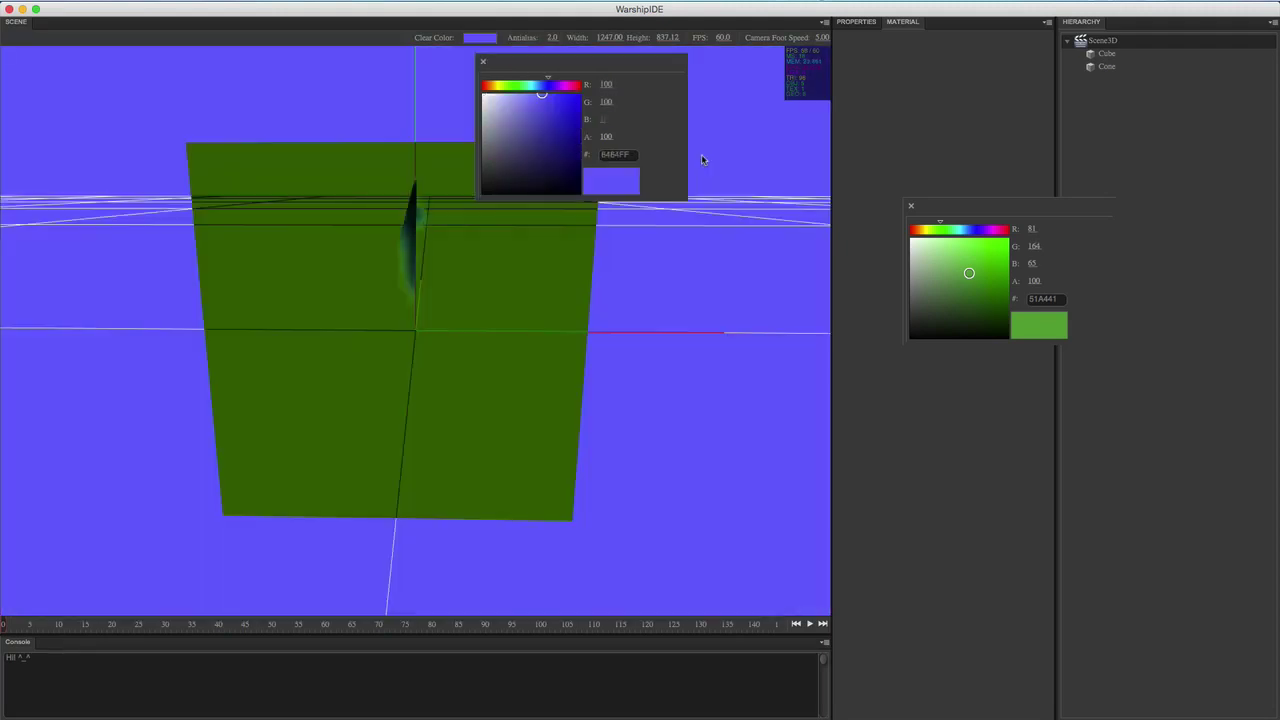
text(100)
key(Return)
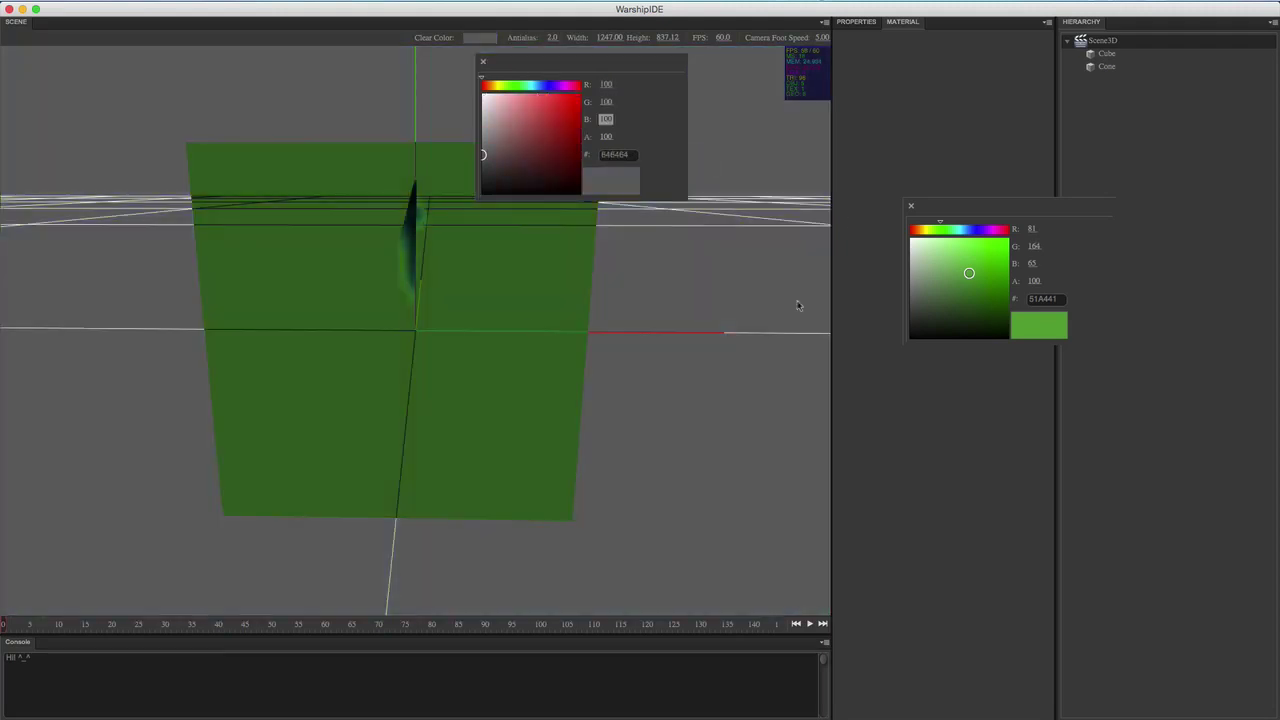
Select the cube, change its material color to white FFFFFF and inspect it against the gray background
click(289, 322)
click(484, 62)
drag(983, 291, 906, 234)
drag(690, 364, 726, 364)
click(509, 320)
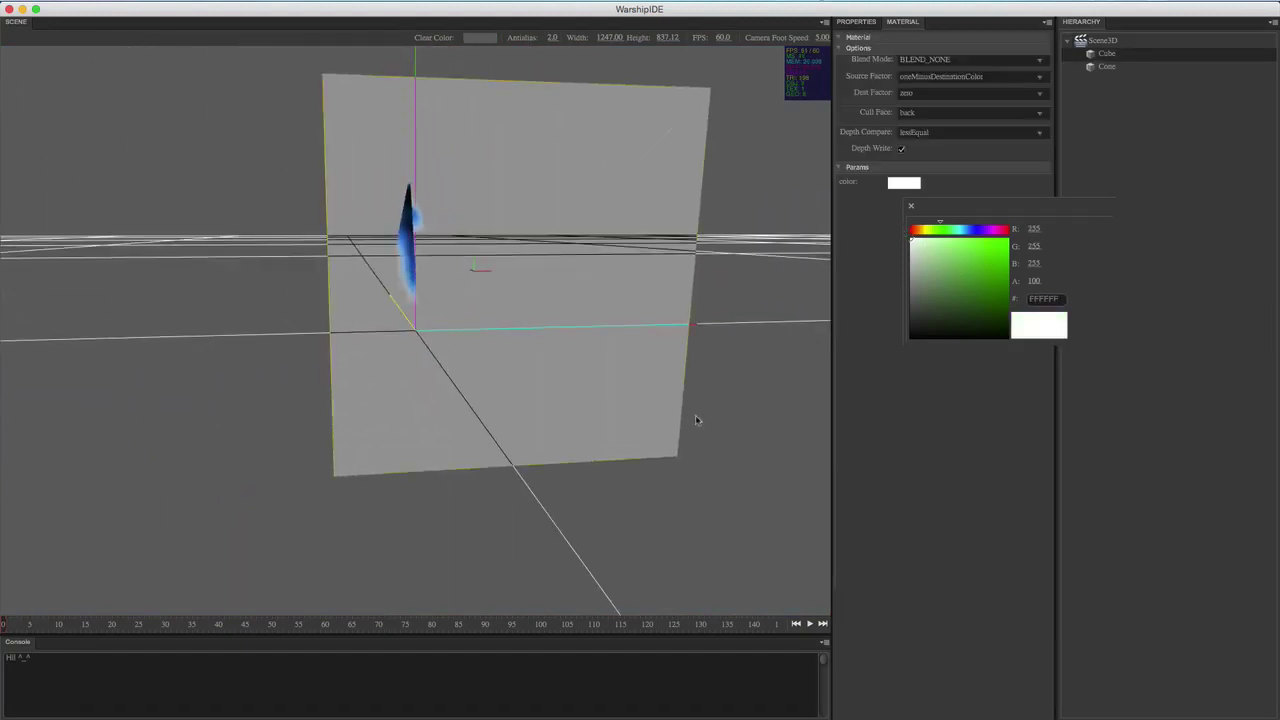
drag(695, 416, 686, 429)
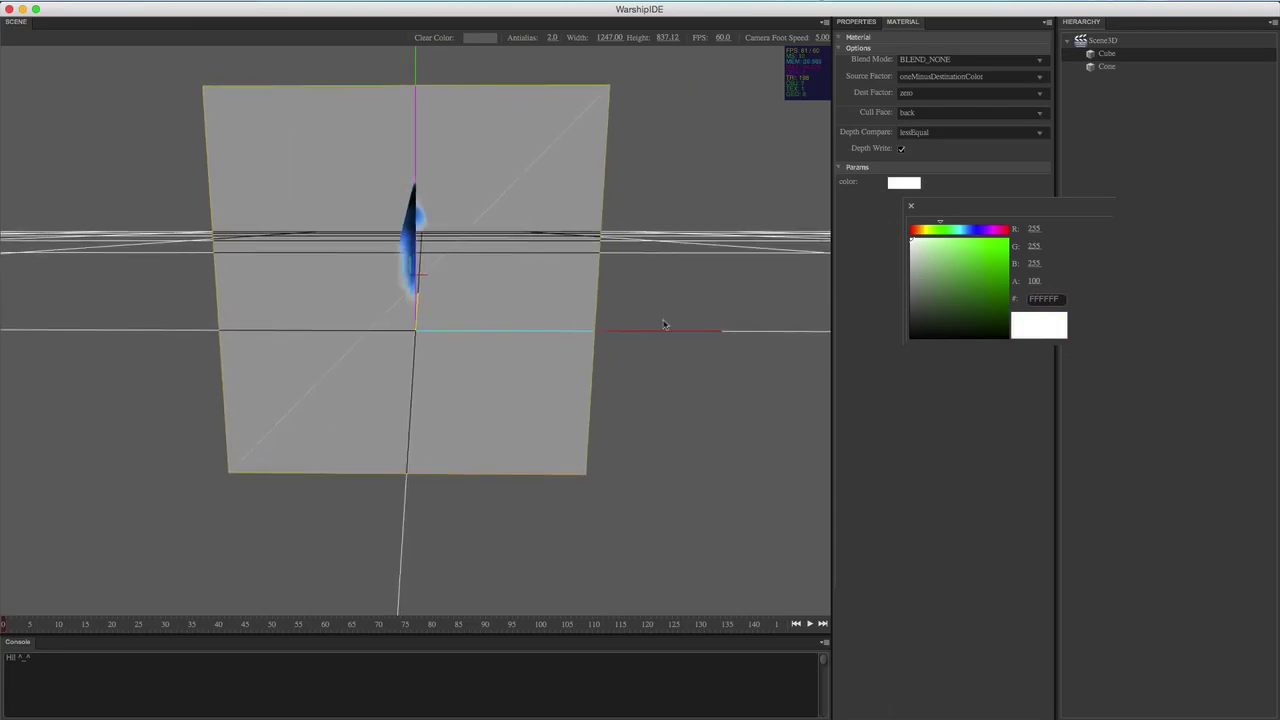
drag(664, 324, 626, 366)
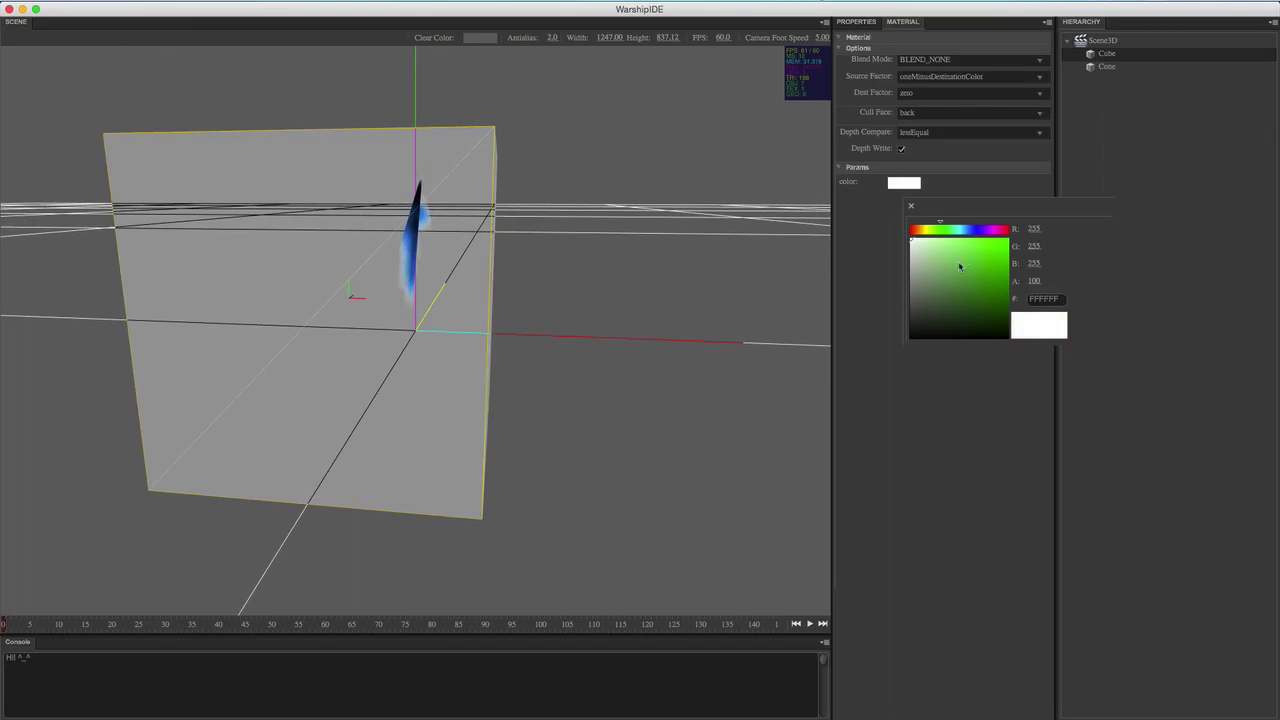
Reopen the scene's clear color picker and capture a screenshot region of the cube's face from its upper-left area to the cone
click(485, 44)
drag(574, 58, 605, 67)
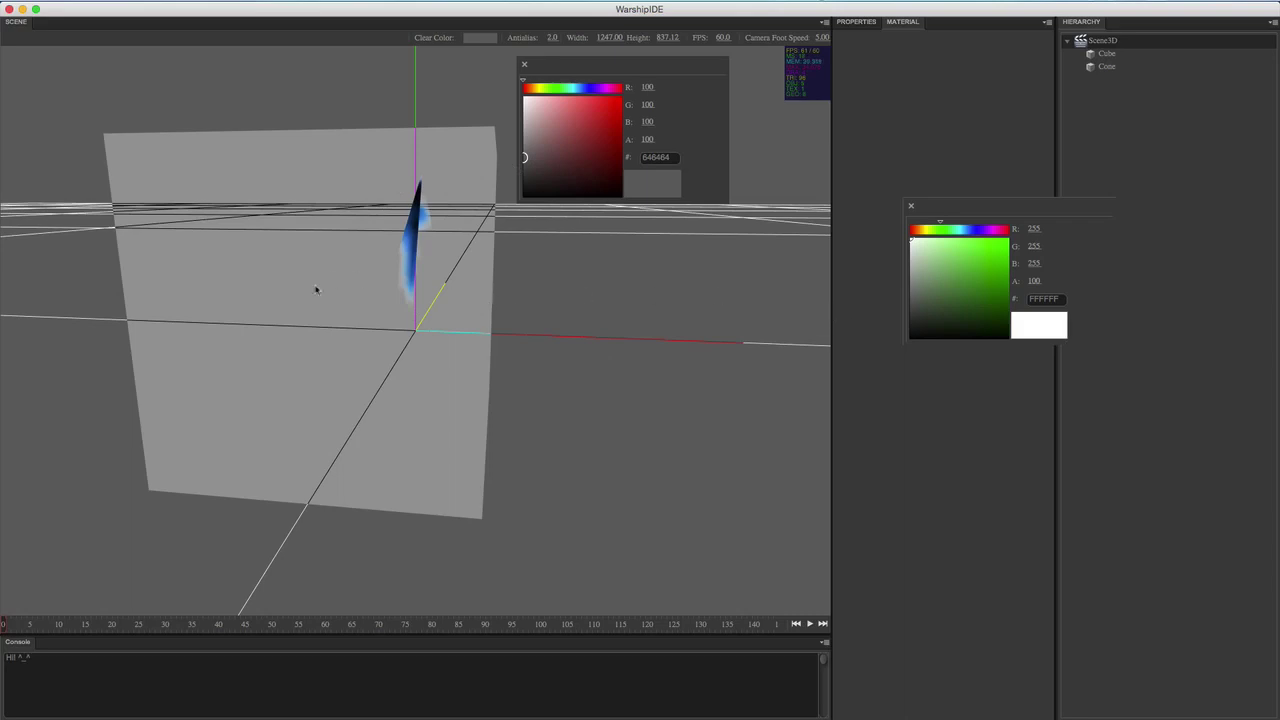
drag(600, 340, 622, 333)
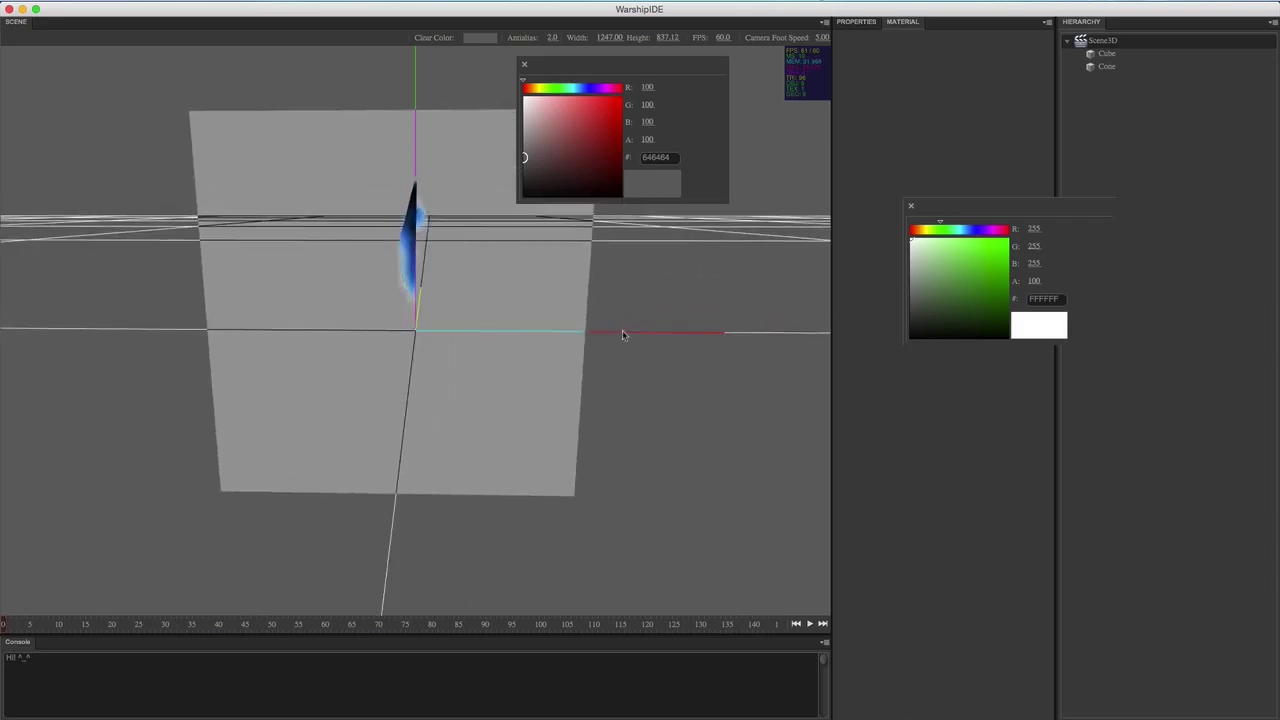
middle_drag(607, 353, 637, 354)
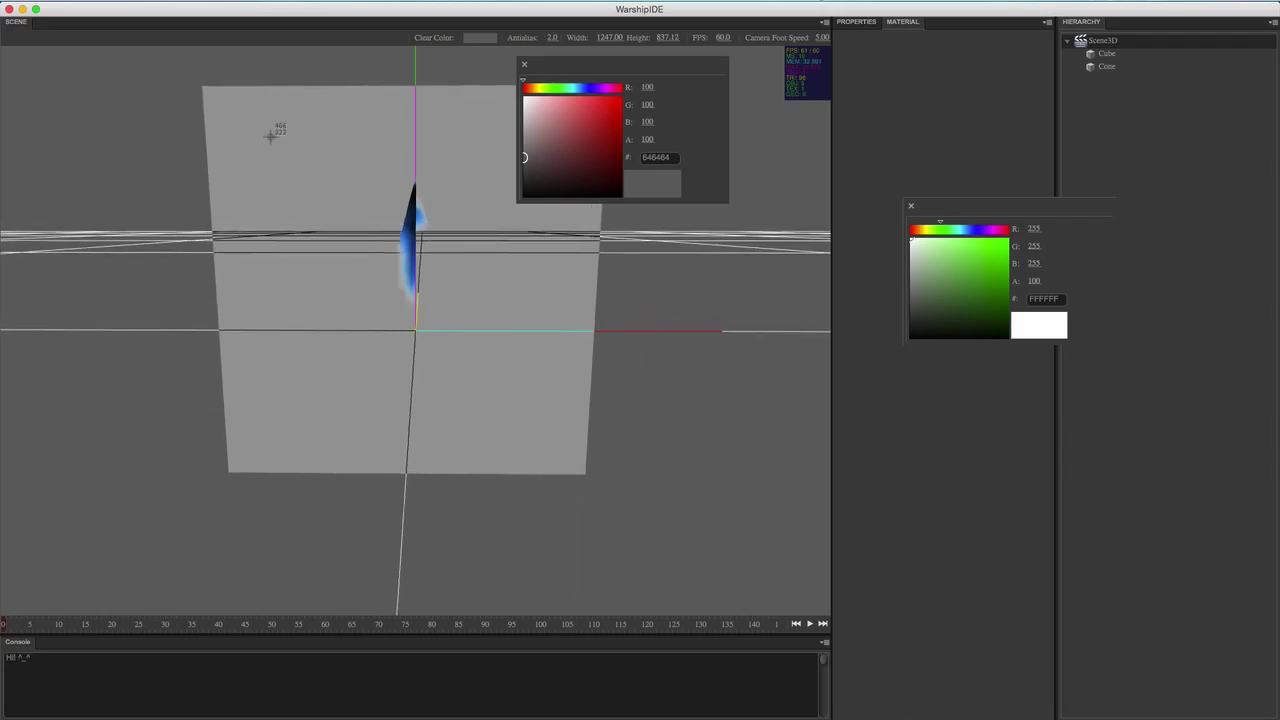
drag(267, 135, 375, 303)
Launch the paint program by searching "pai", create an untitled canvas for the captured cube region and move its window aside
key(super+space)
text(pa)
key(BackSpace)
key(BackSpace)
text(pa)
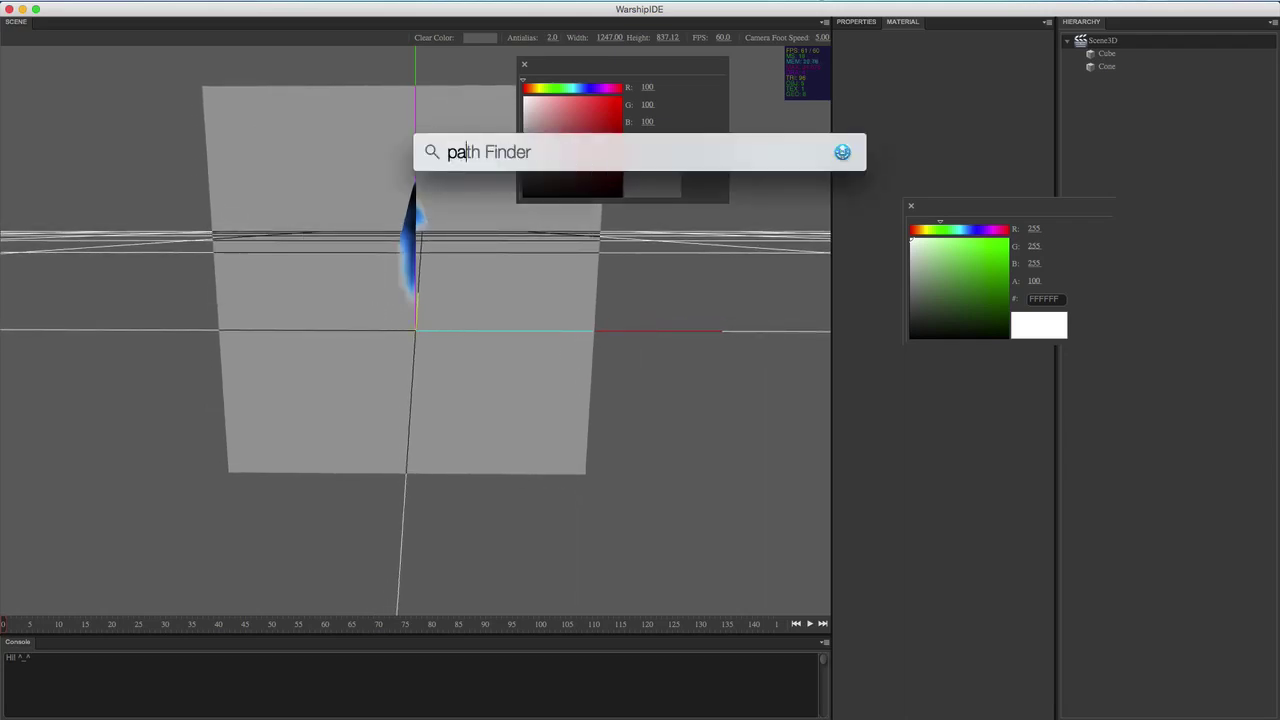
text(i)
key(Return)
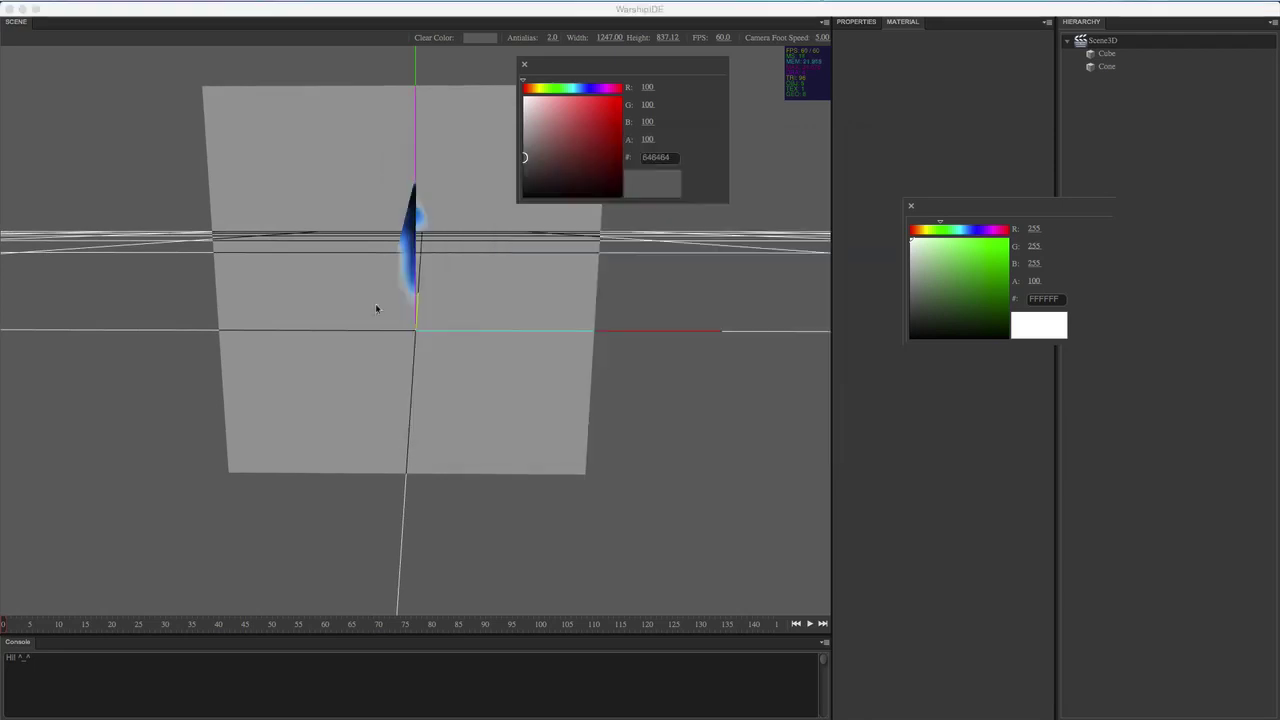
click(582, 265)
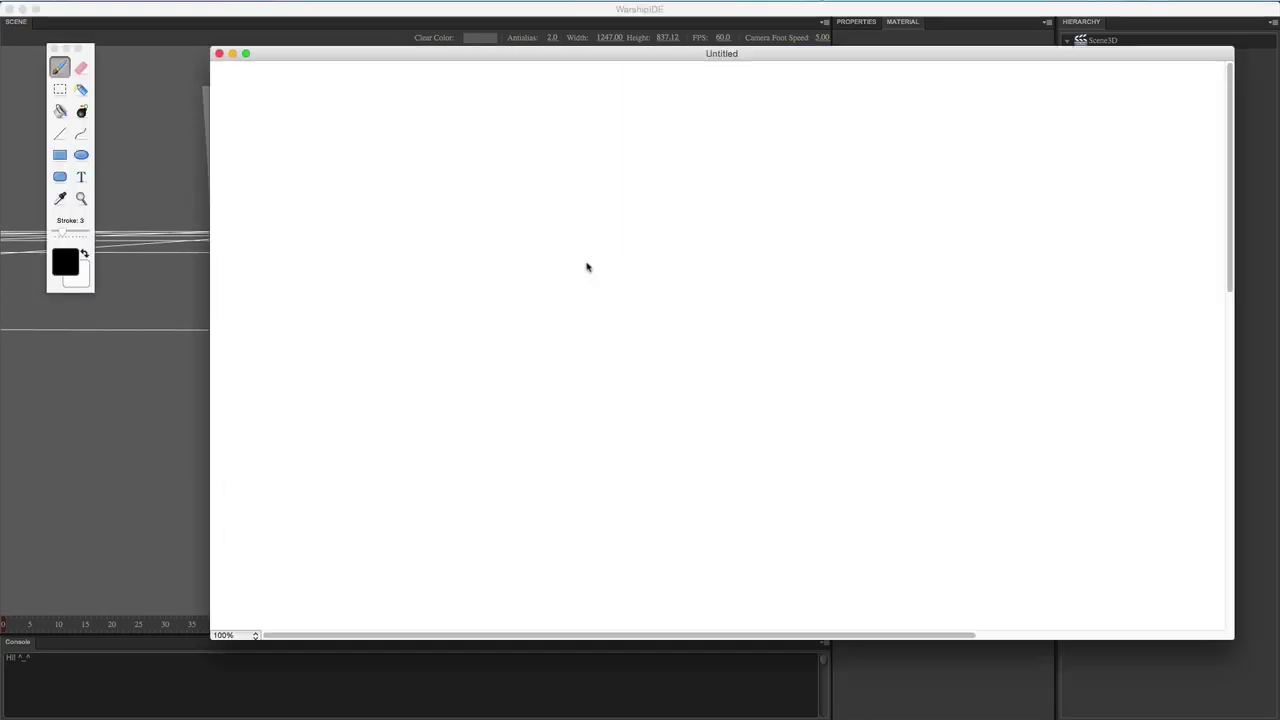
mouse_move(326, 12)
mouse_down()
mouse_move(666, 357)
mouse_move(831, 389)
mouse_up()
Return to WarshipIDE, reselect the cube and move both color pickers out of the way
click(525, 272)
click(500, 257)
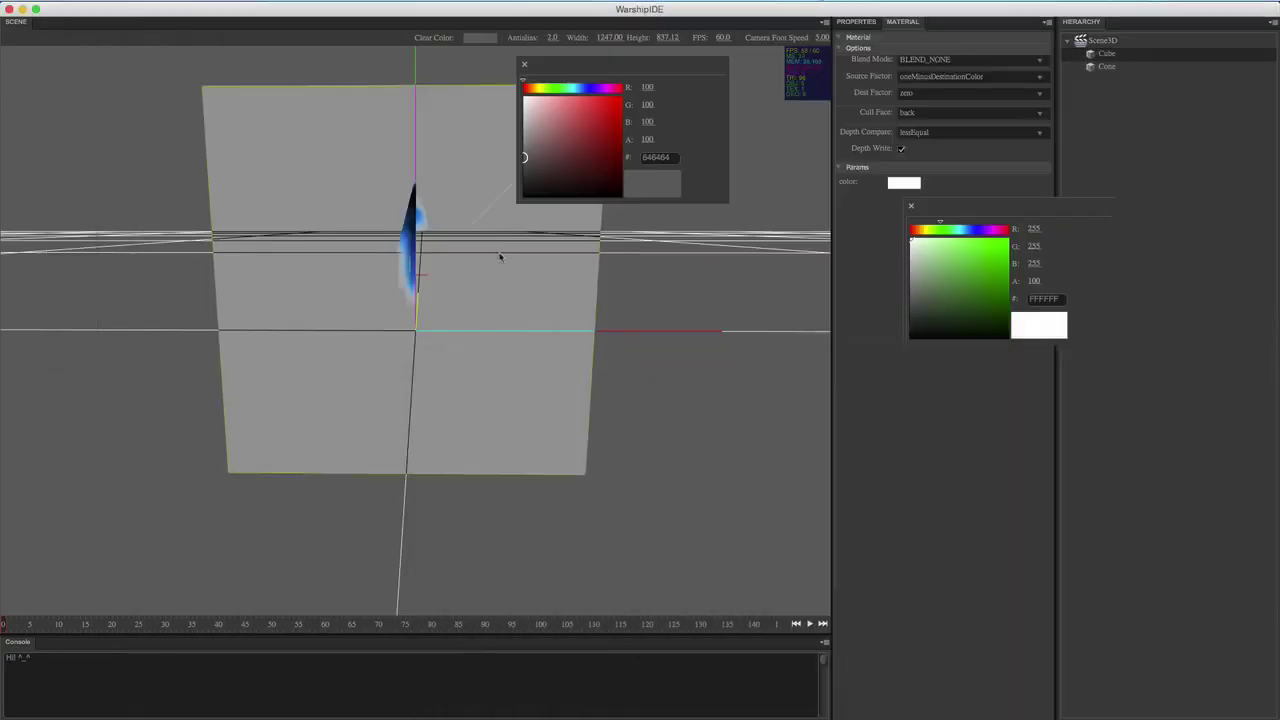
drag(550, 60, 621, 91)
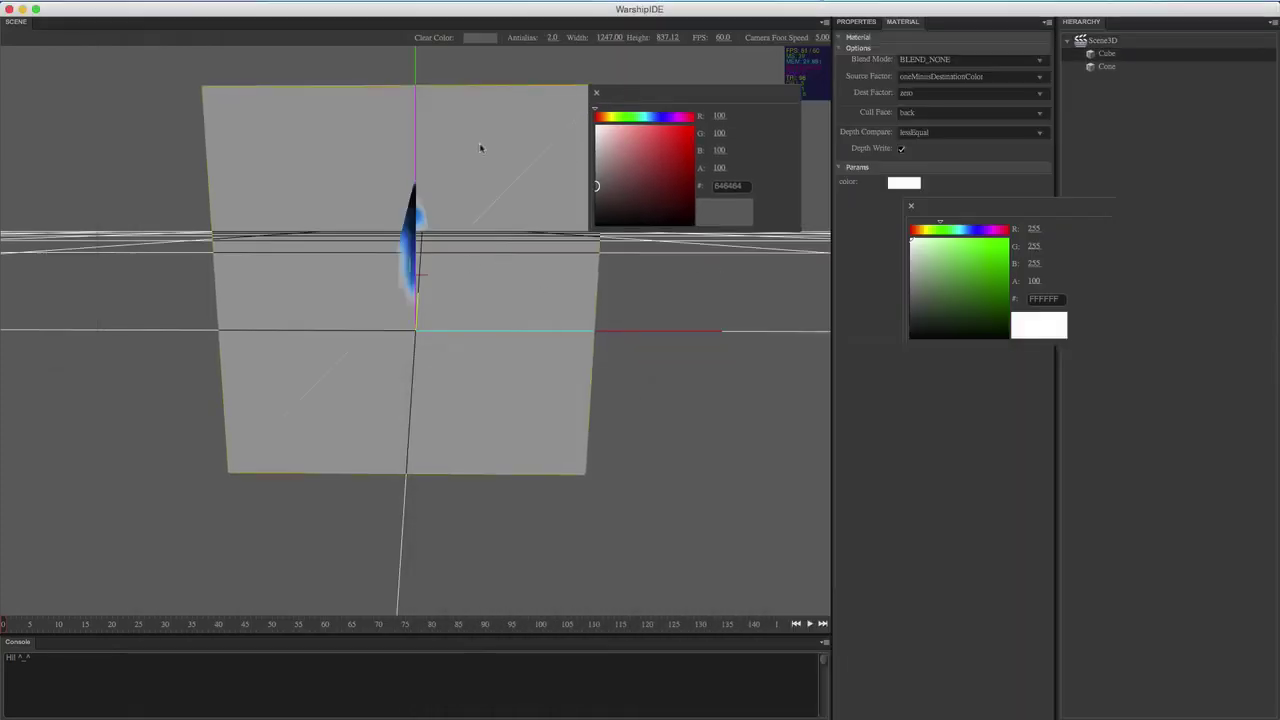
drag(1016, 205, 1226, 250)
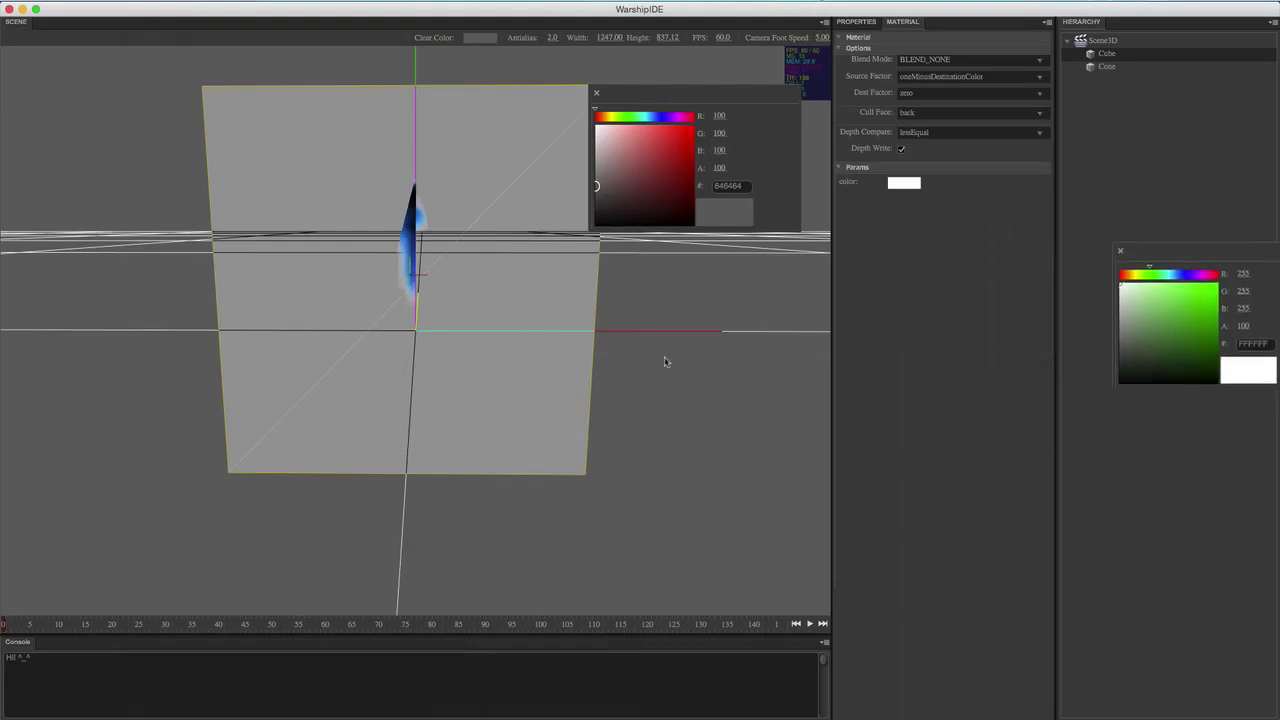
Set the cube material's source factor to one, leaving the destination factor at zero
click(931, 79)
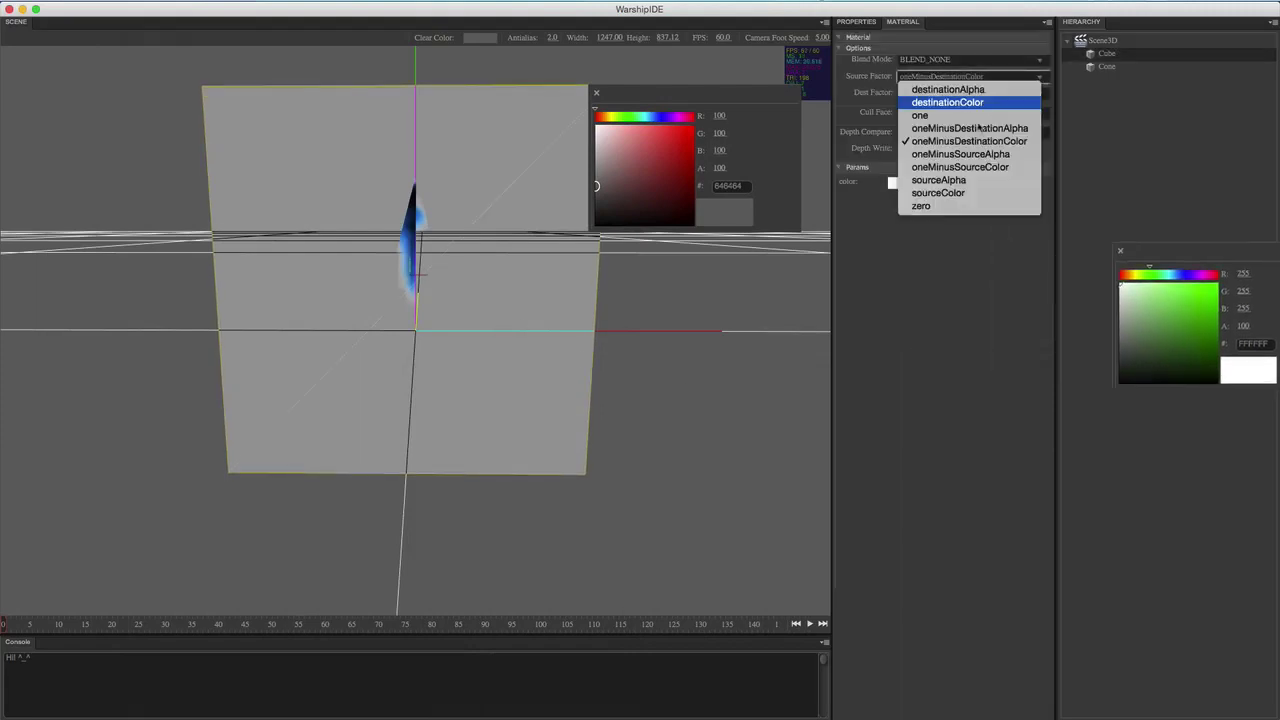
click(934, 116)
click(940, 92)
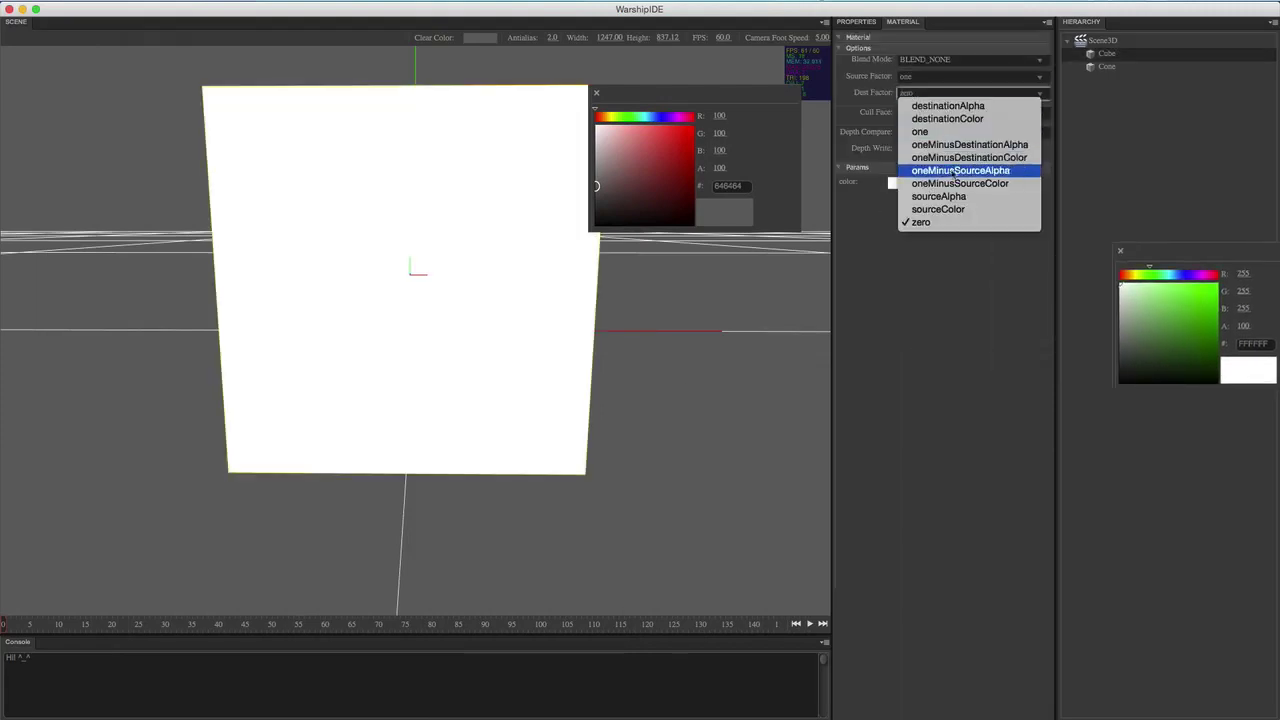
Set the cube's material color to gray with red, green and blue all at 155
drag(1191, 261, 906, 216)
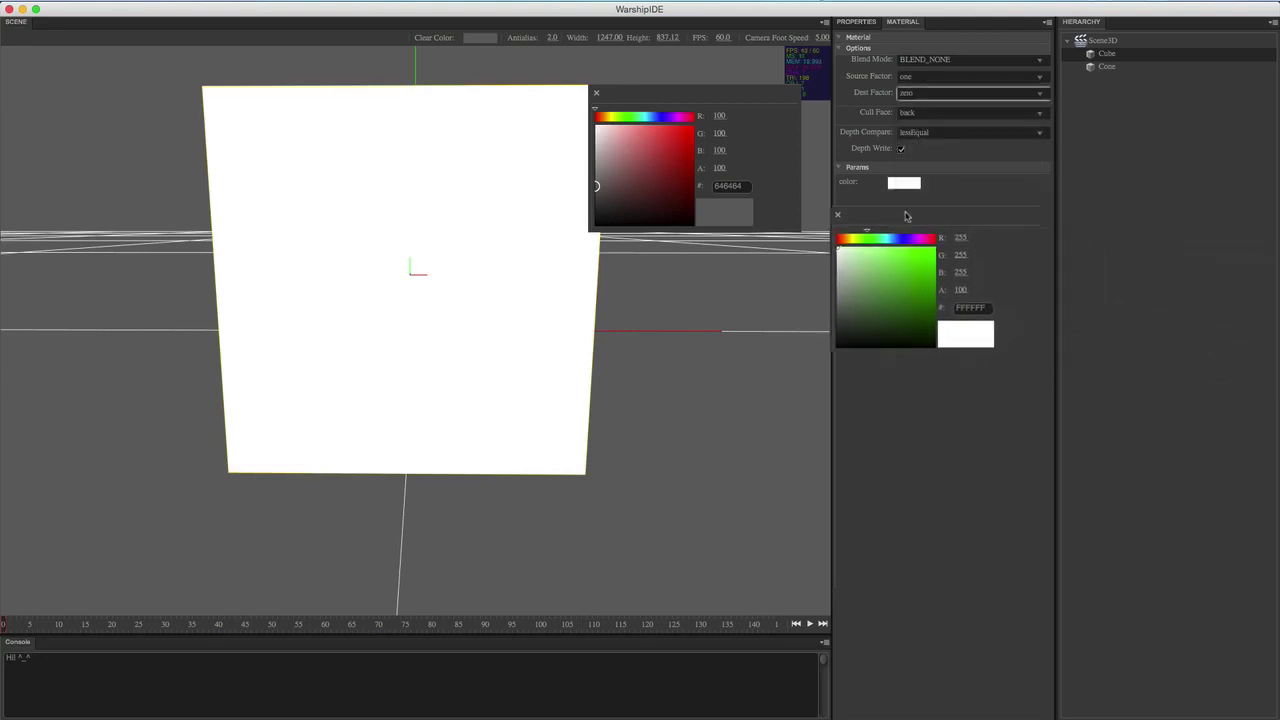
double_click(961, 239)
text(155)
key(Tab)
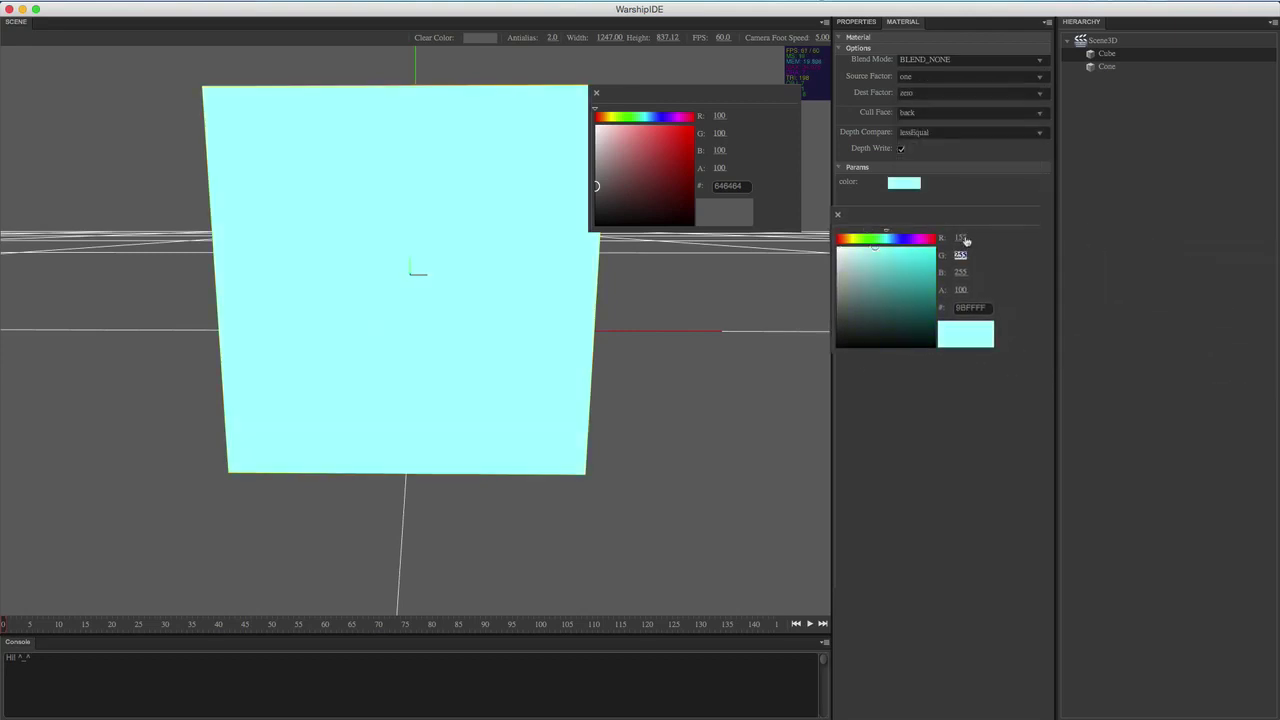
text(155)
key(Tab)
text(155)
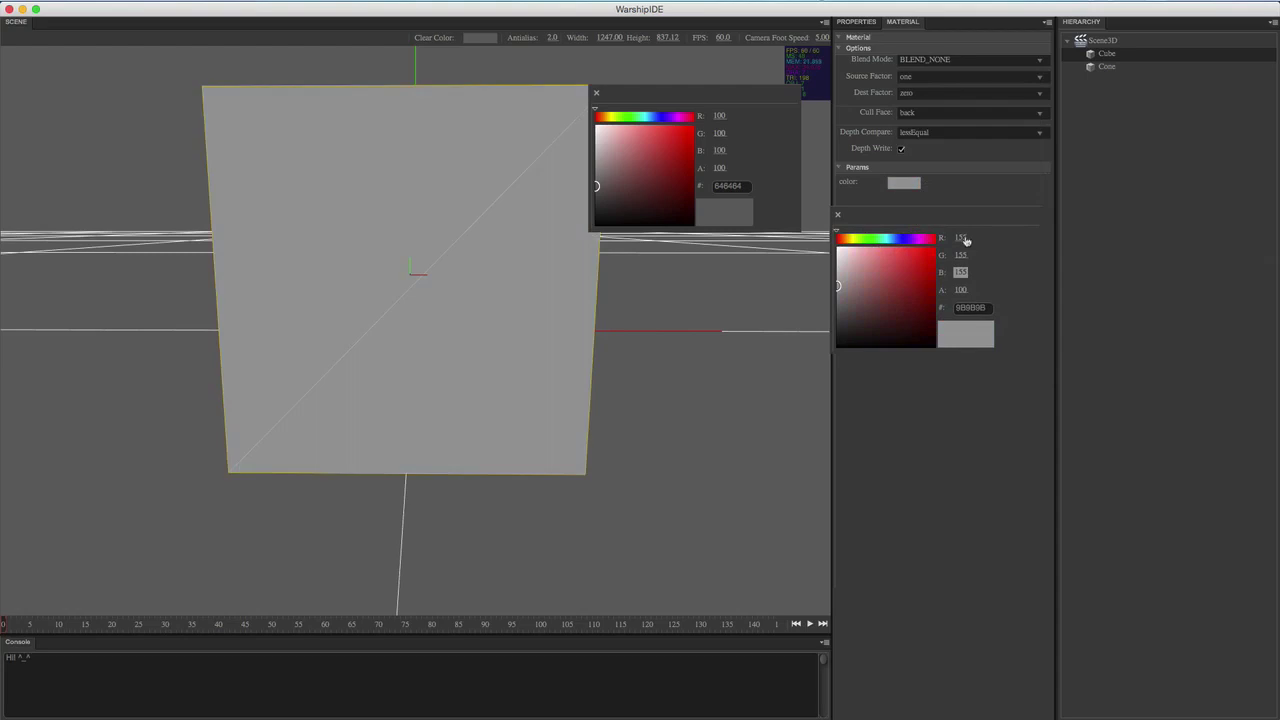
Compare the captured image in the untitled paint window with the gray cube, and close that document without saving
mouse_move(820, 391)
mouse_down()
mouse_move(480, 109)
mouse_move(519, 140)
mouse_move(509, 112)
mouse_up()
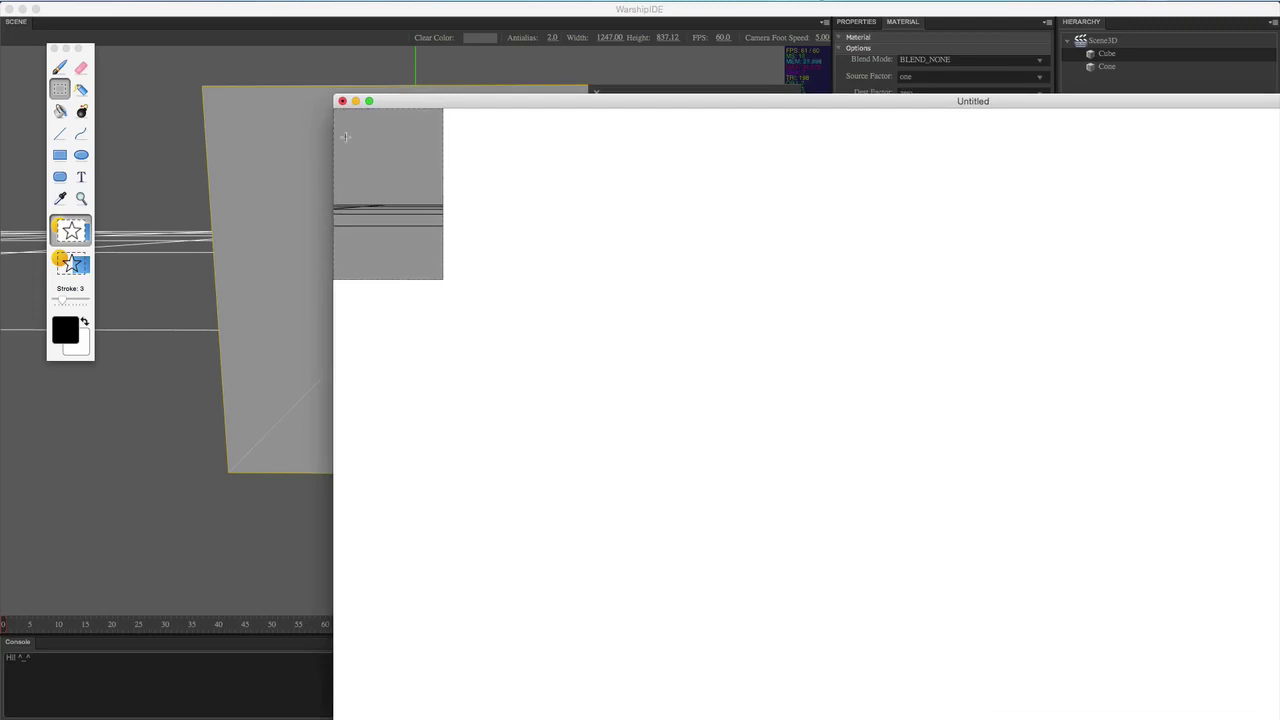
click(341, 101)
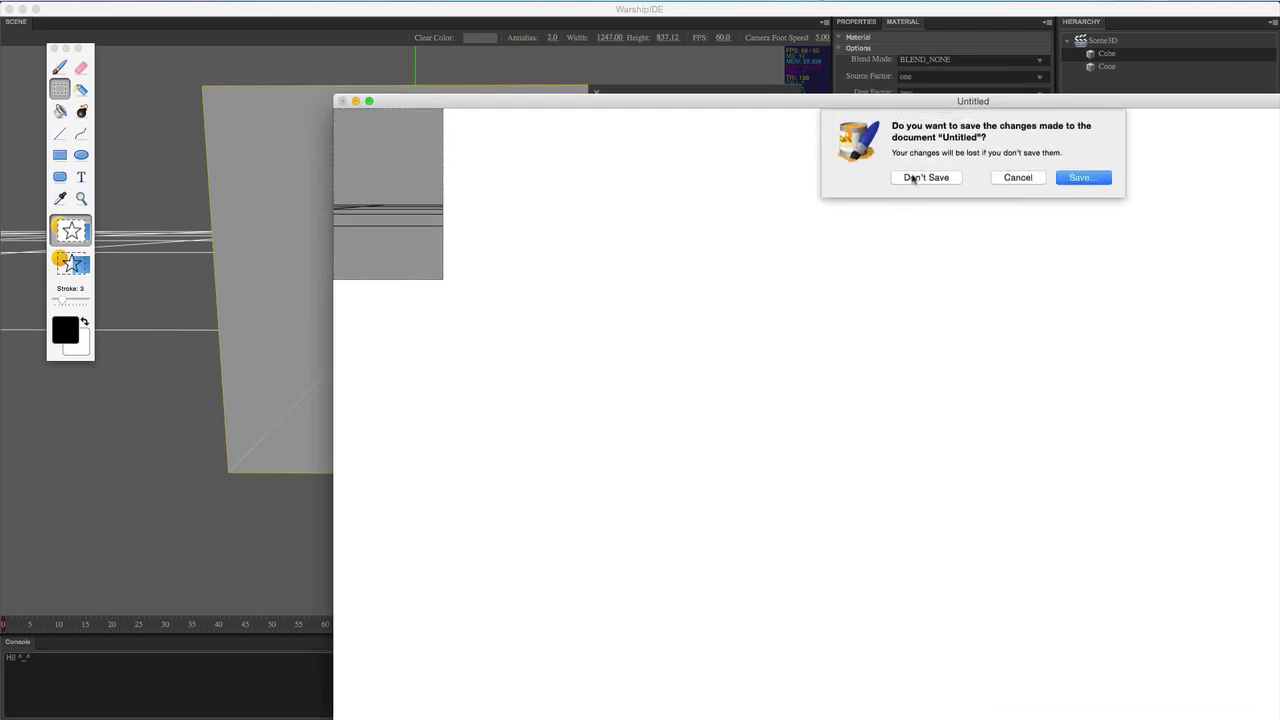
click(911, 177)
Inspect the gray cube in the scene, reselect it and close both color pickers
mouse_move(426, 385)
mouse_down()
mouse_move(414, 369)
mouse_move(418, 386)
mouse_up()
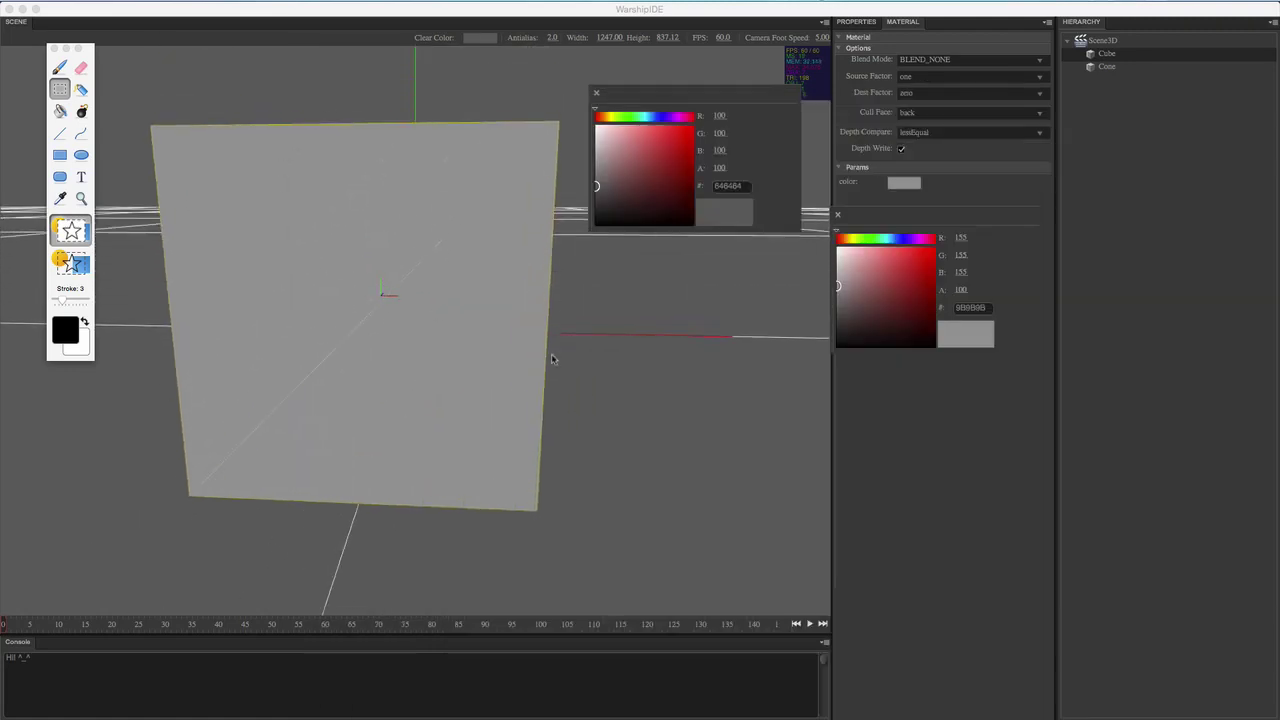
middle_drag(583, 359, 591, 361)
click(683, 426)
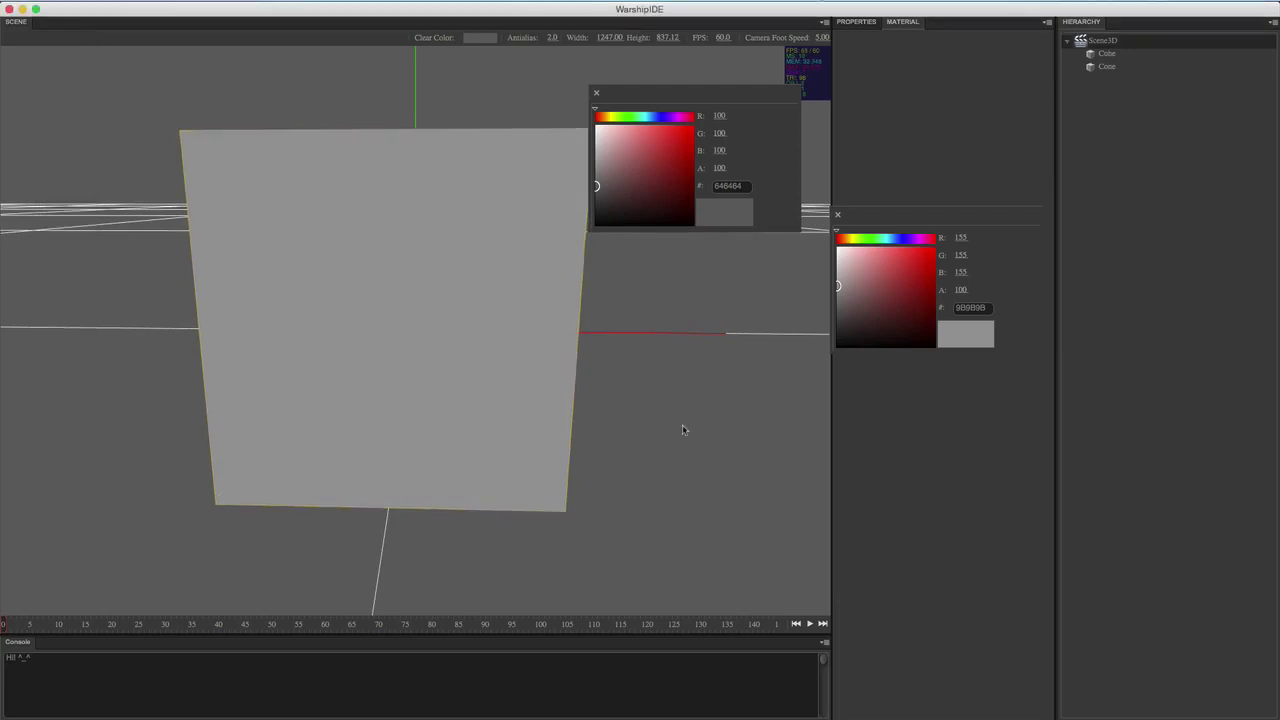
click(345, 229)
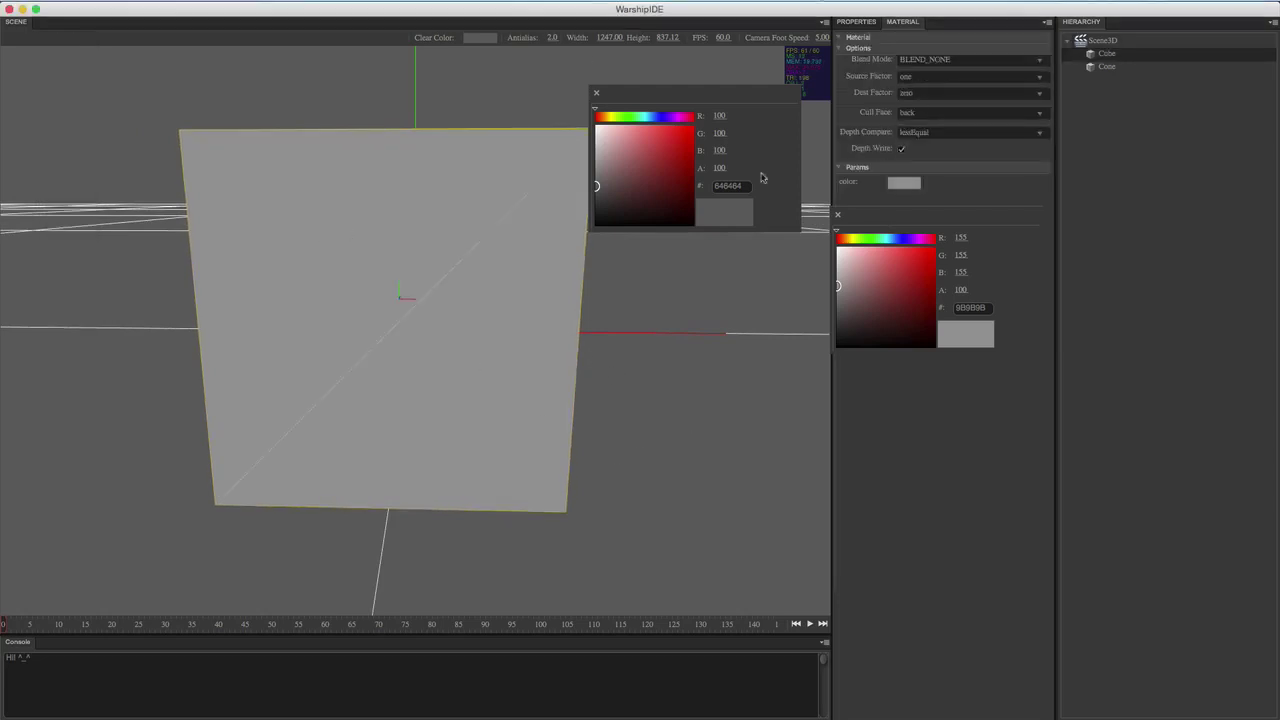
click(597, 94)
click(838, 215)
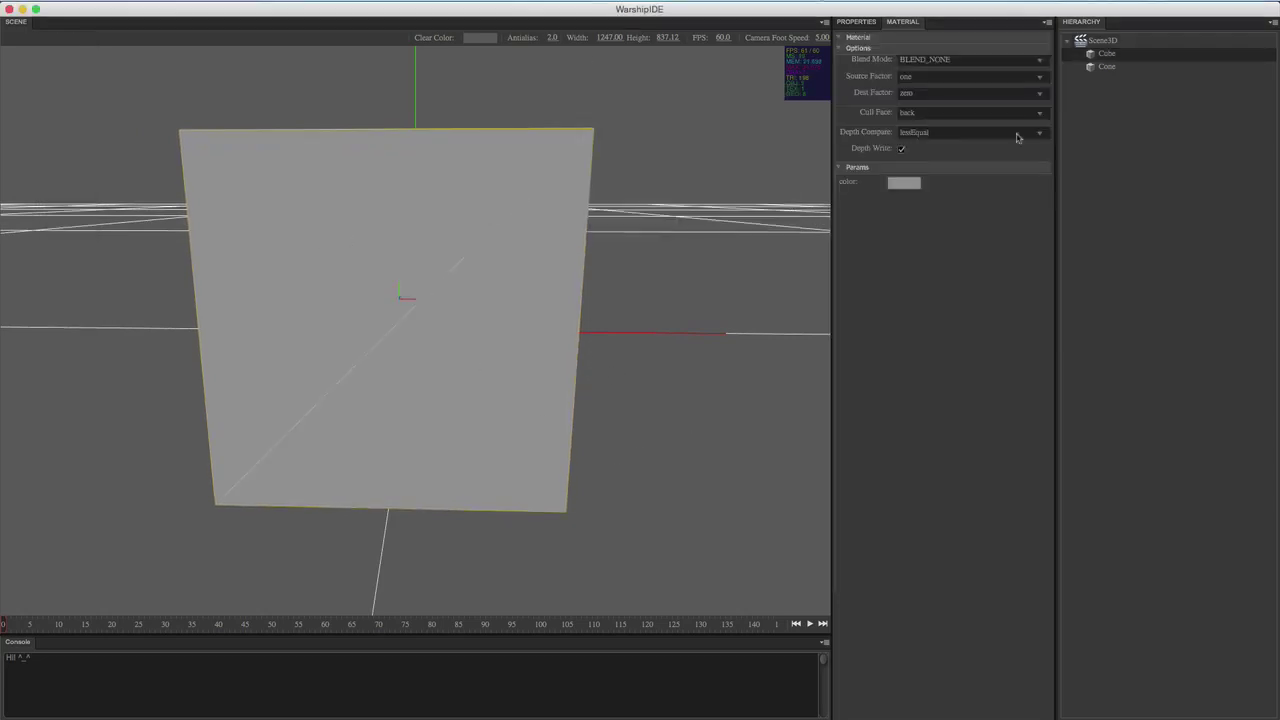
Set the cube's source factor to oneMinusSourceAlpha and inspect the cube from several angles
click(946, 76)
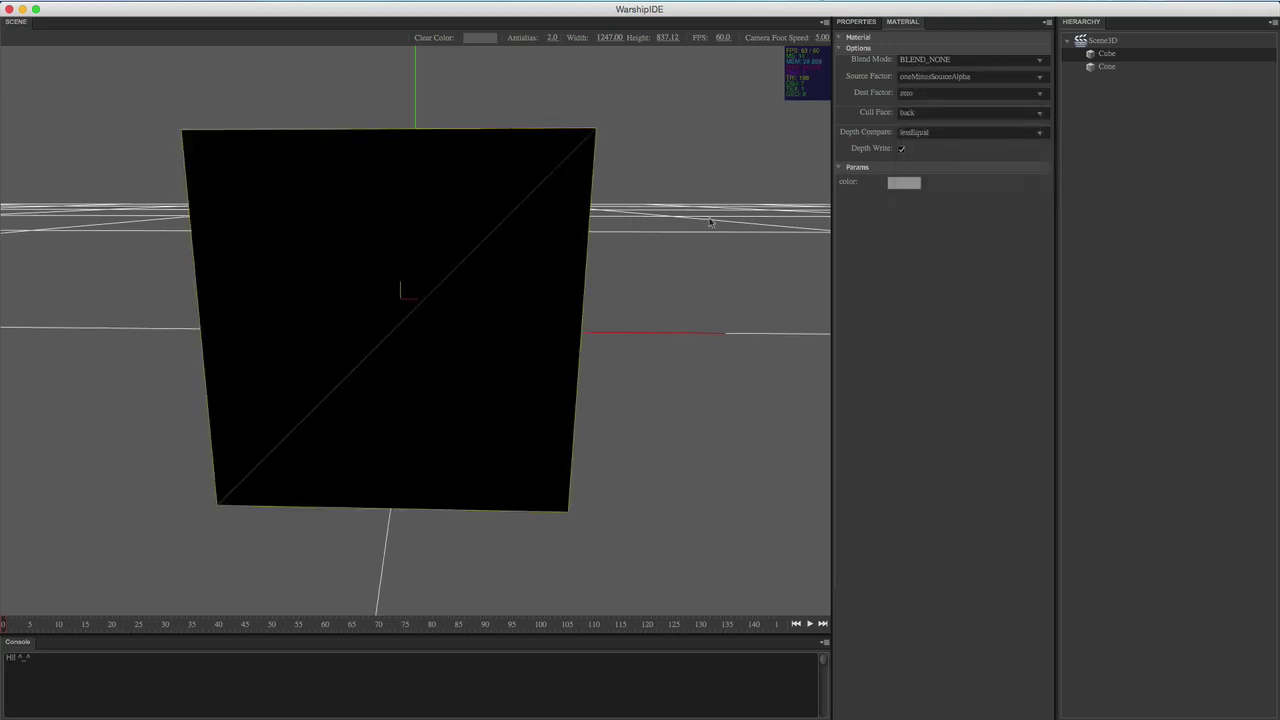
middle_drag(571, 243, 678, 245)
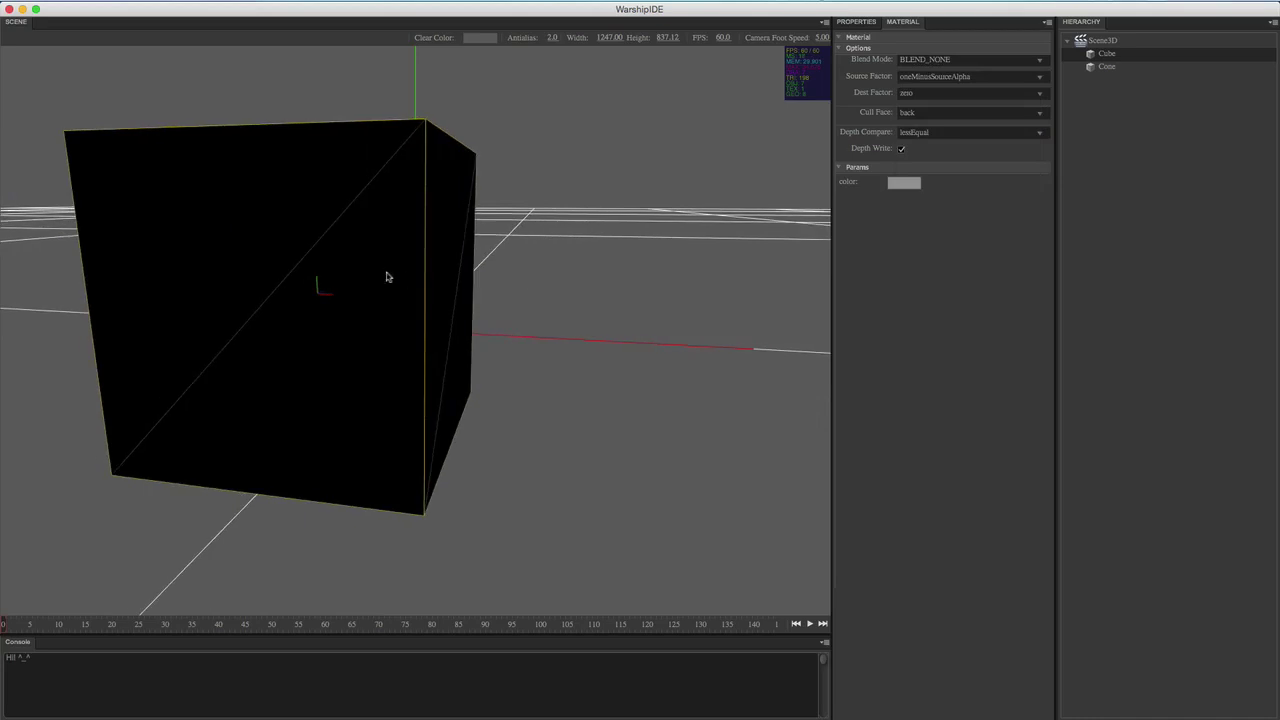
click(642, 278)
click(372, 295)
drag(389, 269, 600, 314)
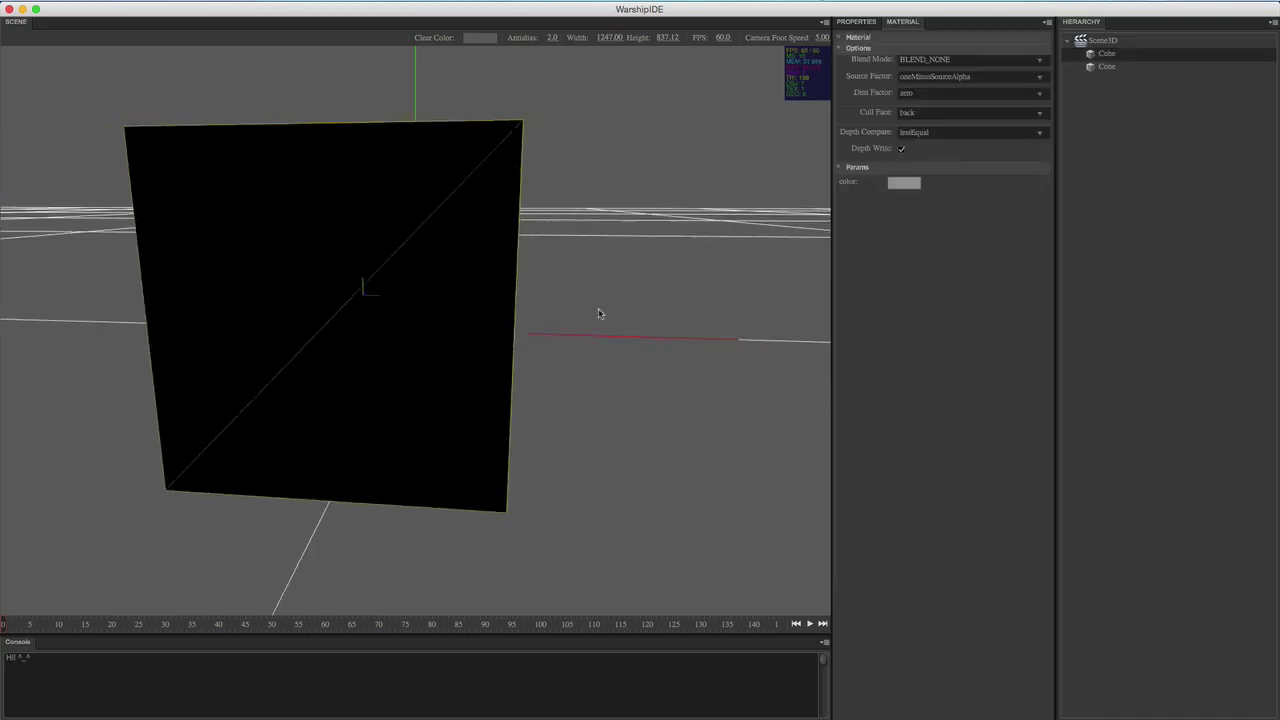
click(661, 439)
Switch to the mind map notes and replace the Fsrc expression with 1-源像素透明度 followed by empty parentheses
key(super+Tab)
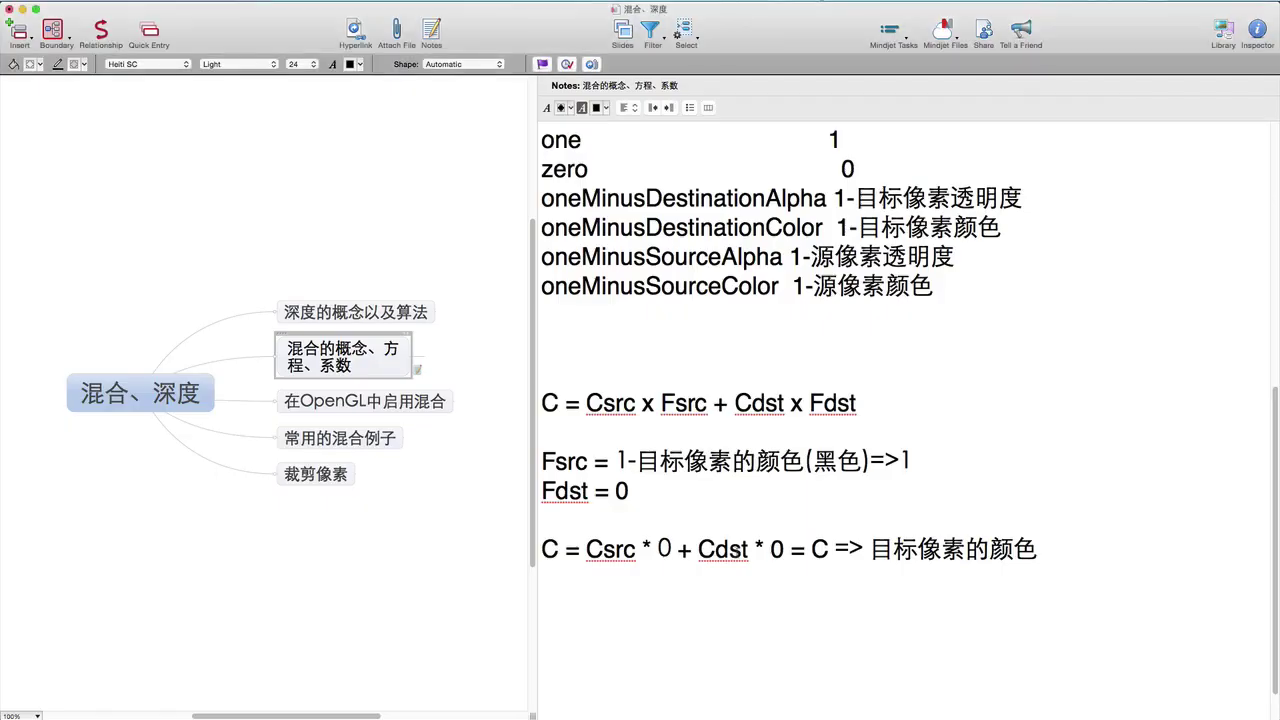
drag(637, 460, 920, 456)
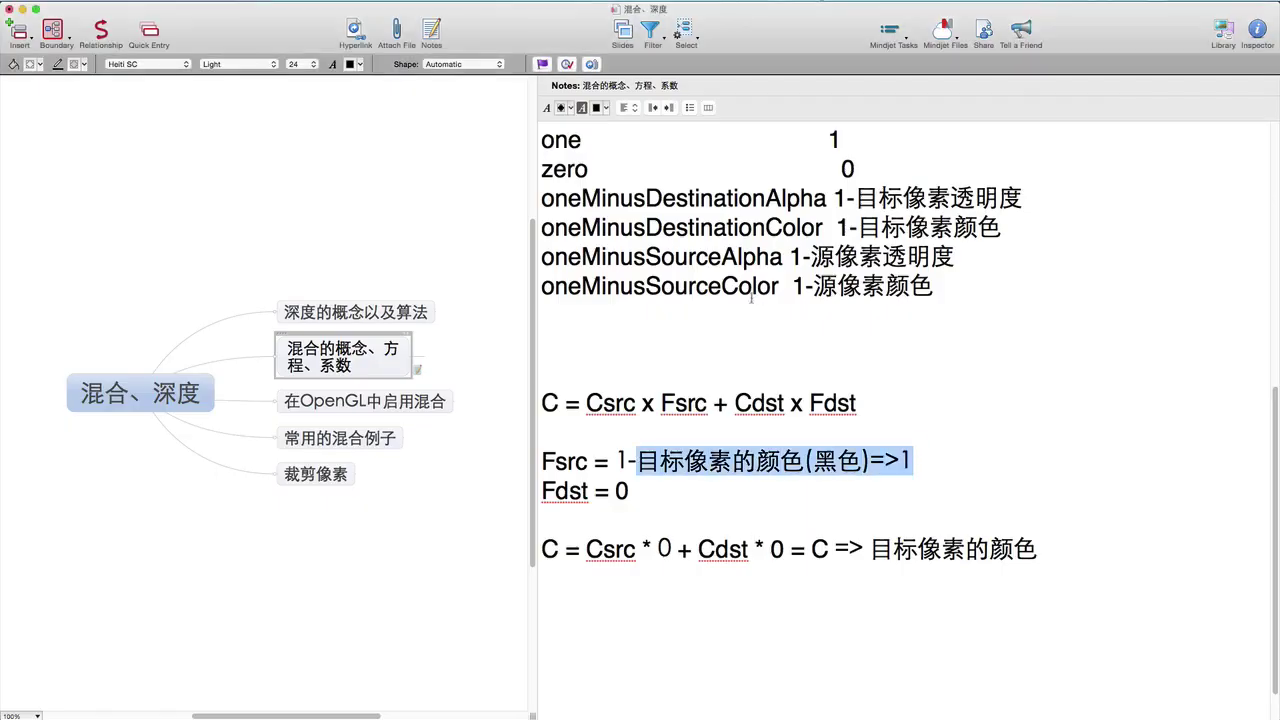
key(BackSpace)
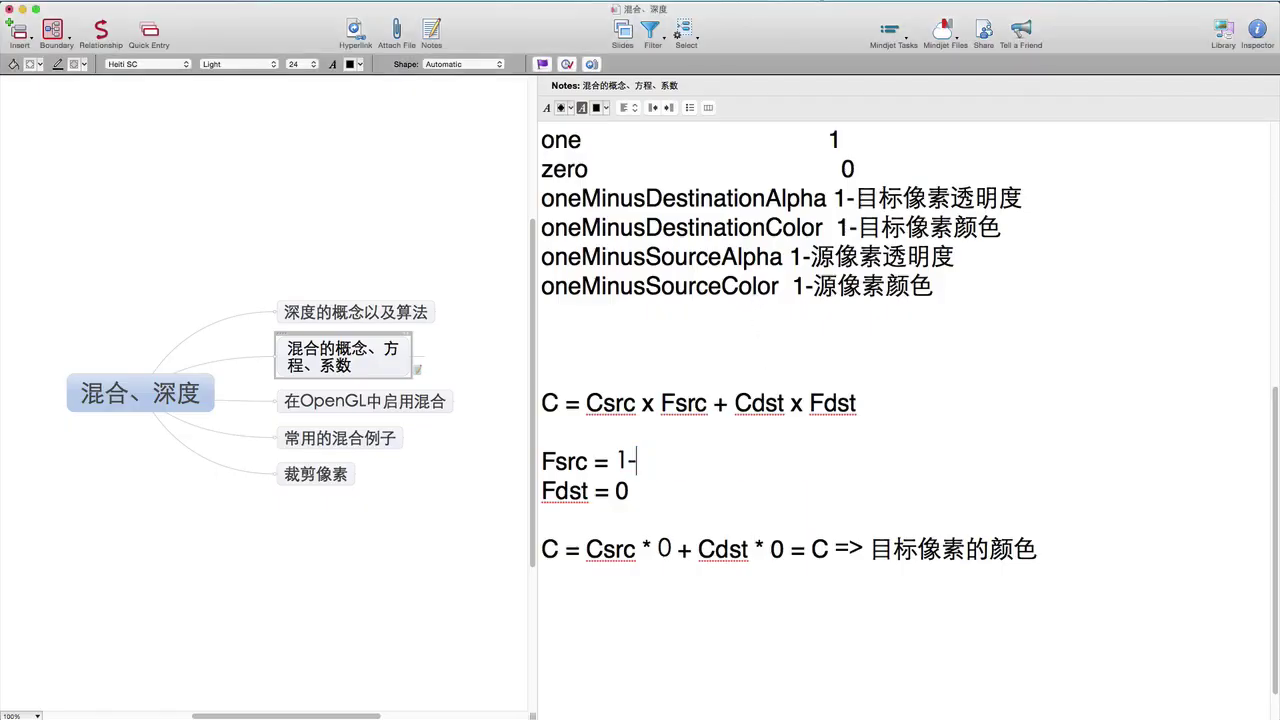
text(s)
key(BackSpace)
drag(810, 257, 955, 257)
key(cmd+c)
click(729, 455)
key(cmd+v)
text(())
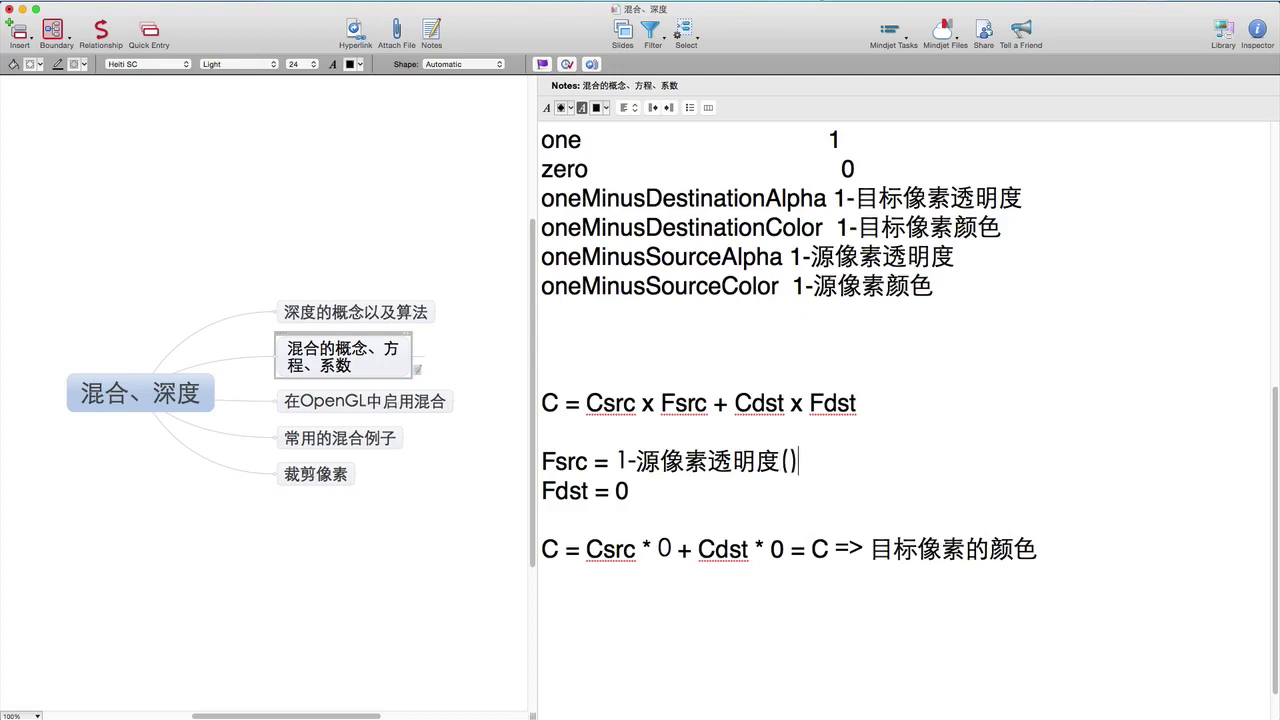
Complete the Fsrc line with 1.0 inside the parentheses and "= 0" after them
key(Left)
text(s)
key(BackSpace)
text(1.9)
key(BackSpace)
key(BackSpace)
text(.0s)
key(BackSpace)
key(Right)
text(= 0s)
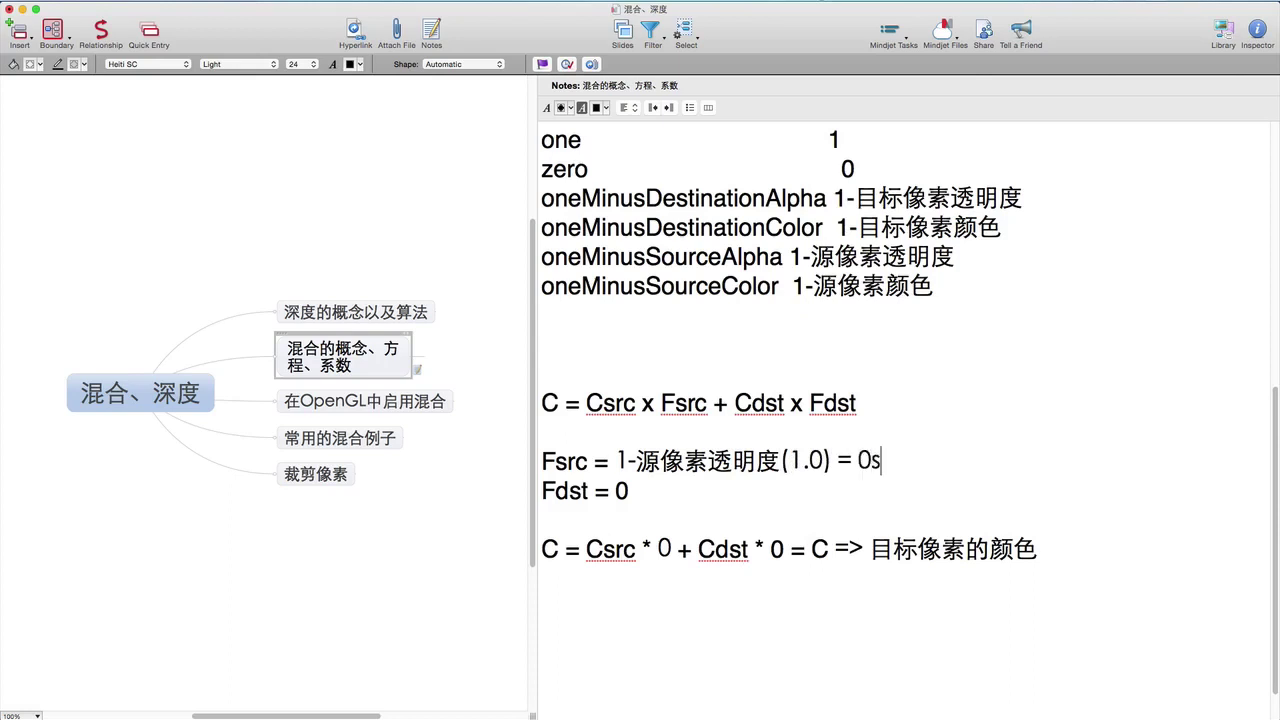
key(BackSpace)
Replace the result at the end of the C = Csrc * 0 + Cdst * 0 equation with 0
click(610, 577)
drag(585, 549, 1055, 543)
click(667, 613)
click(767, 635)
text(0)
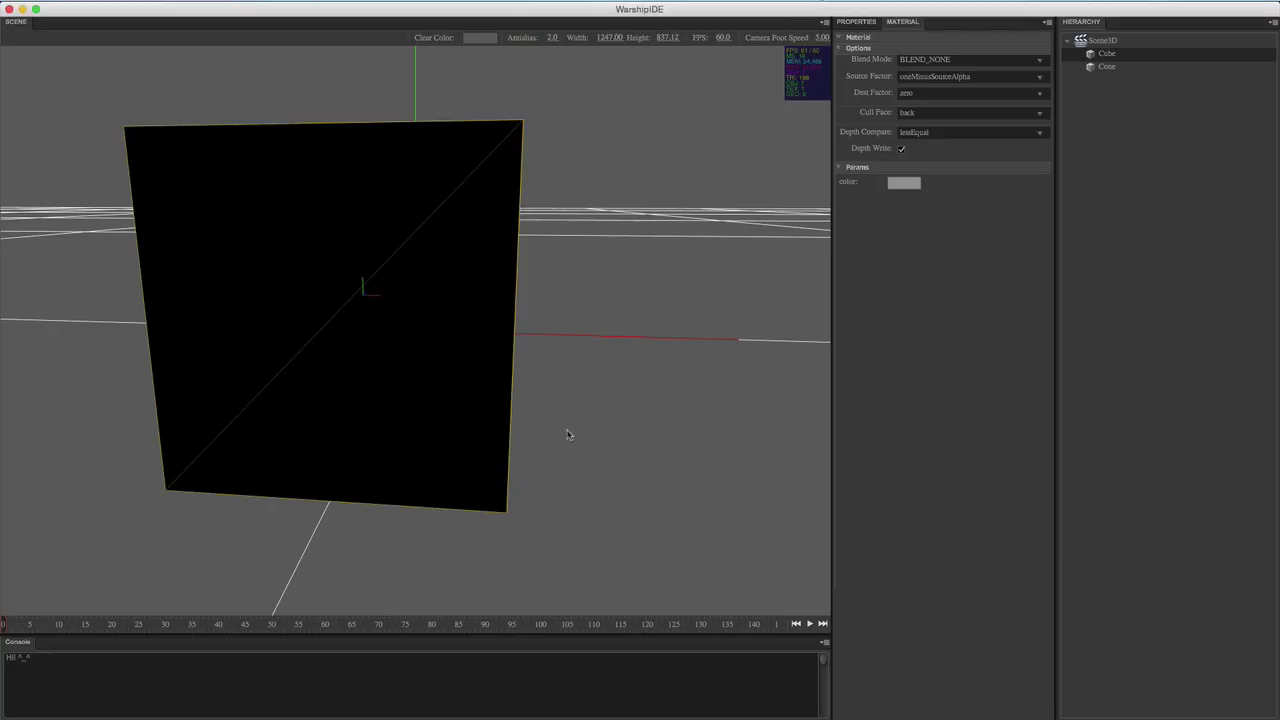
In WarshipIDE, change the scene's clear color to turquoise
click(477, 40)
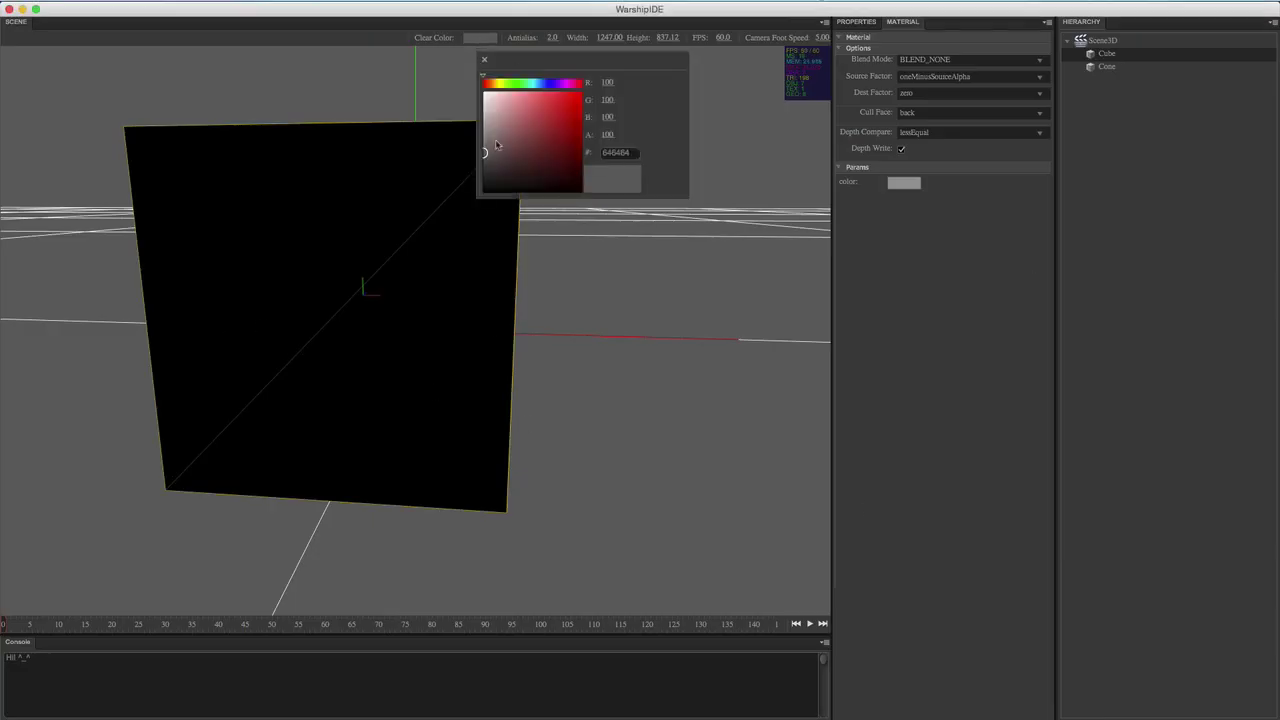
drag(512, 139, 559, 108)
click(529, 84)
click(484, 60)
click(442, 242)
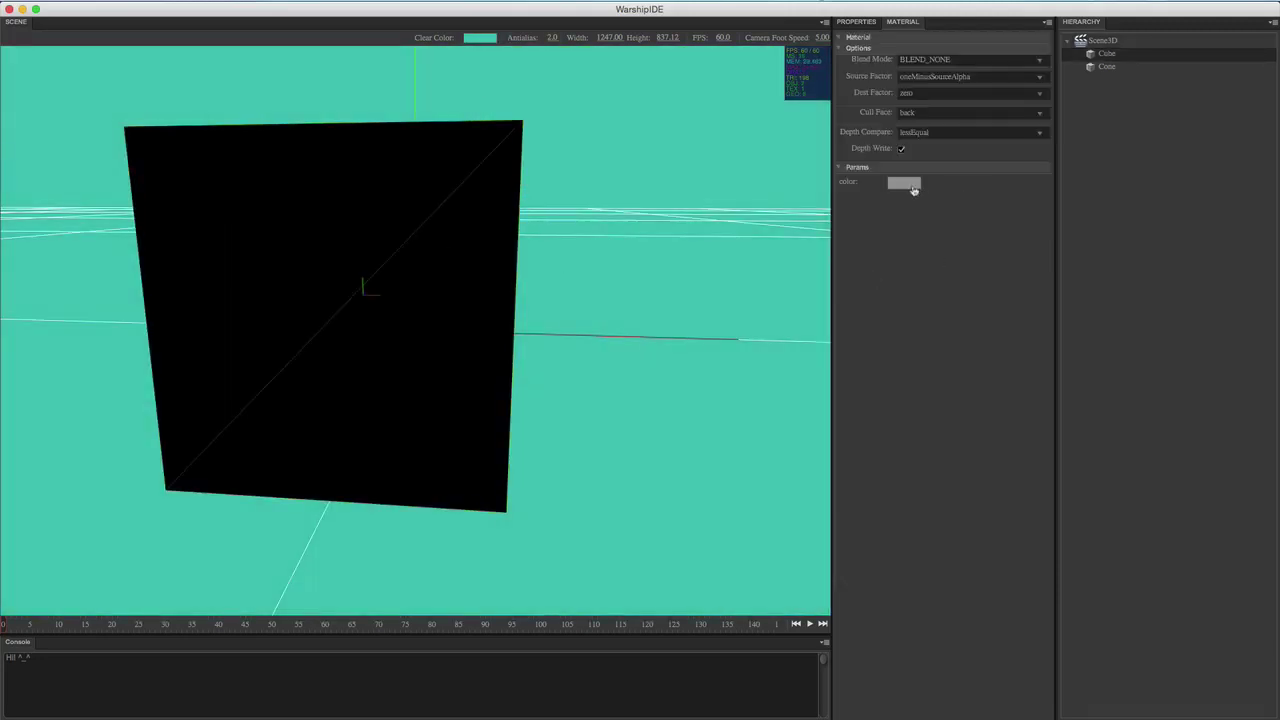
Change the cube's material color to a muted teal similar to the scene background
click(904, 183)
click(1000, 271)
click(997, 265)
click(966, 232)
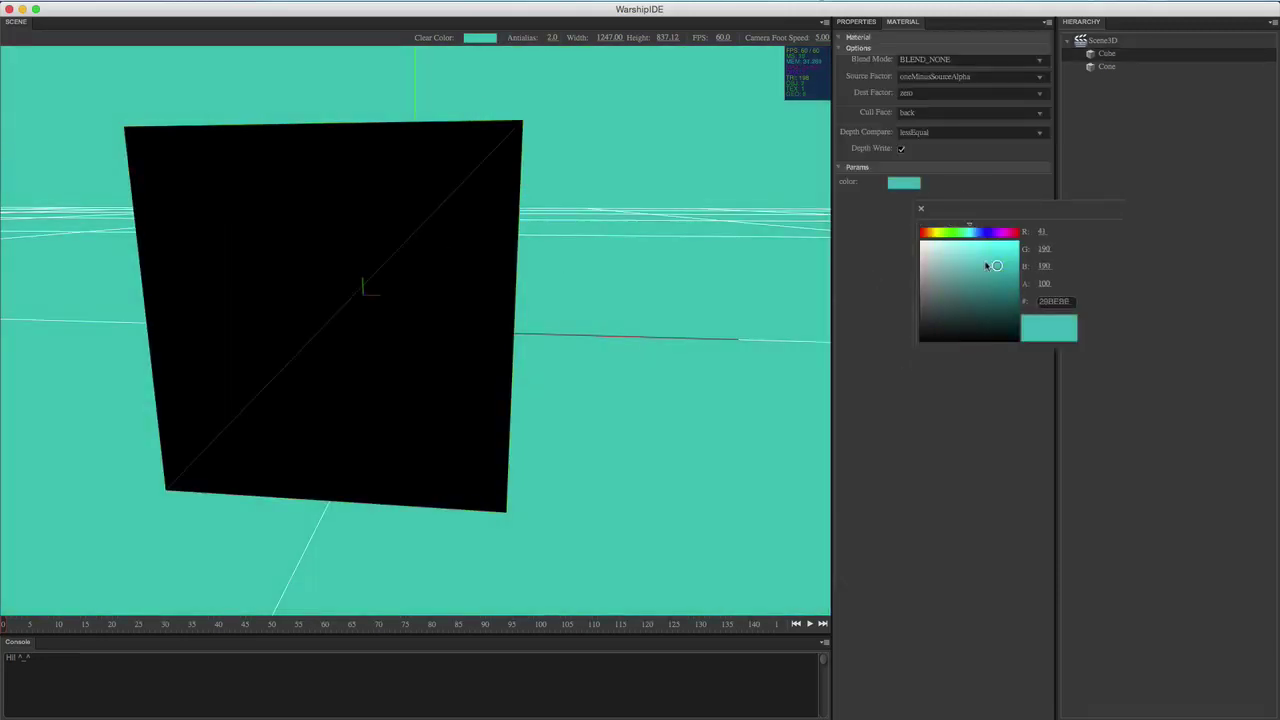
mouse_move(986, 265)
mouse_down()
mouse_move(994, 289)
mouse_move(983, 271)
mouse_up()
click(921, 209)
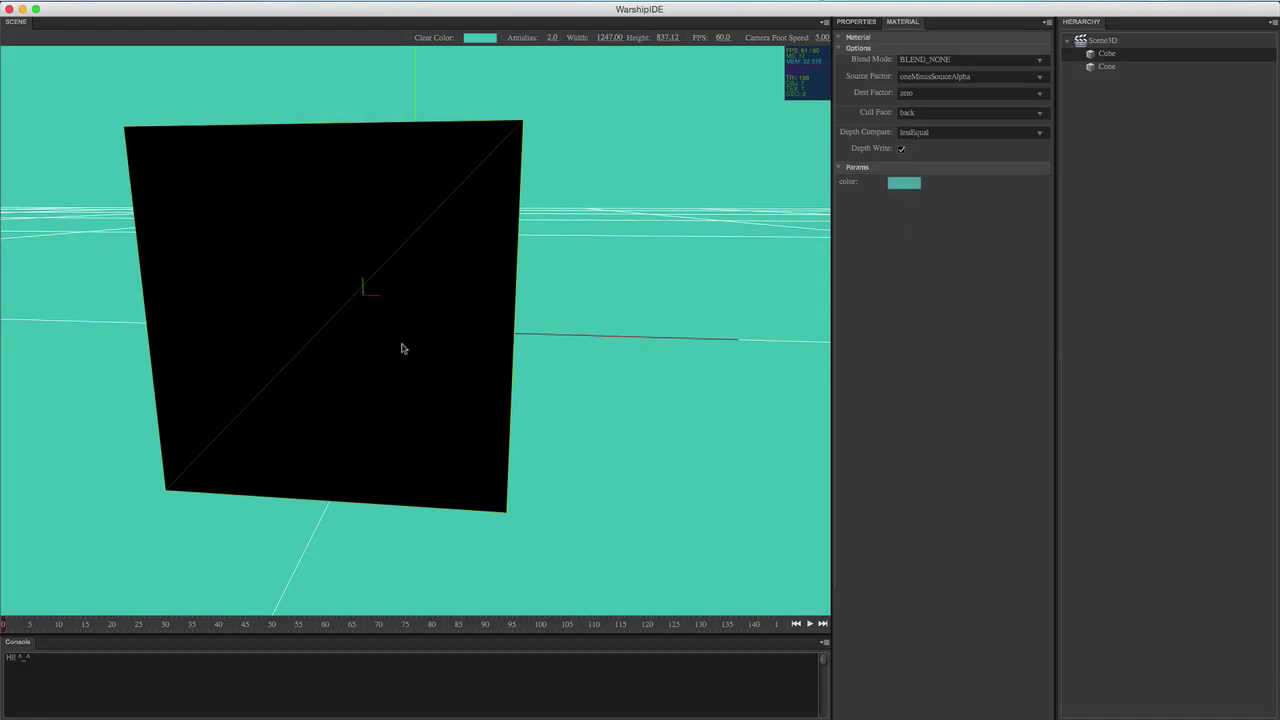
Inspect the cube against the turquoise background from several angles
drag(753, 422, 706, 424)
click(410, 436)
click(202, 288)
drag(581, 494, 636, 497)
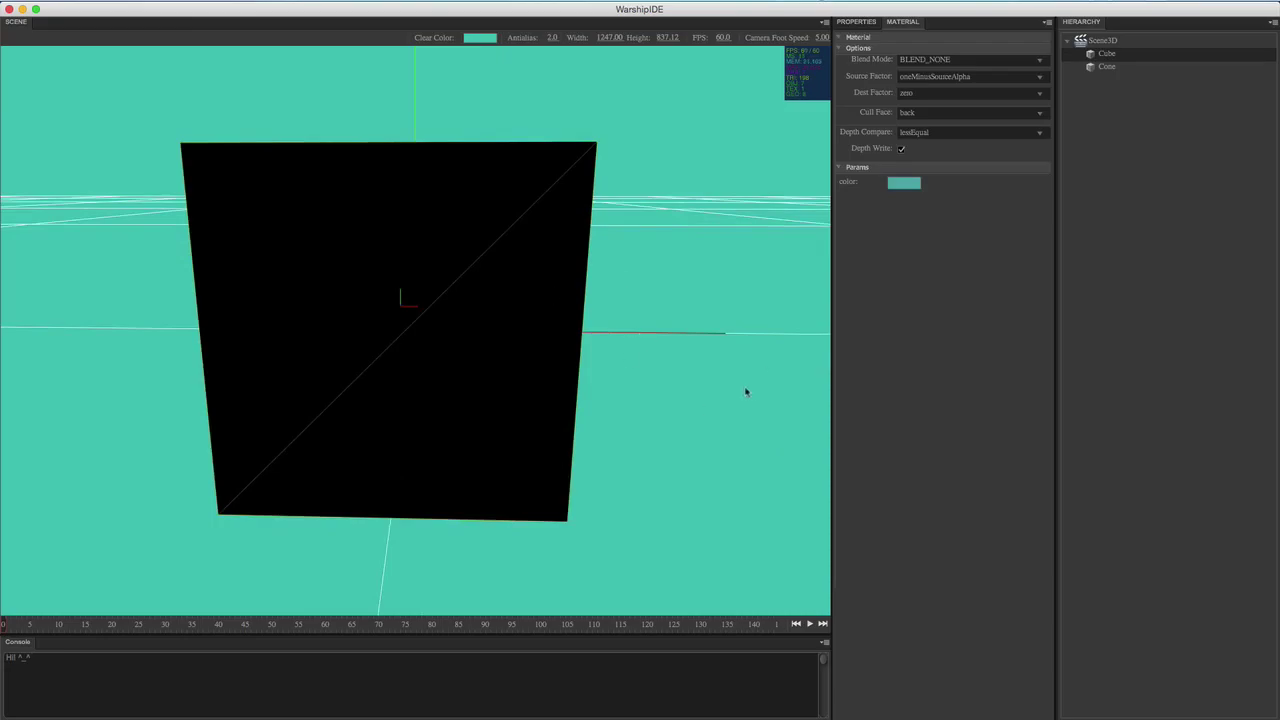
Switch to the mind map notes and highlight Cdst in the final C equation
key(super+Tab)
click(699, 548)
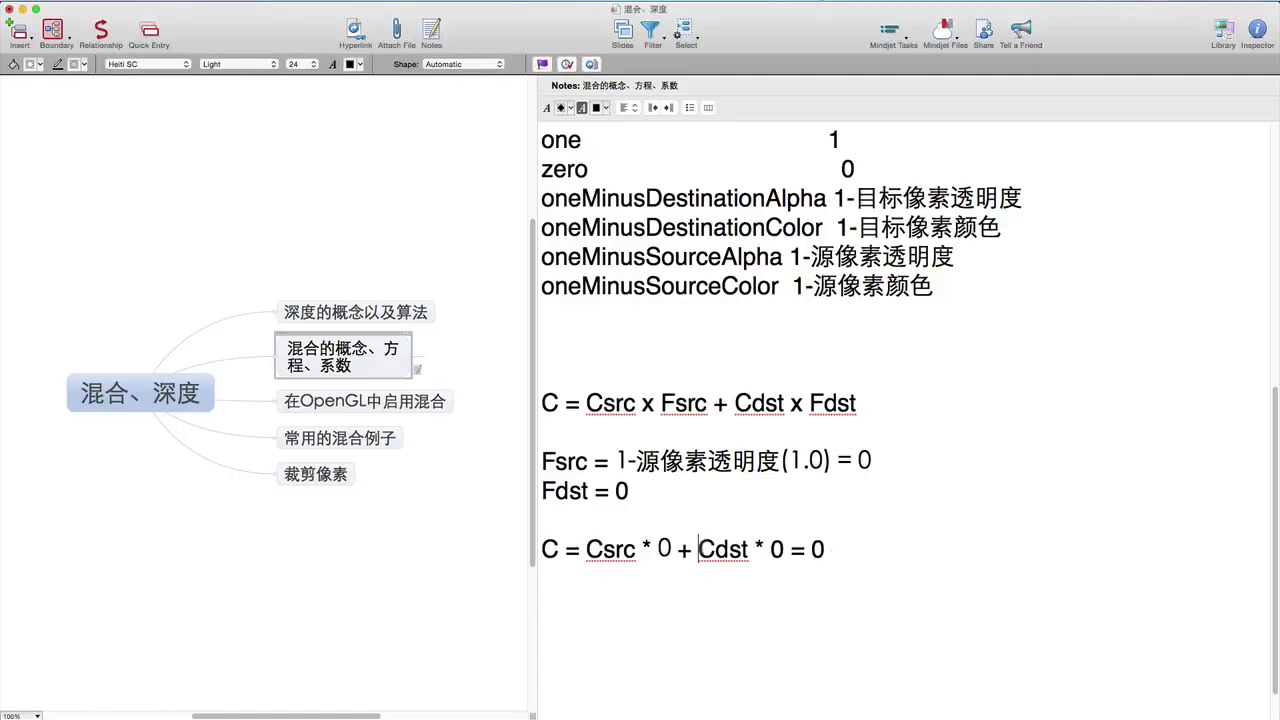
key(shift+Right)
key(shift+Right)
key(shift+Right)
key(shift+Right)
key(shift+Right)
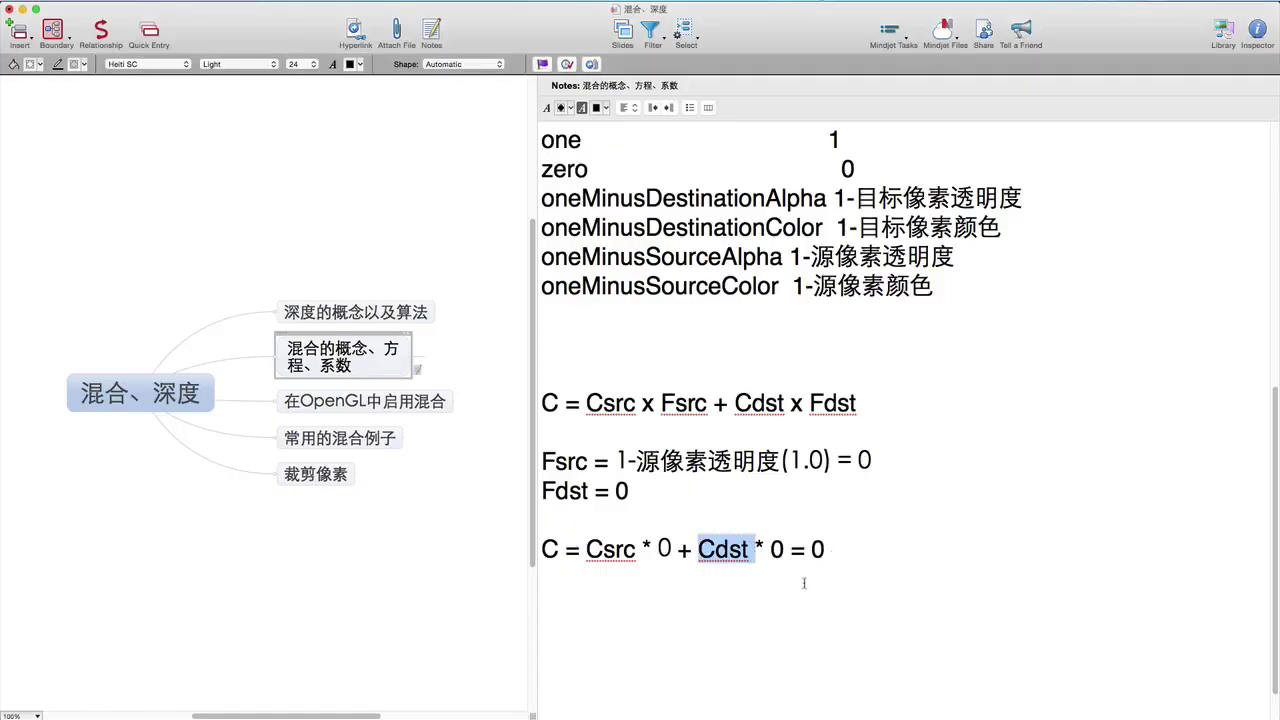
Return to WarshipIDE, set the cube's destination factor to one and inspect the cube from other angles
key(super+Tab)
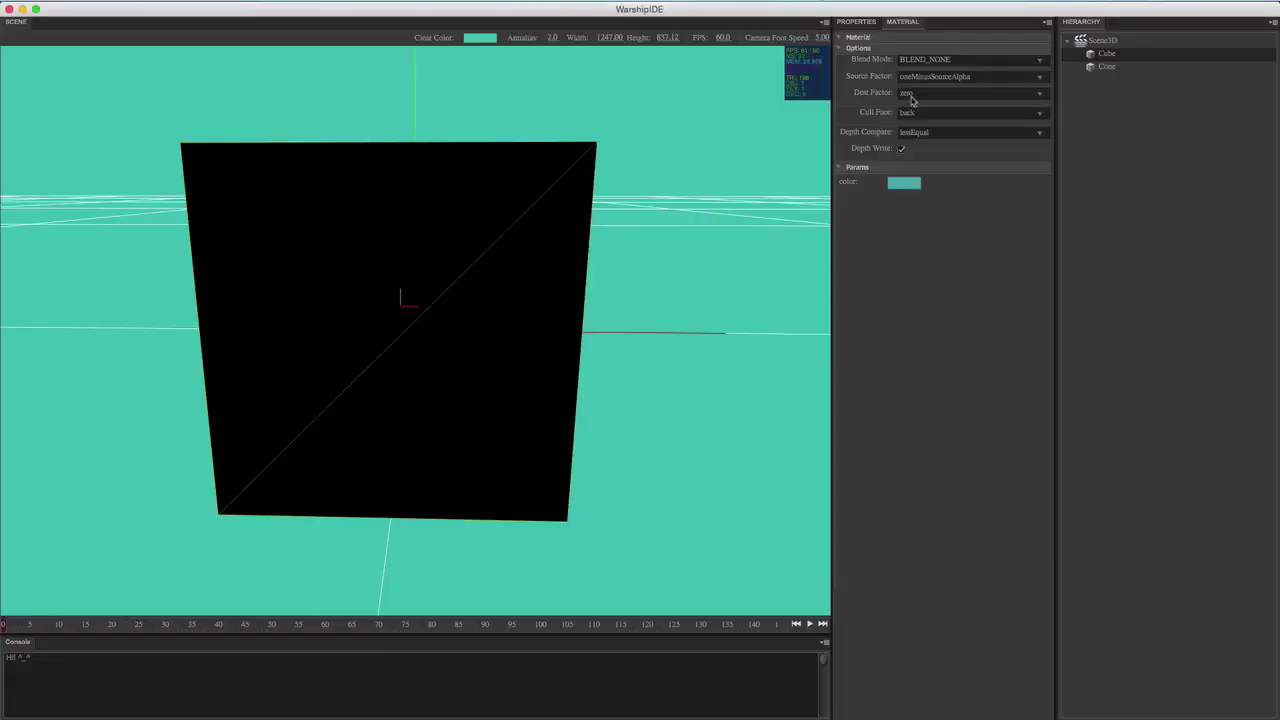
click(922, 92)
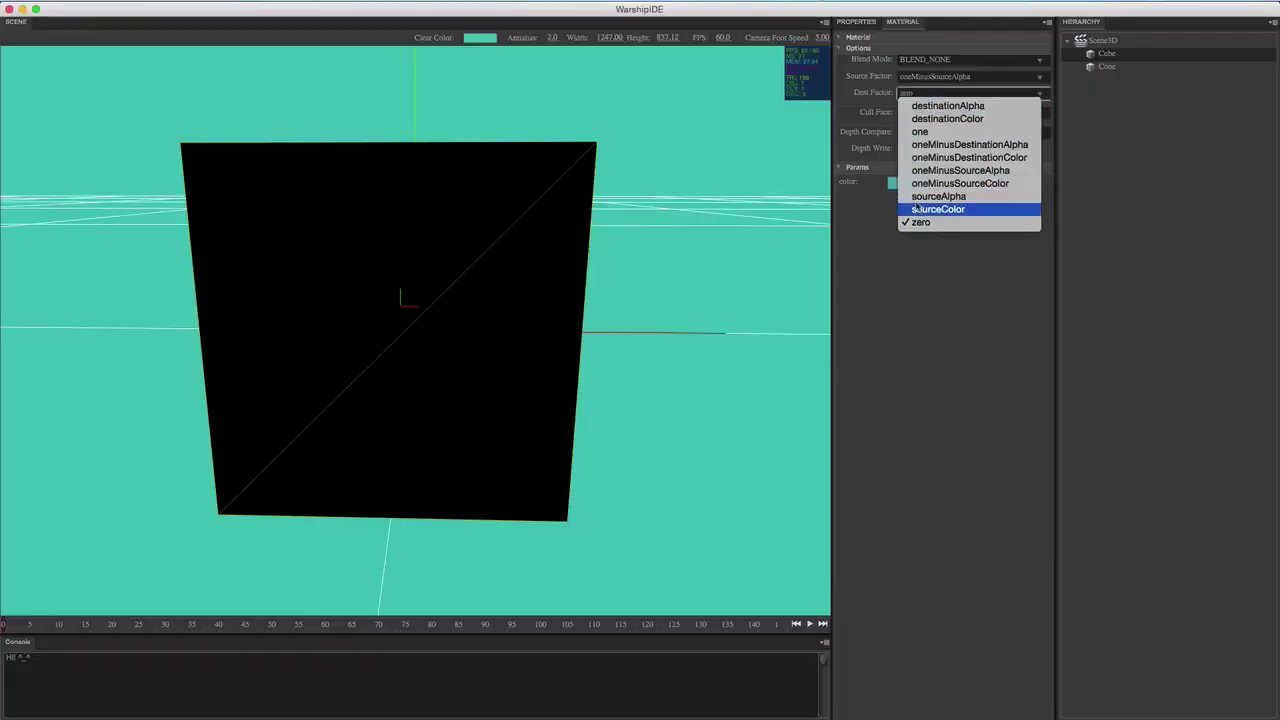
click(935, 131)
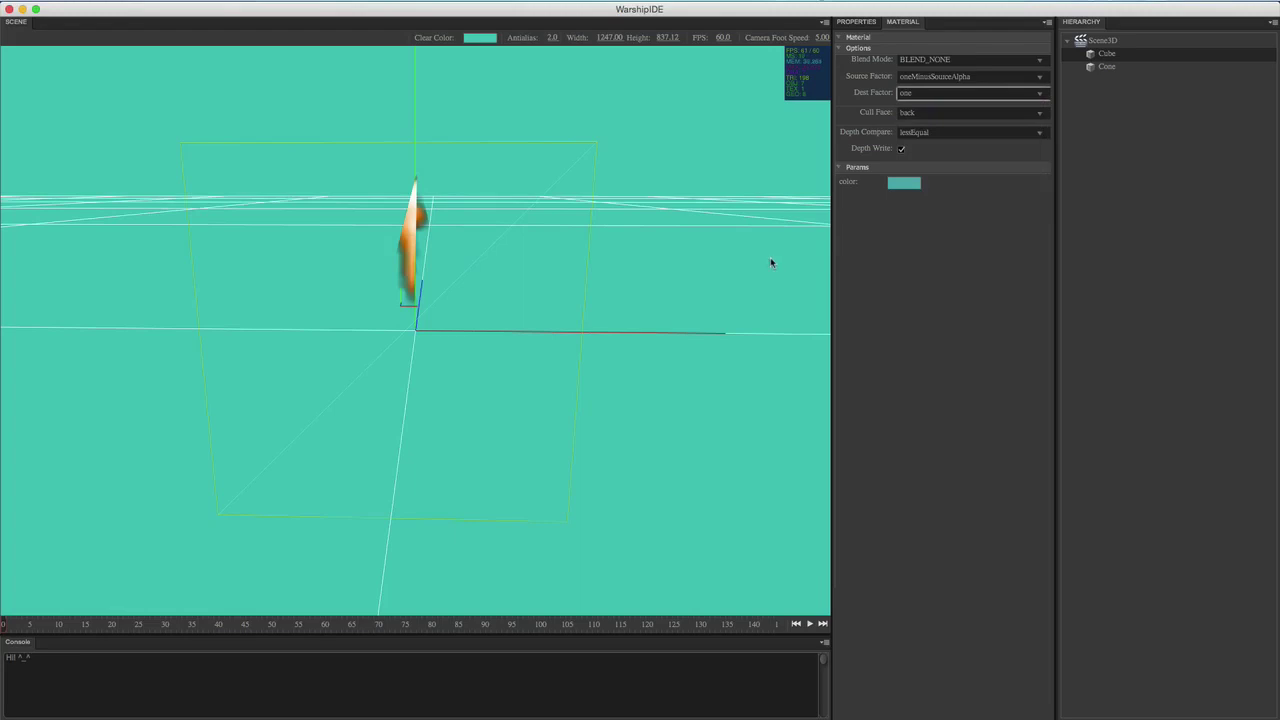
mouse_move(714, 261)
mouse_down()
mouse_move(672, 259)
mouse_move(720, 249)
mouse_up()
drag(448, 310, 534, 331)
click(203, 305)
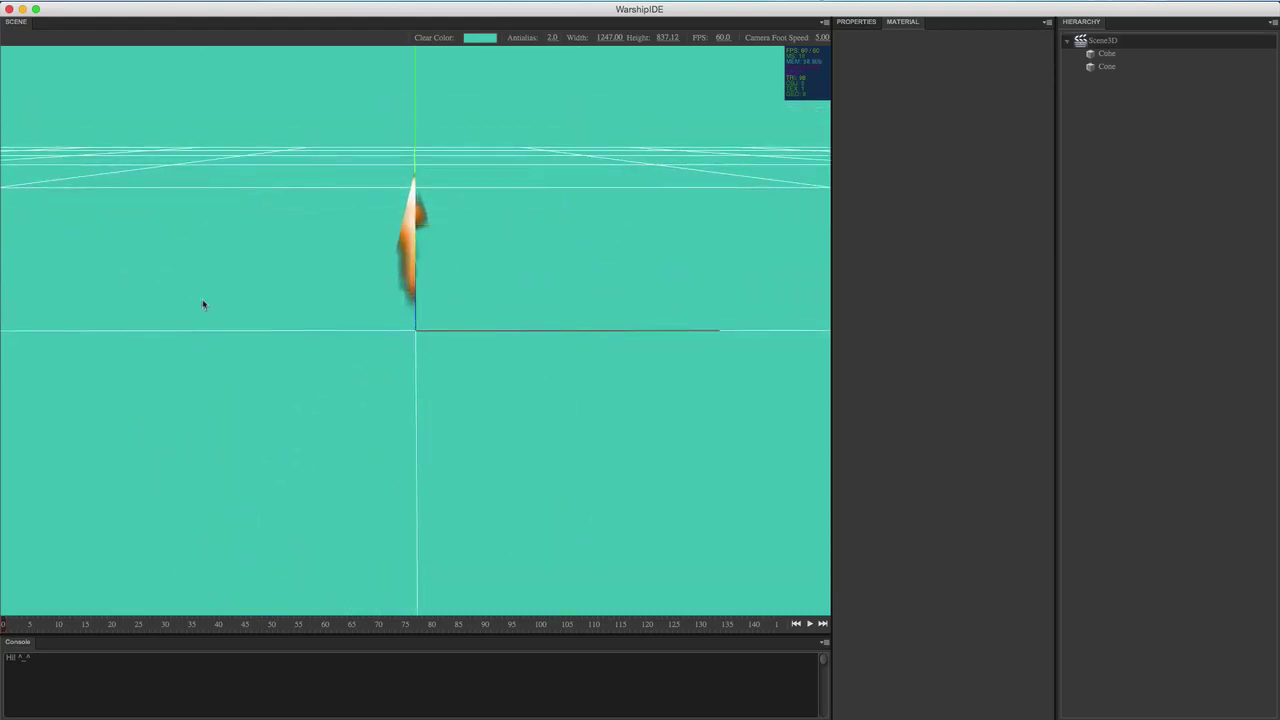
click(344, 304)
drag(346, 300, 351, 289)
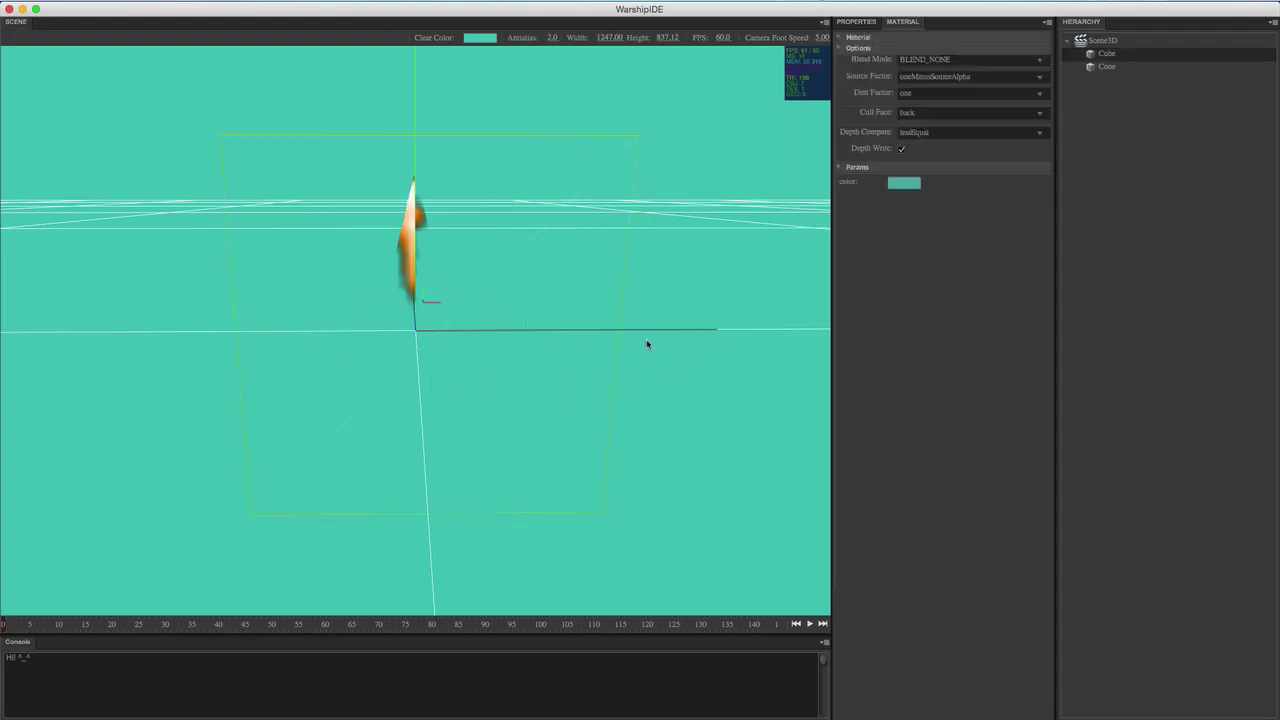
Deselect and reselect the cube to compare the scene with and without its selection outline
click(668, 401)
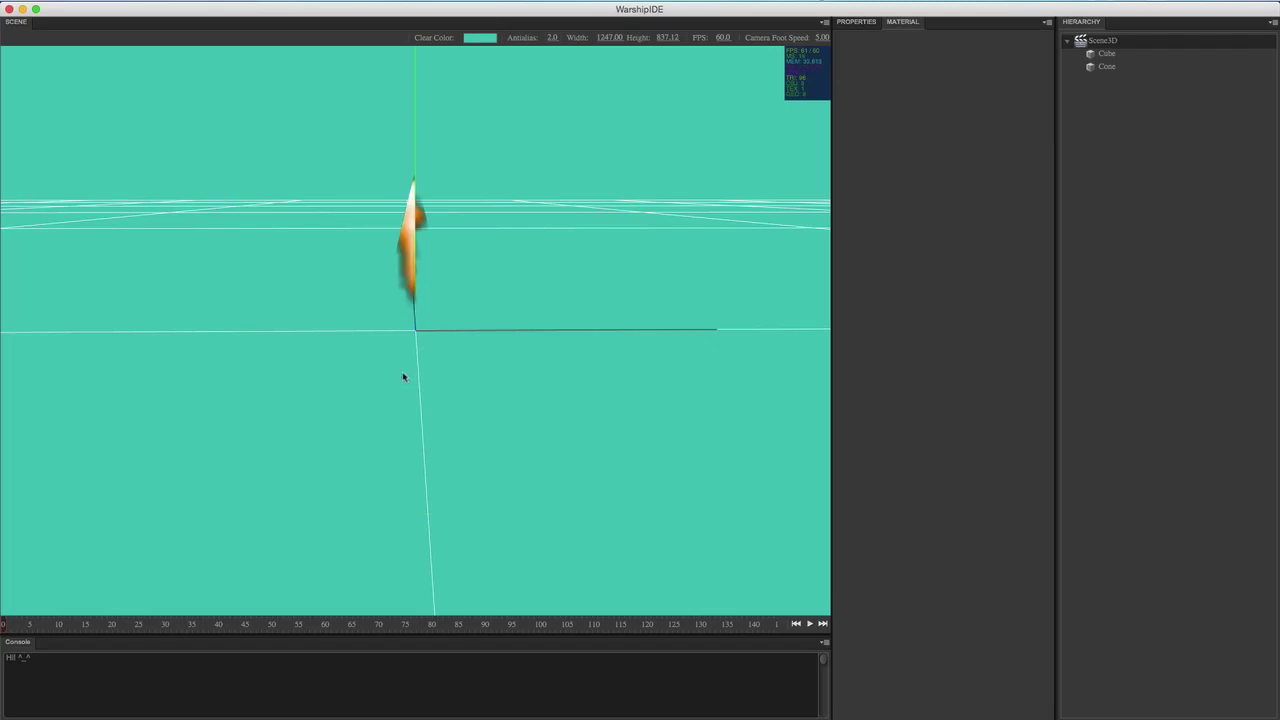
click(363, 380)
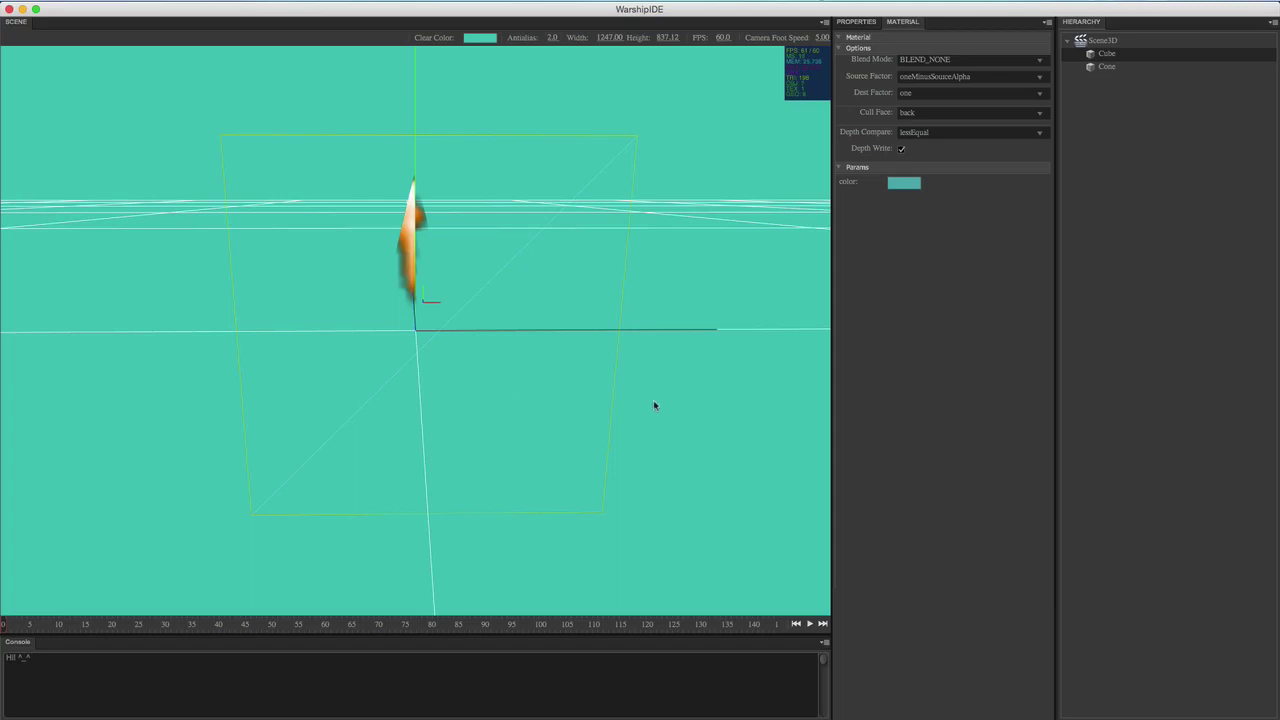
click(655, 405)
click(345, 379)
Try the destination factors destinationAlpha, oneMinusSourceAlpha, oneMinusDestinationColor and oneMinusDestinationAlpha on the cube
click(946, 93)
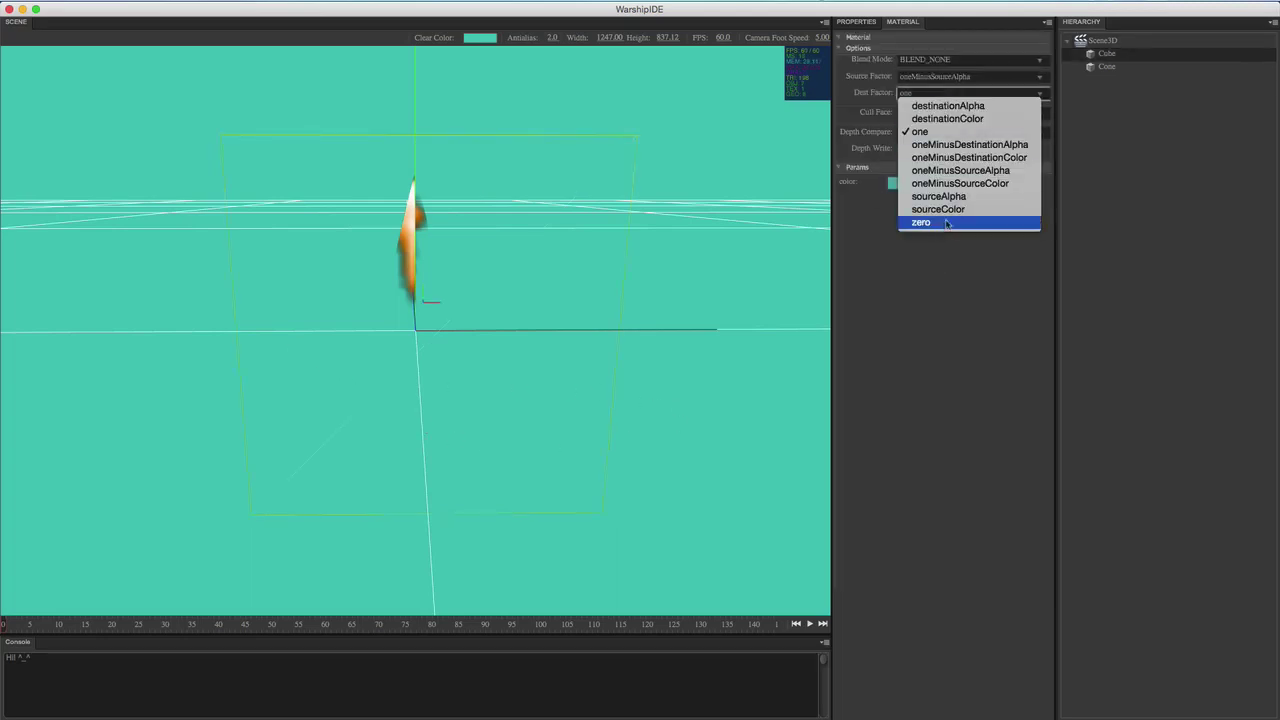
click(965, 106)
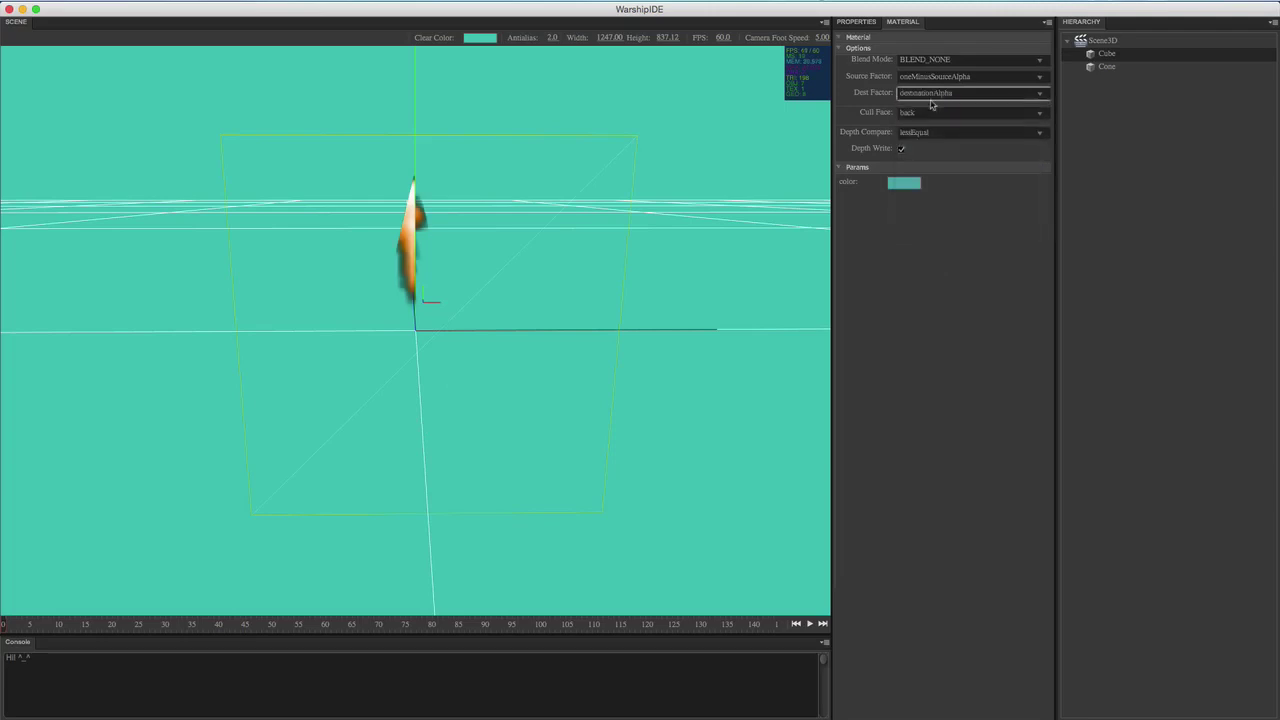
click(935, 93)
click(945, 168)
click(935, 95)
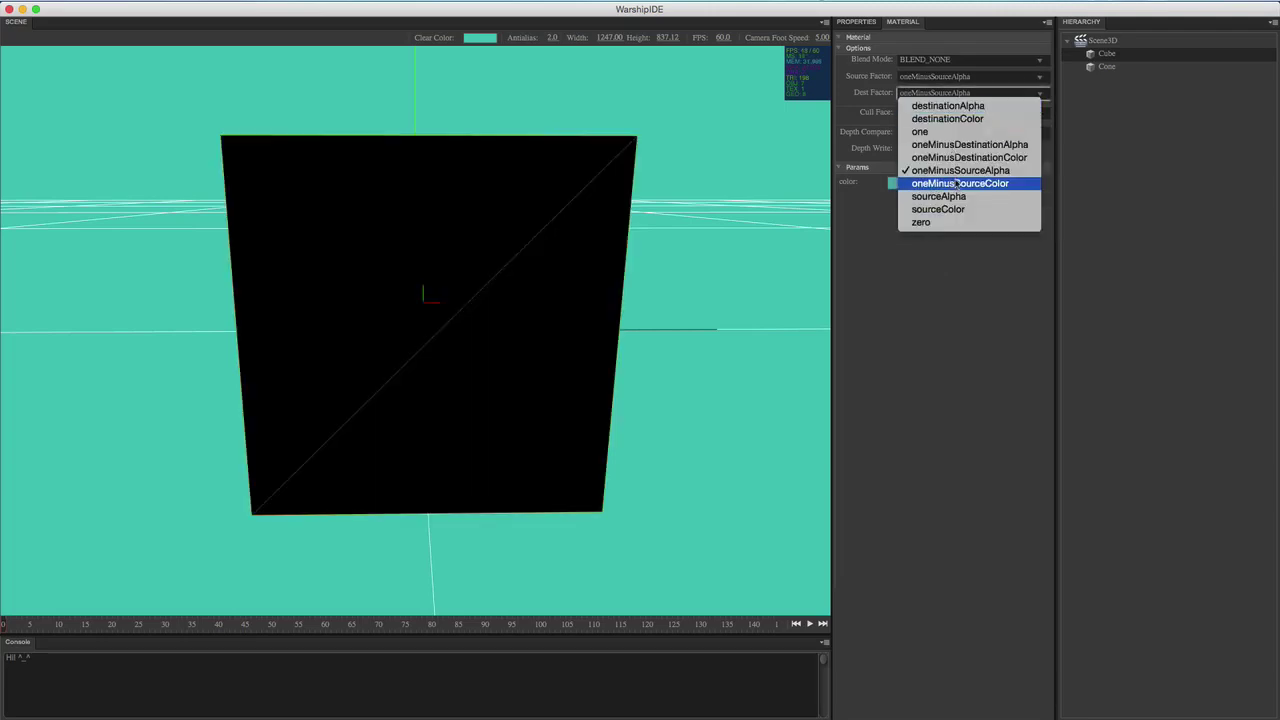
click(962, 172)
click(948, 95)
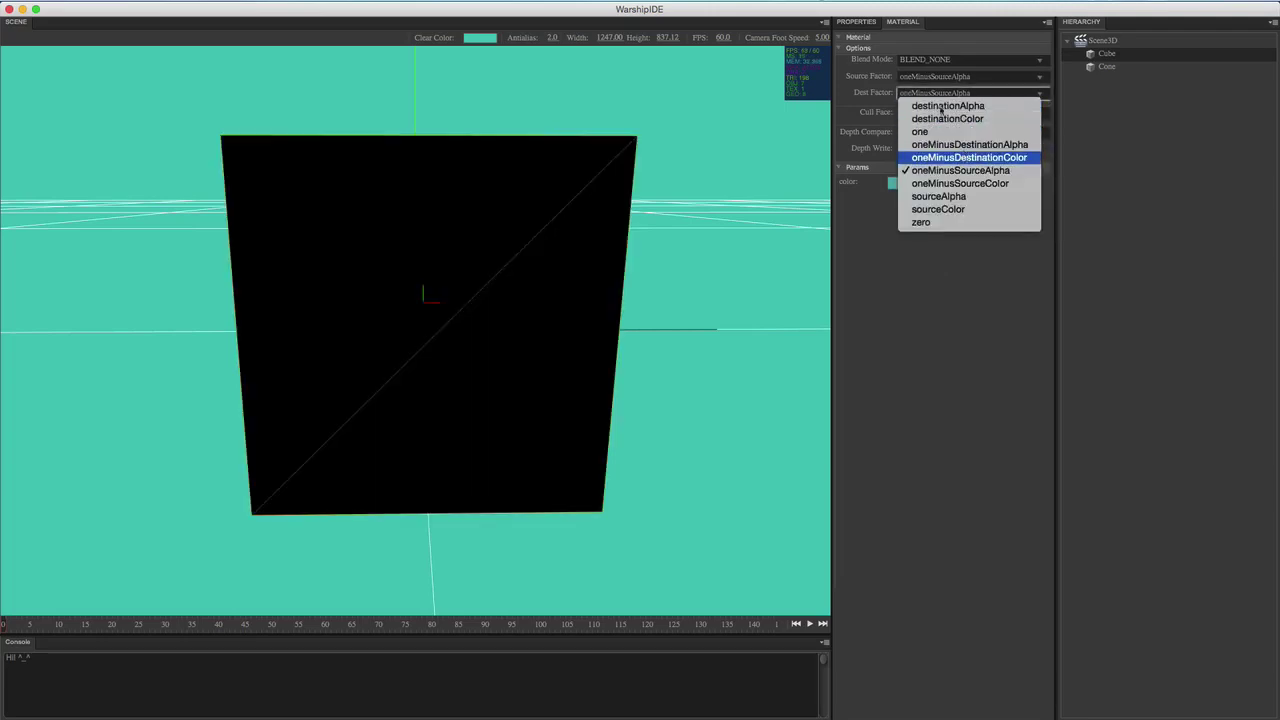
click(965, 158)
click(938, 93)
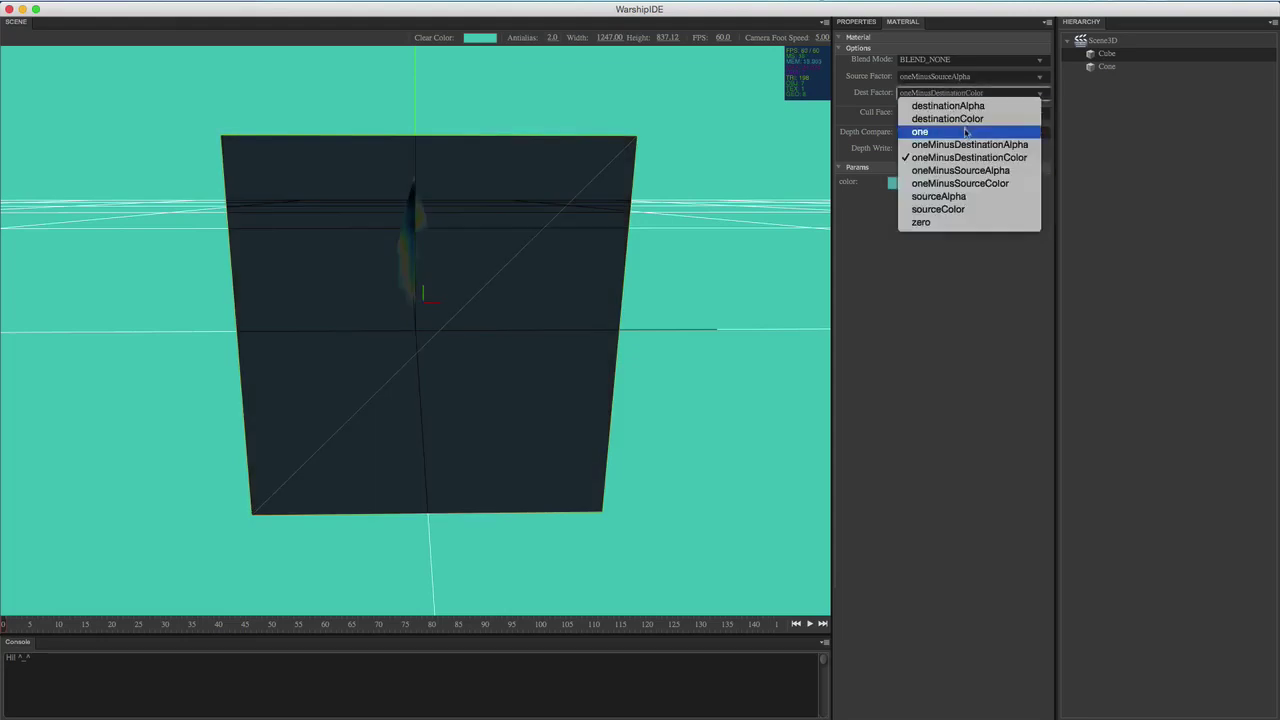
click(957, 143)
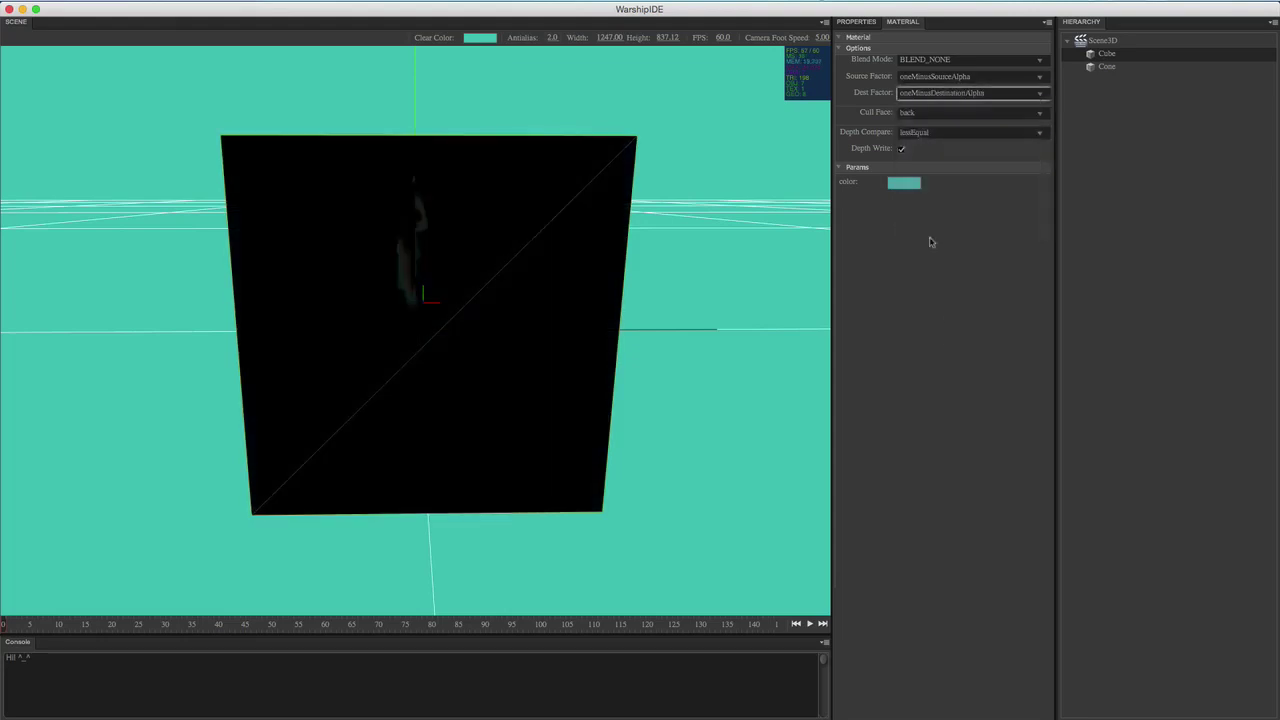
Set the cube's destination factor to zero and its source factor to oneMinusSourceColor
click(927, 95)
click(970, 222)
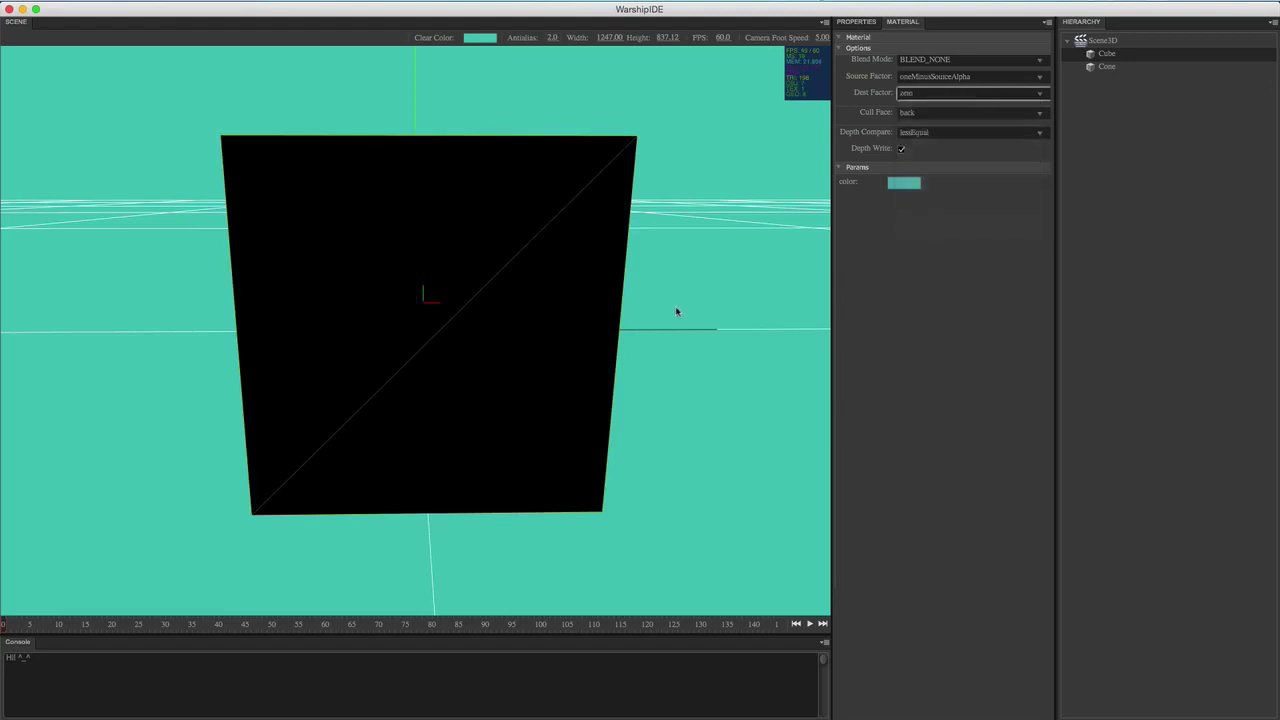
click(963, 78)
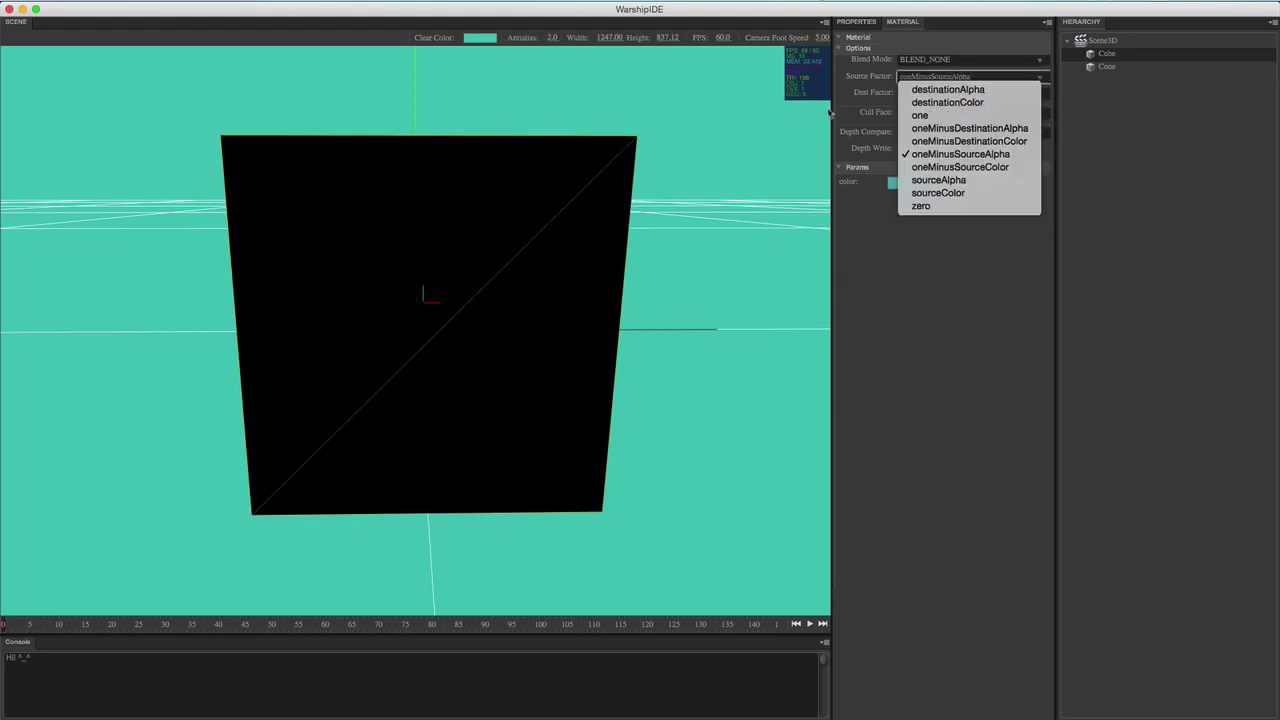
click(958, 167)
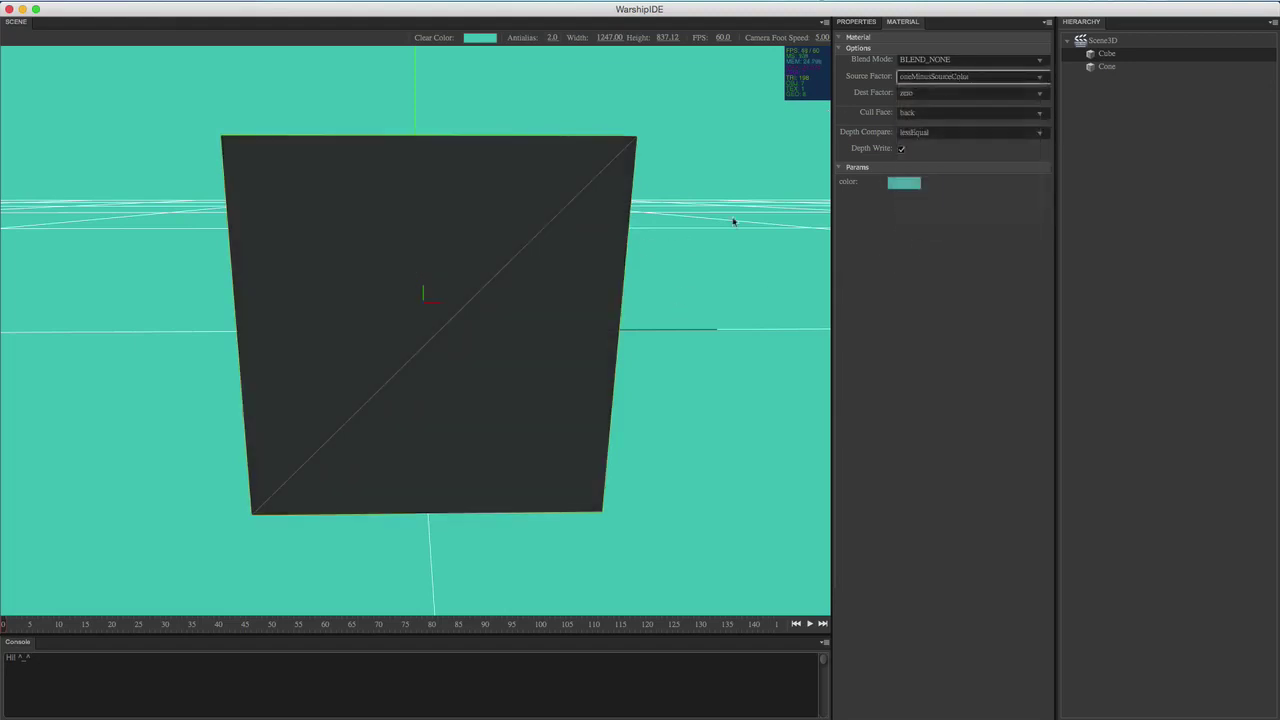
click(955, 78)
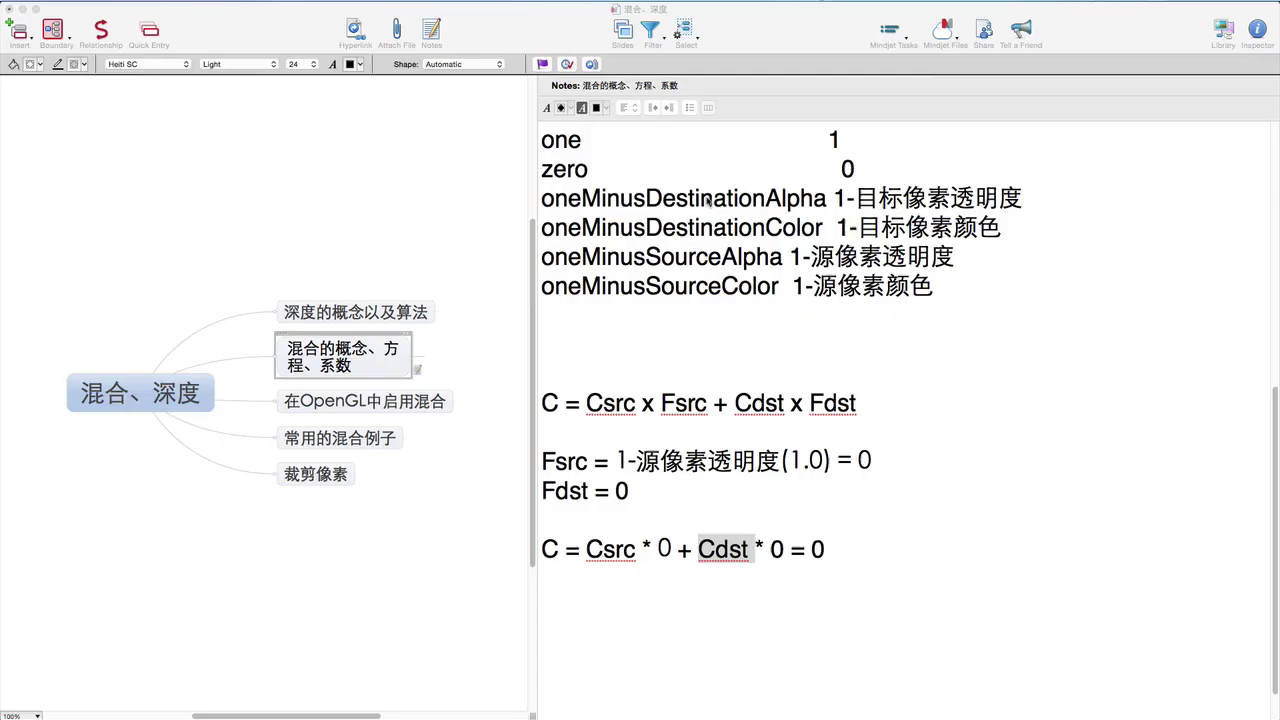
In the mind map notes, replace the Fsrc expression with 1-源像素颜色 copied from the oneMinusSourceColor line
click(749, 484)
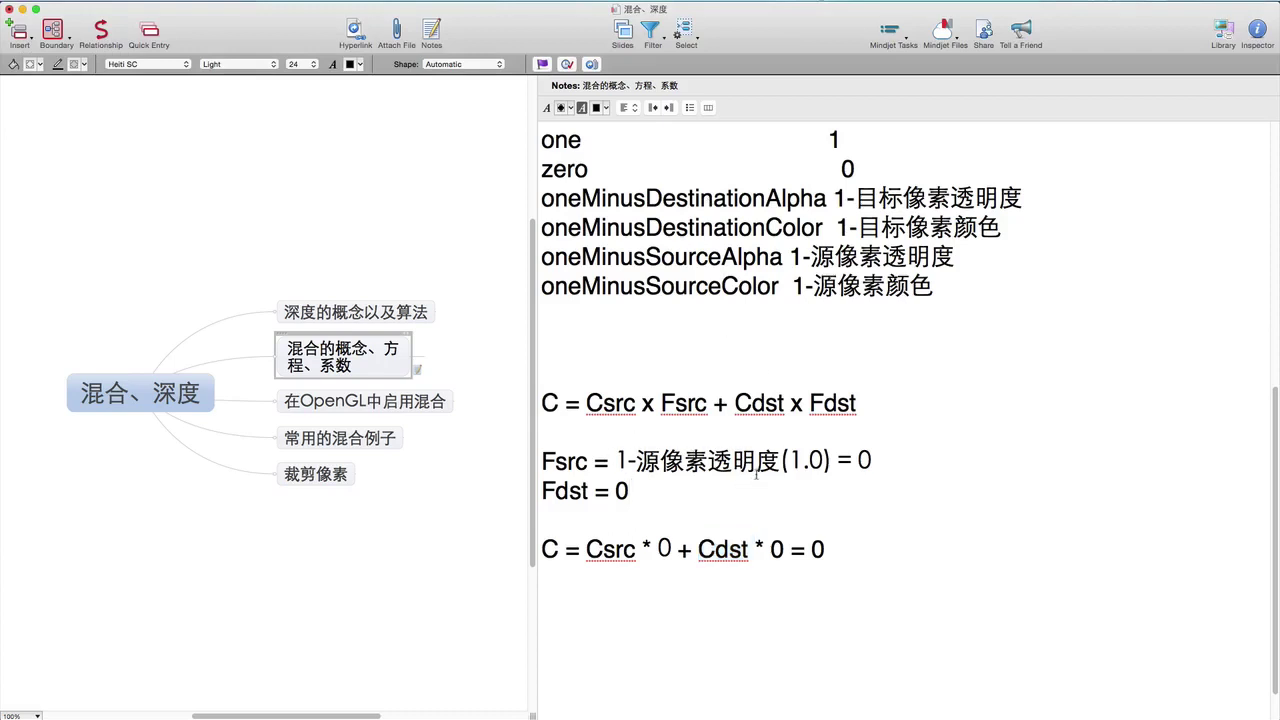
drag(792, 287, 937, 287)
key(super+c)
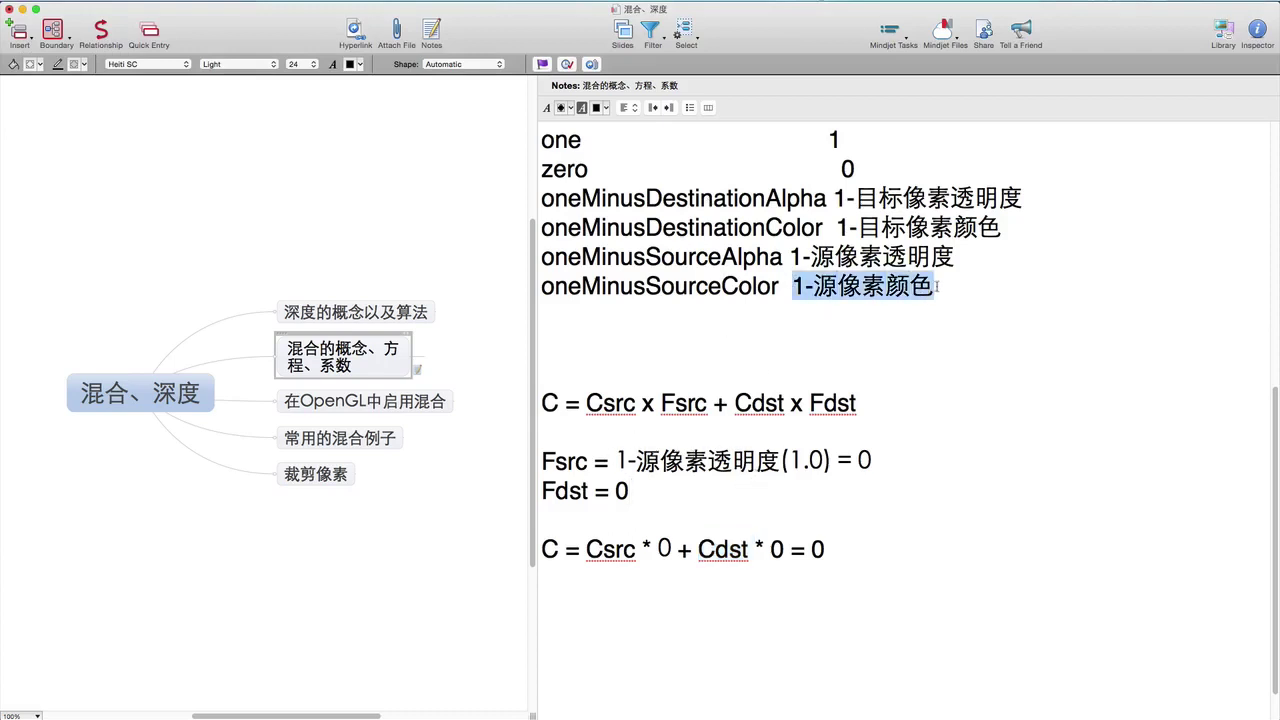
drag(629, 461, 779, 461)
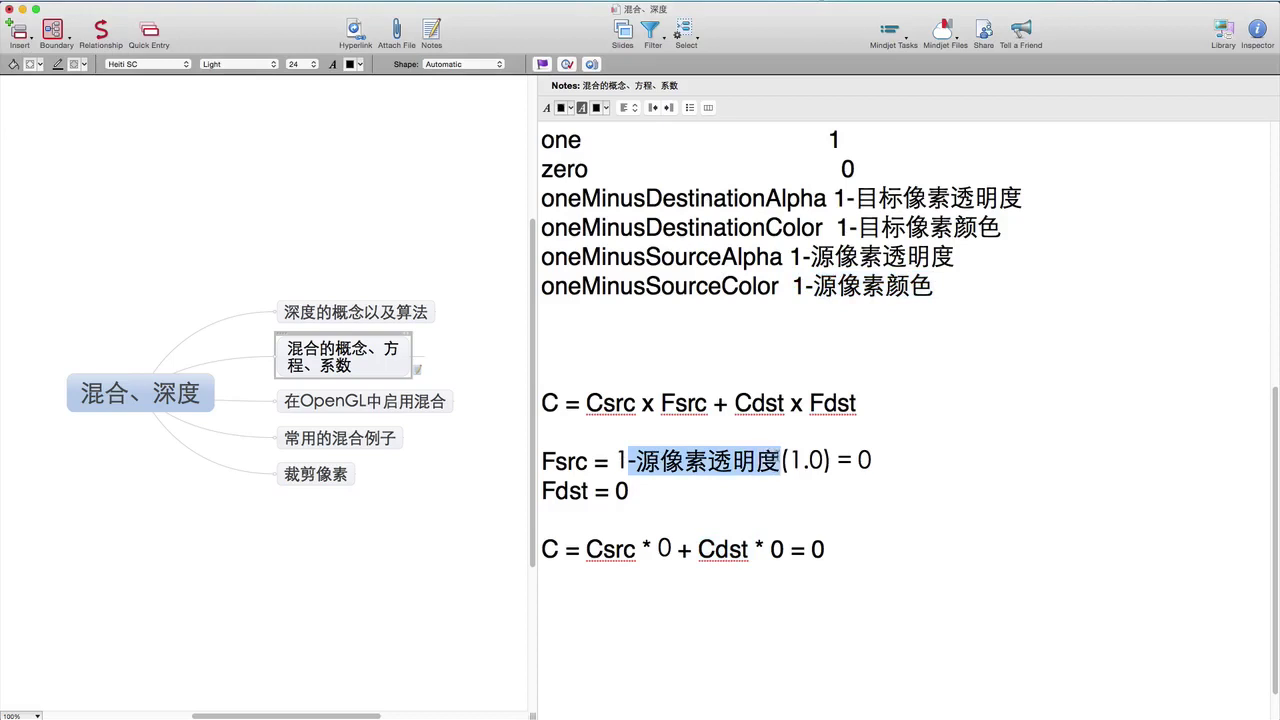
drag(629, 461, 896, 449)
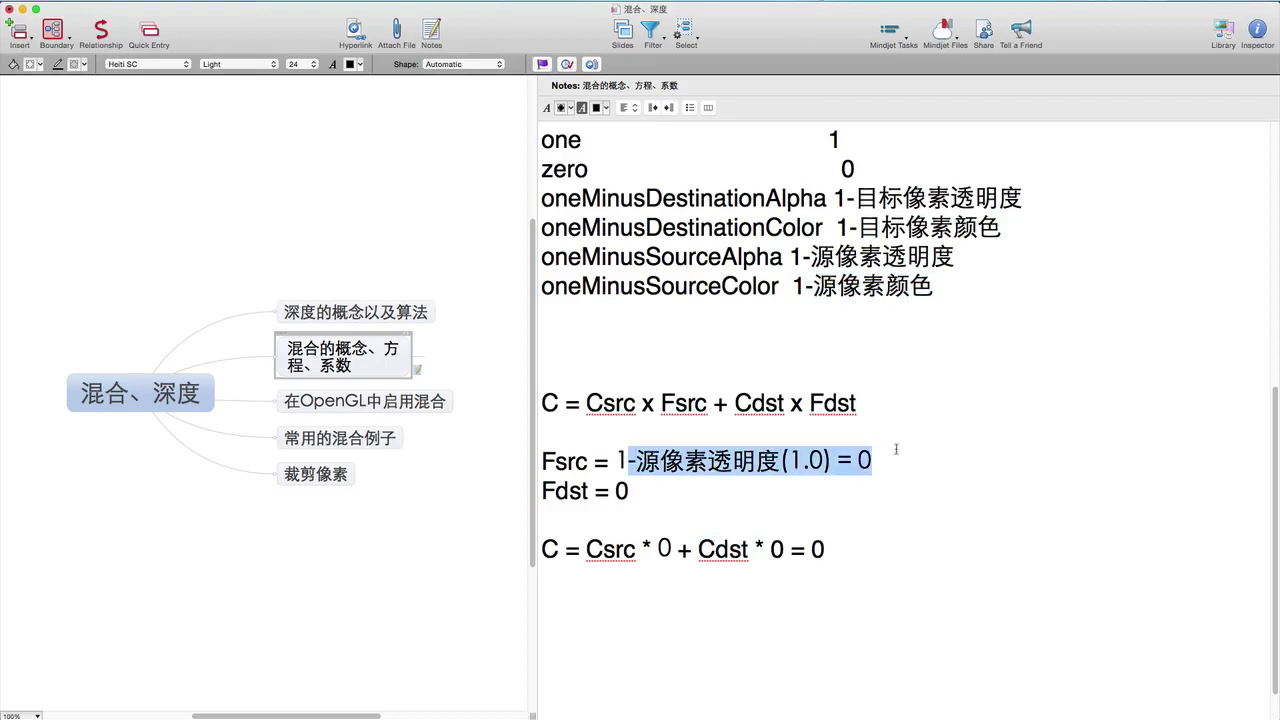
key(BackSpace)
key(BackSpace)
key(super+v)
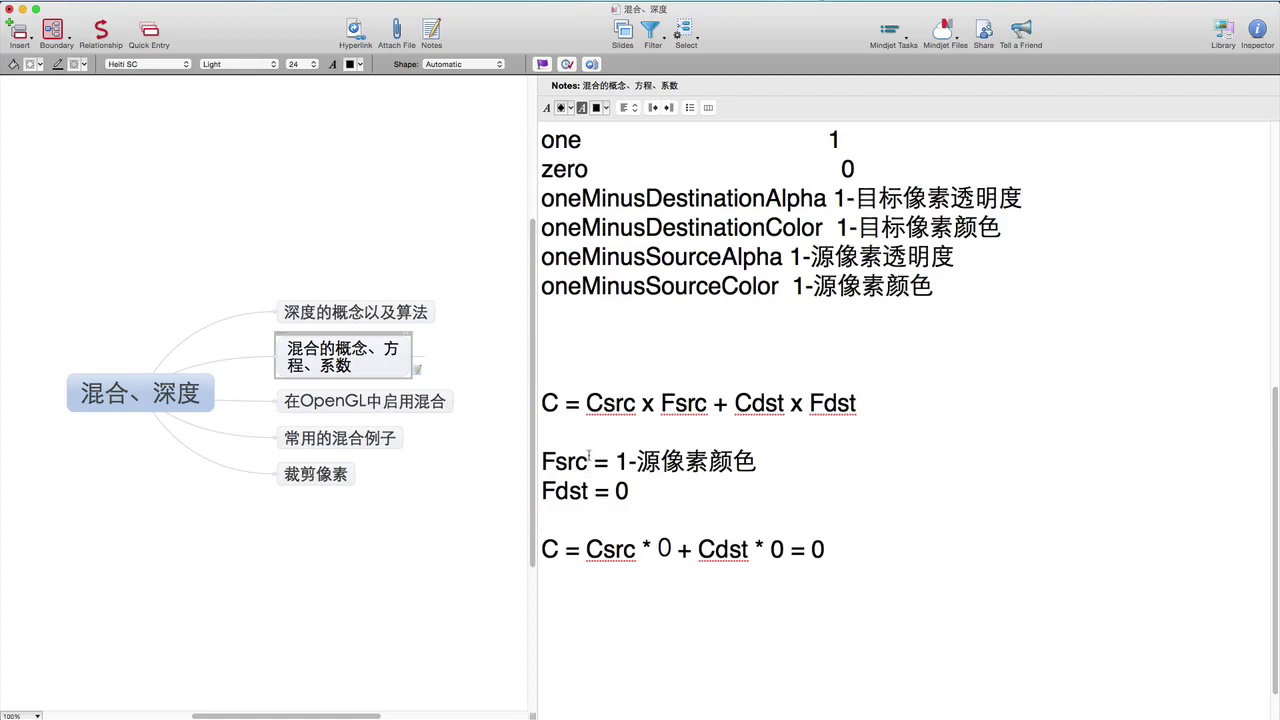
In the last C equation of the notes, replace the factor 0 after Csrc with Fsrc
drag(698, 549, 791, 549)
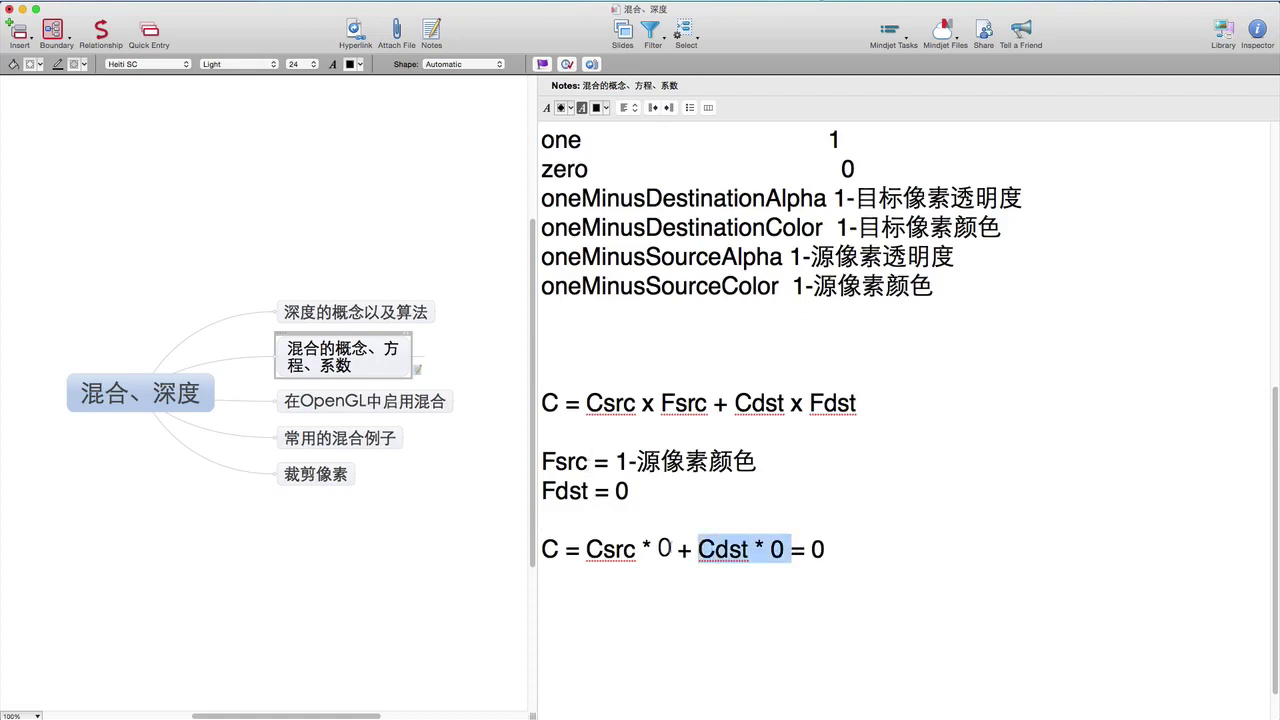
double_click(557, 461)
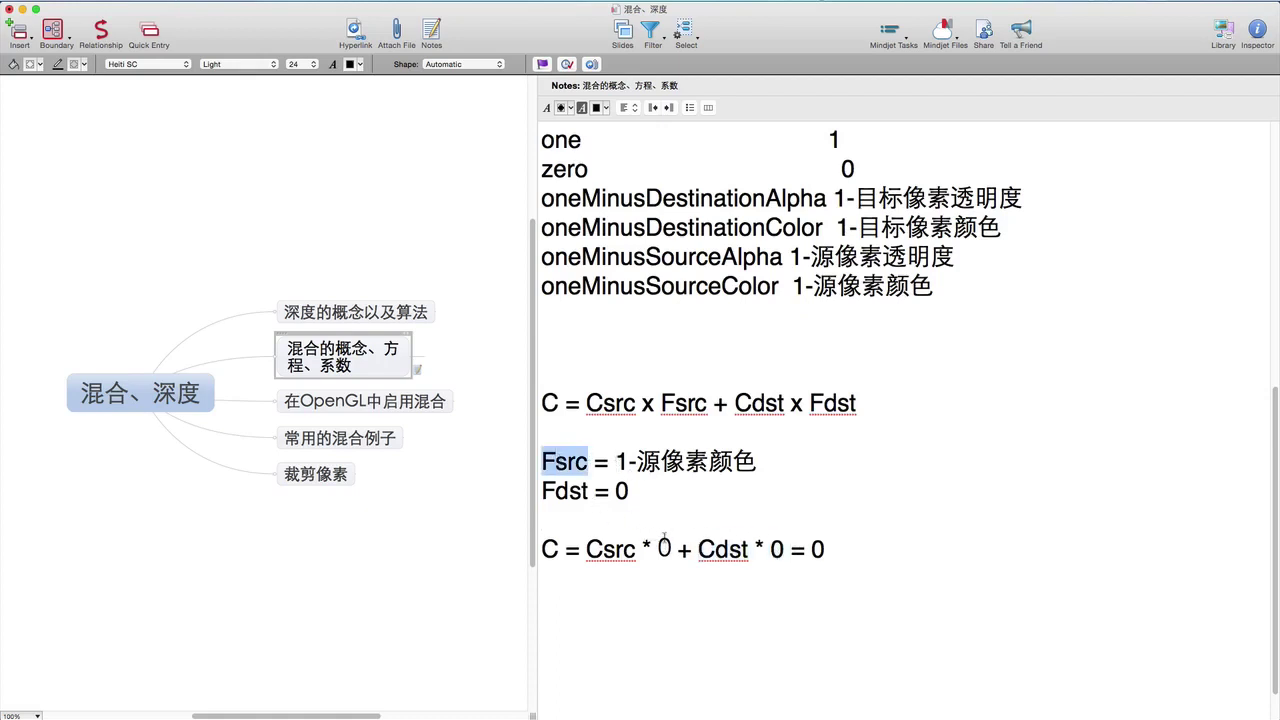
click(669, 549)
key(BackSpace)
text(Fsrcs)
key(BackSpace)
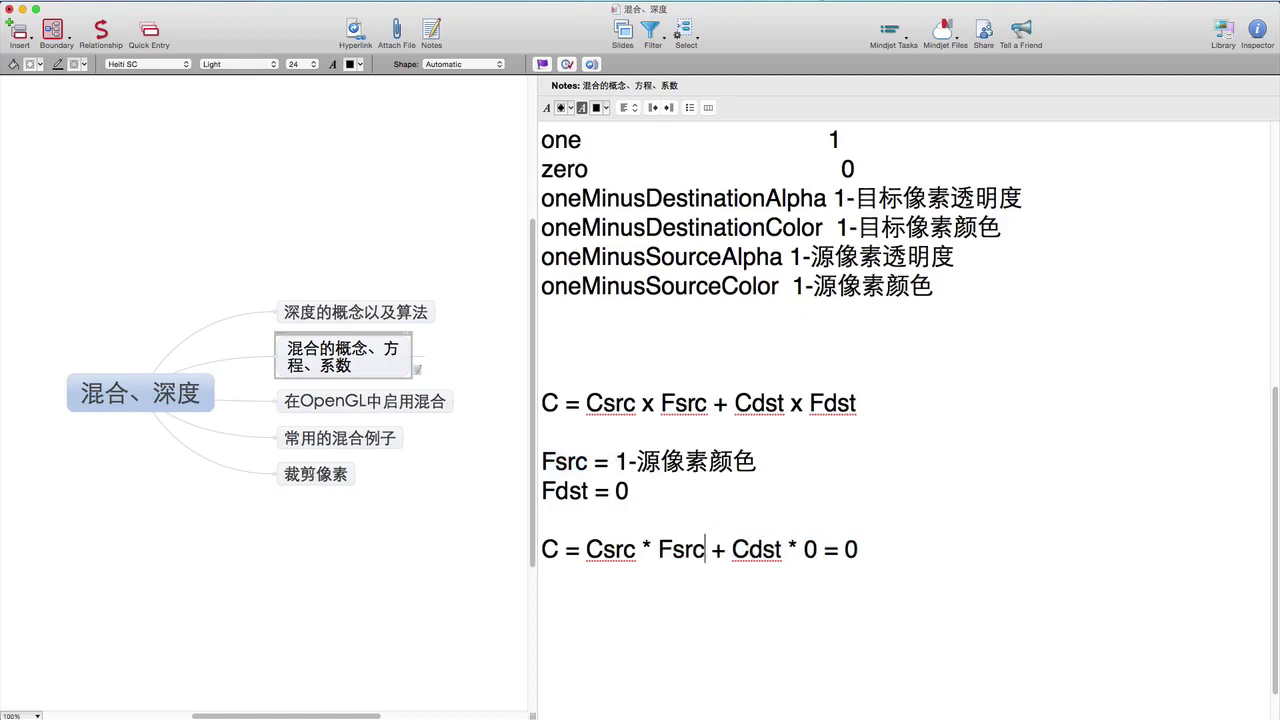
click(706, 529)
Switch to WarshipIDE and change the scene's clear color to red
key(super+Tab)
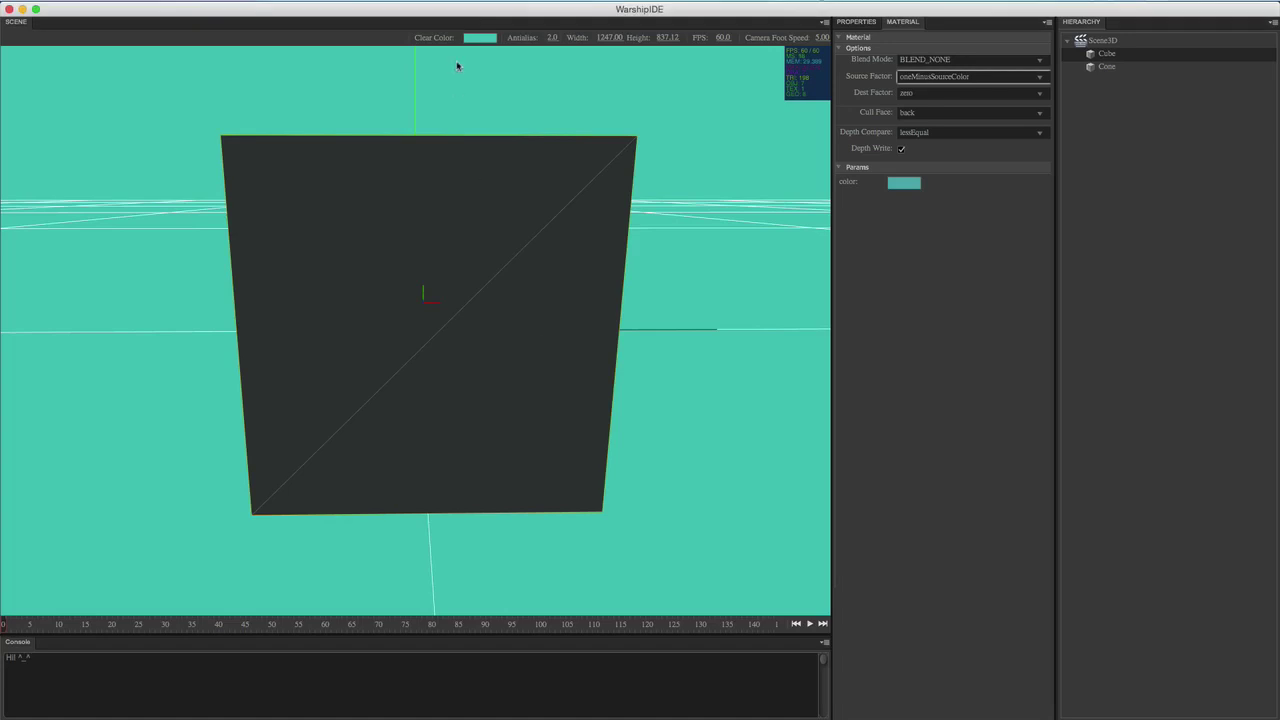
click(478, 39)
mouse_move(566, 120)
mouse_down()
mouse_move(483, 97)
mouse_move(567, 137)
mouse_move(587, 124)
mouse_move(581, 98)
mouse_move(565, 157)
mouse_move(578, 100)
mouse_up()
click(504, 88)
click(496, 88)
click(489, 88)
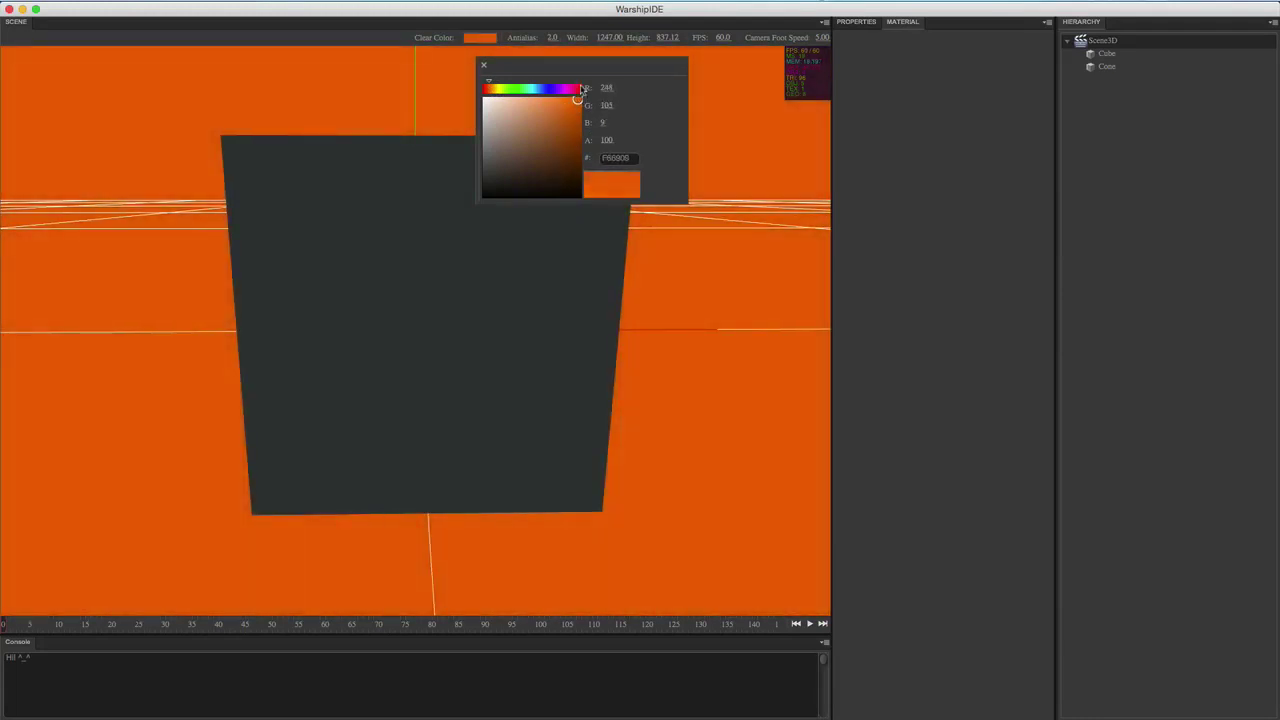
click(579, 88)
click(360, 323)
drag(657, 359, 617, 364)
click(484, 64)
drag(496, 131, 510, 132)
Select the cube and set its material color to bright green
click(463, 326)
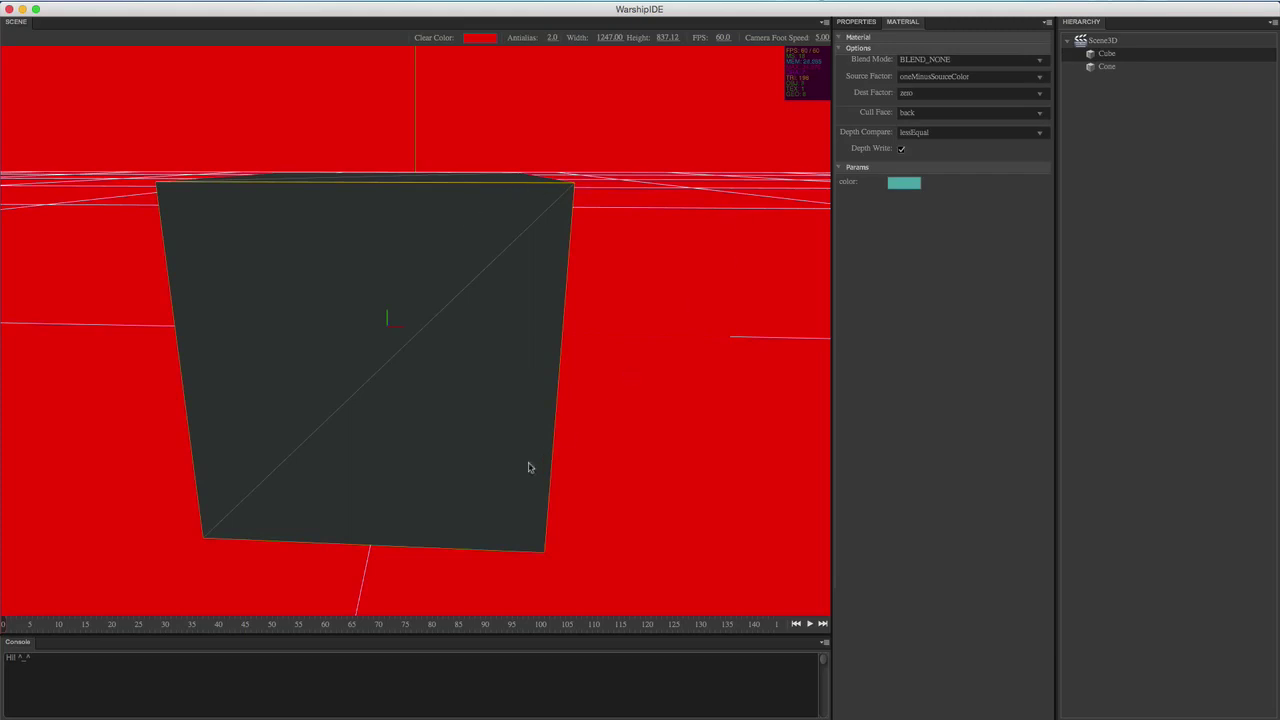
click(905, 183)
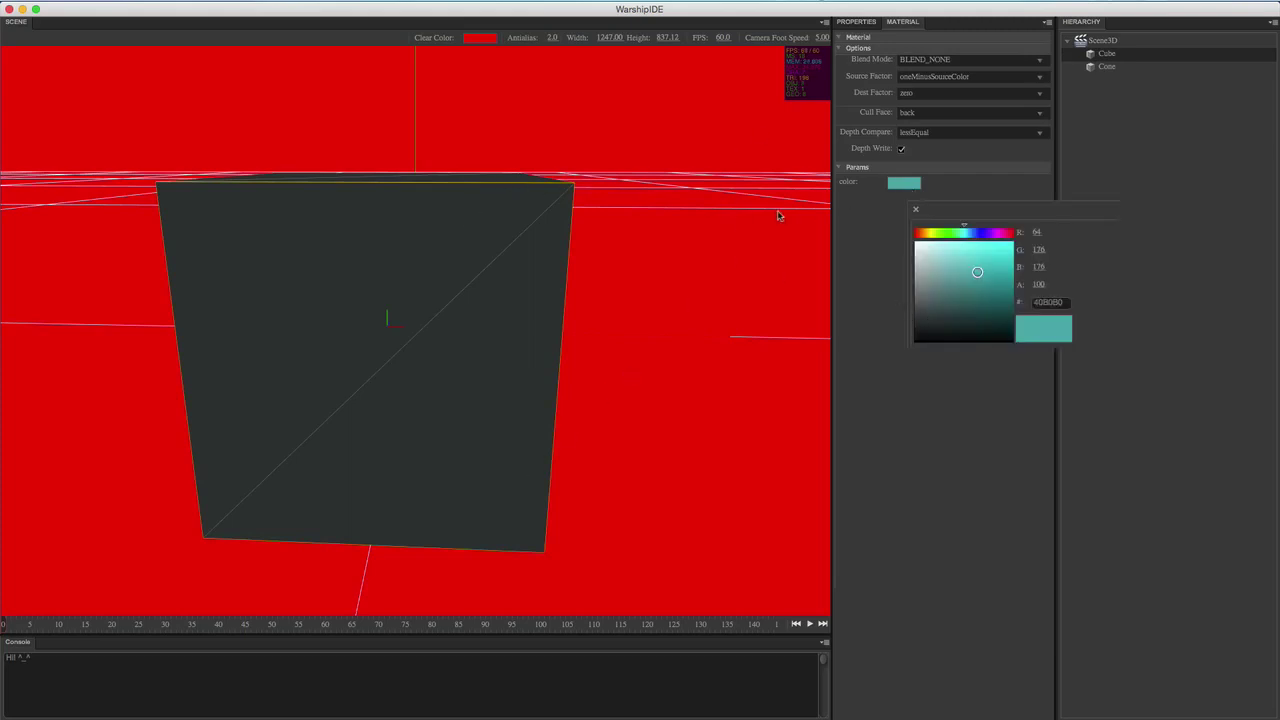
drag(966, 279, 905, 237)
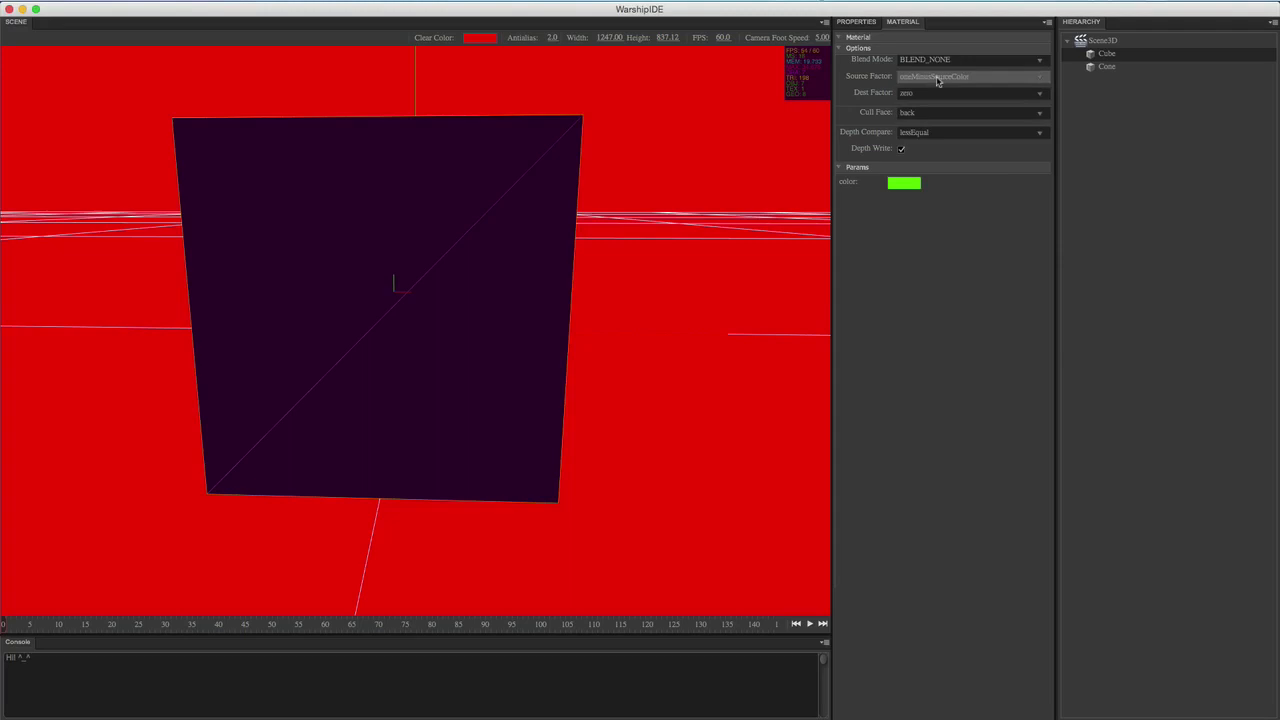
Set the cube's source factor to sourceAlpha
click(938, 80)
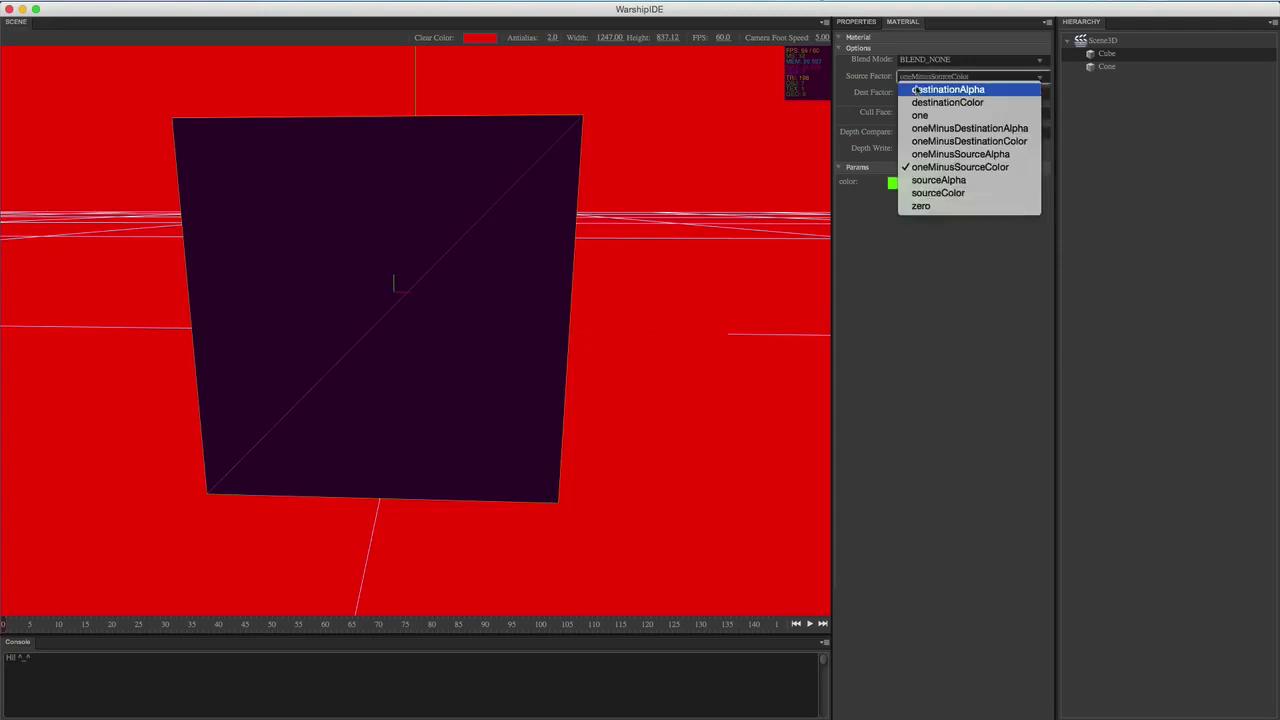
click(938, 180)
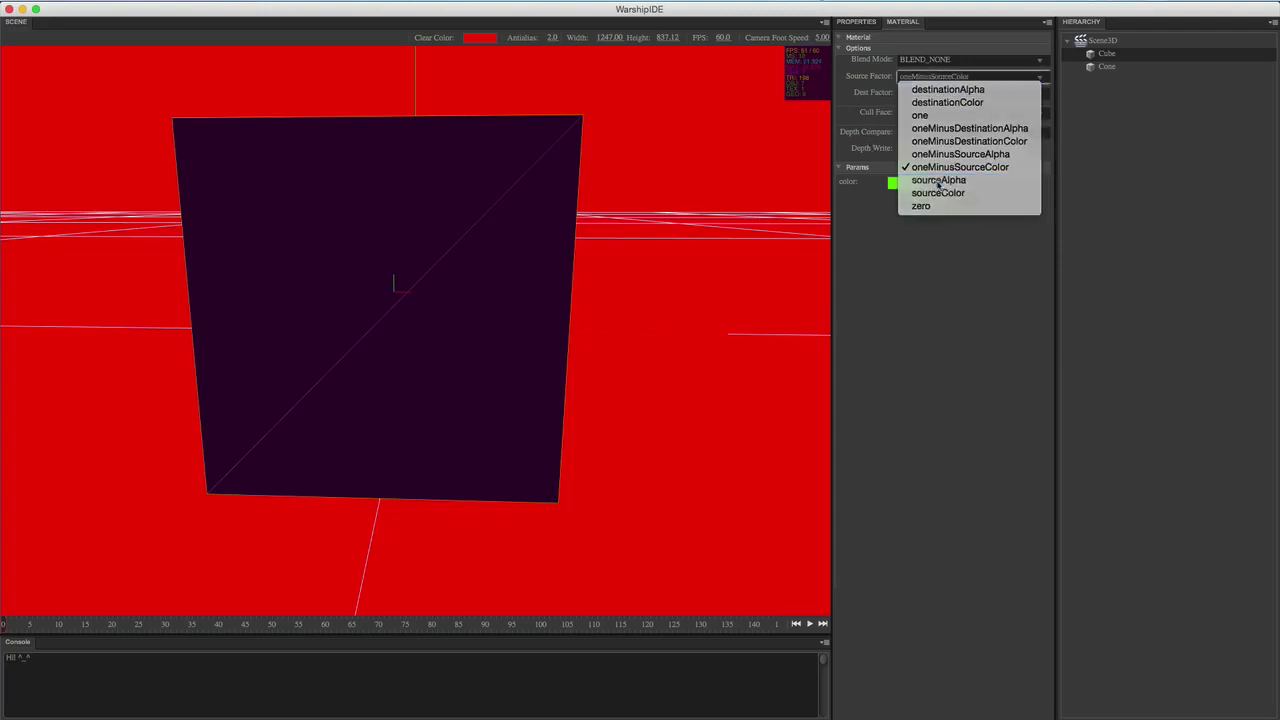
click(937, 77)
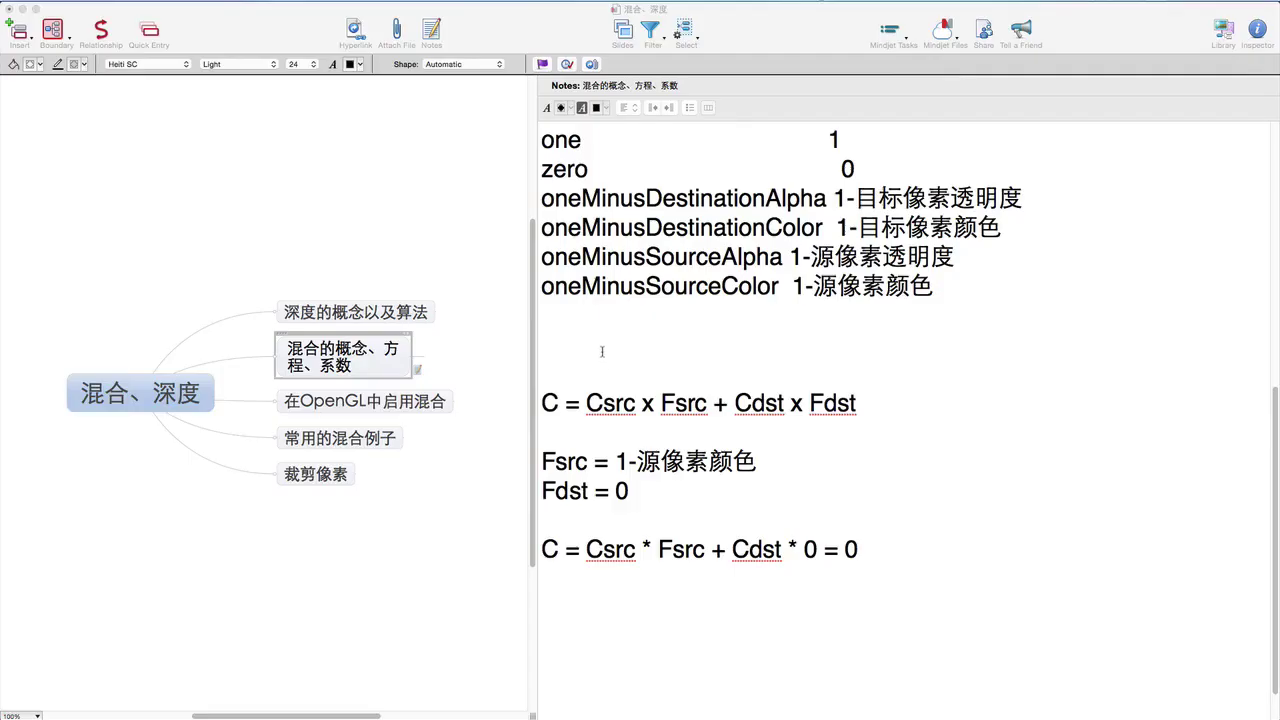
Switch to the mind map notes and replace the Fsrc expression with 源像素的透明度
click(665, 410)
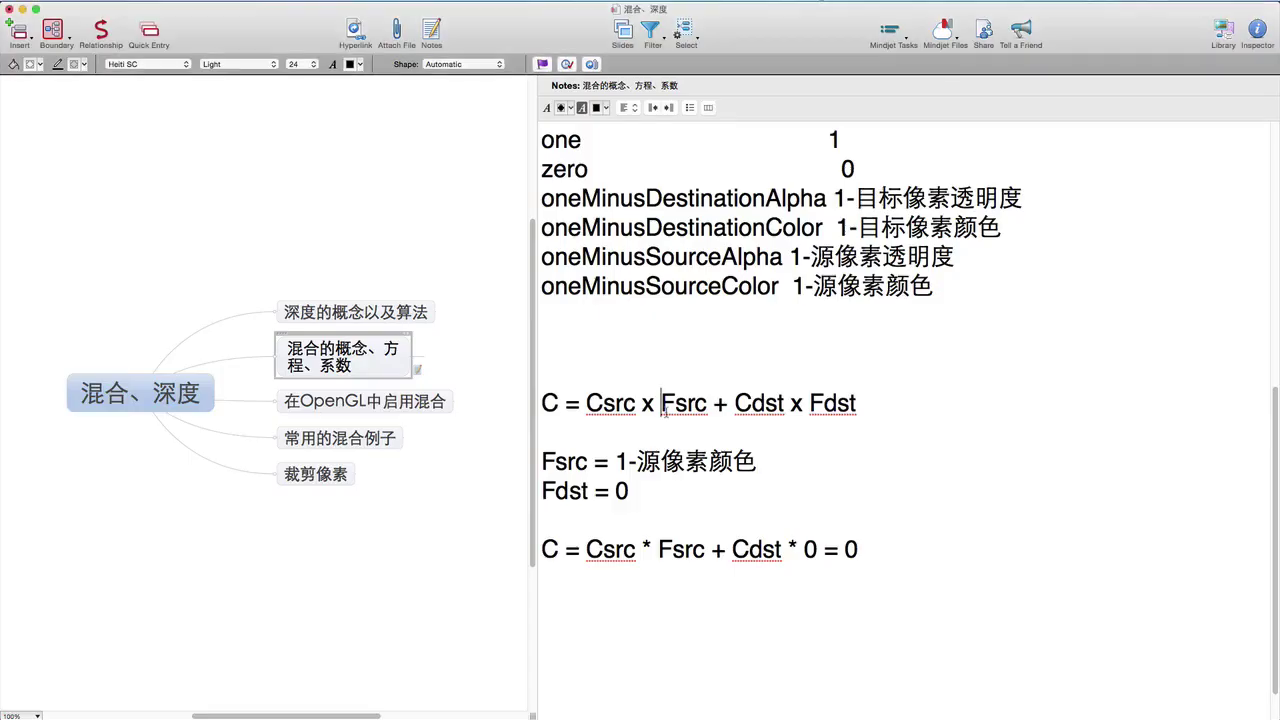
drag(629, 461, 757, 461)
key(BackSpace)
key(BackSpace)
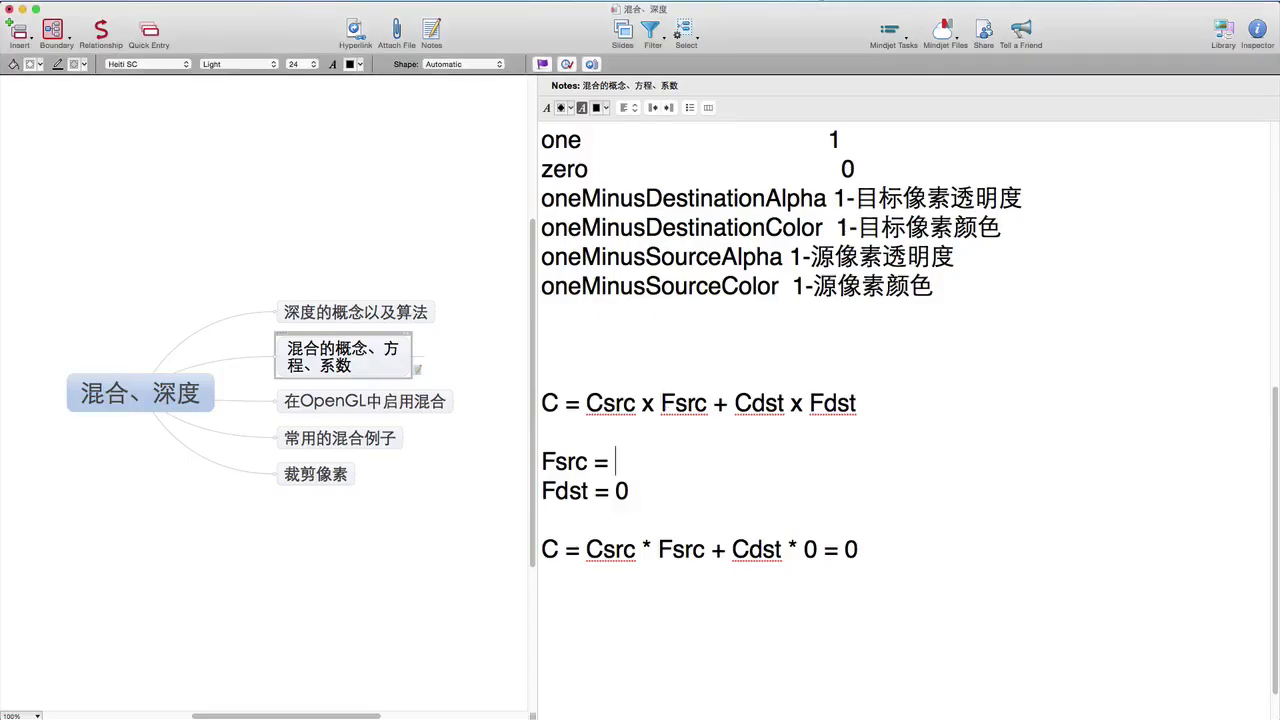
text(yuan)
key(BackSpace)
key(BackSpace)
key(BackSpace)
key(BackSpace)
text(yuan)
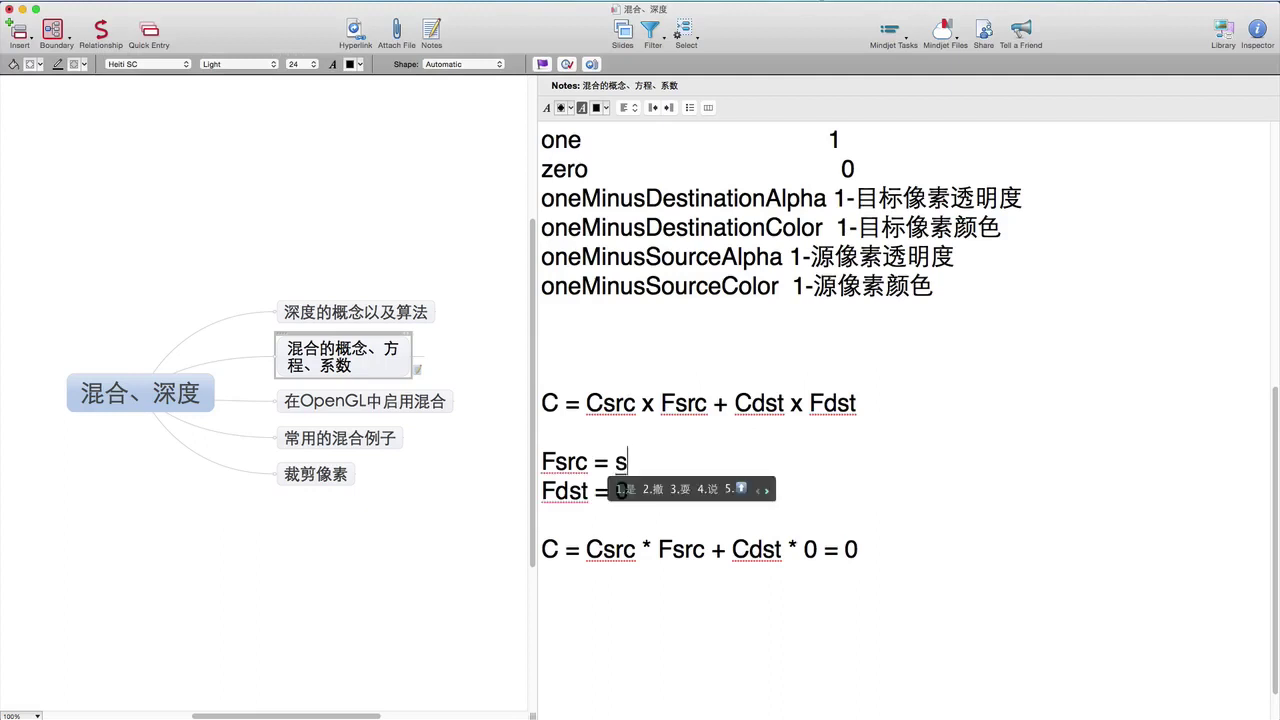
key(space)
text(xiangsu)
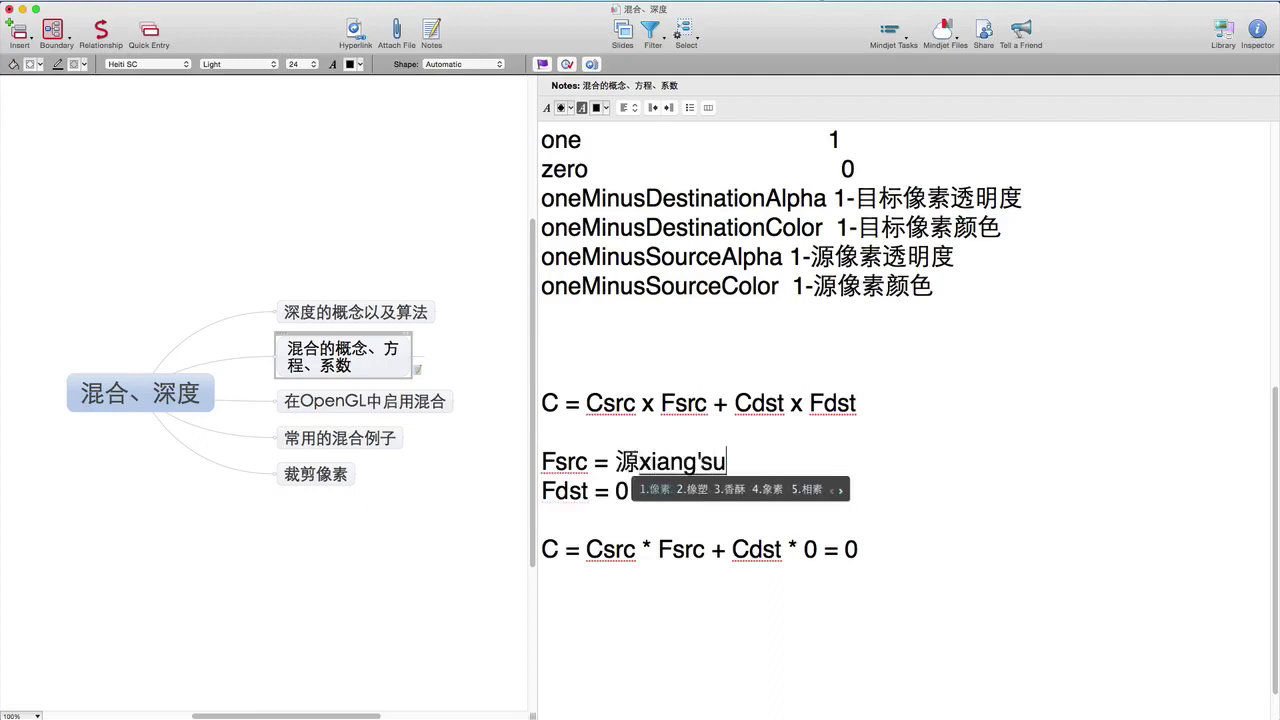
key(space)
text(de)
key(space)
text(toumi)
text(ngd)
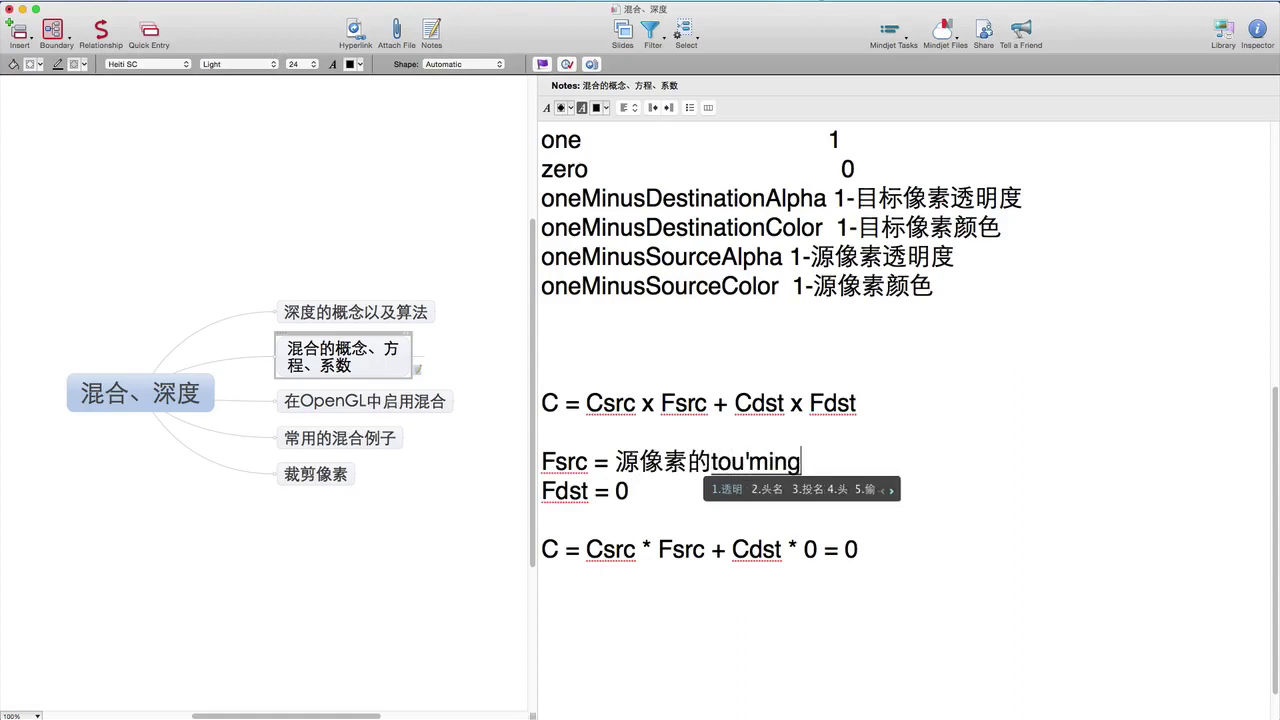
key(space)
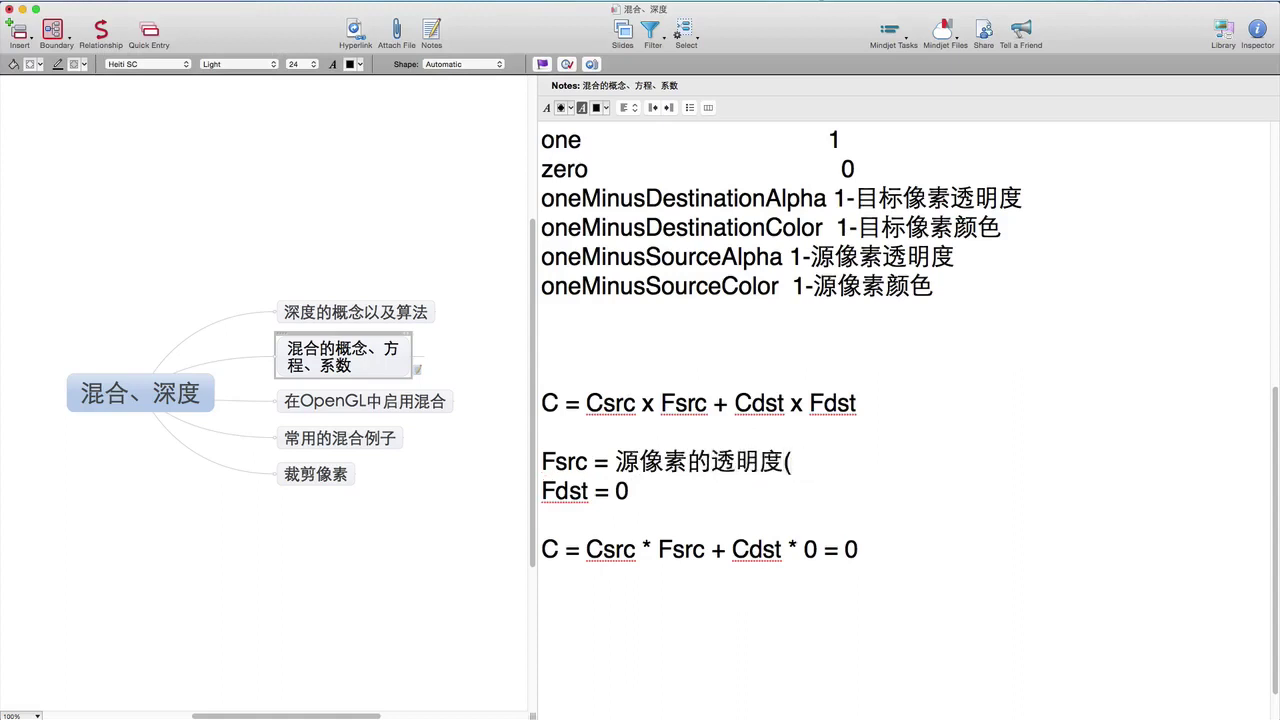
Complete the Fsrc line by appending (1.0) = 1.0
text((1.0)d)
key(BackSpace)
text(= 1.0)
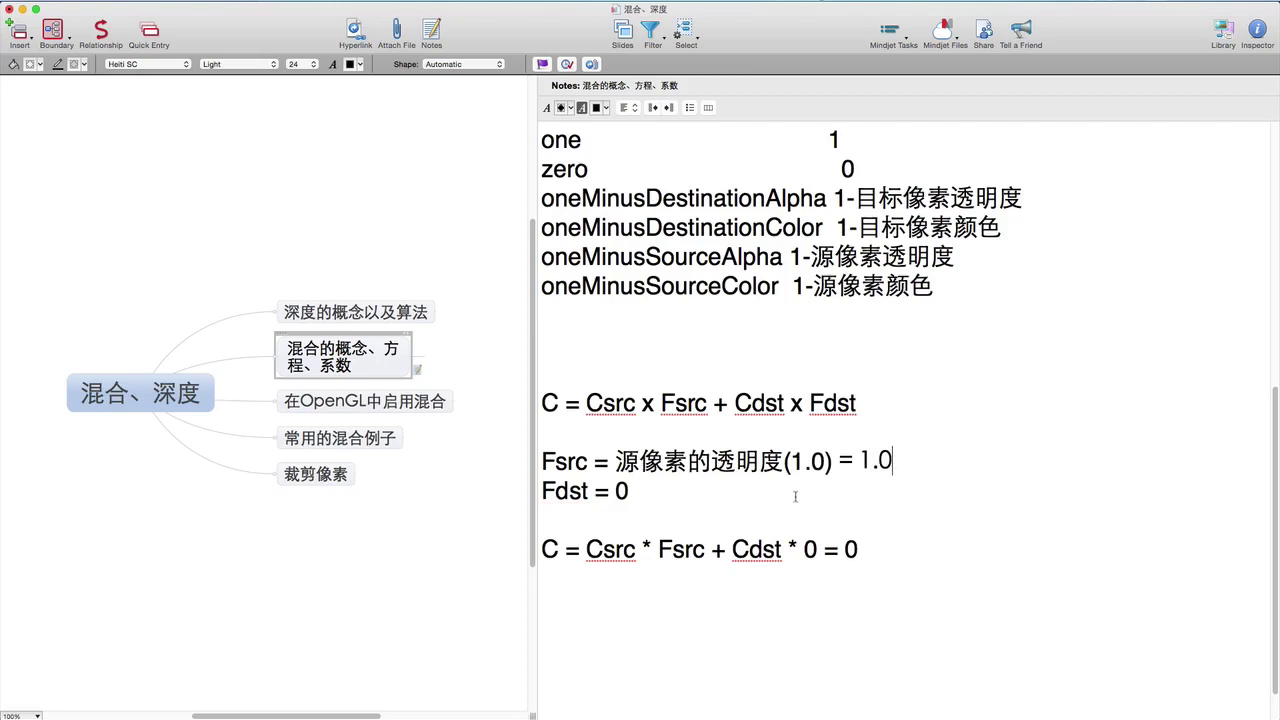
Switch to WarshipIDE and change the scene's clear color to crimson EC1258
key(super+Tab)
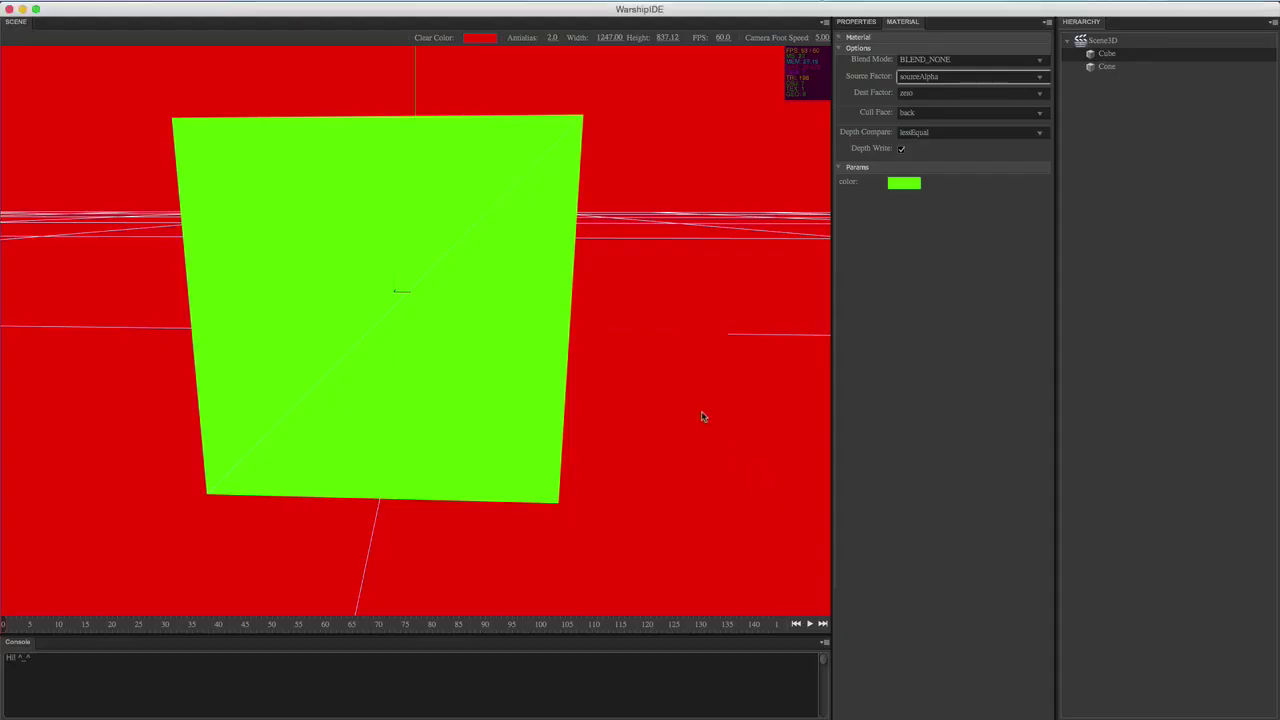
click(484, 39)
drag(550, 124, 496, 80)
click(535, 80)
click(504, 80)
click(568, 90)
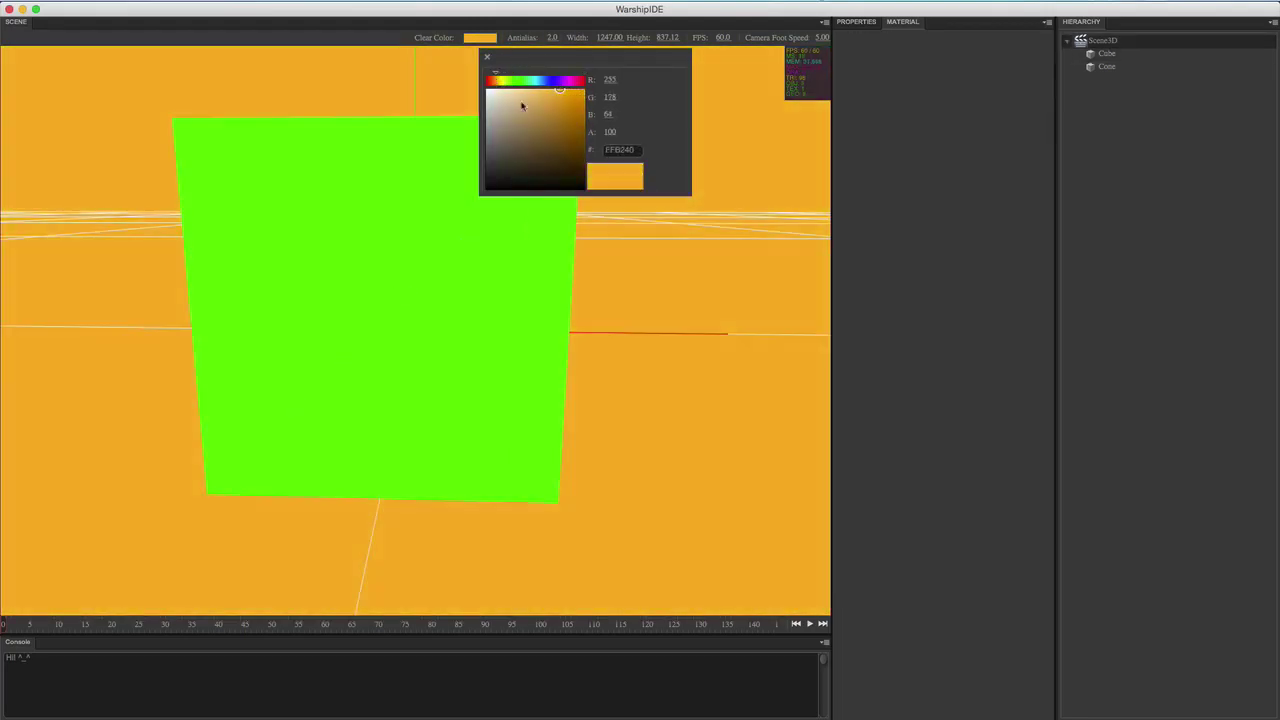
click(577, 100)
click(580, 80)
click(577, 96)
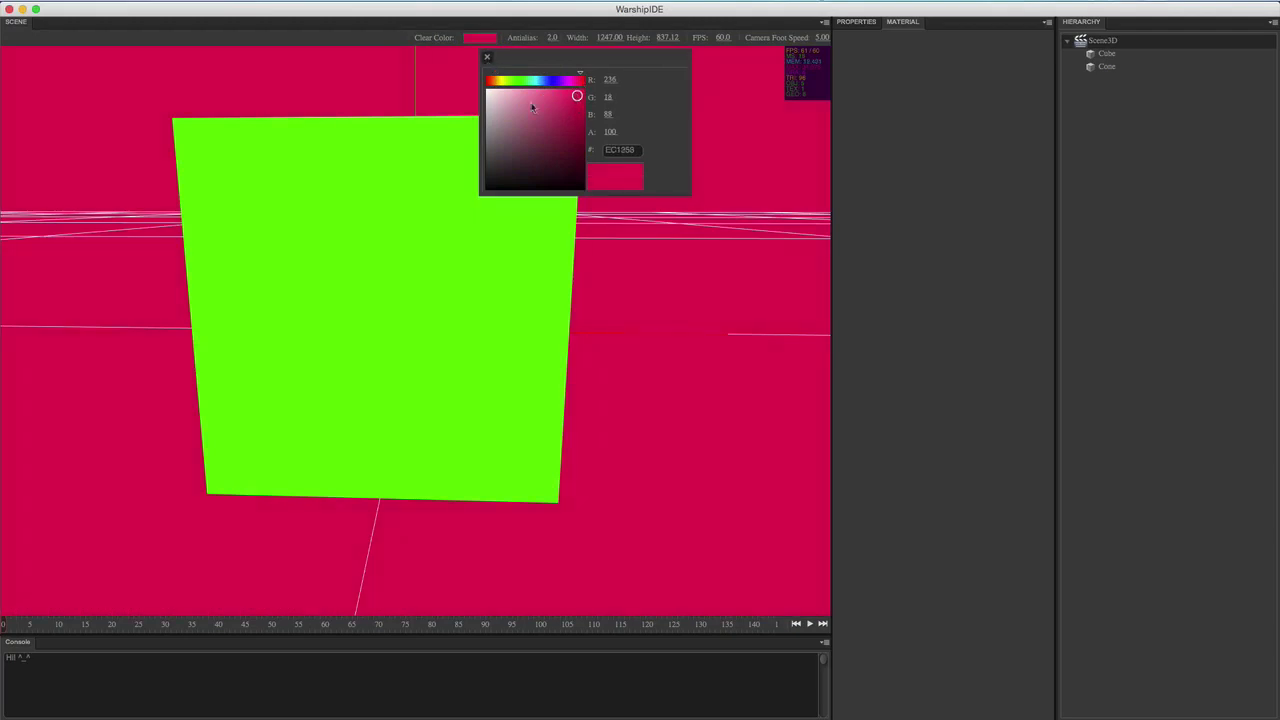
Select the cube, try red and pale green as its material color, and settle on bright green
click(479, 301)
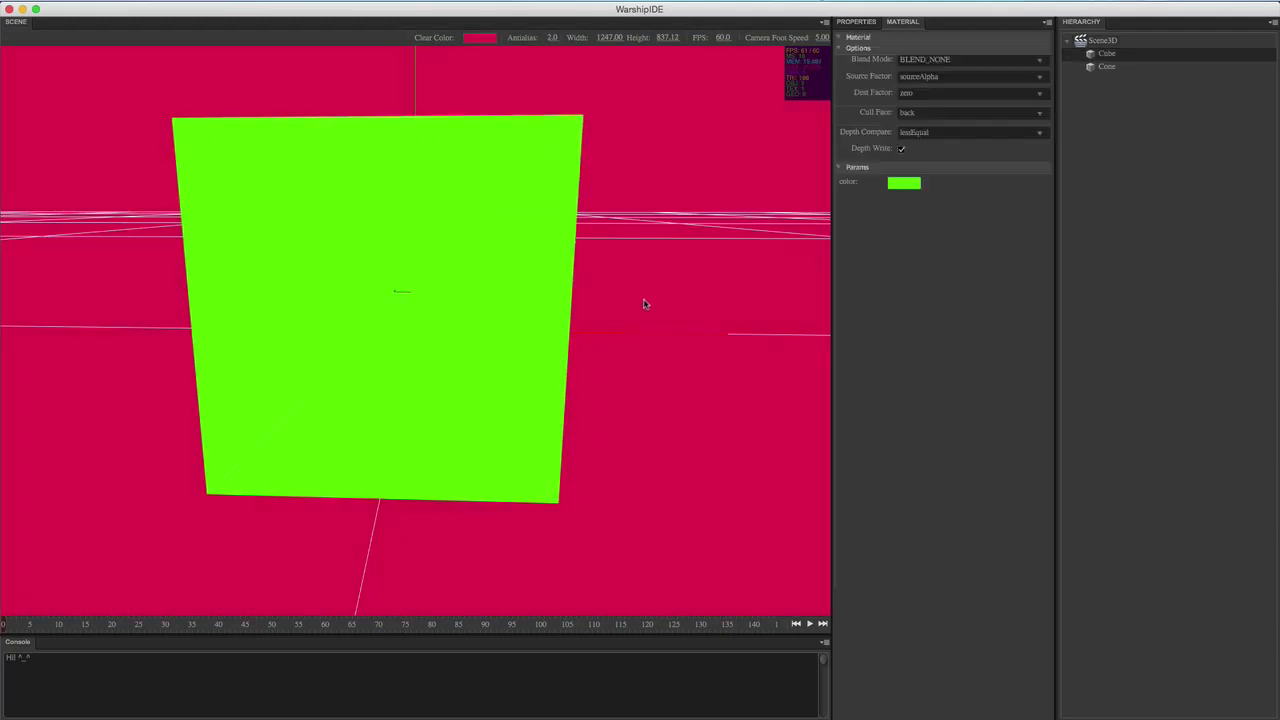
click(912, 183)
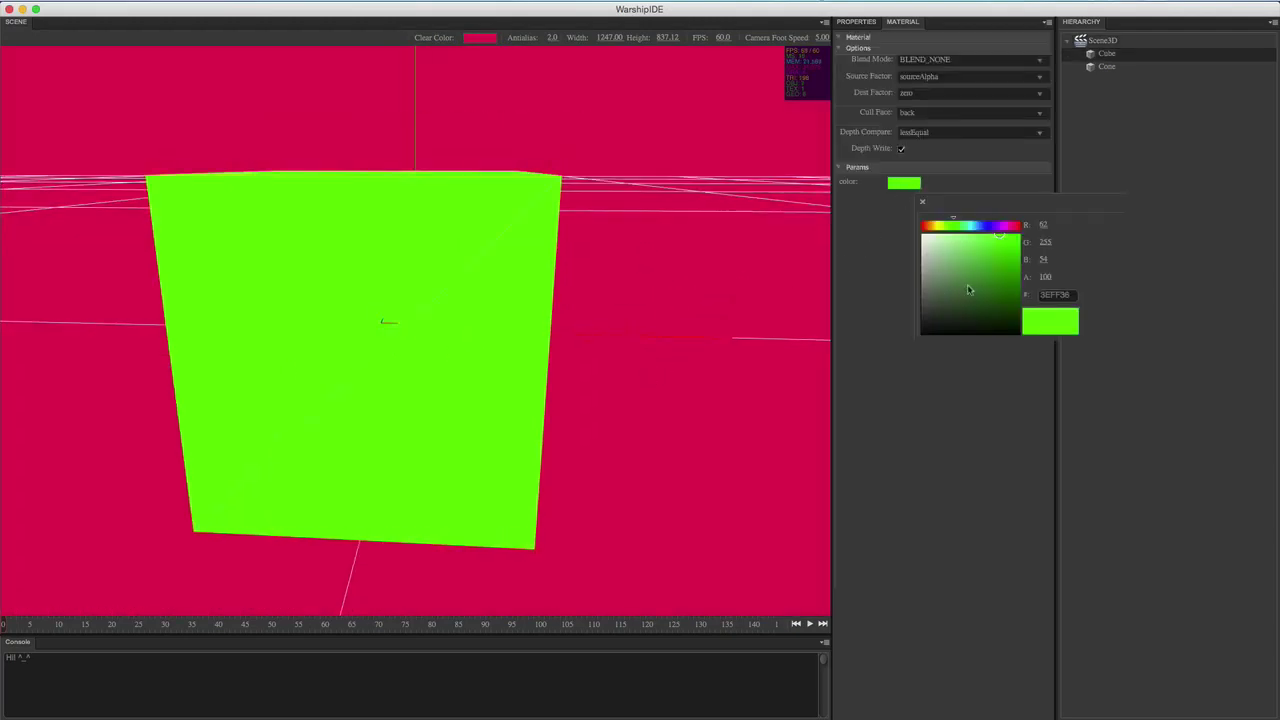
click(1018, 227)
click(1018, 236)
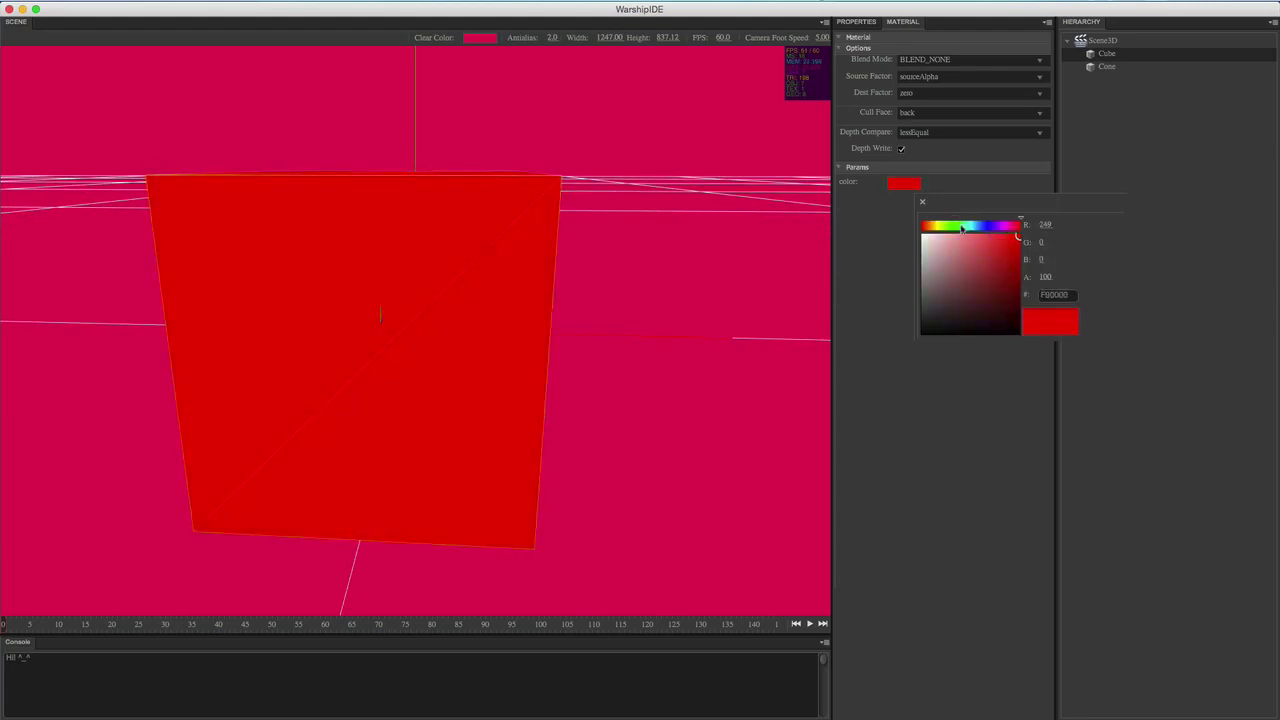
drag(963, 226, 909, 224)
click(1017, 236)
click(944, 225)
click(970, 226)
click(958, 235)
click(958, 226)
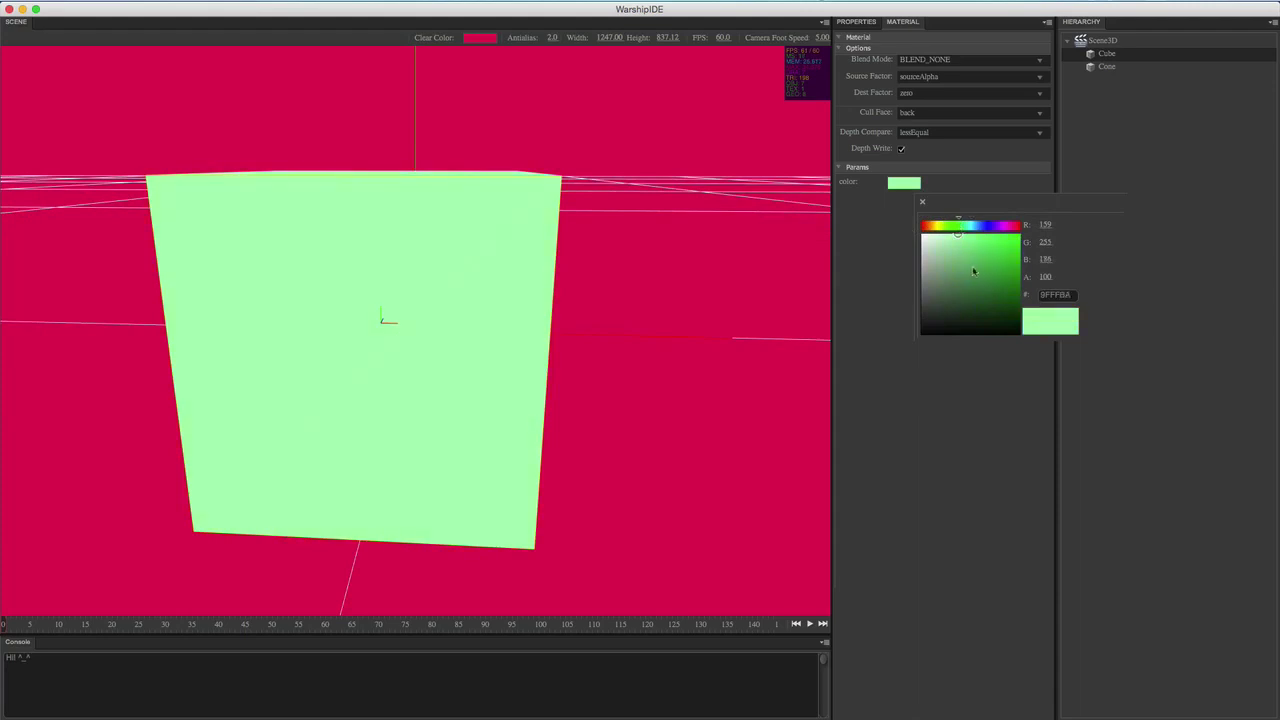
click(1010, 236)
click(922, 203)
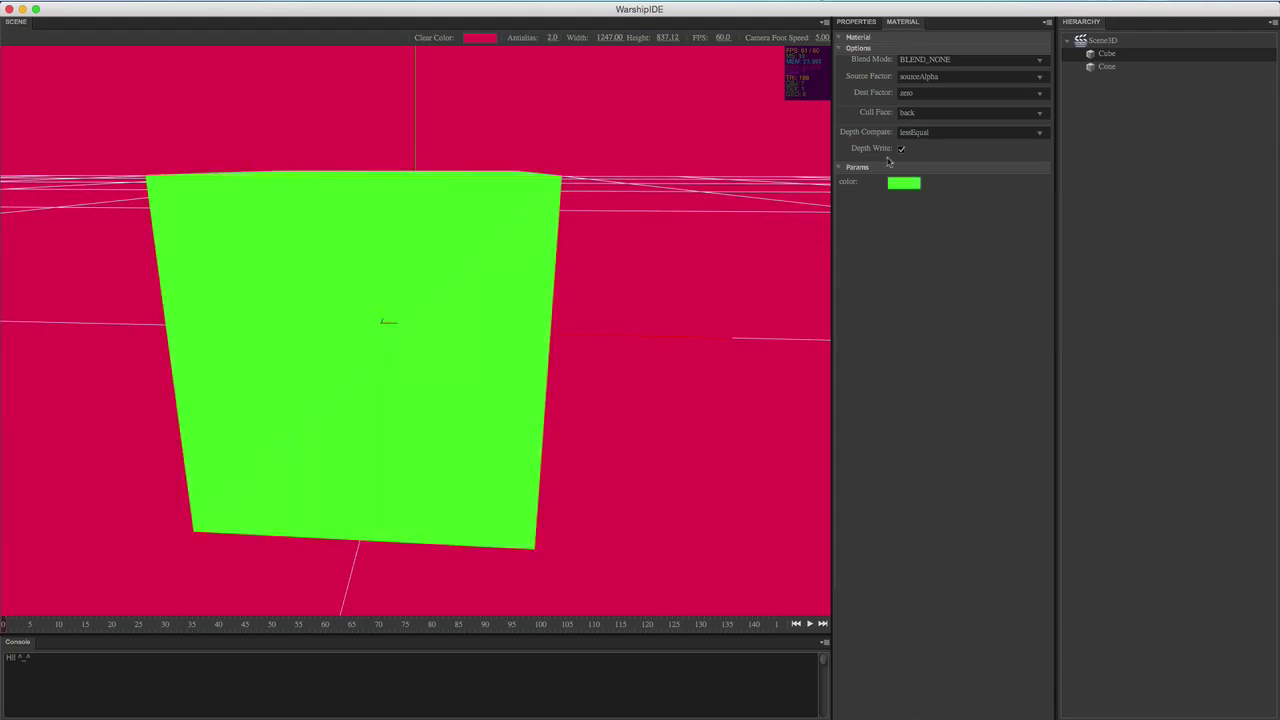
Set the cube's source factor to sourceColor
click(932, 77)
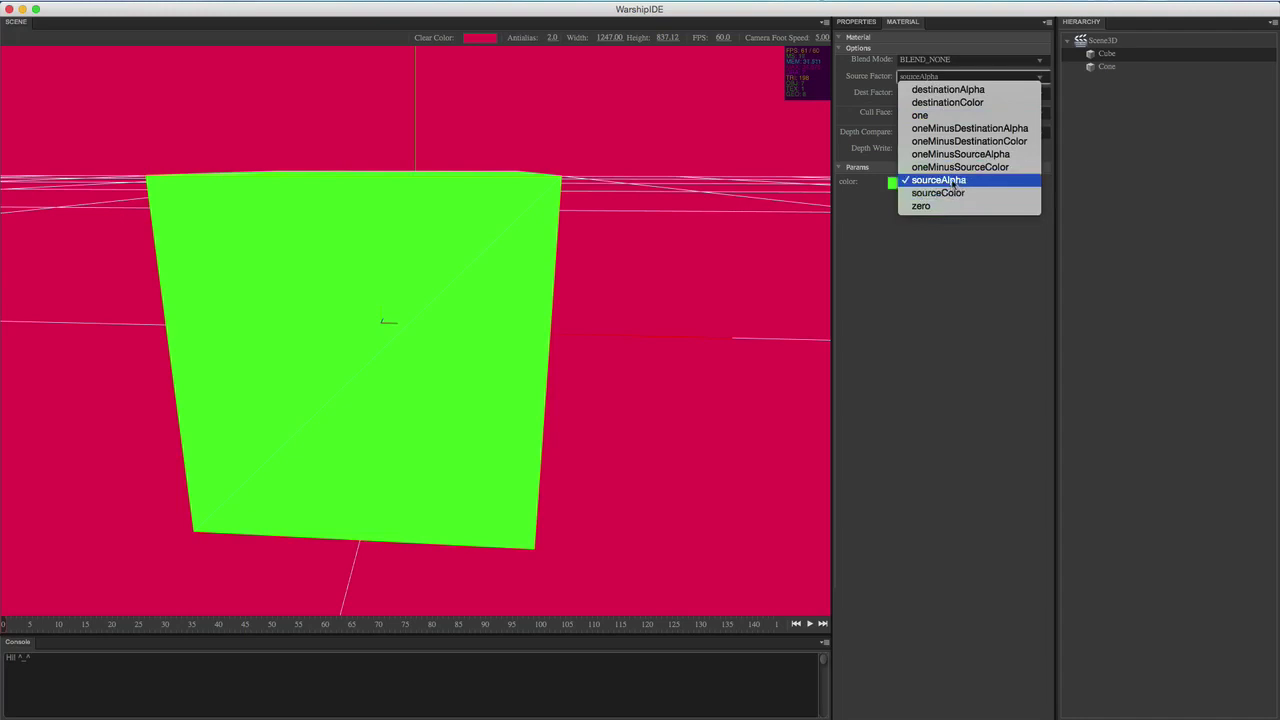
click(722, 175)
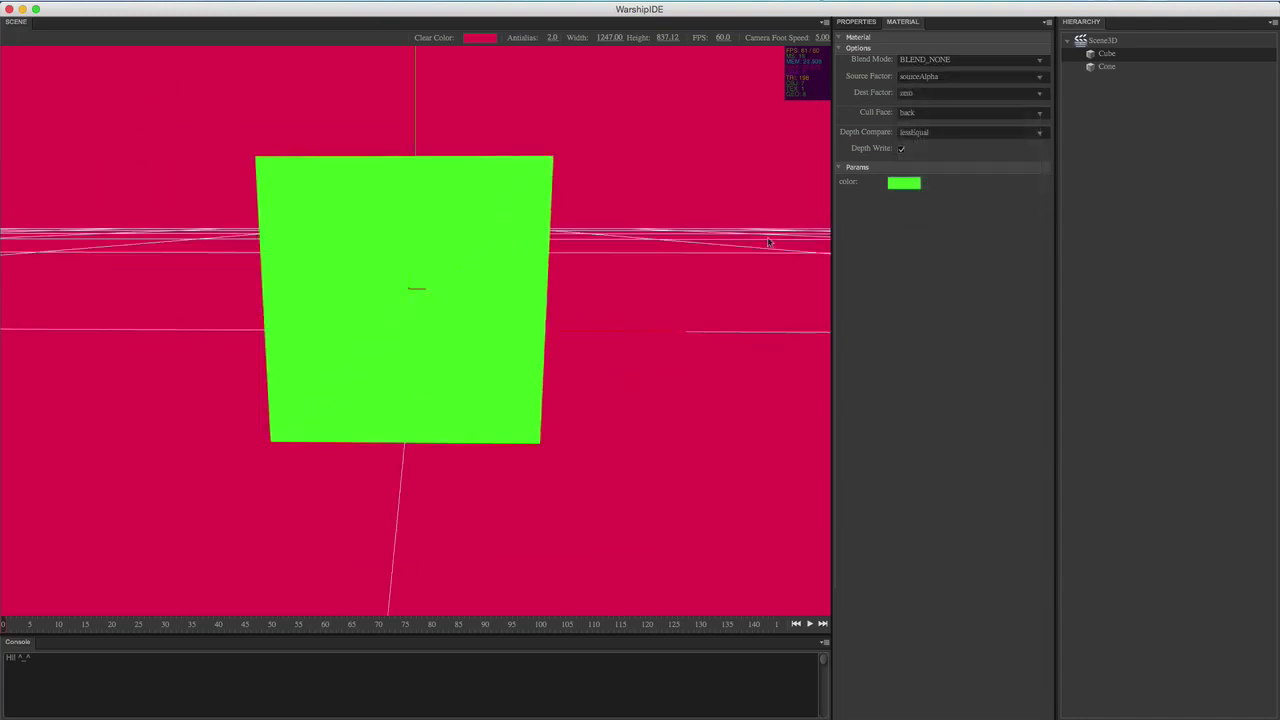
click(962, 78)
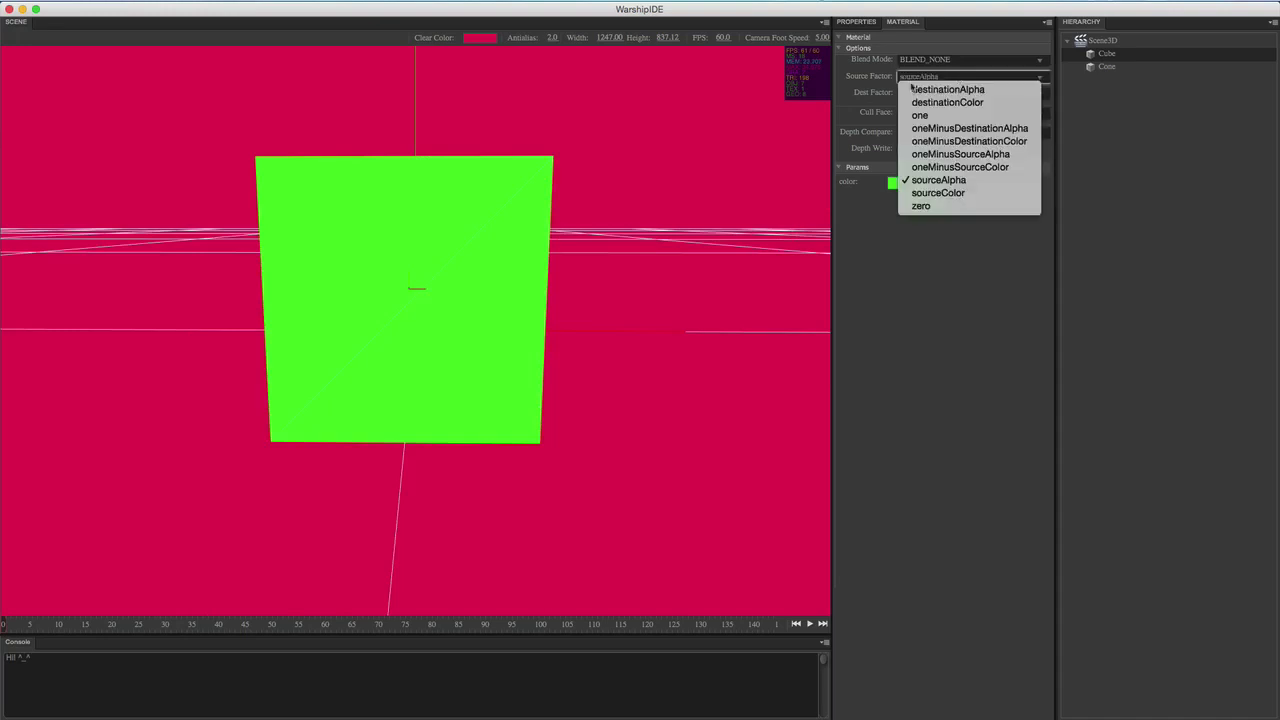
click(938, 193)
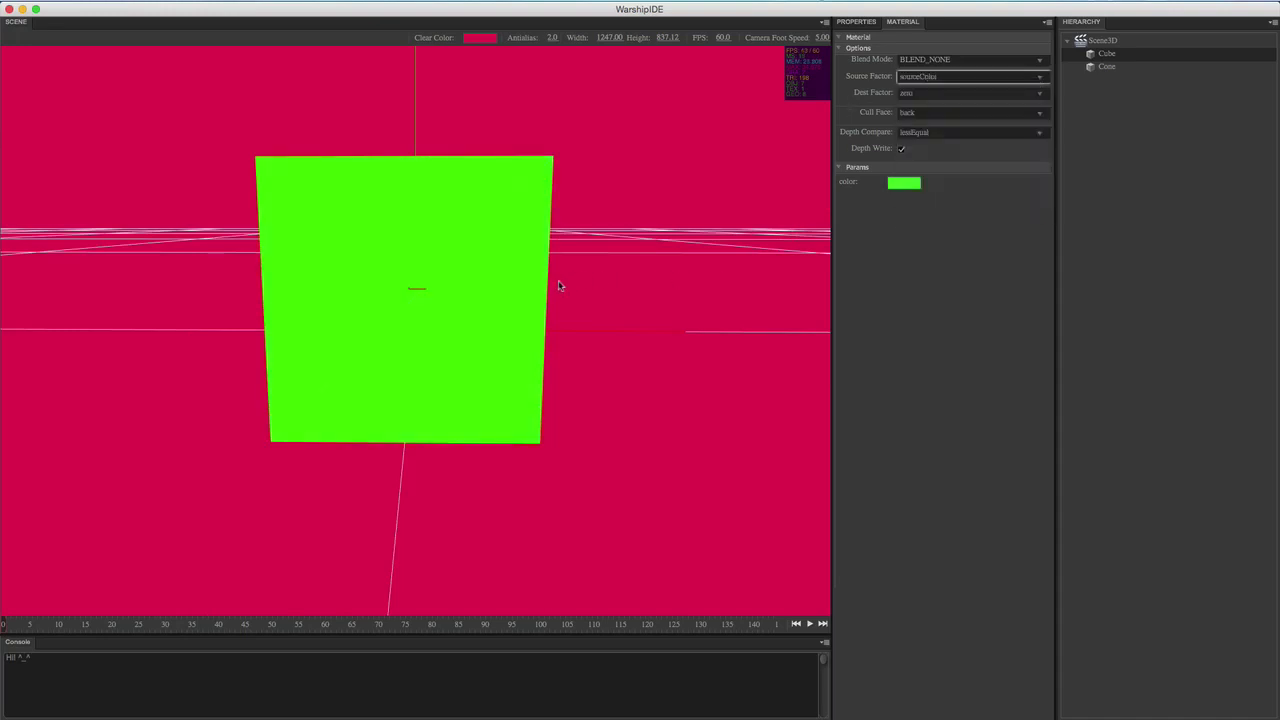
click(657, 211)
click(391, 257)
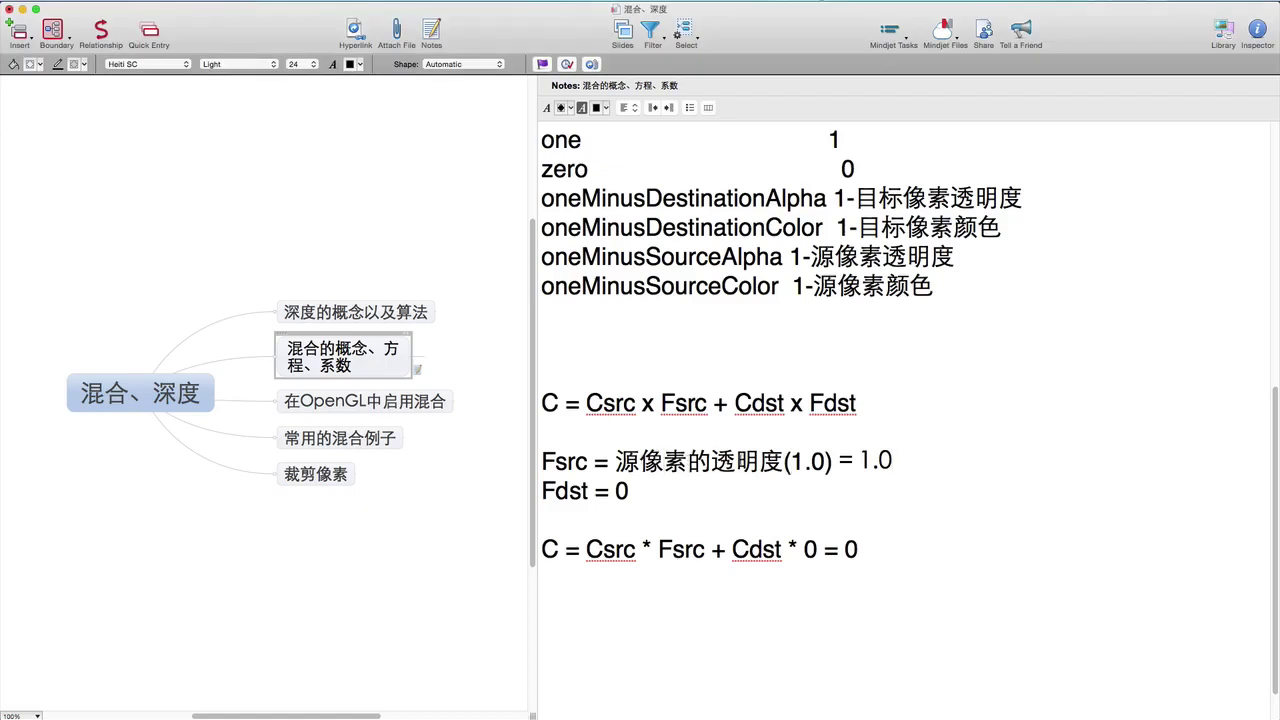
In the mind map notes, change the Fsrc expression to 源像素的颜色 and highlight Fsrc in the last C equation
drag(687, 461, 910, 460)
key(BackSpace)
text(de)
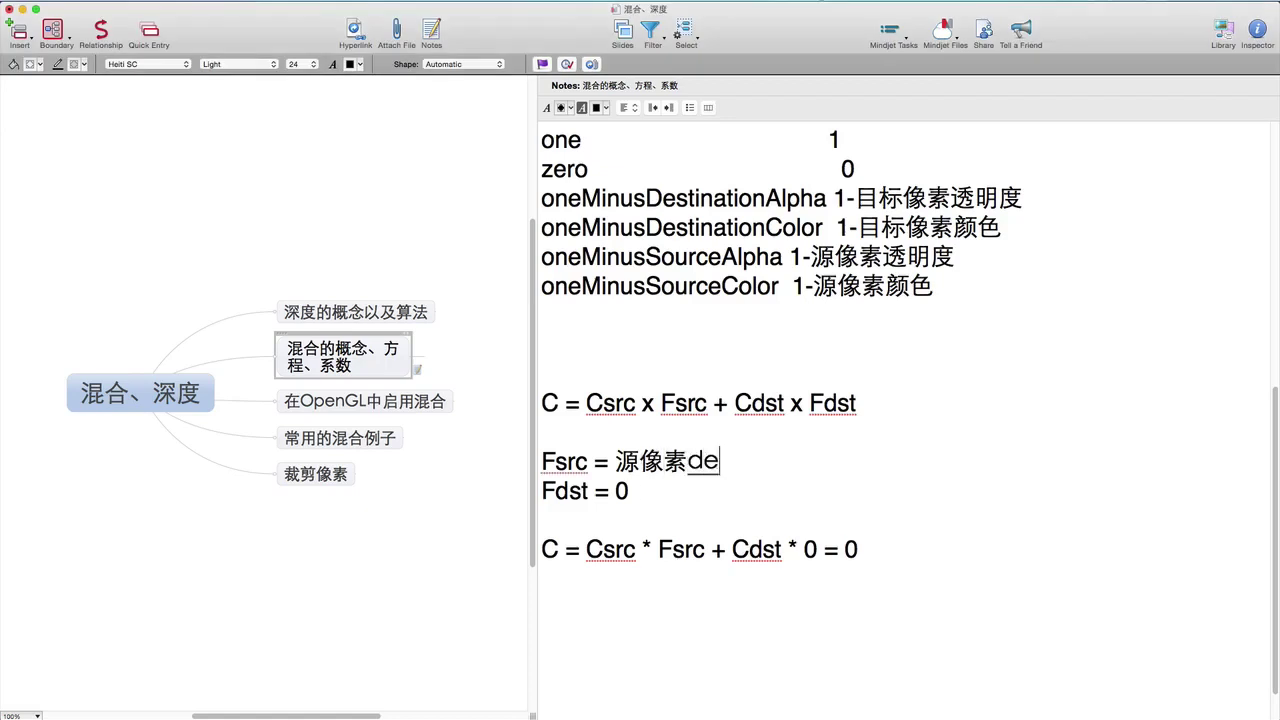
key(space)
text(yanse)
key(space)
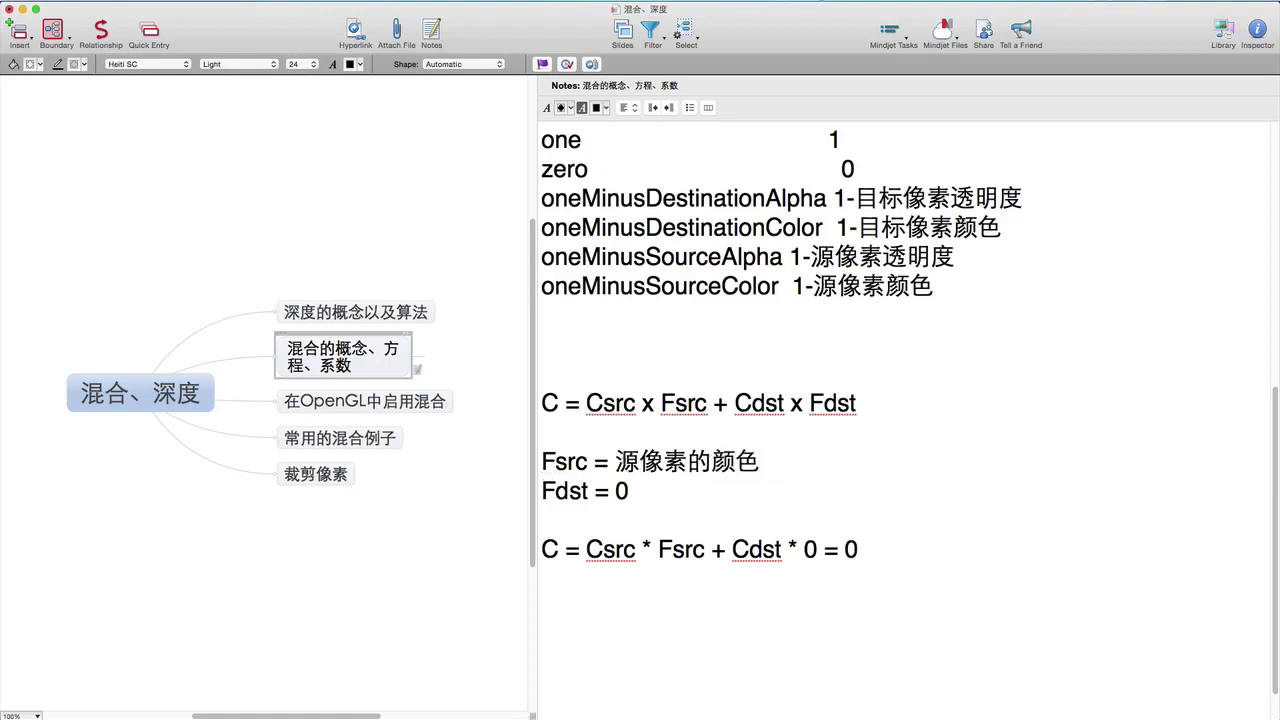
drag(616, 461, 784, 458)
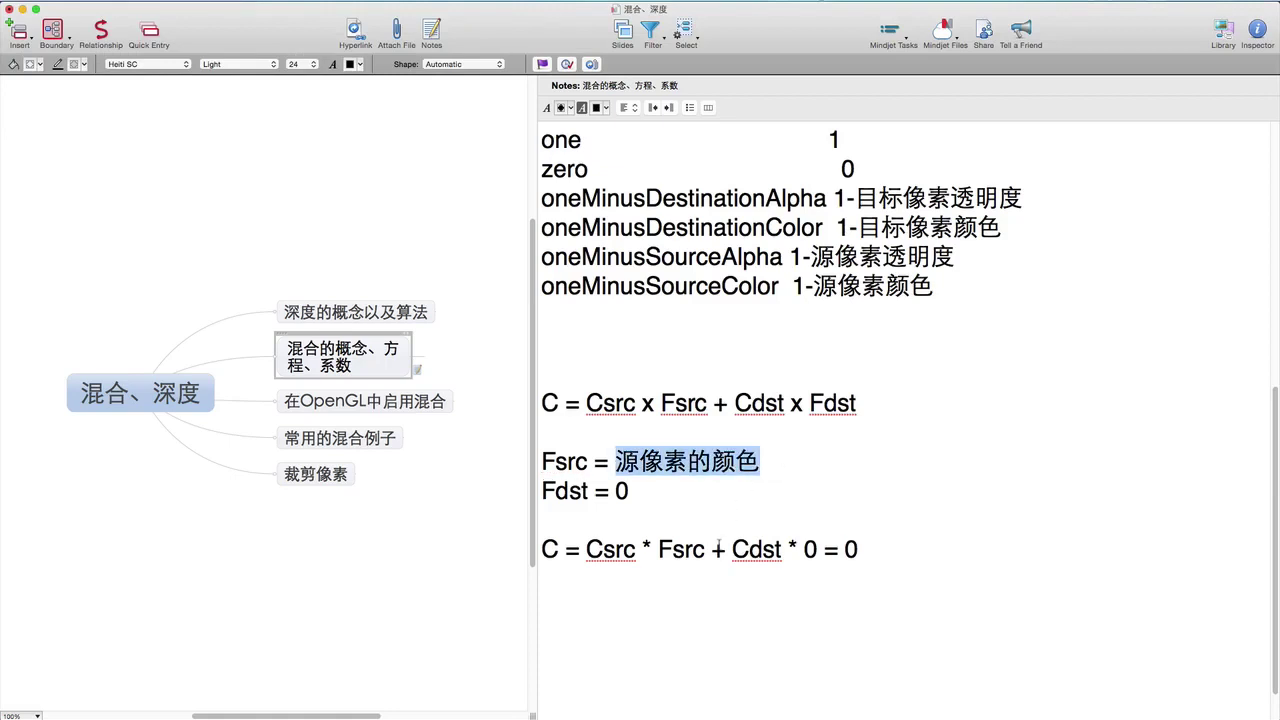
double_click(686, 549)
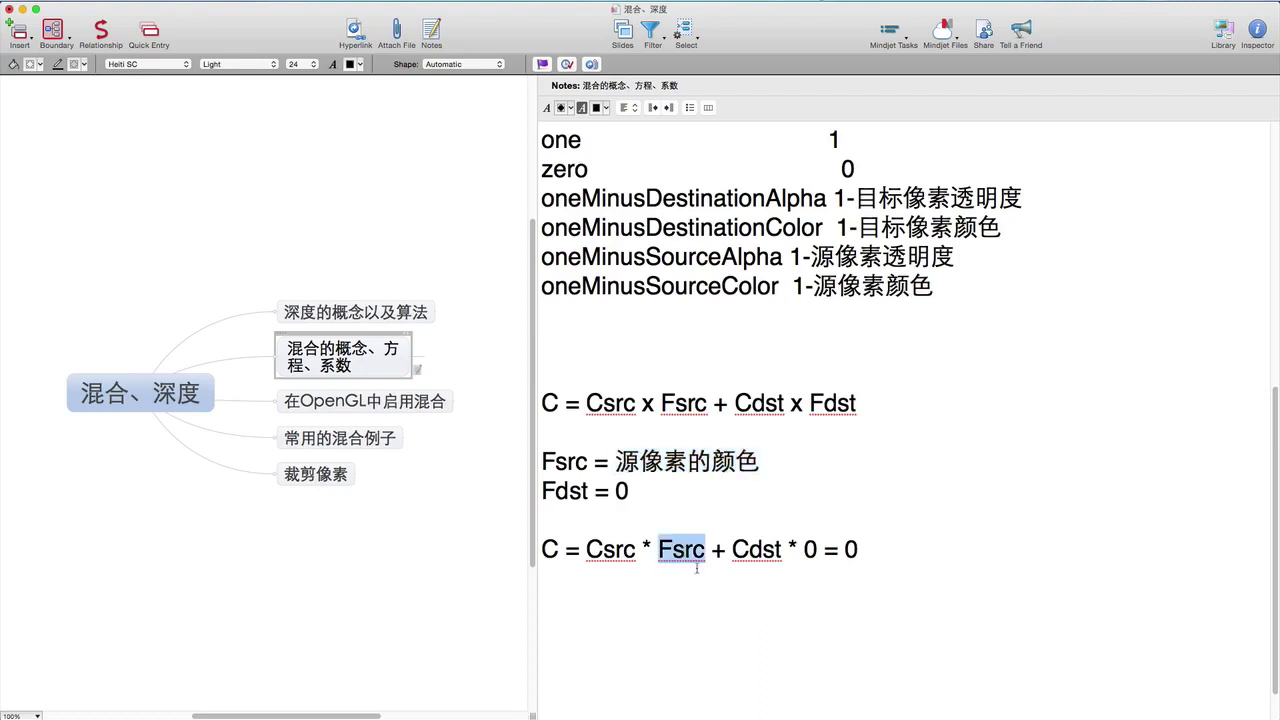
Replace the highlighted Fsrc in the last C equation with Csrc
text(Csrc)
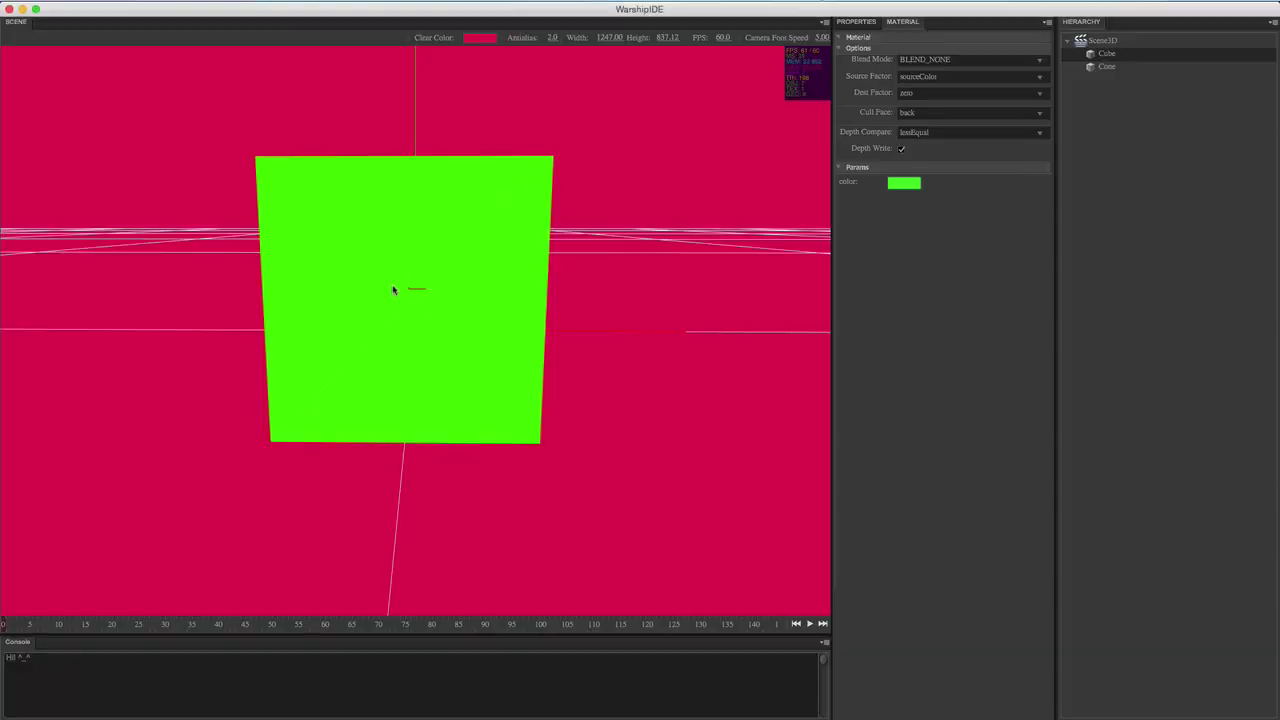
Switch to WarshipIDE and change the cube's material color to a bright yellow-green
click(918, 186)
click(961, 260)
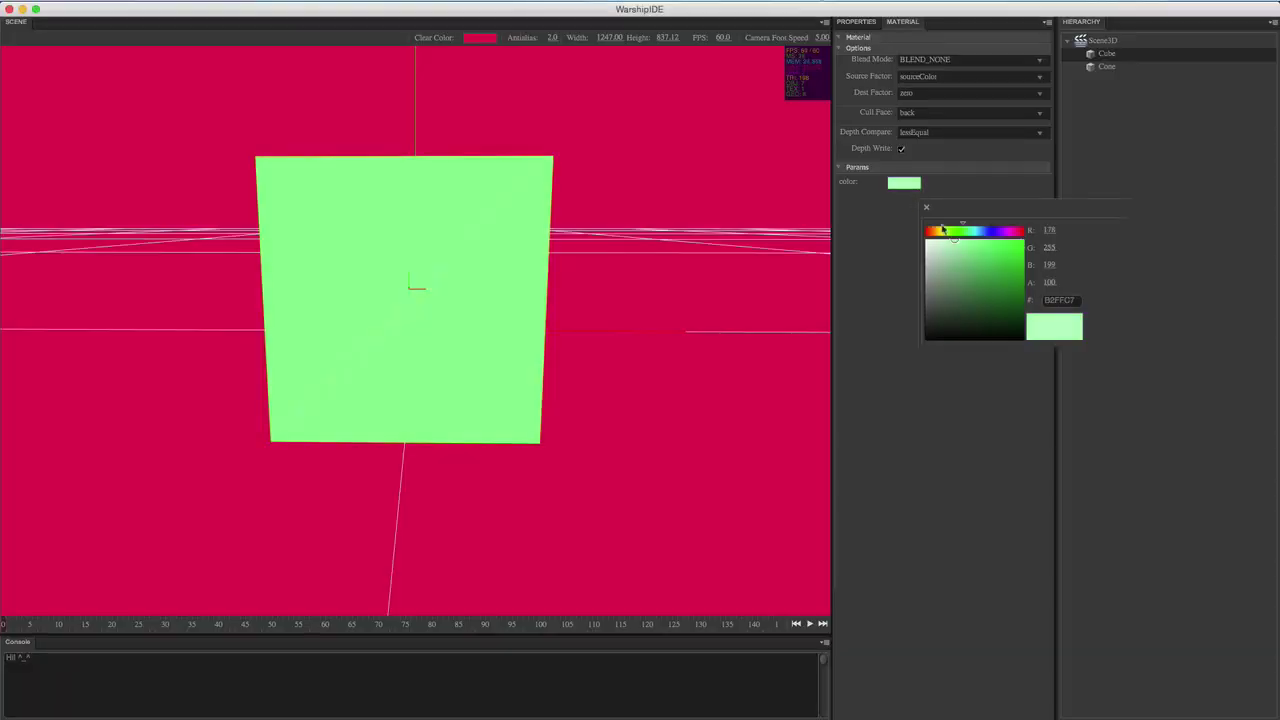
click(944, 230)
mouse_move(1007, 250)
mouse_down()
mouse_move(1036, 228)
mouse_move(1001, 240)
mouse_move(997, 289)
mouse_move(929, 286)
mouse_move(954, 303)
mouse_move(943, 257)
mouse_move(986, 263)
mouse_move(957, 233)
mouse_move(1000, 257)
mouse_move(932, 232)
mouse_move(1008, 245)
mouse_up()
click(938, 232)
click(926, 207)
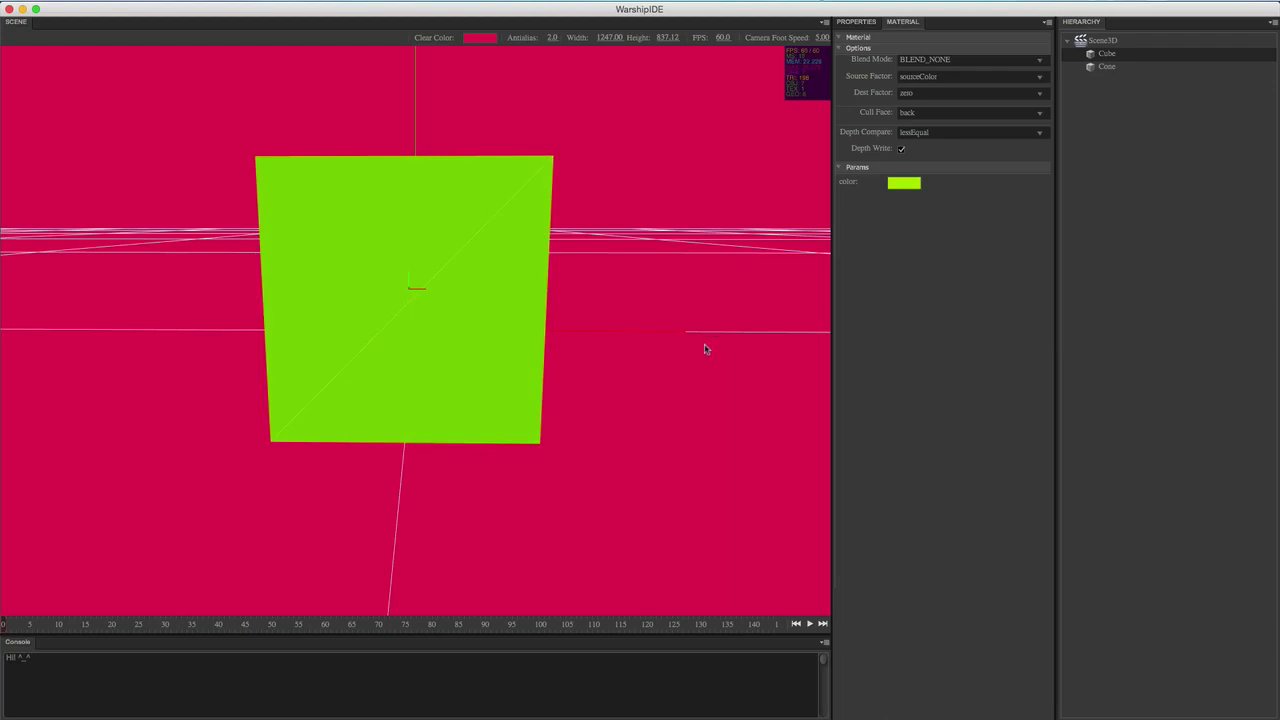
Set the cube's source factor to zero and inspect the cube in the scene
drag(706, 349, 641, 358)
drag(134, 350, 420, 350)
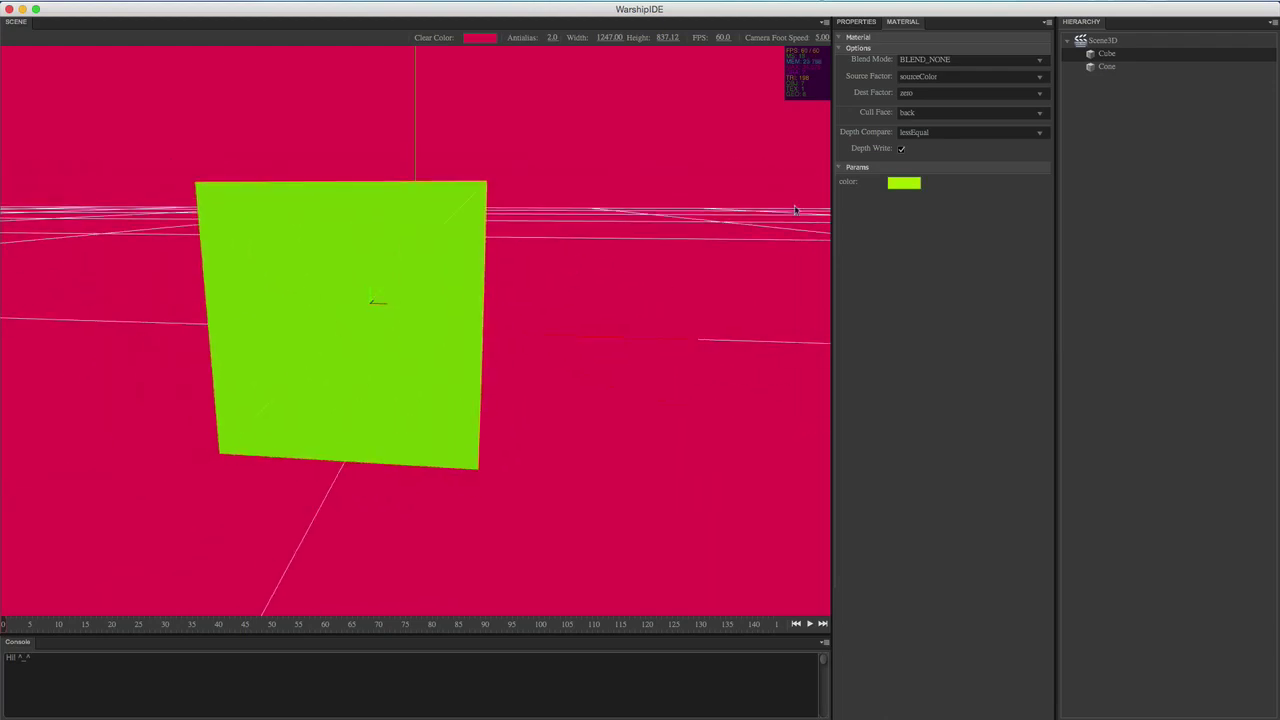
click(946, 78)
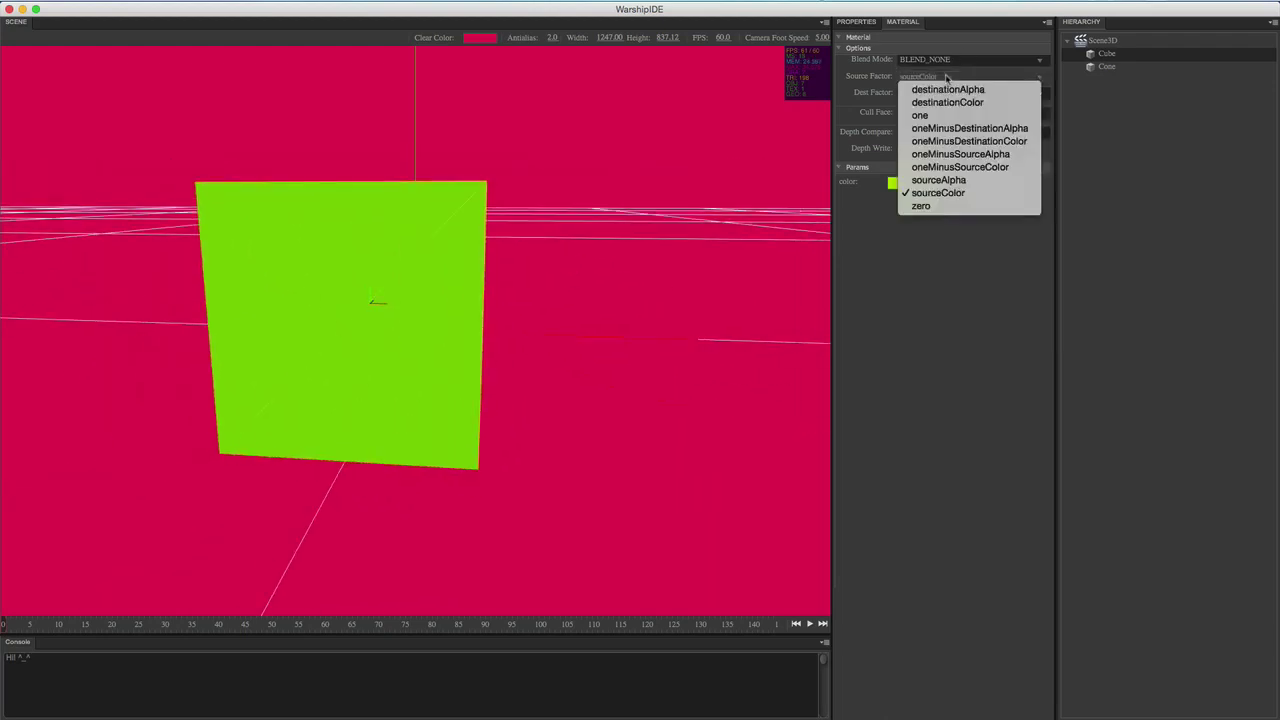
click(954, 207)
drag(560, 289, 381, 333)
drag(510, 349, 492, 349)
click(223, 334)
drag(400, 390, 442, 390)
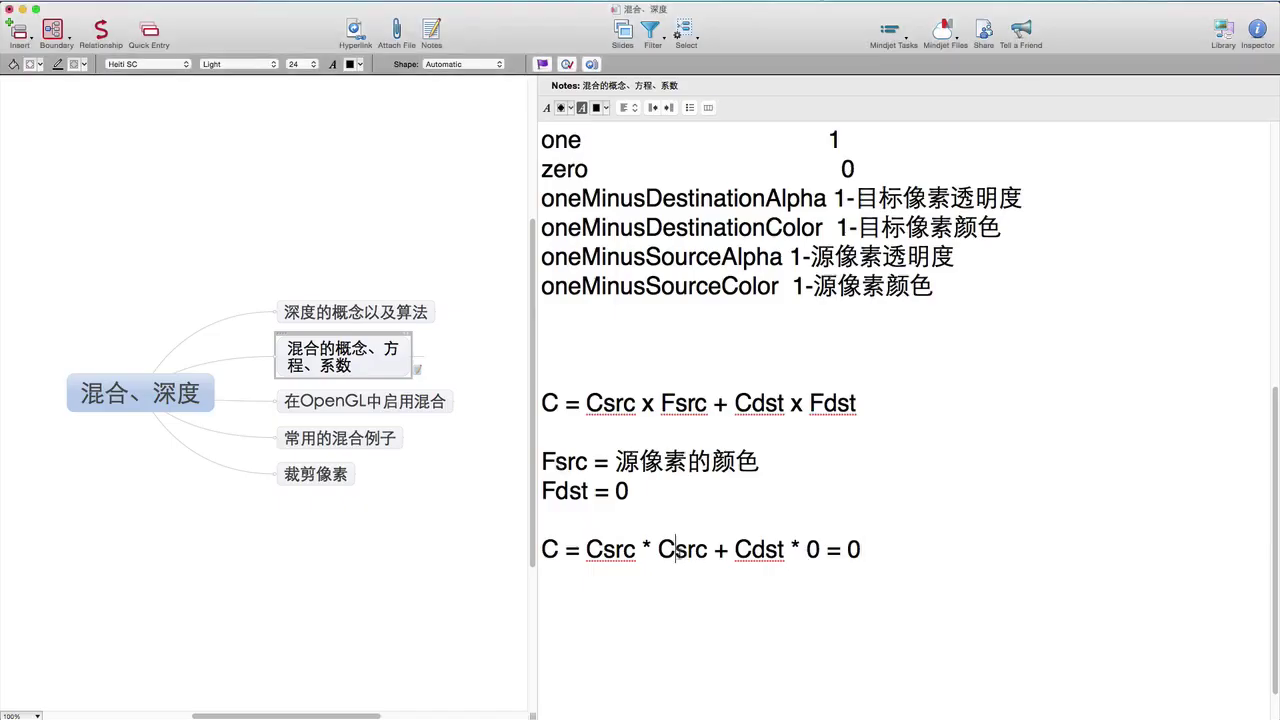
In the mind map notes, replace the second Csrc in the last C equation with 0 and its result with 黑色
double_click(680, 550)
text(0s)
key(BackSpace)
click(839, 551)
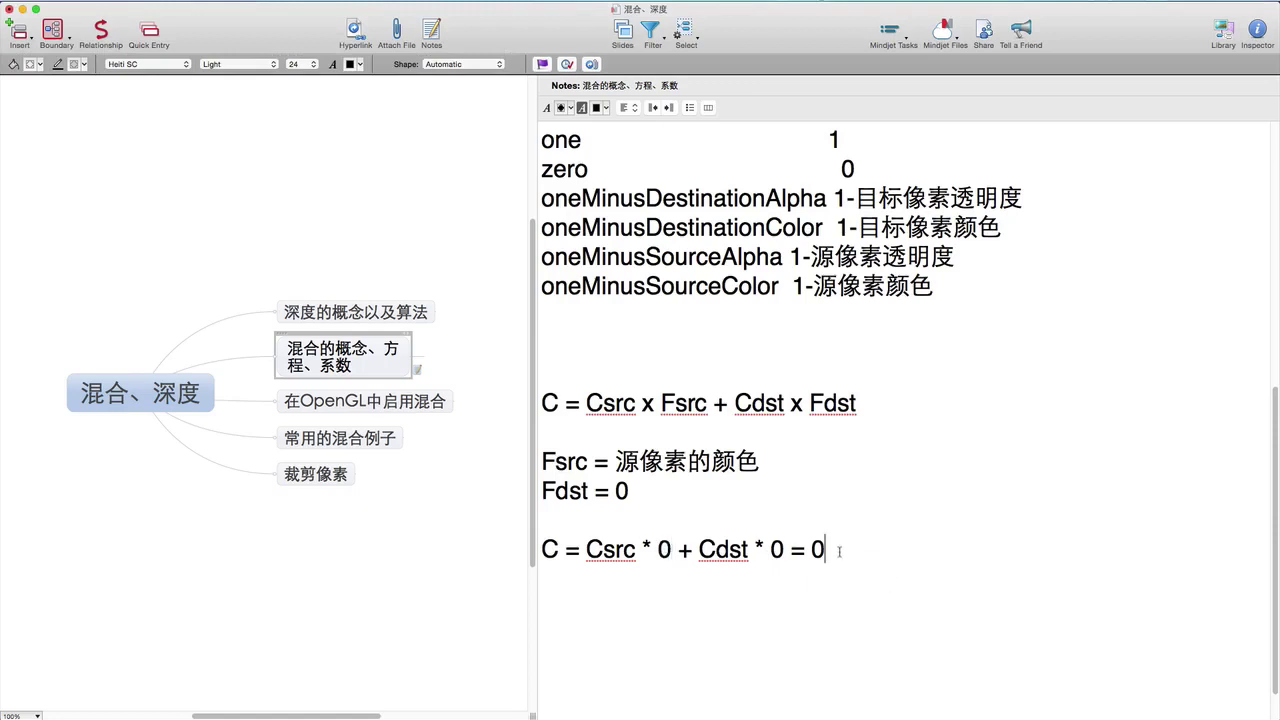
key(BackSpace)
text(chun)
key(space)
text(h)
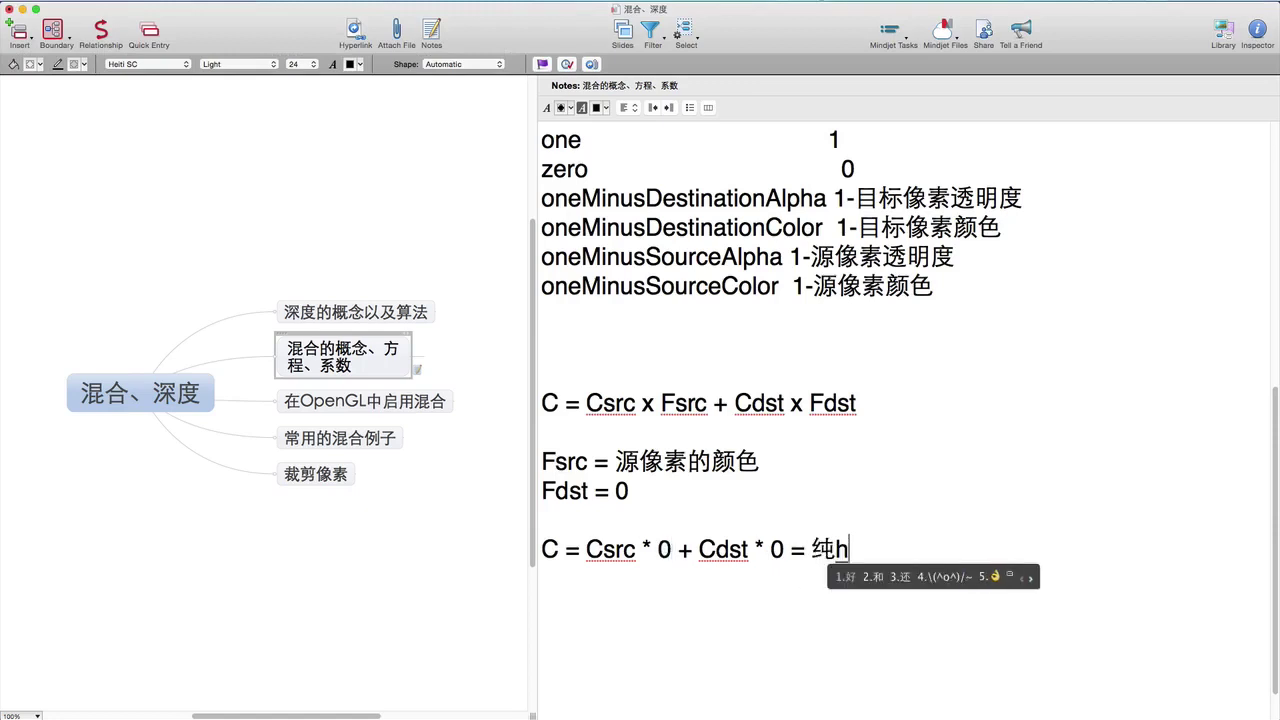
key(BackSpace)
key(BackSpace)
text(hei)
key(space)
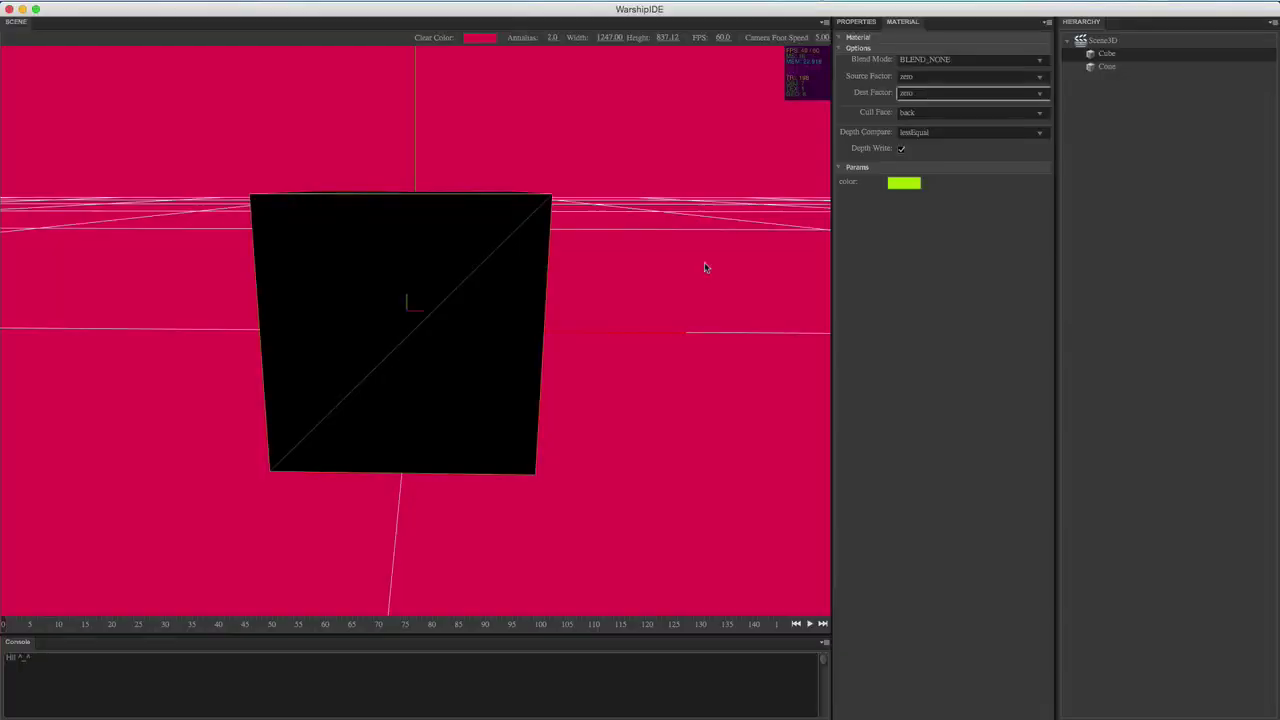
In WarshipIDE, try destinationAlpha, destinationColor, oneMinusSourceAlpha and oneMinusSourceColor as the cube's dest factor, and settle on oneMinusDestinationAlpha
click(935, 92)
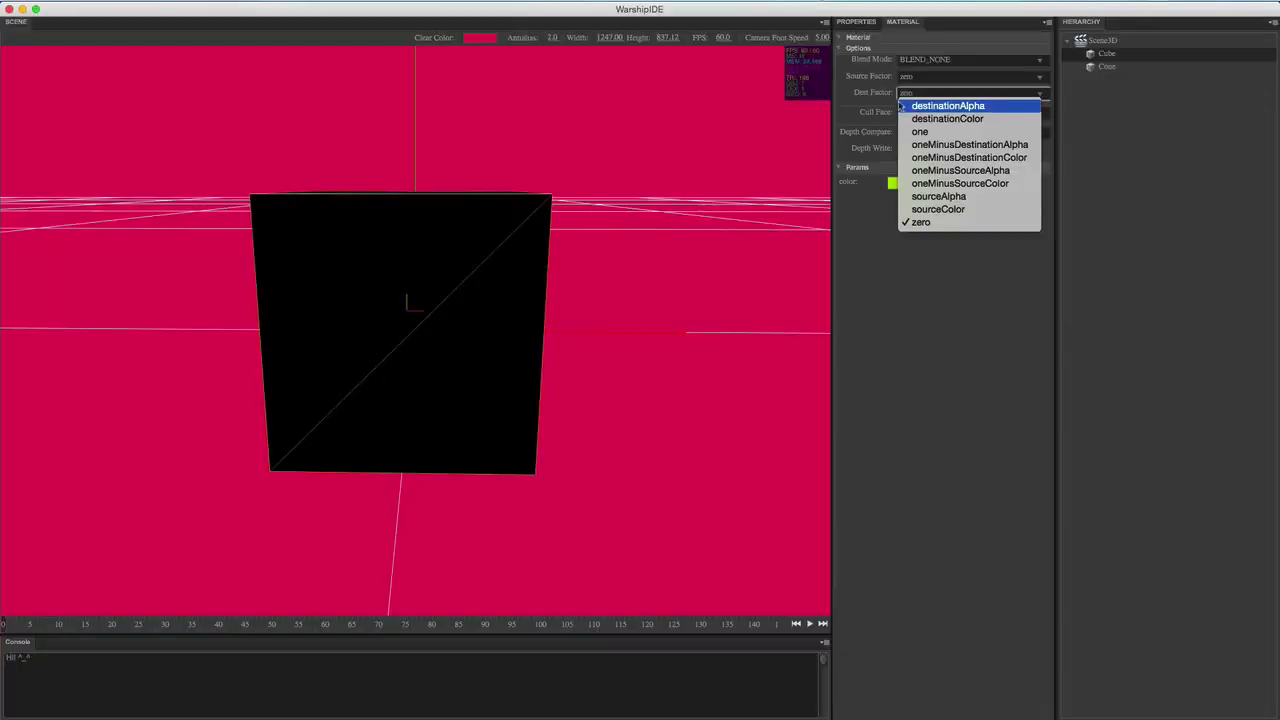
click(963, 106)
click(921, 93)
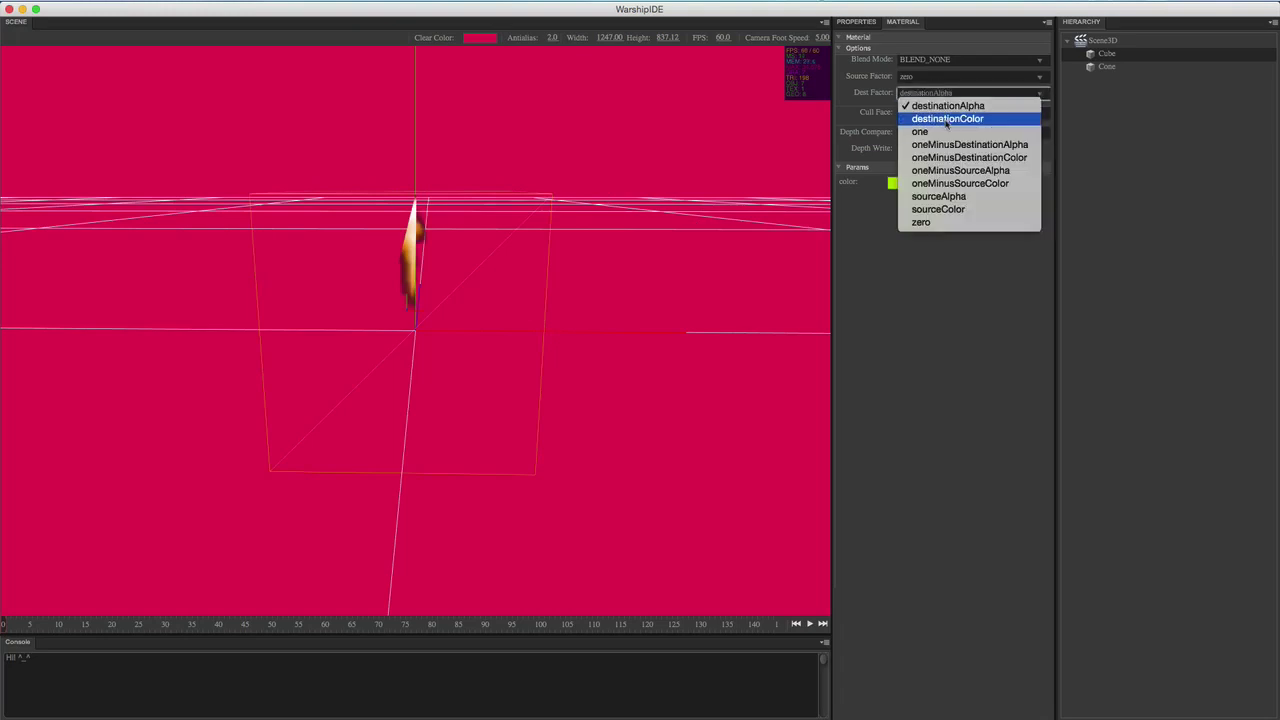
click(917, 95)
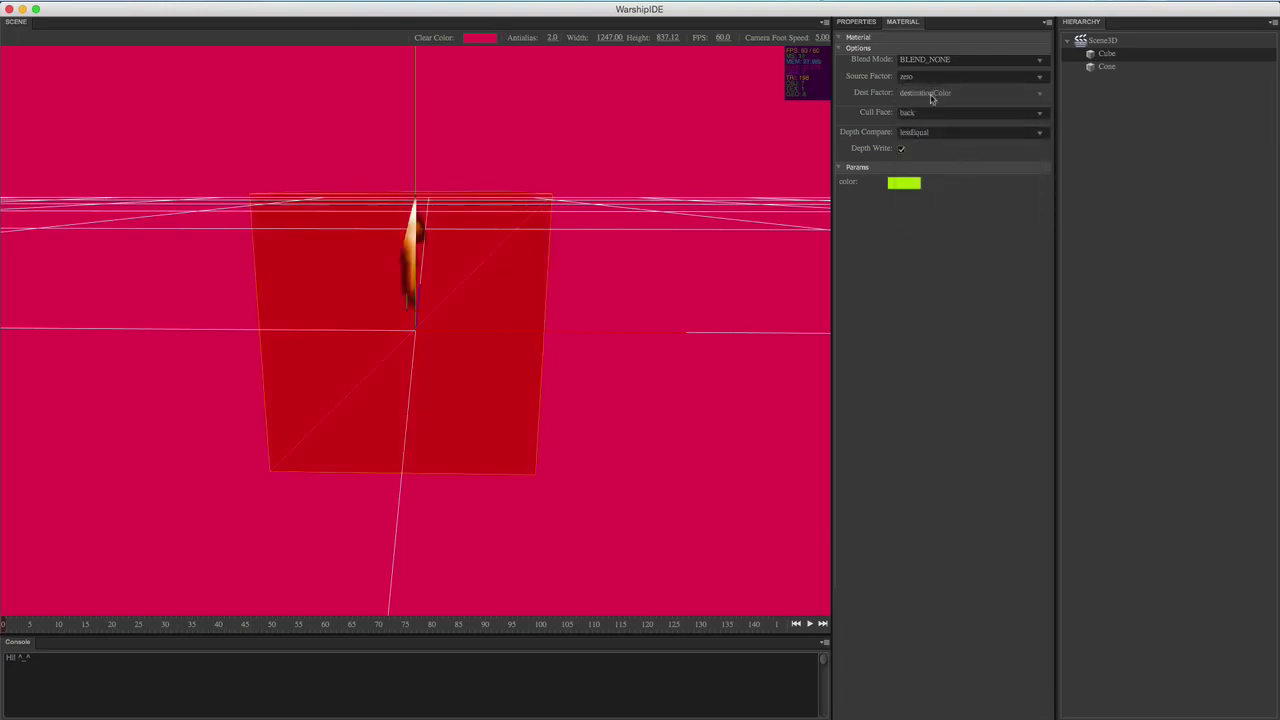
click(928, 92)
click(930, 171)
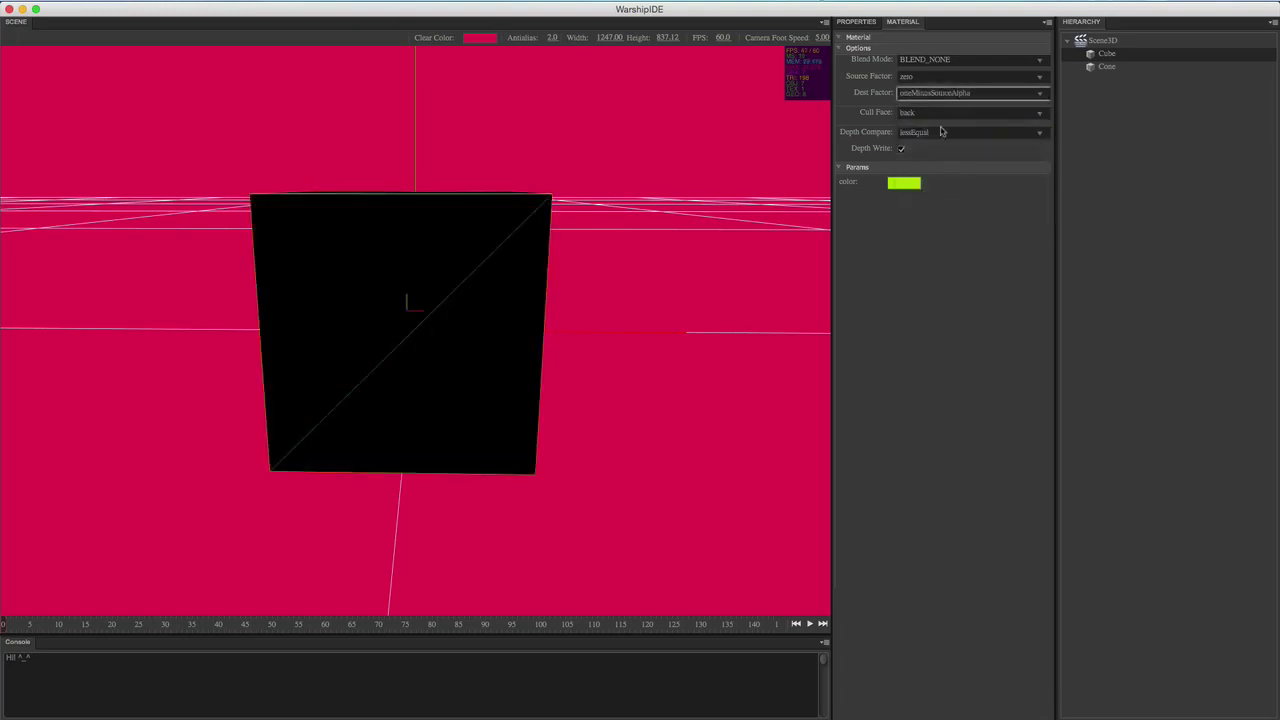
click(927, 95)
key(Return)
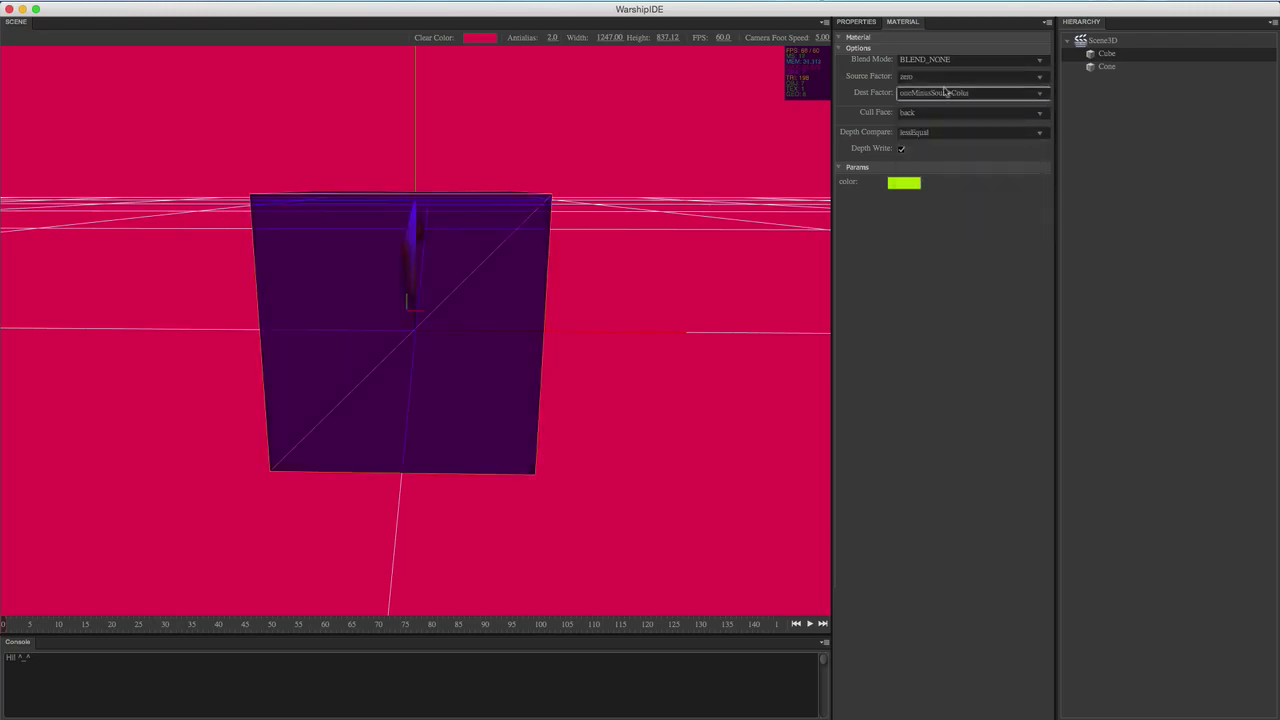
click(965, 92)
click(969, 144)
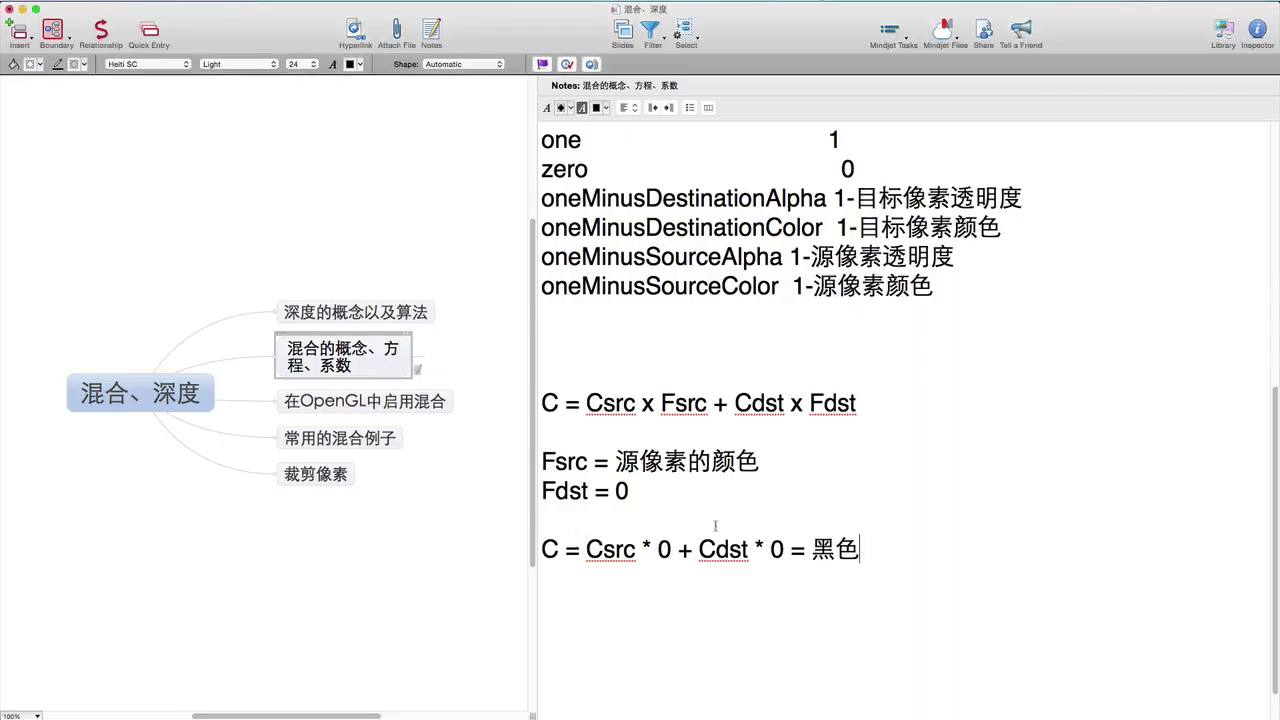
In the mind map notes, highlight the general blending equation and the C of the last equation
drag(859, 403, 541, 403)
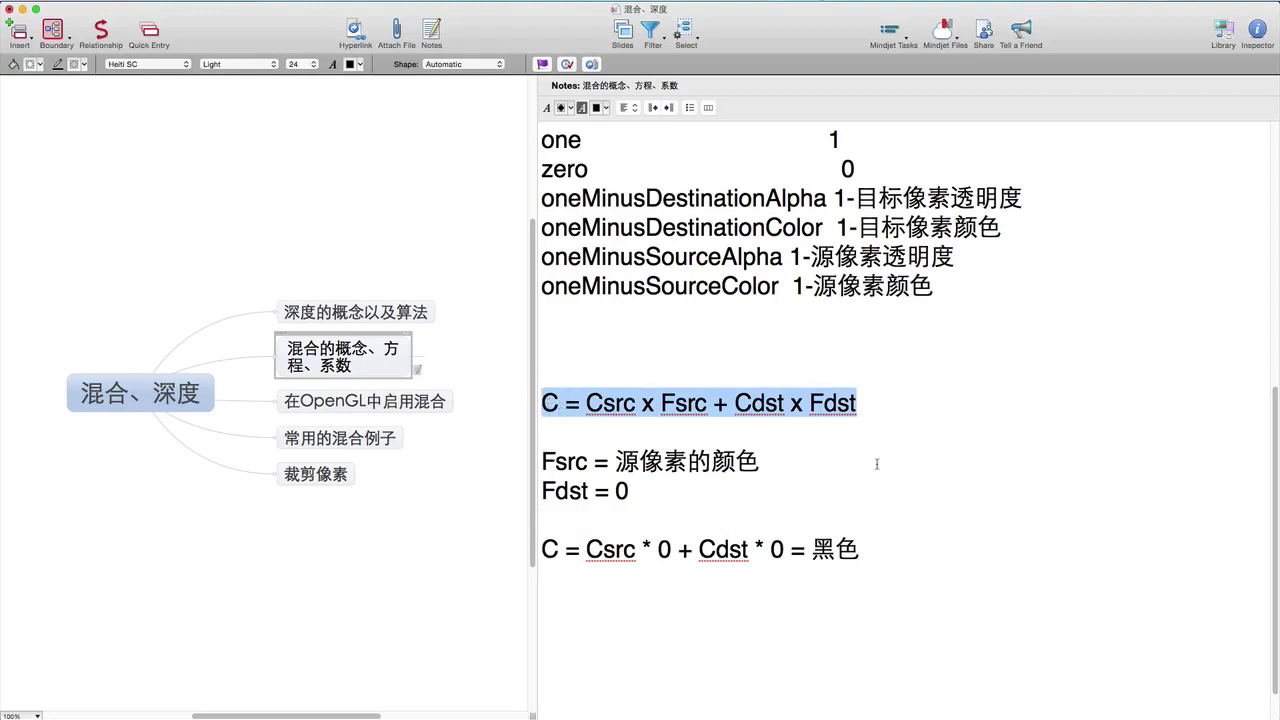
drag(560, 549, 541, 549)
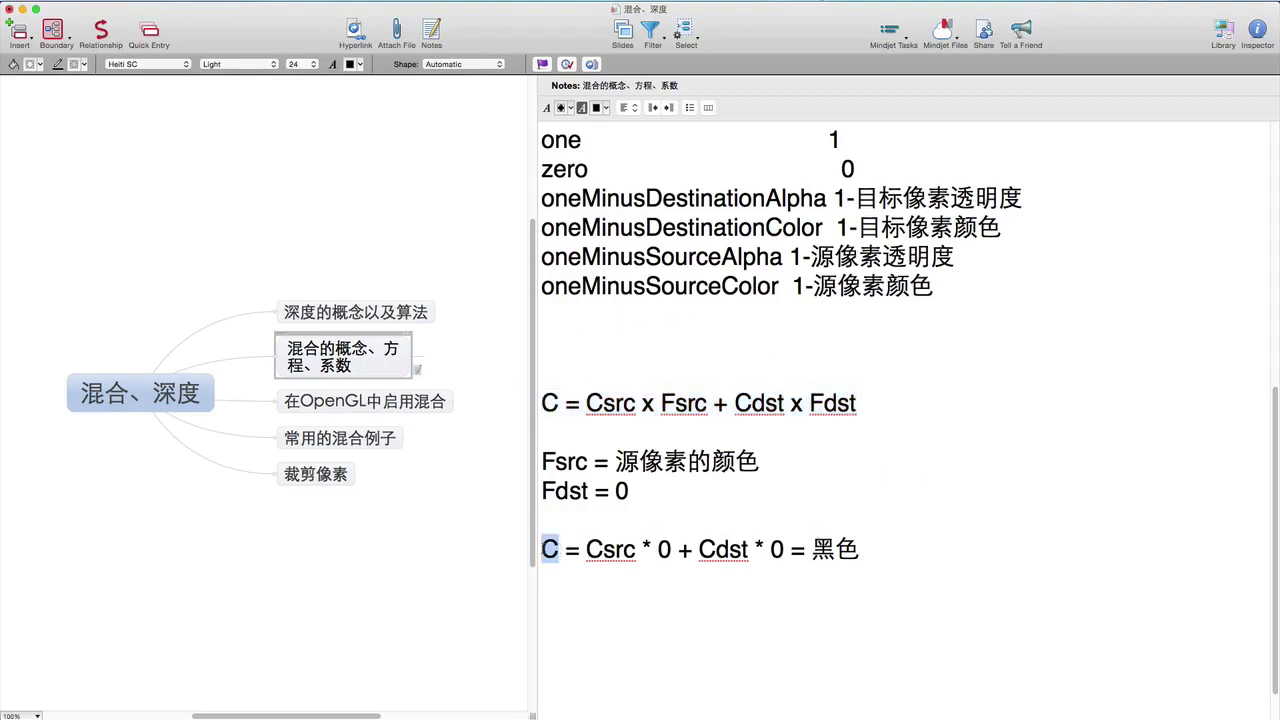
click(684, 601)
Return to WarshipIDE and examine the blended cube from several angles
key(super+Tab)
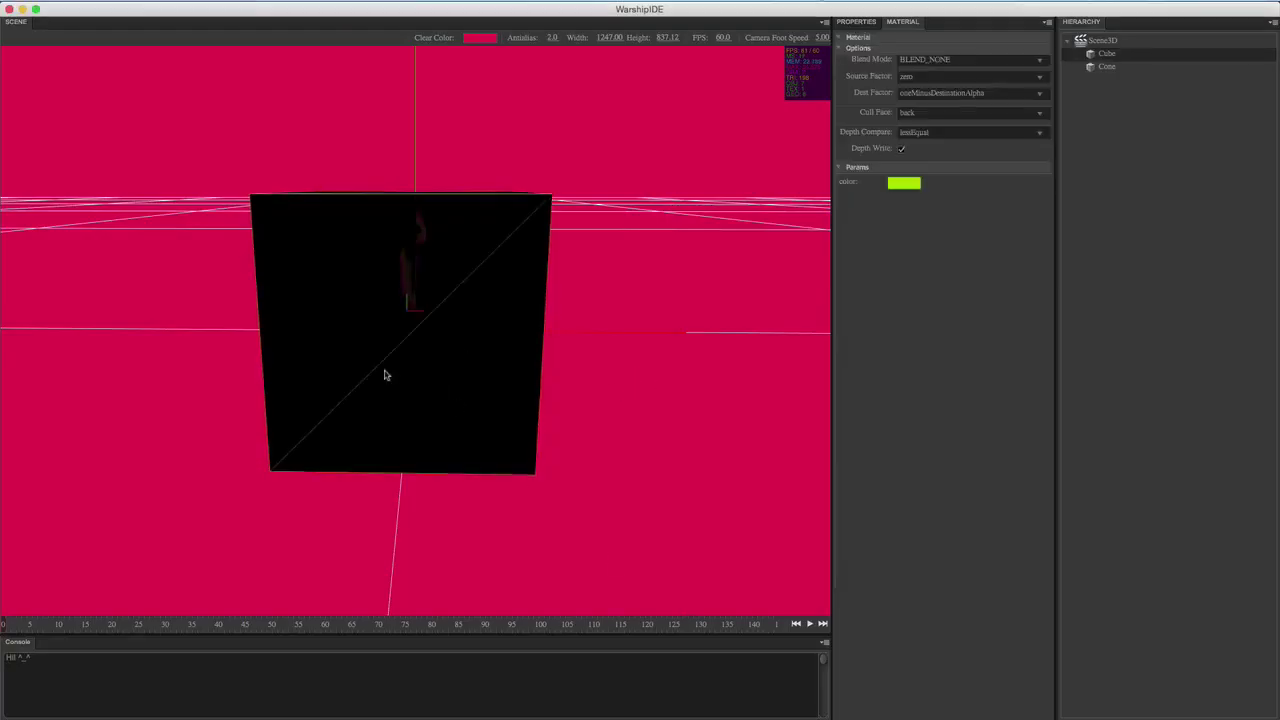
drag(600, 487, 491, 507)
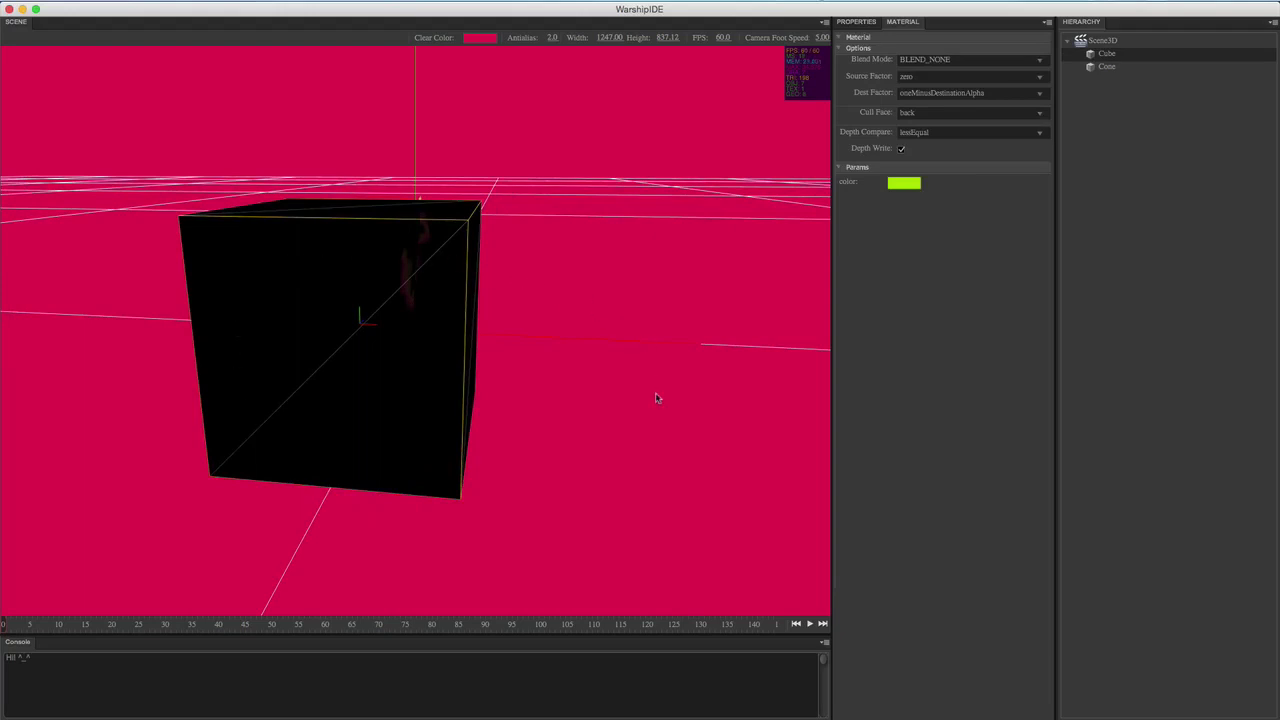
drag(558, 476, 573, 461)
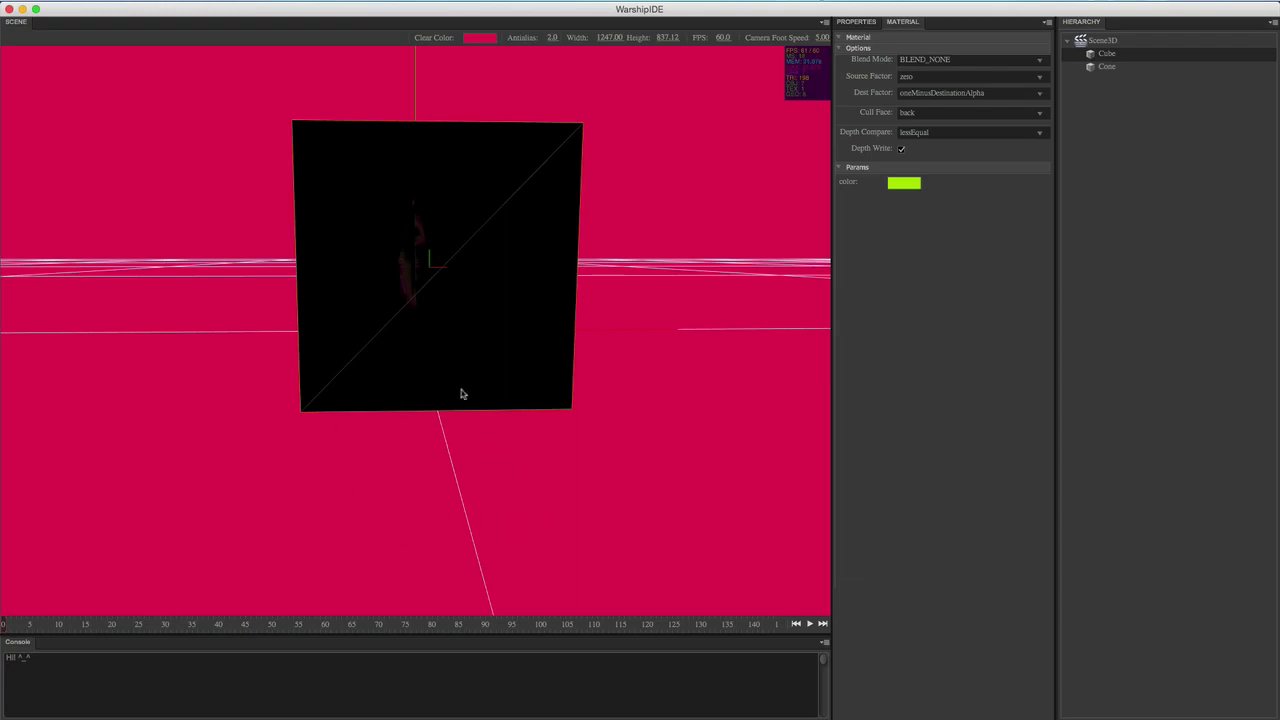
drag(539, 435, 532, 453)
click(533, 458)
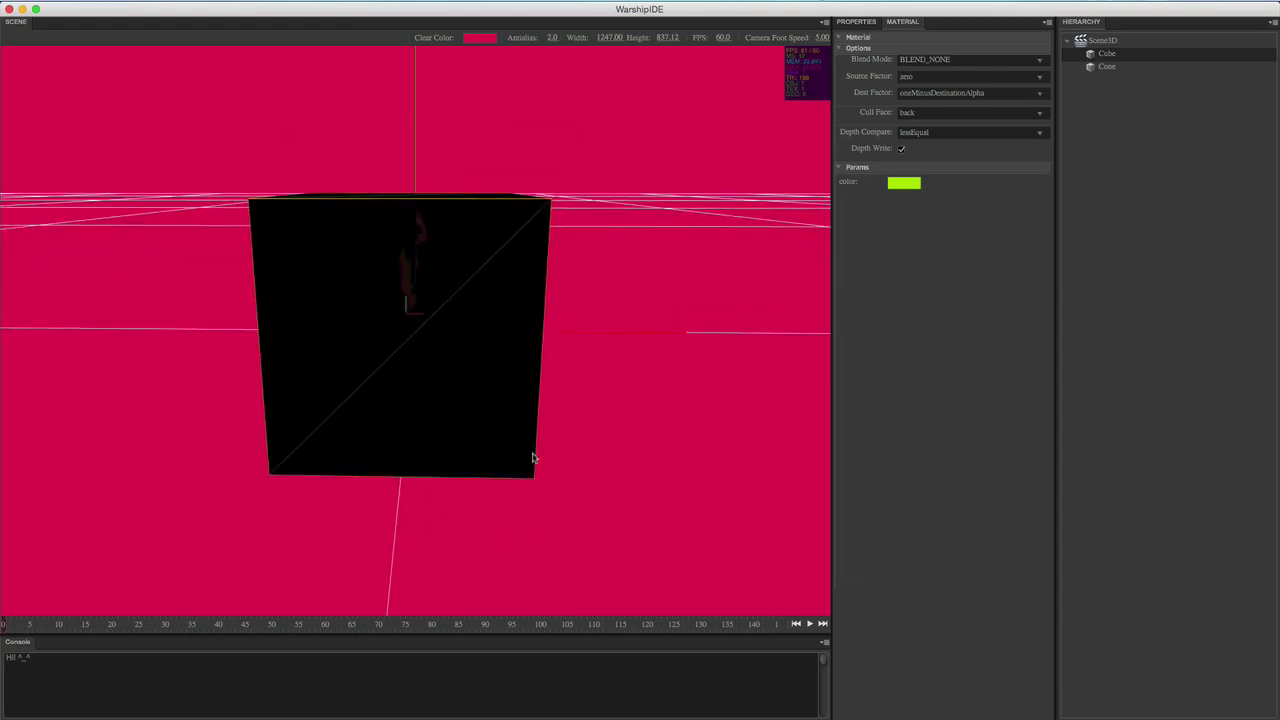